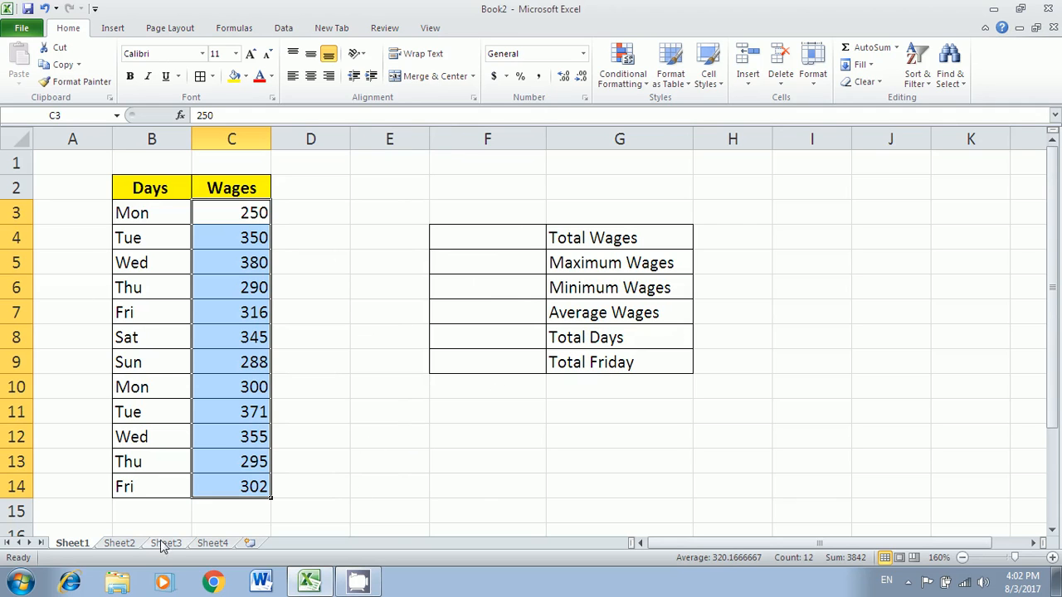
- Review the Sheet2 goods invoice: descriptions, empty Amount cells G7:G13, and the summary result cells
{"action": "left_click", "coordinate": [123, 544]}
{"action": "left_click_drag", "start_coordinate": [240, 245], "coordinate": [255, 347]}
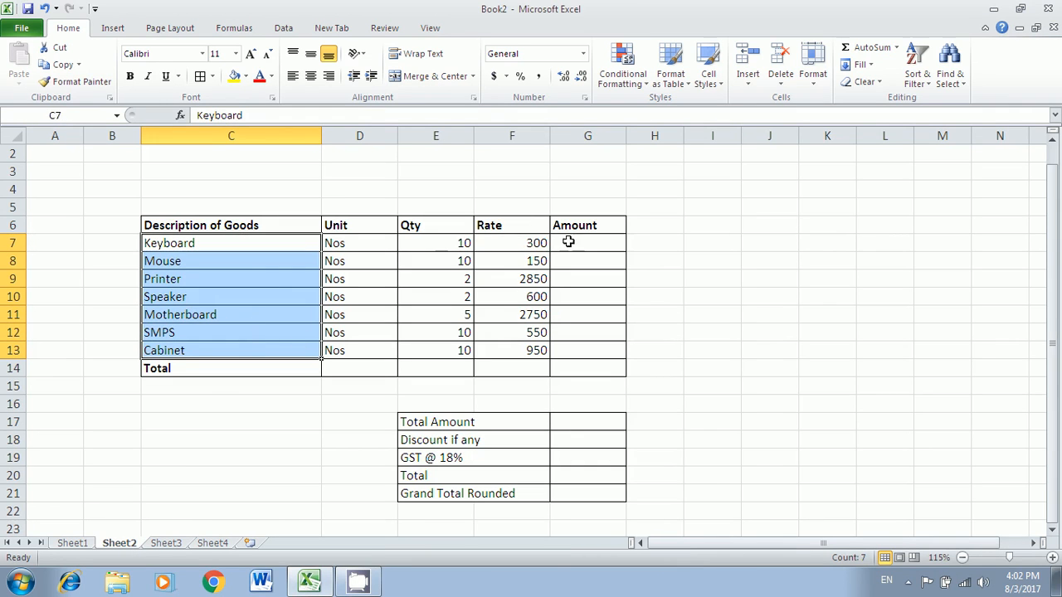
{"action": "left_click_drag", "start_coordinate": [569, 243], "coordinate": [566, 348]}
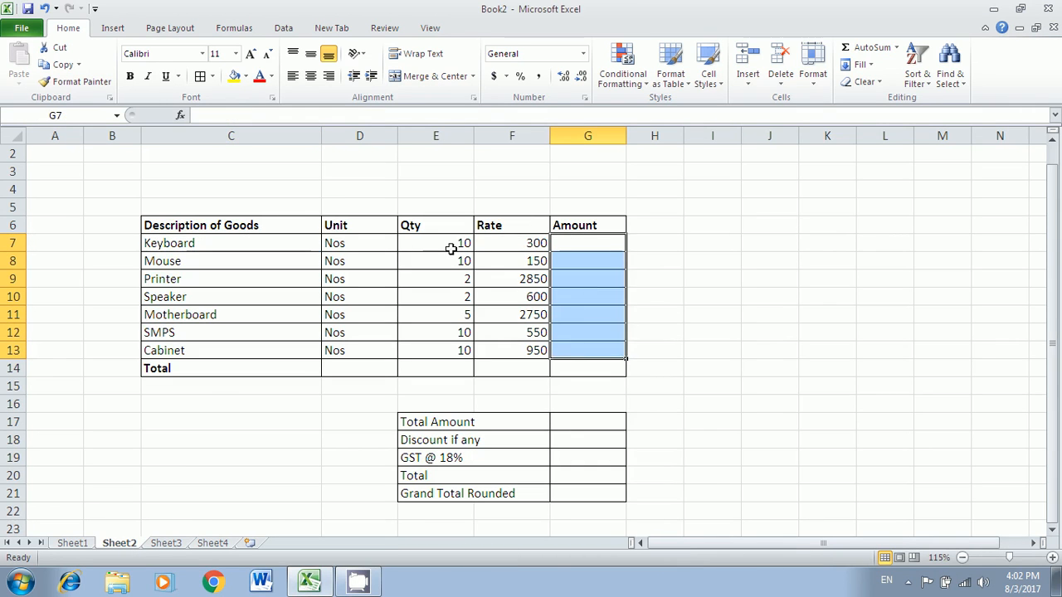
{"action": "left_click", "coordinate": [514, 245]}
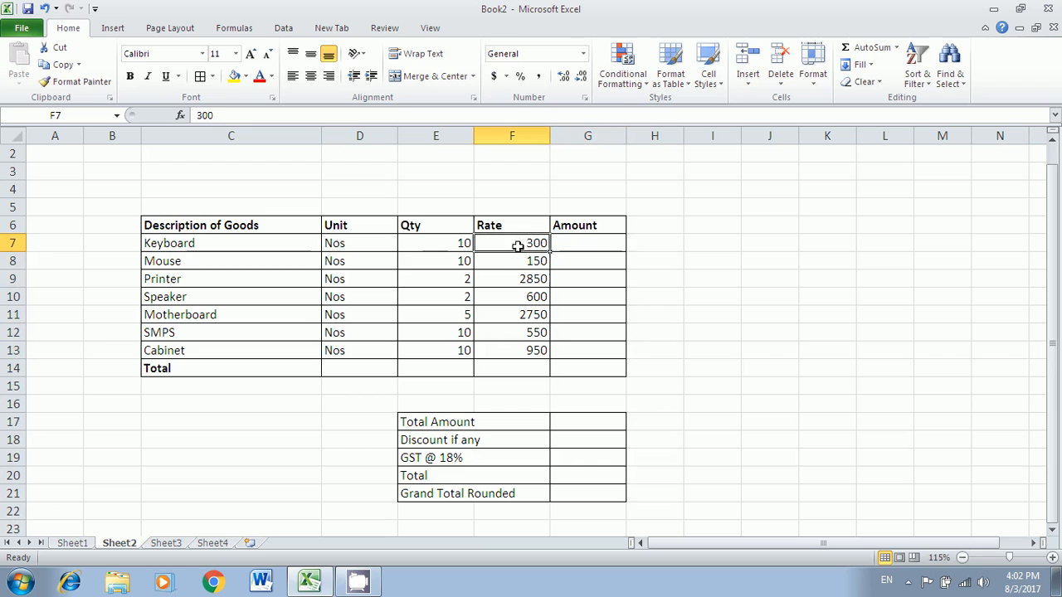
{"action": "left_click", "coordinate": [568, 418]}
{"action": "left_click", "coordinate": [573, 442]}
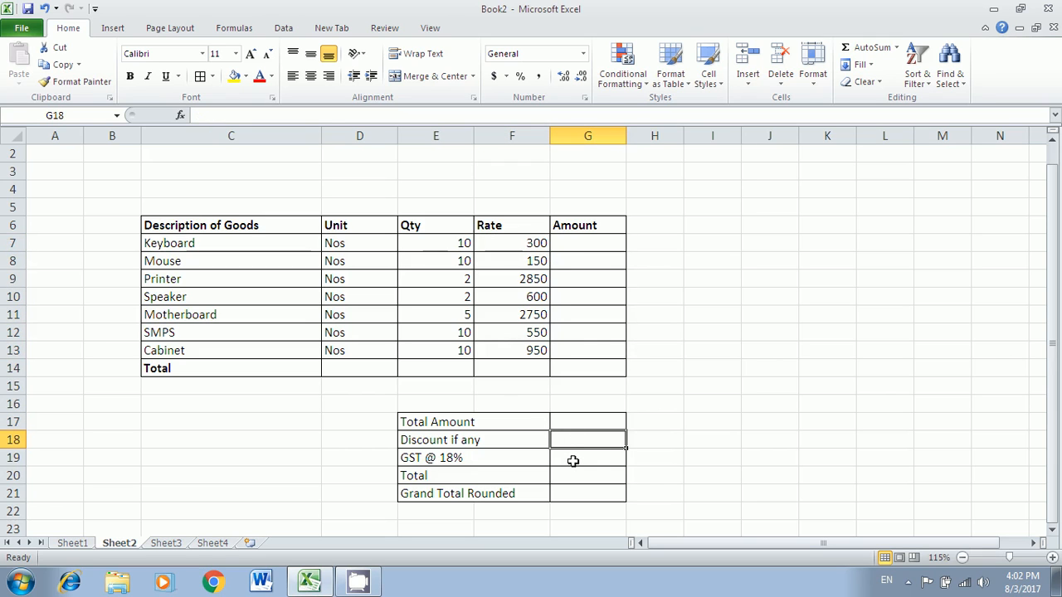
{"action": "left_click", "coordinate": [569, 462]}
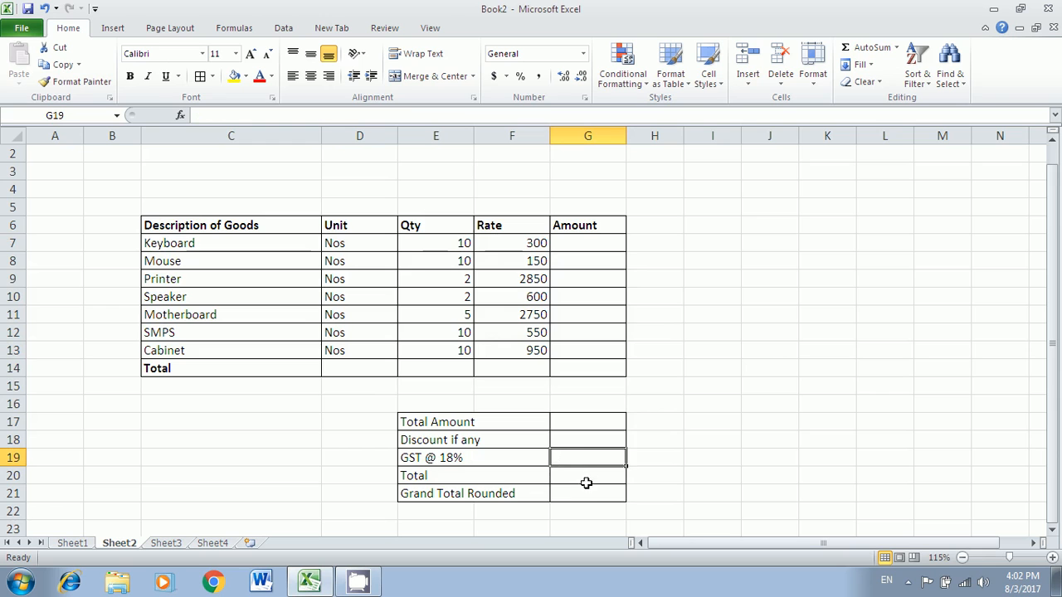
{"action": "left_click", "coordinate": [587, 479]}
{"action": "left_click", "coordinate": [580, 498]}
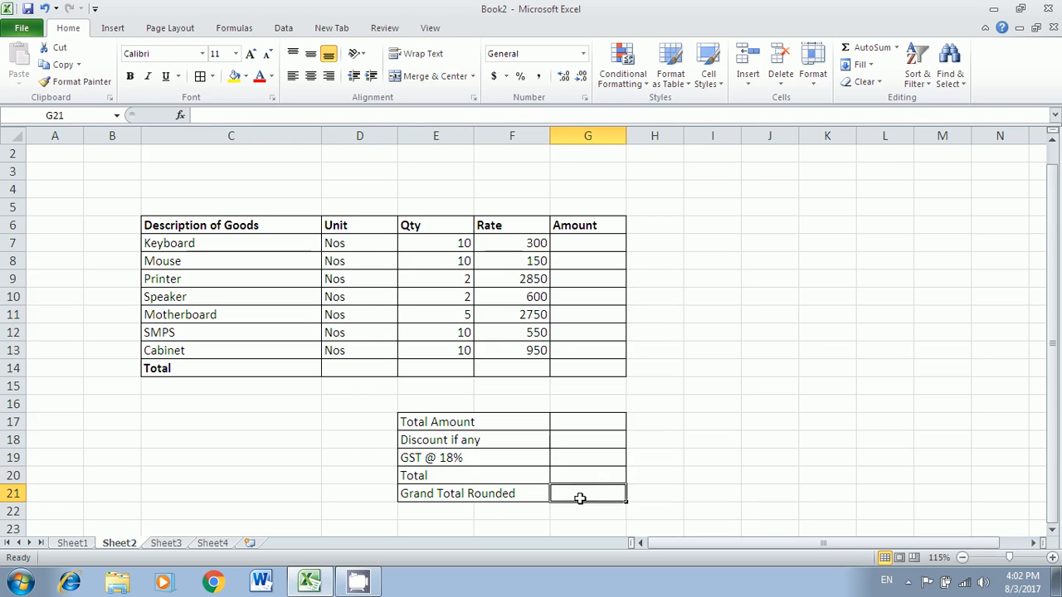
- Look over Sheet3's company details and the empty Sheet4, then return to the Sheet1 wages table
{"action": "left_click", "coordinate": [174, 544]}
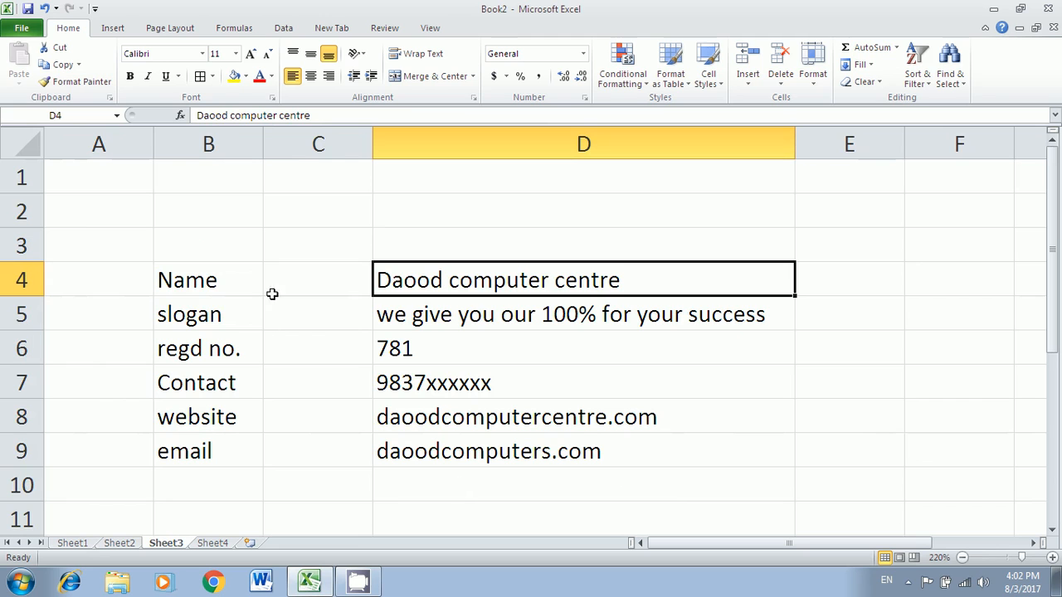
{"action": "scroll", "coordinate": [369, 298], "scroll_direction": "down", "scroll_amount": 2}
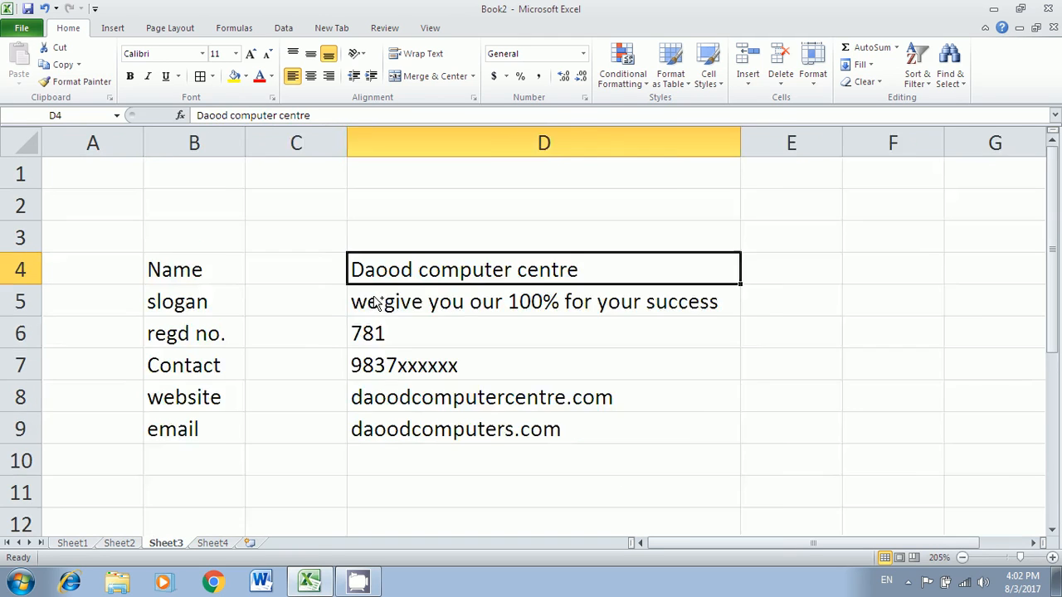
{"action": "left_click", "coordinate": [214, 544]}
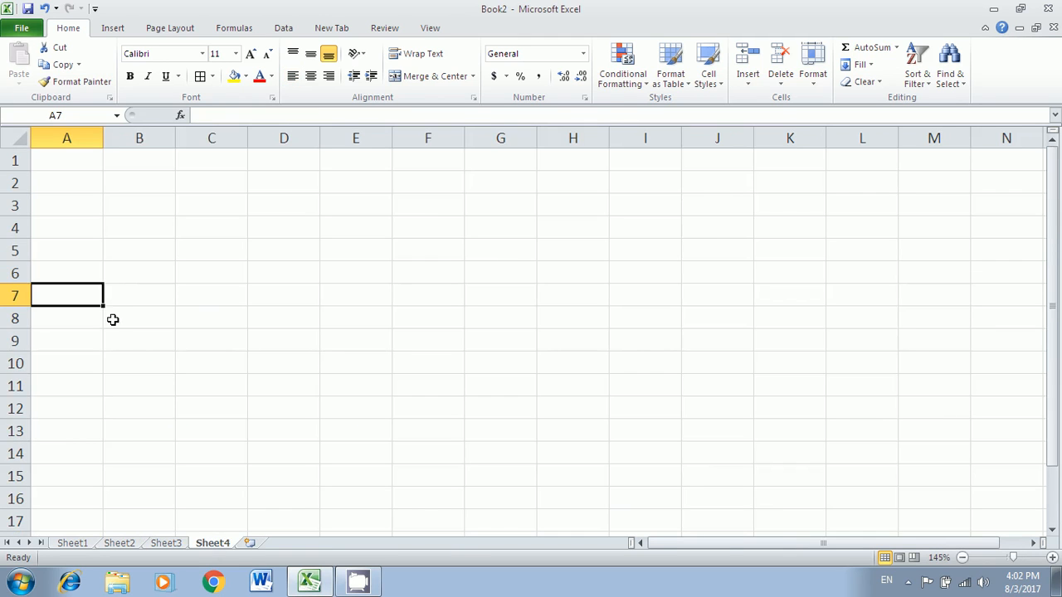
{"action": "left_click", "coordinate": [79, 548]}
- Enter =SUM(C3:C14) in F4 beside Total Wages, giving 3842
{"action": "left_click", "coordinate": [508, 240]}
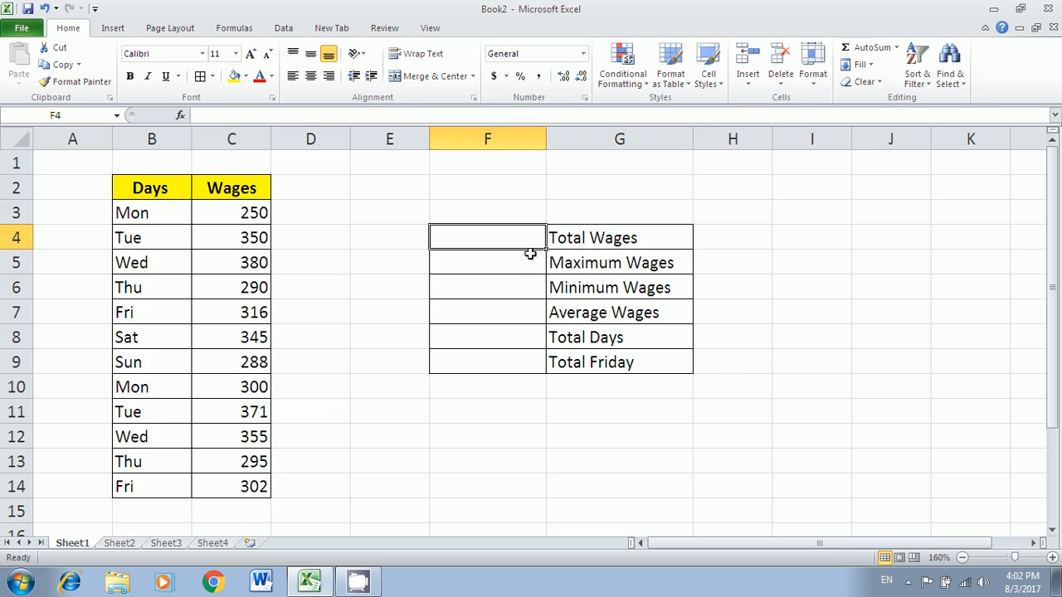
{"action": "type", "text": "="}
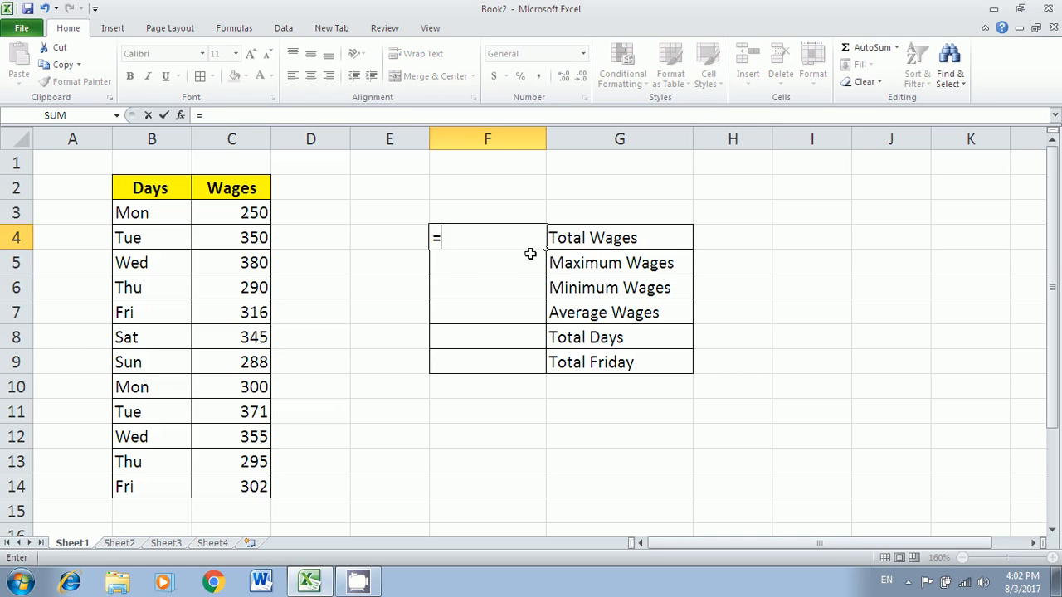
{"action": "type", "text": "sum"}
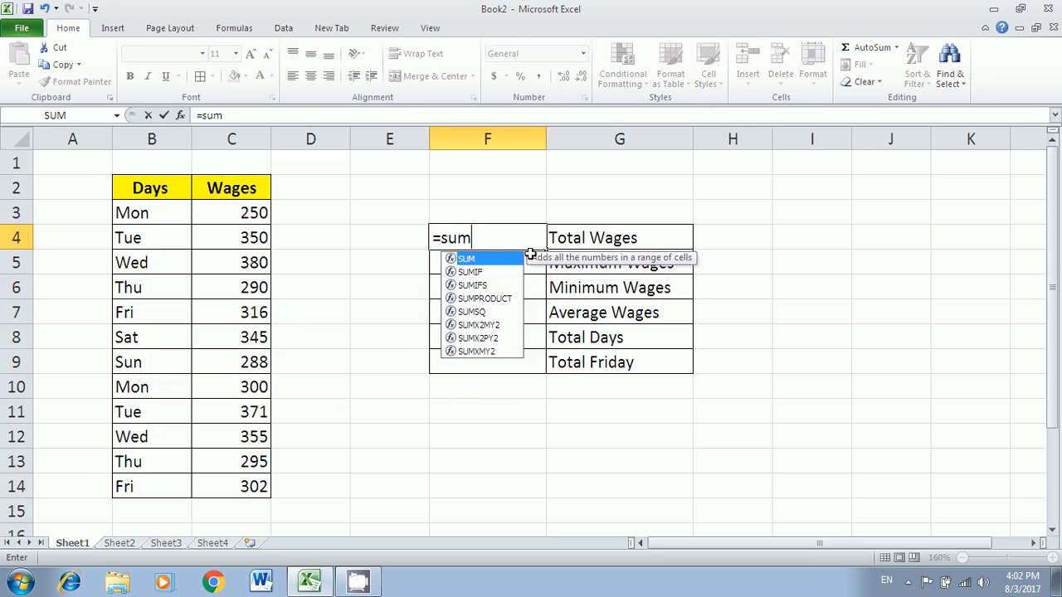
{"action": "type", "text": "("}
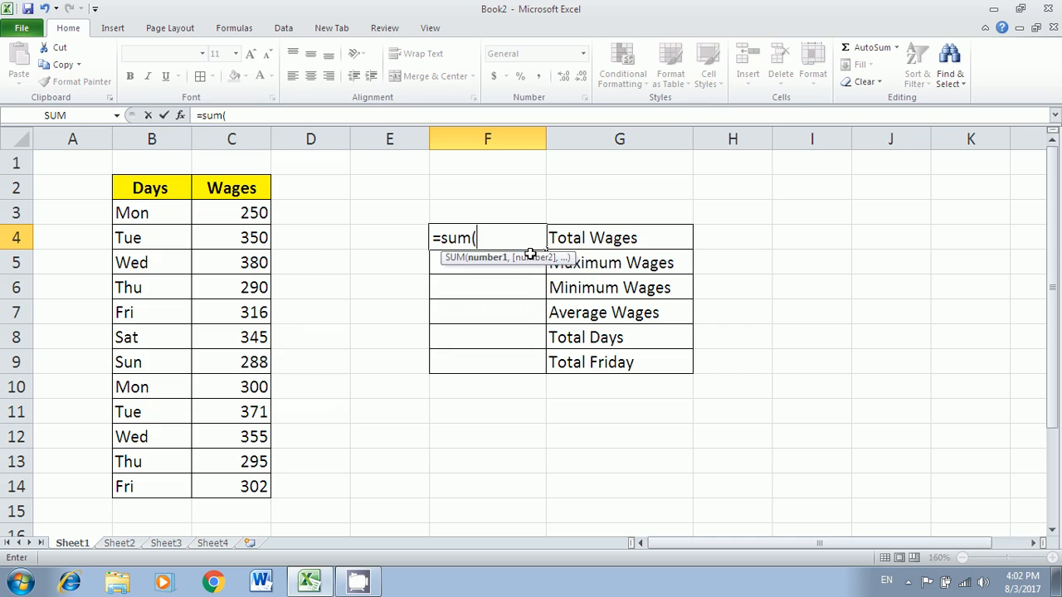
{"action": "left_click", "coordinate": [238, 218]}
{"action": "left_click_drag", "start_coordinate": [238, 218], "coordinate": [246, 486]}
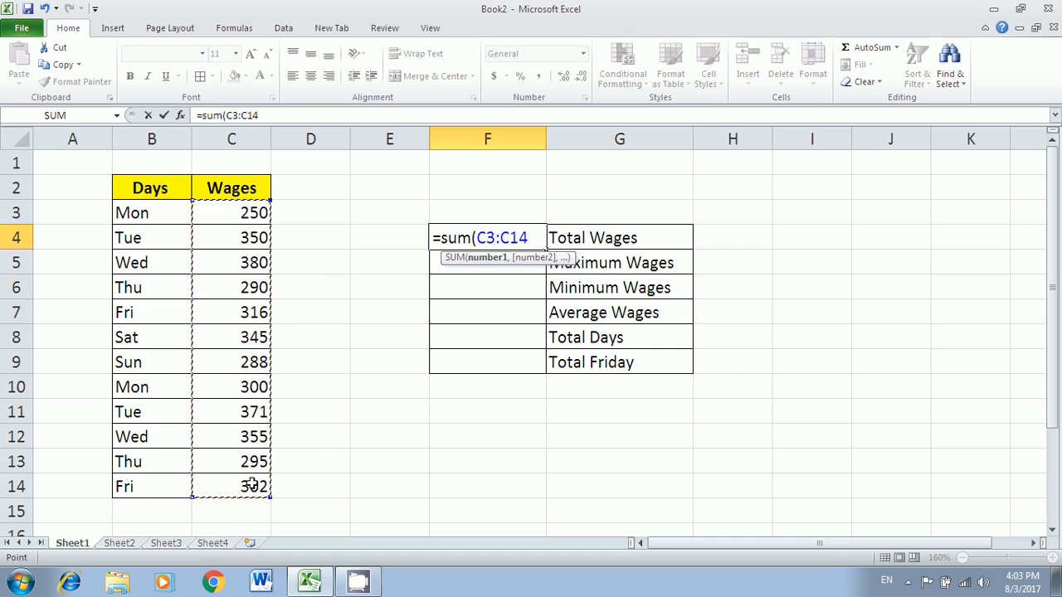
{"action": "type", "text": ")"}
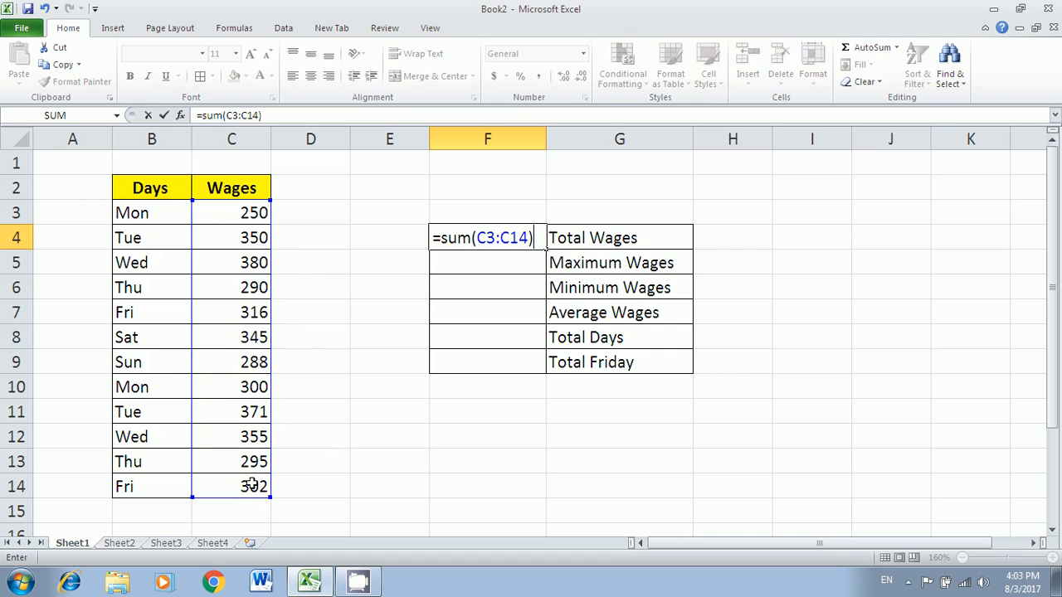
{"action": "key", "text": "Return"}
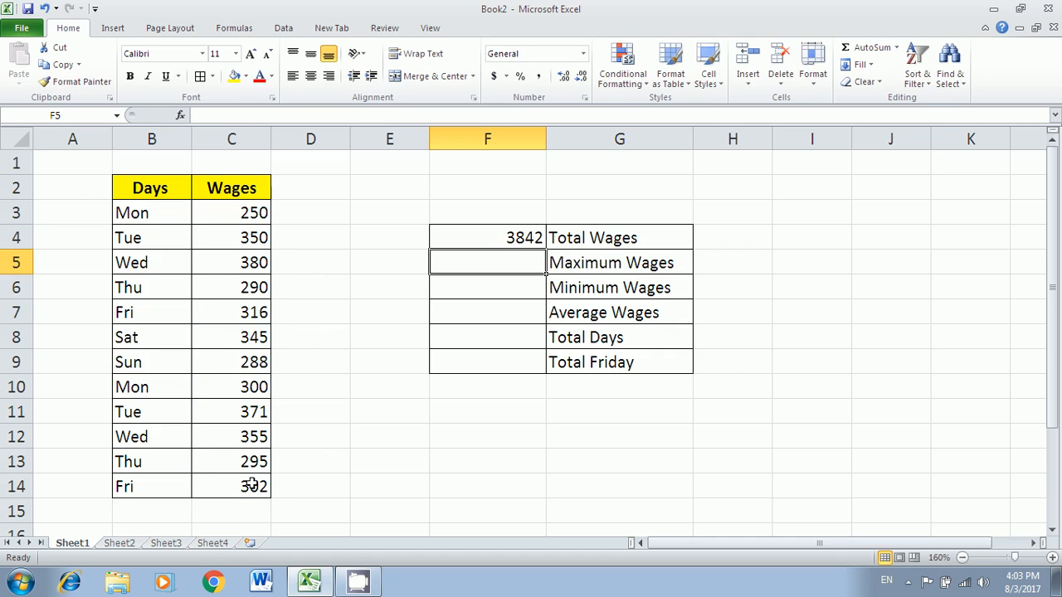
- Clear F4 and re-enter the SUM over the wages C3:C14, again showing 3842
{"action": "left_click", "coordinate": [522, 240]}
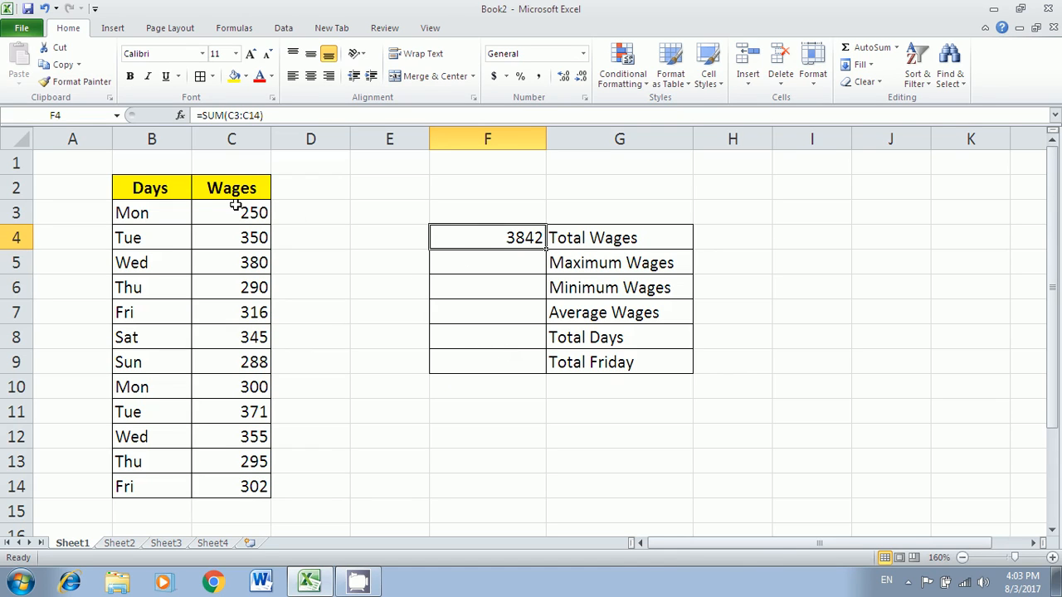
{"action": "left_click_drag", "start_coordinate": [236, 206], "coordinate": [214, 493]}
{"action": "left_click", "coordinate": [502, 240]}
{"action": "key", "text": "Delete"}
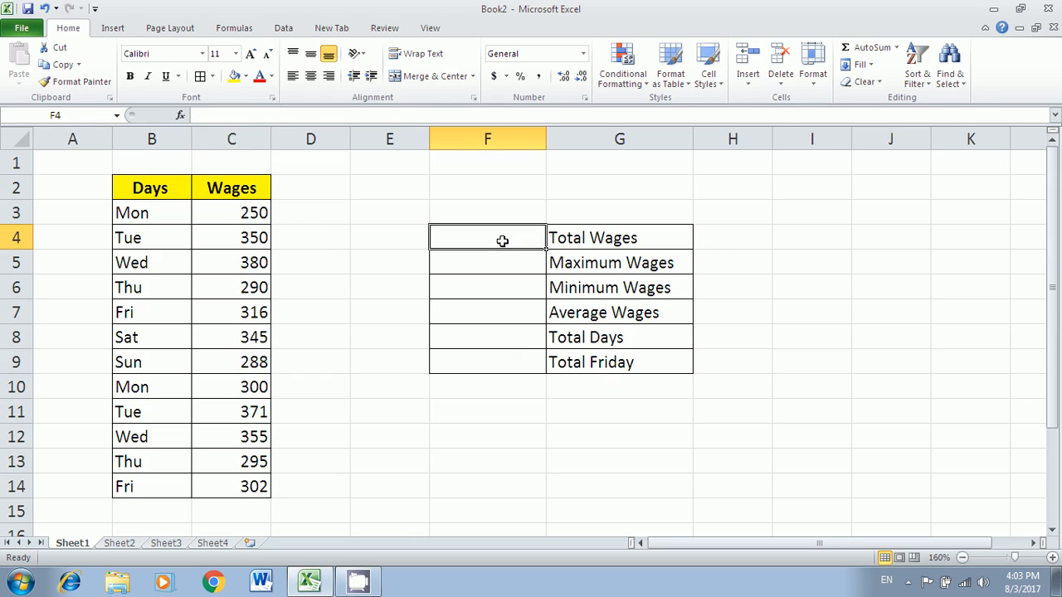
{"action": "type", "text": "=sum"}
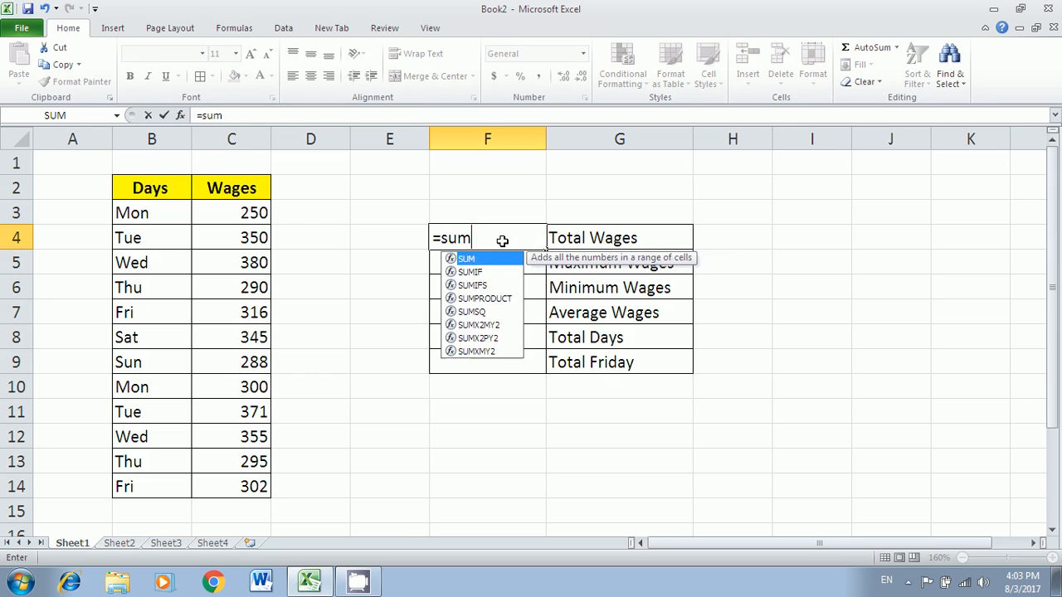
{"action": "type", "text": "("}
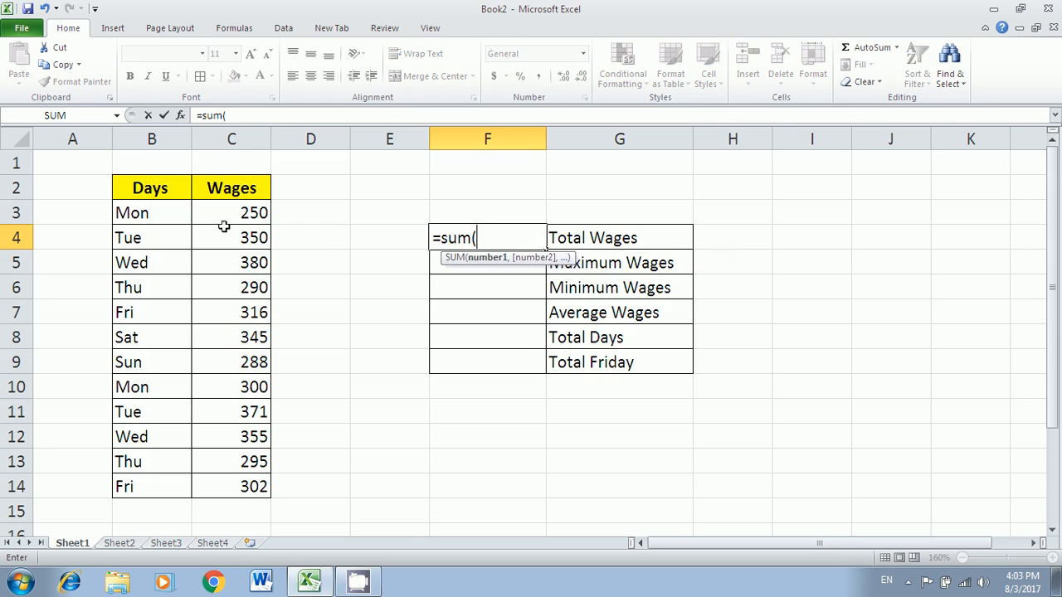
{"action": "left_click_drag", "start_coordinate": [244, 210], "coordinate": [231, 480]}
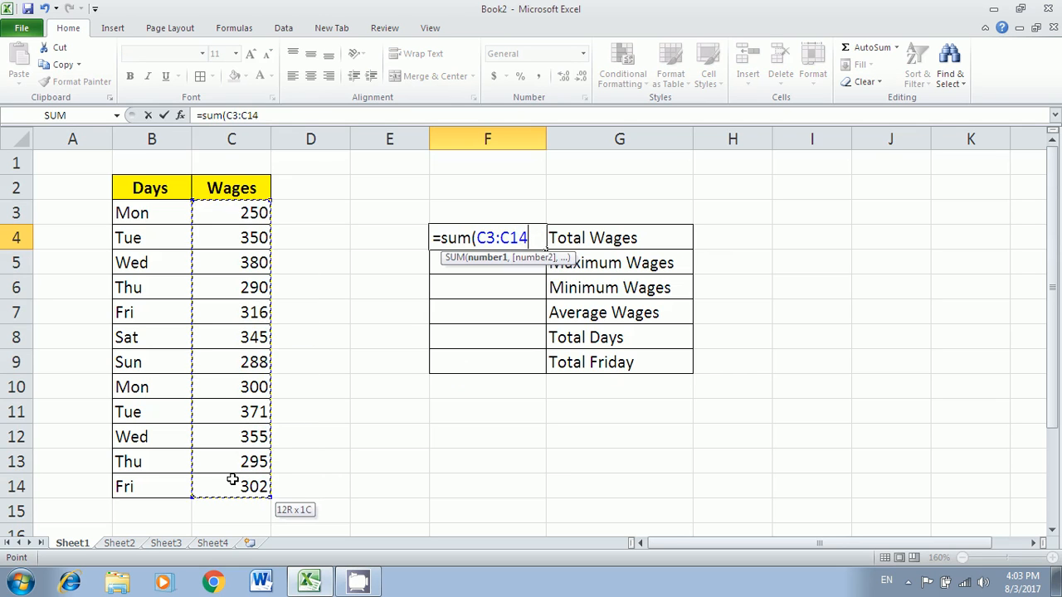
{"action": "key", "text": "Return"}
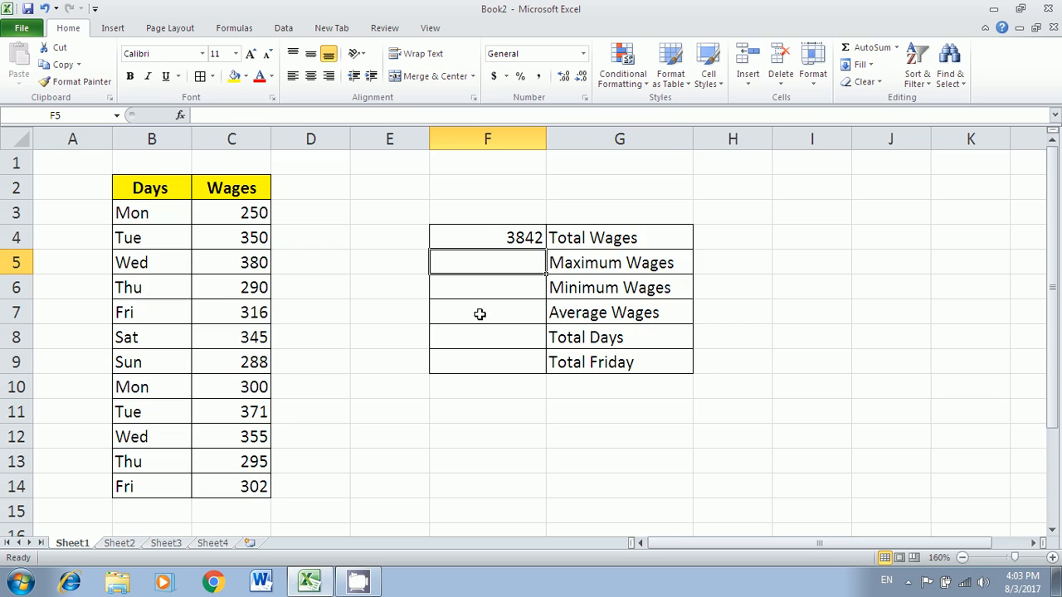
- Enter =MAX(C3:C14) in F5 beside Maximum Wages, showing 380
{"action": "left_click", "coordinate": [577, 263]}
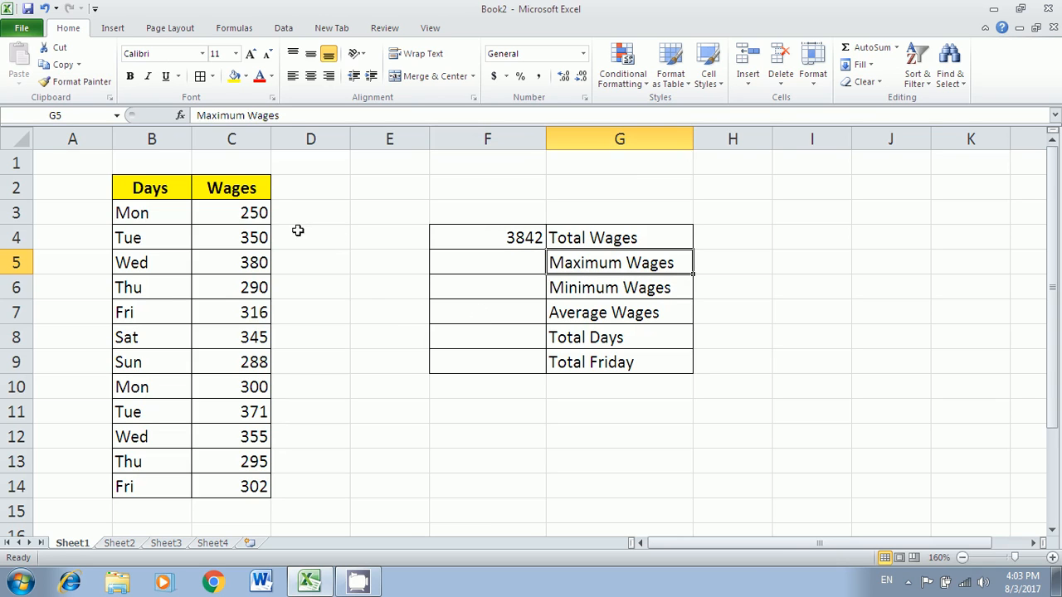
{"action": "left_click", "coordinate": [255, 213]}
{"action": "left_click_drag", "start_coordinate": [255, 213], "coordinate": [232, 485]}
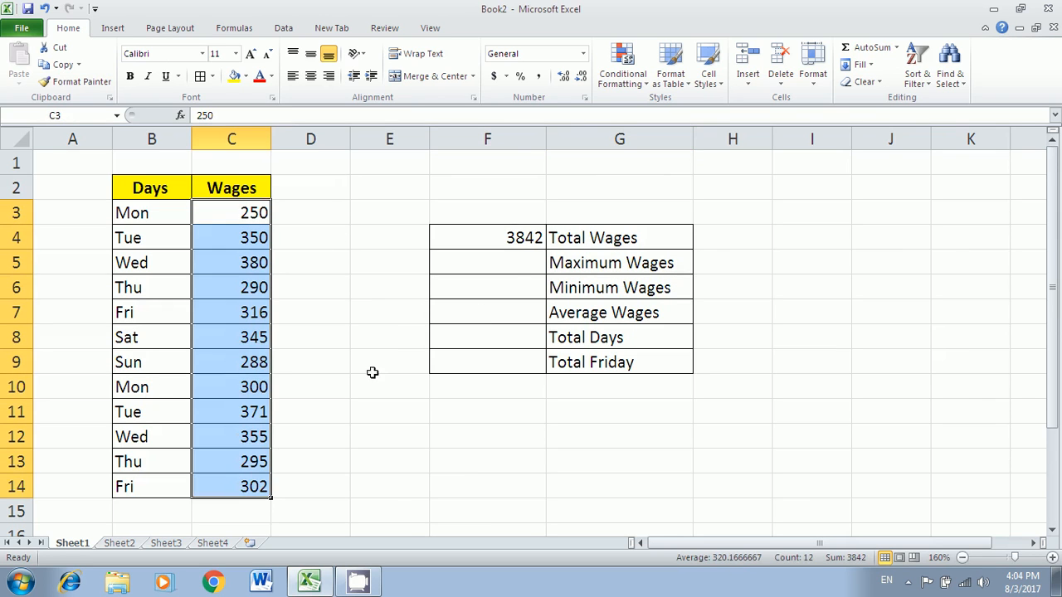
{"action": "left_click", "coordinate": [516, 263]}
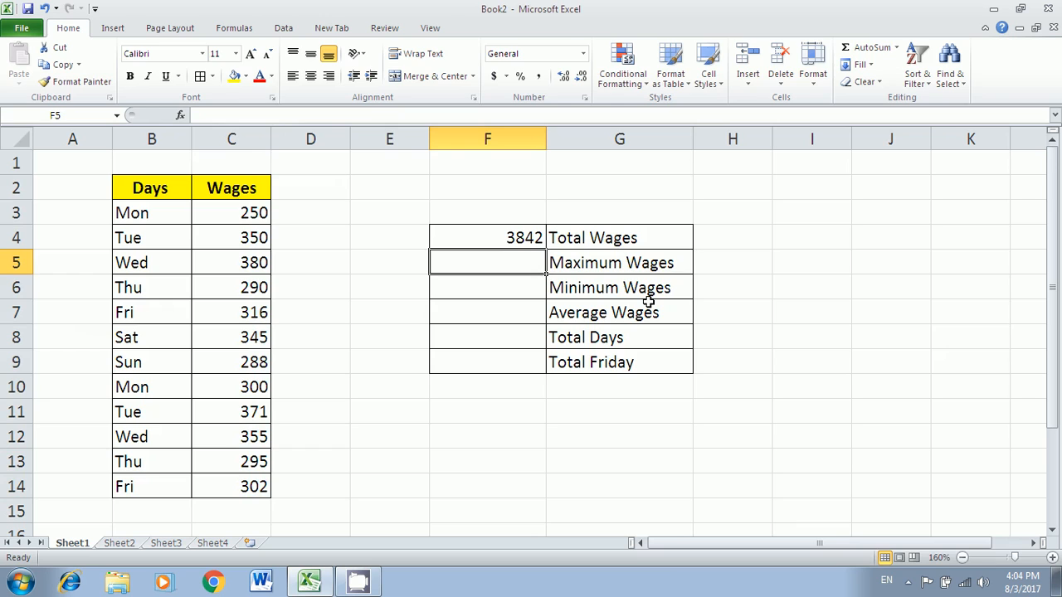
{"action": "type", "text": "=max("}
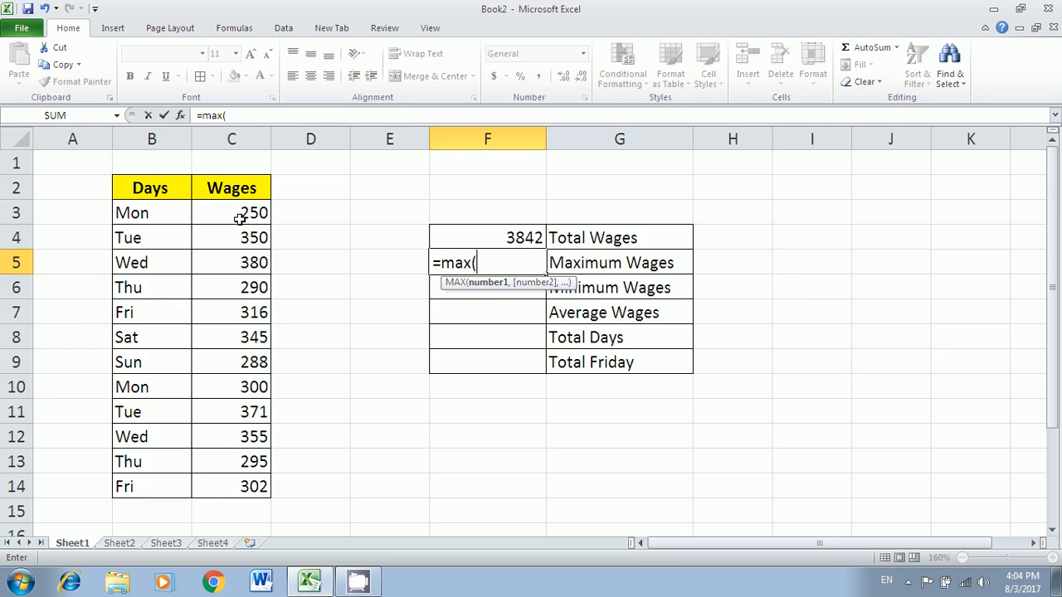
{"action": "left_click_drag", "start_coordinate": [242, 214], "coordinate": [226, 485]}
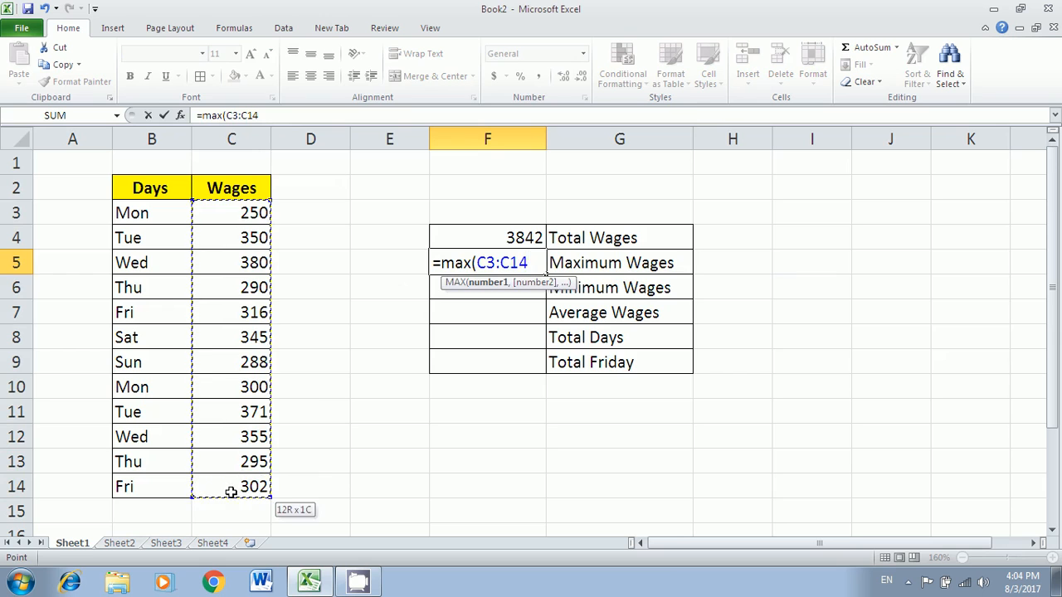
{"action": "key", "text": "Return"}
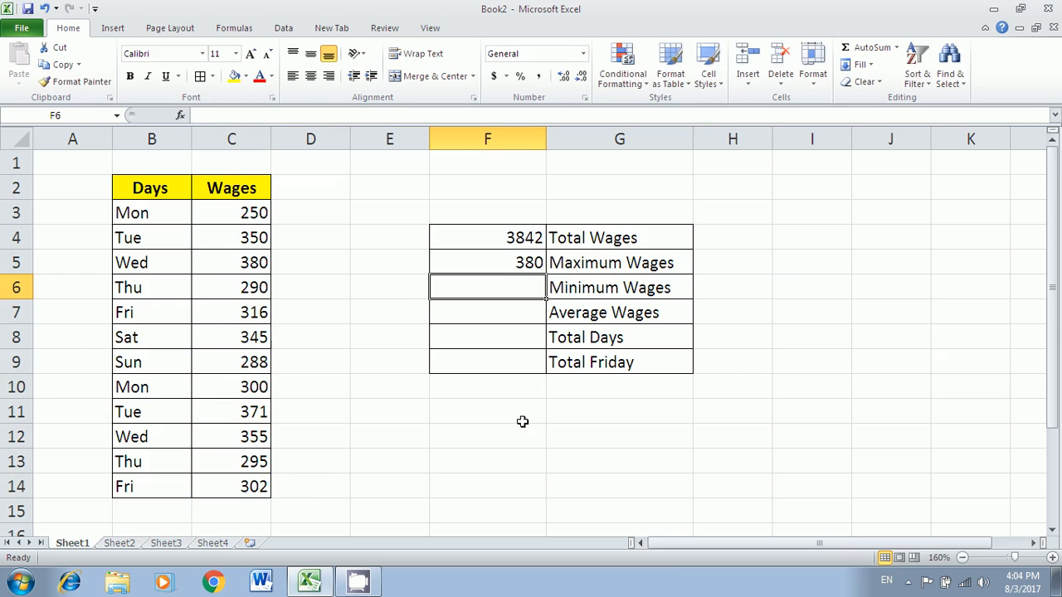
- Enter =MIN(C3:C14) in F6 beside Minimum Wages, showing 250
{"action": "type", "text": "="}
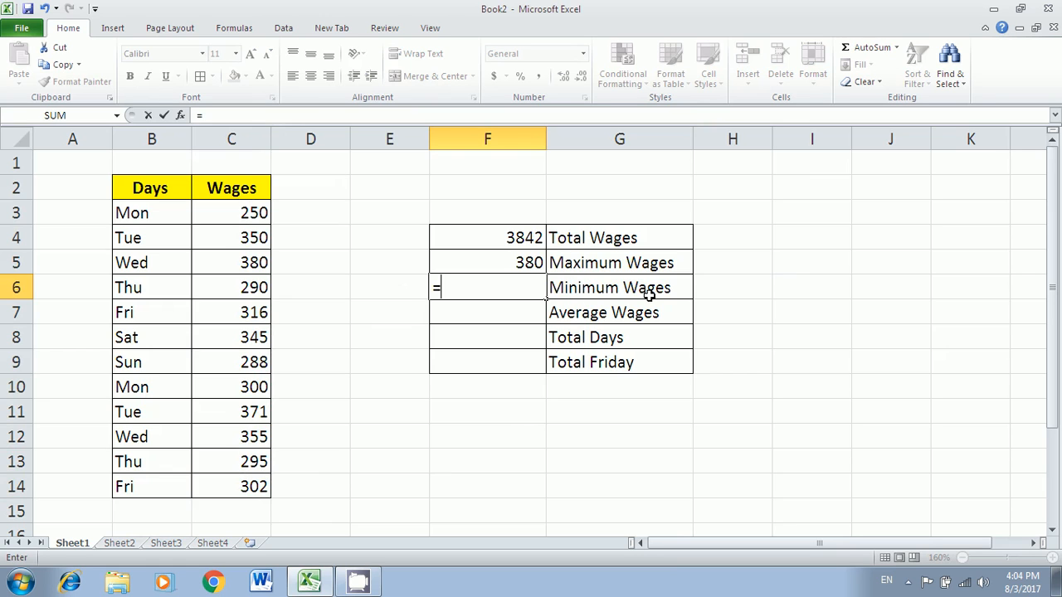
{"action": "type", "text": "min("}
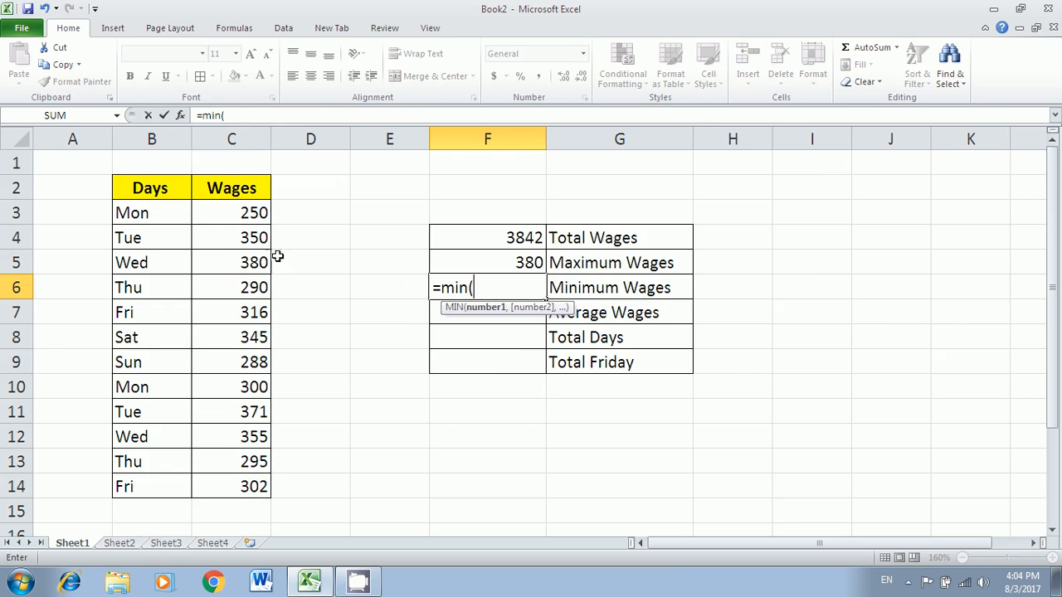
{"action": "left_click_drag", "start_coordinate": [251, 212], "coordinate": [227, 495]}
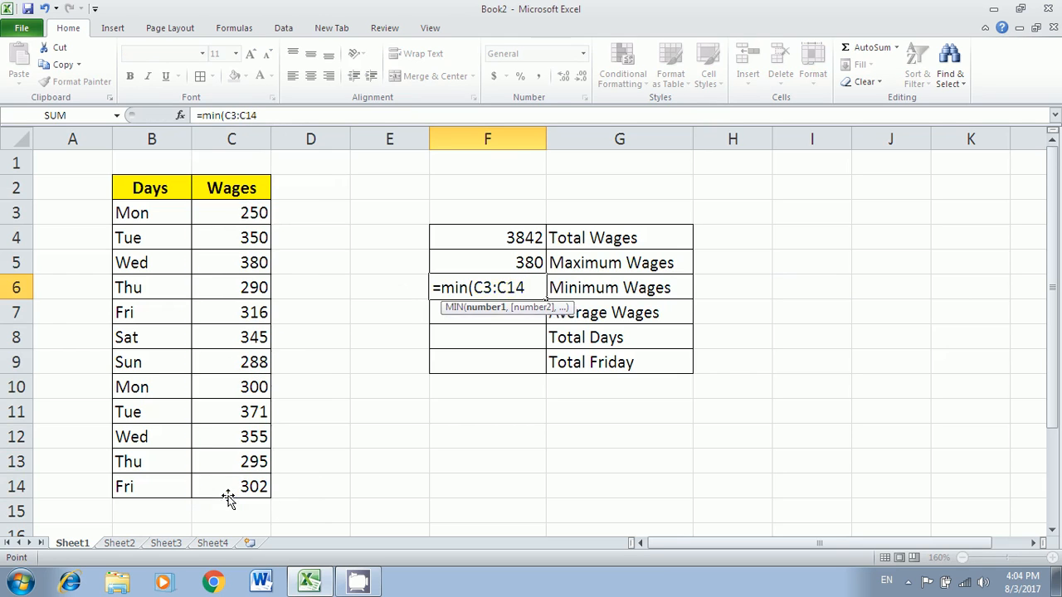
{"action": "key", "text": "Return"}
{"action": "type", "text": "="}
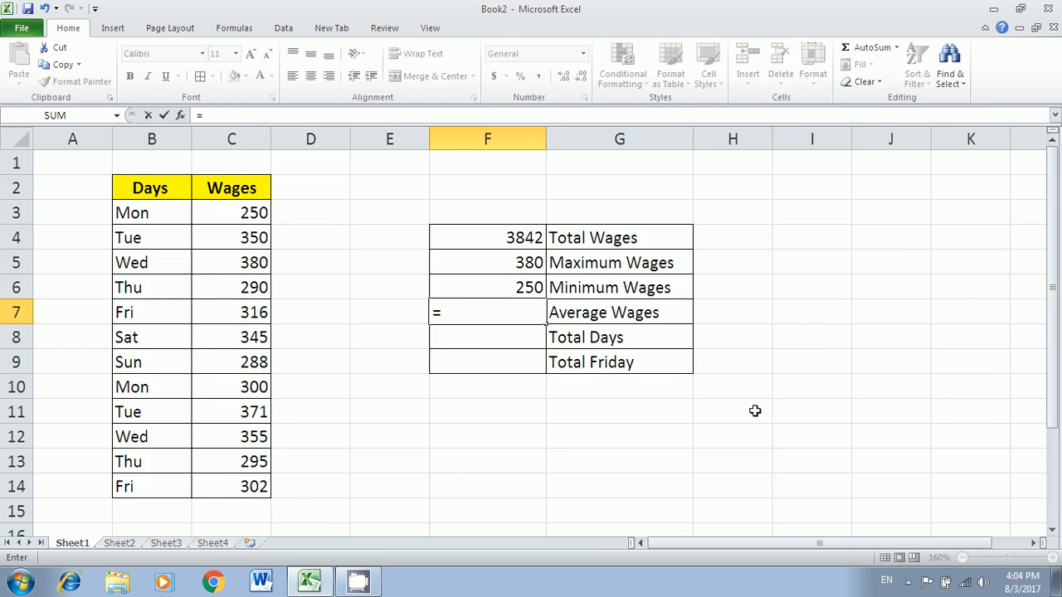
{"action": "type", "text": "average("}
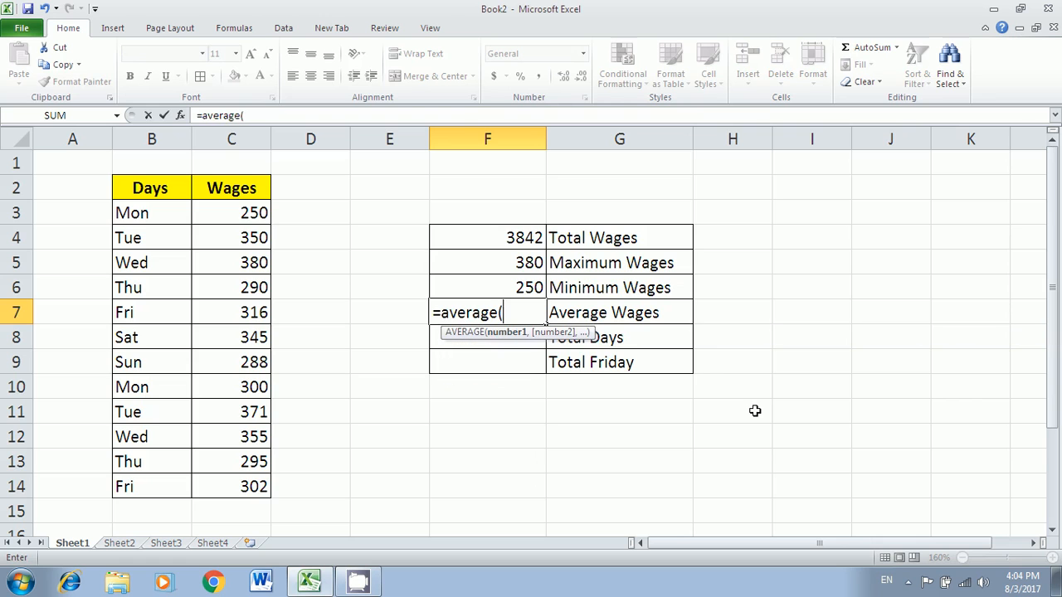
- Finish =AVERAGE(C3:C14) in F7 and reduce its decimals until it displays 320
{"action": "left_click_drag", "start_coordinate": [244, 217], "coordinate": [247, 487]}
{"action": "key", "text": "Return"}
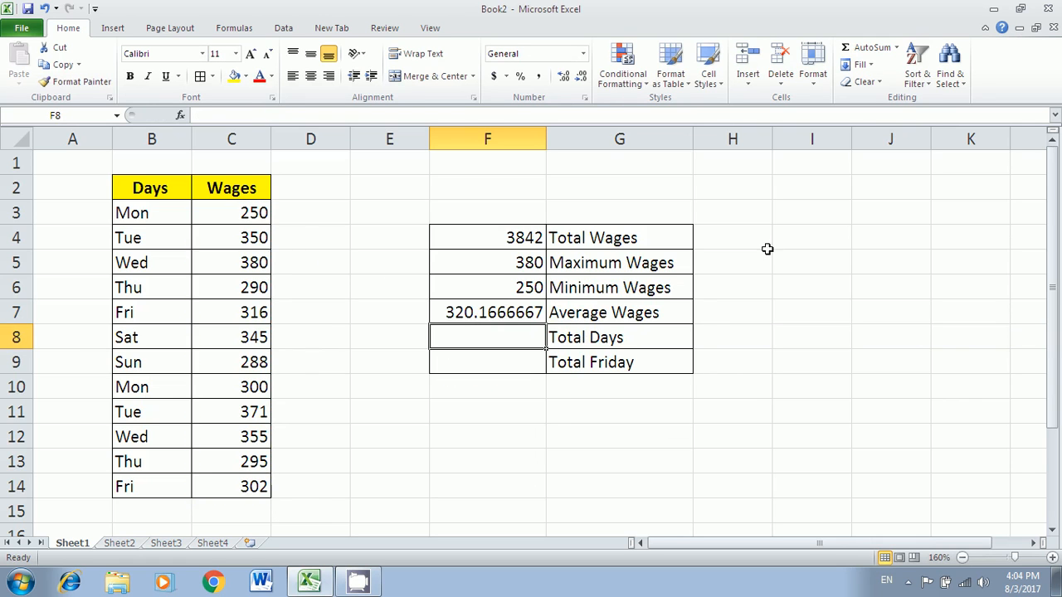
{"action": "left_click", "coordinate": [514, 311]}
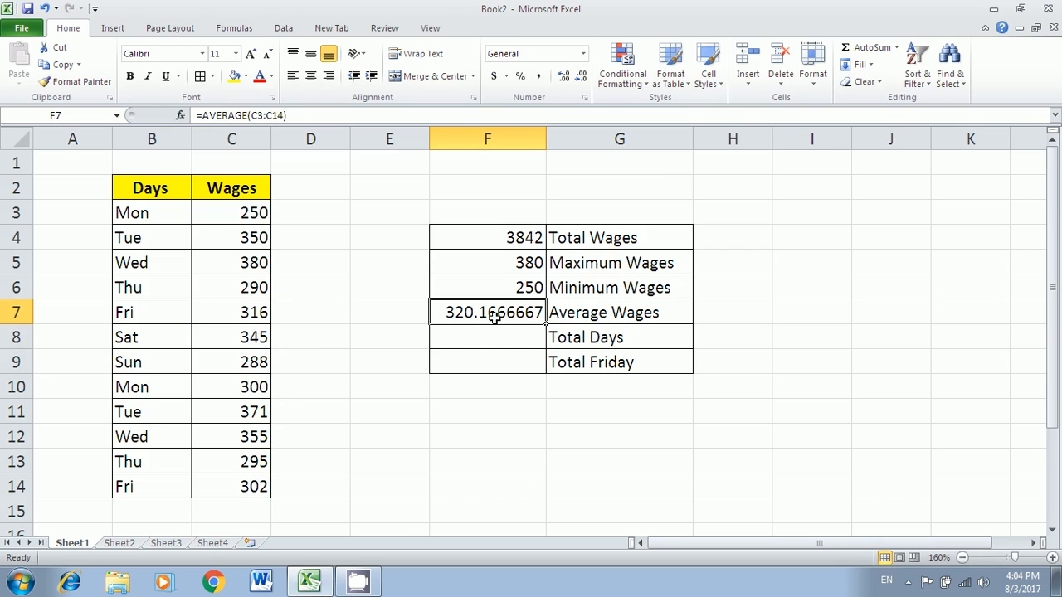
{"action": "left_click", "coordinate": [582, 76]}
{"action": "left_click", "coordinate": [582, 76]}
{"action": "left_click", "coordinate": [582, 76]}
{"action": "left_click", "coordinate": [582, 75]}
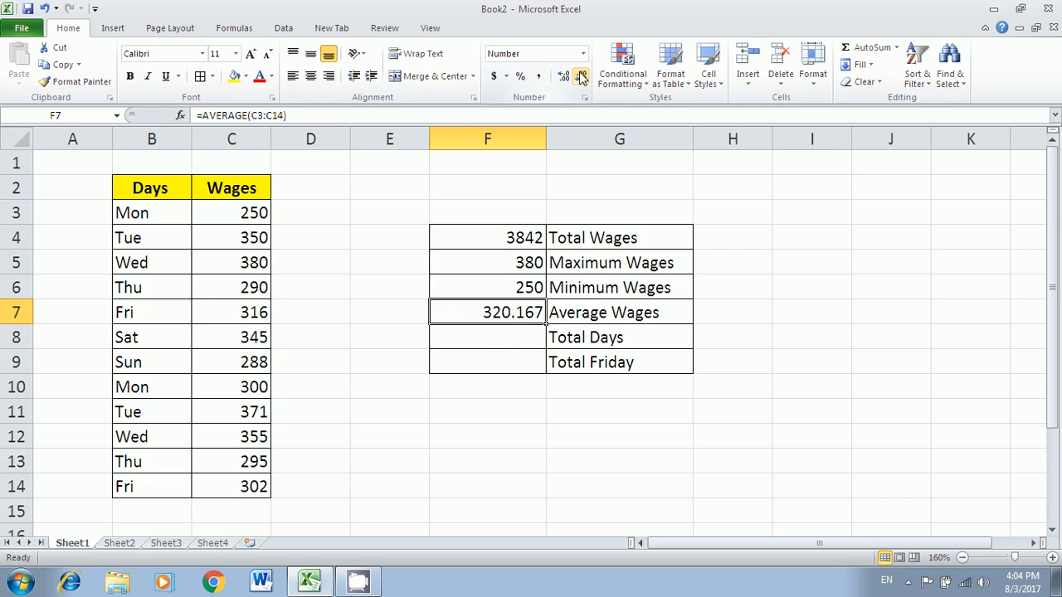
{"action": "left_click", "coordinate": [582, 76]}
{"action": "left_click", "coordinate": [582, 76]}
{"action": "left_click", "coordinate": [581, 75]}
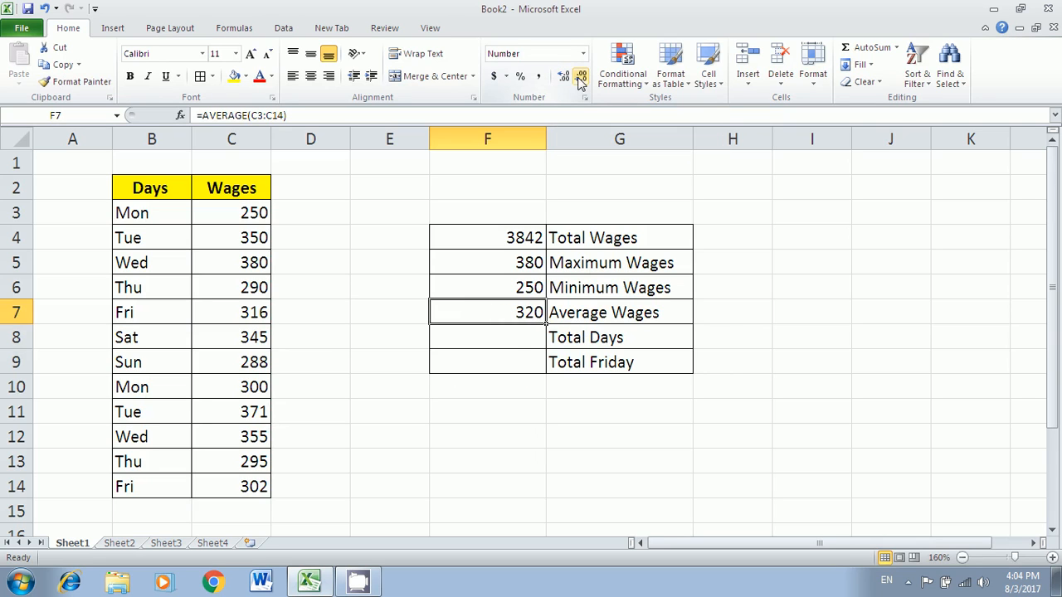
{"action": "left_click", "coordinate": [507, 342]}
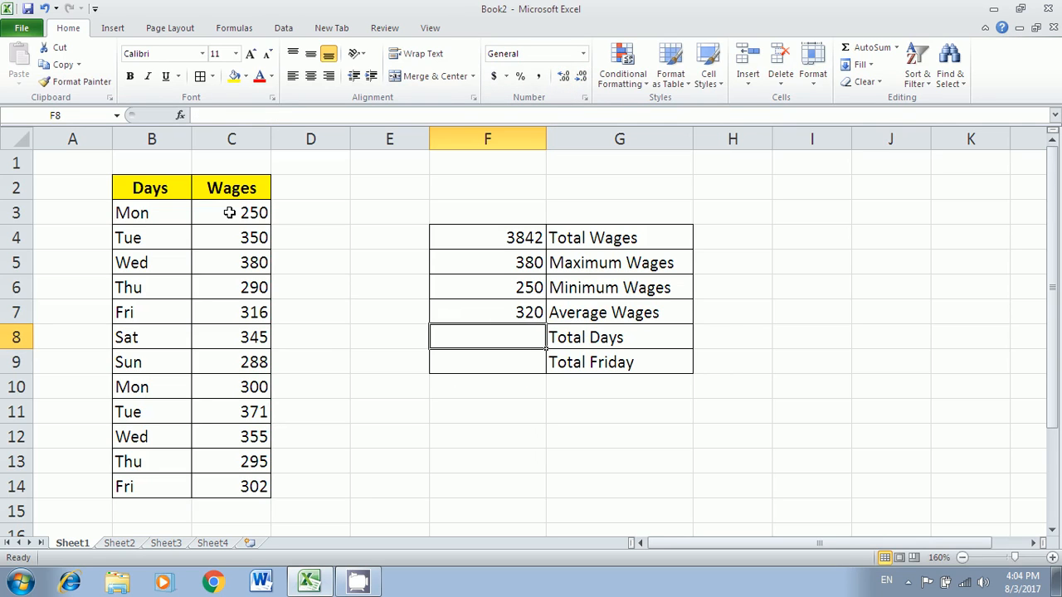
{"action": "left_click_drag", "start_coordinate": [234, 213], "coordinate": [248, 483]}
{"action": "left_click_drag", "start_coordinate": [150, 218], "coordinate": [154, 487]}
{"action": "left_click", "coordinate": [511, 337]}
{"action": "type", "text": "="}
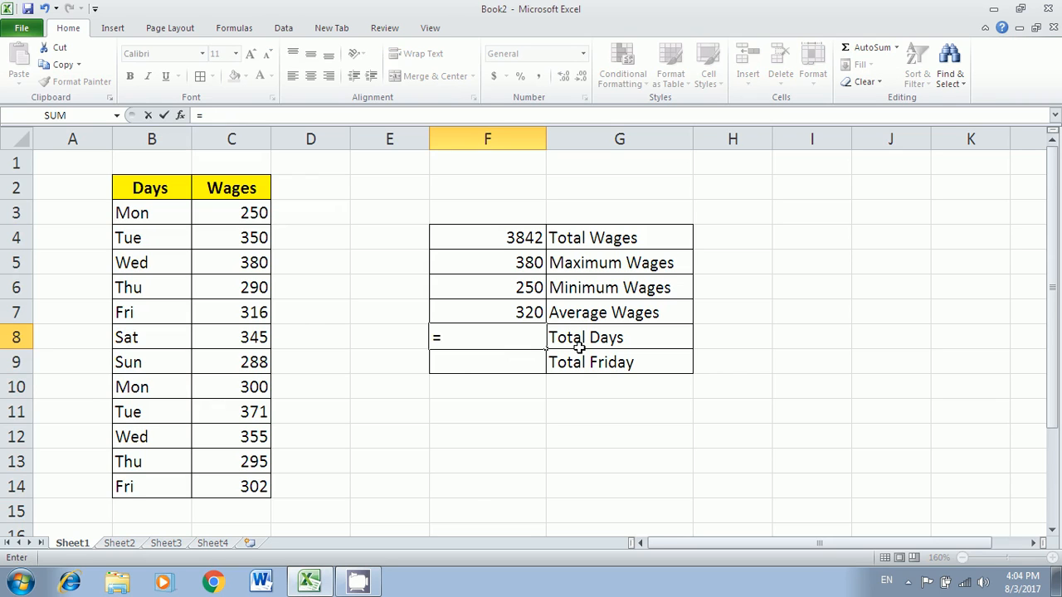
{"action": "type", "text": "count"}
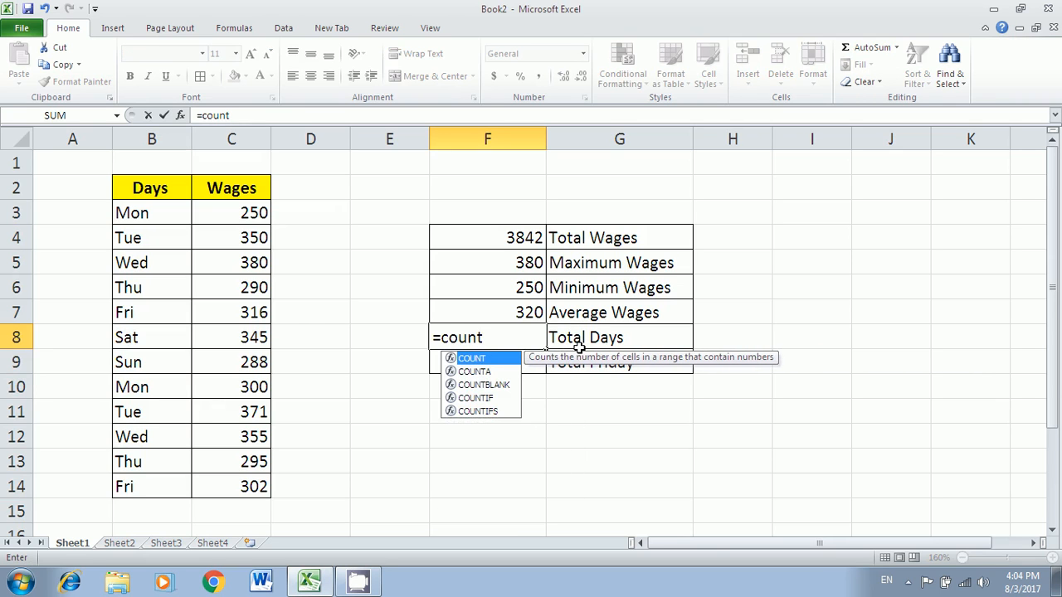
{"action": "type", "text": "("}
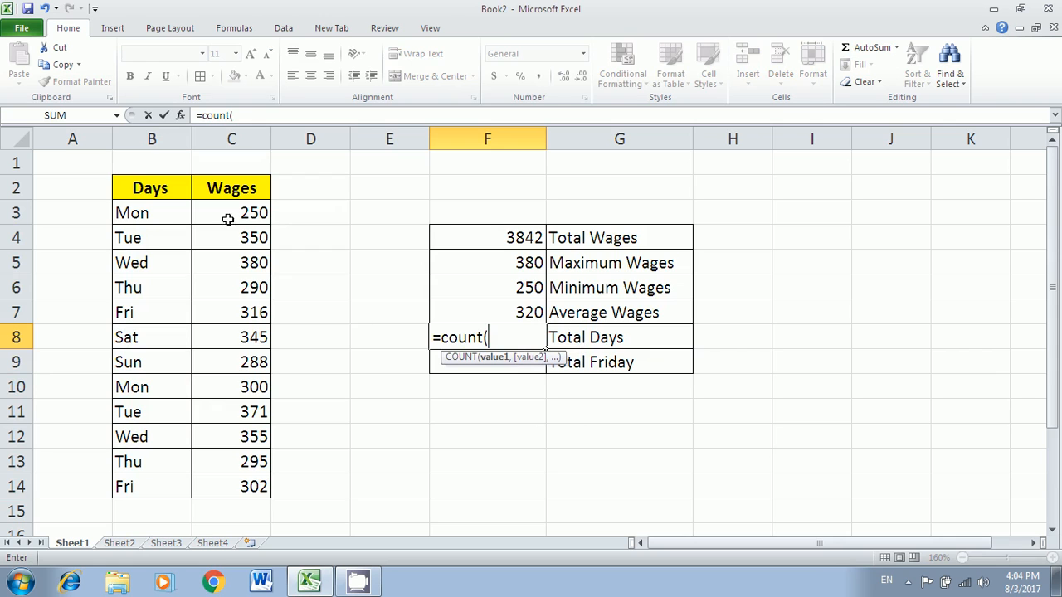
{"action": "left_click_drag", "start_coordinate": [229, 213], "coordinate": [239, 489]}
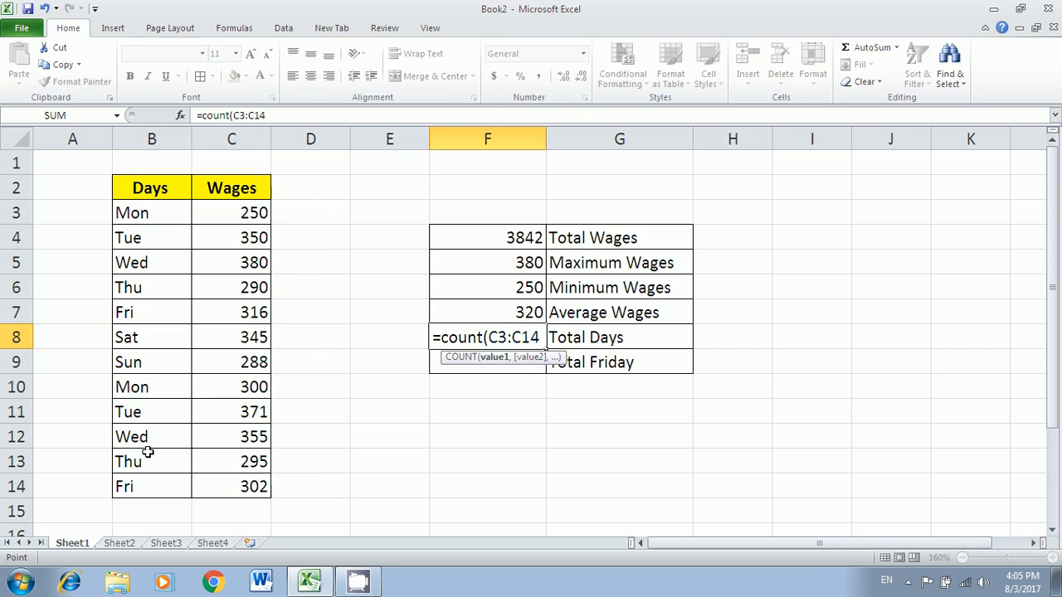
{"action": "key", "text": "Return"}
{"action": "left_click", "coordinate": [230, 217]}
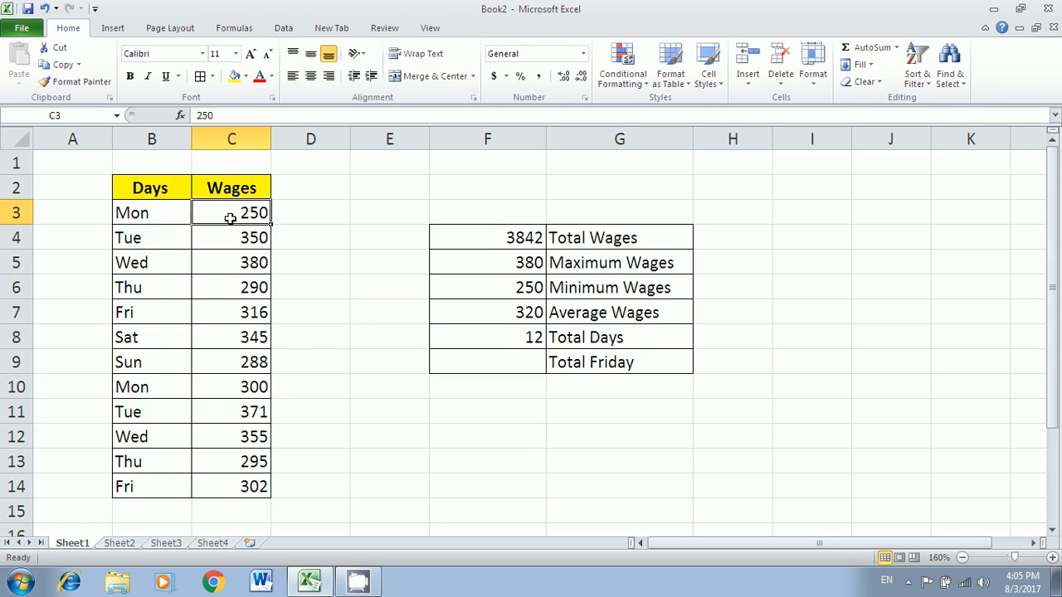
{"action": "left_click", "coordinate": [238, 488]}
{"action": "left_click", "coordinate": [518, 332]}
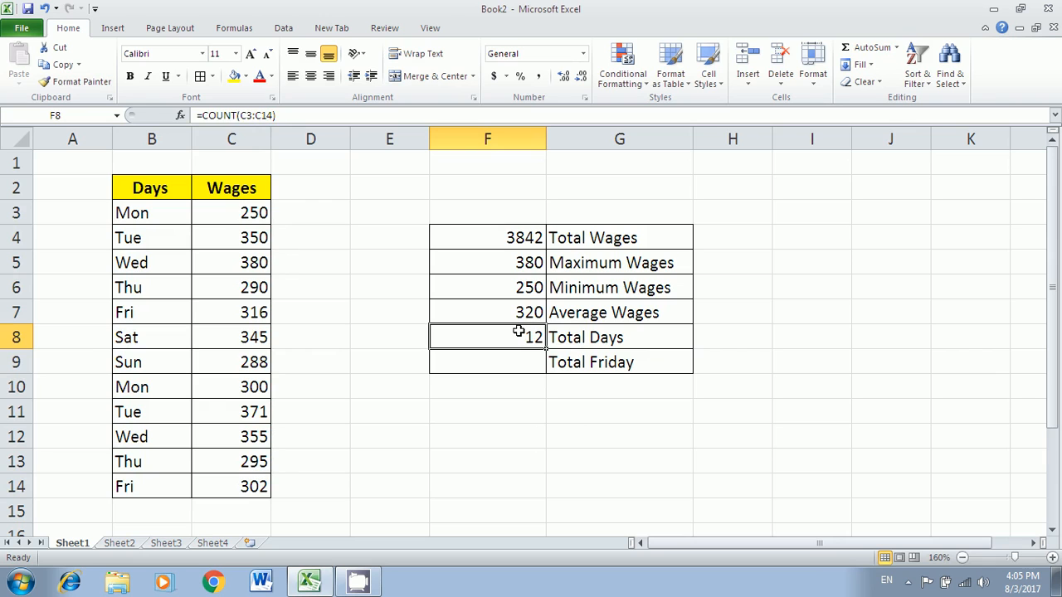
{"action": "key", "text": "Delete"}
{"action": "type", "text": "=count("}
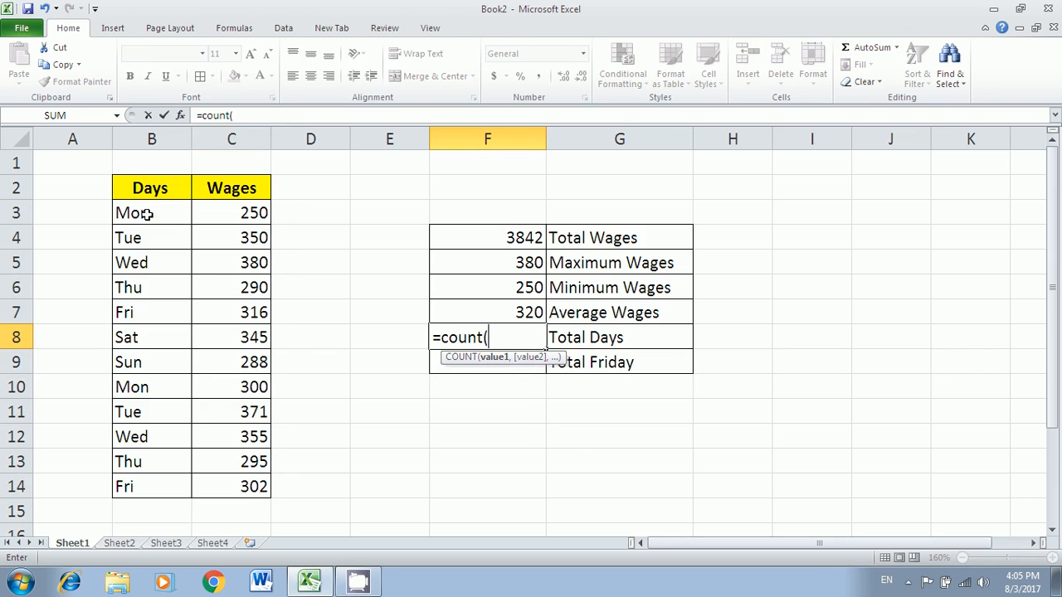
{"action": "left_click_drag", "start_coordinate": [147, 213], "coordinate": [144, 485]}
{"action": "key", "text": "Return"}
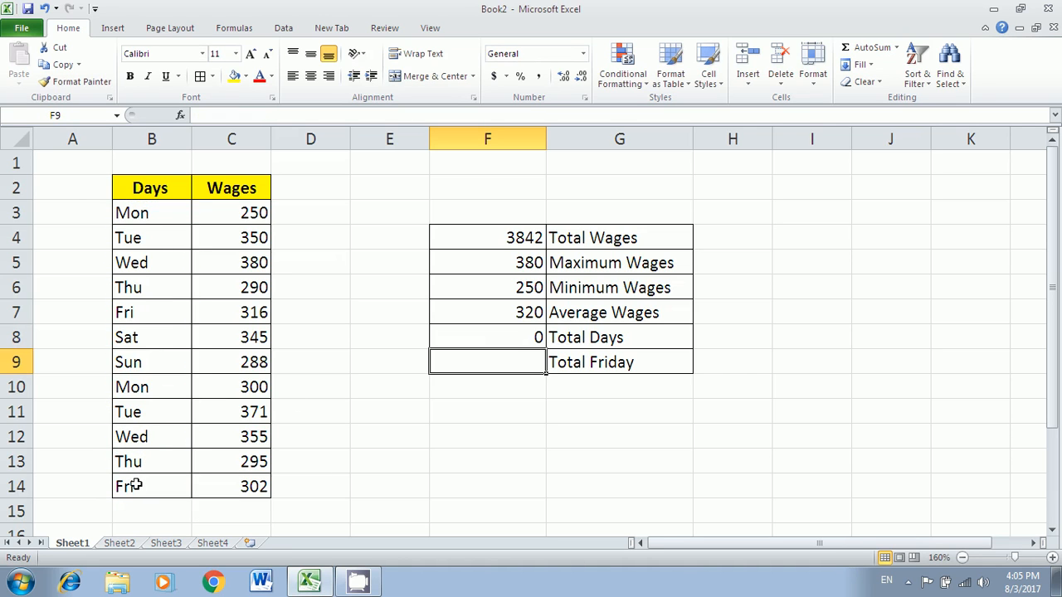
{"action": "left_click", "coordinate": [508, 340]}
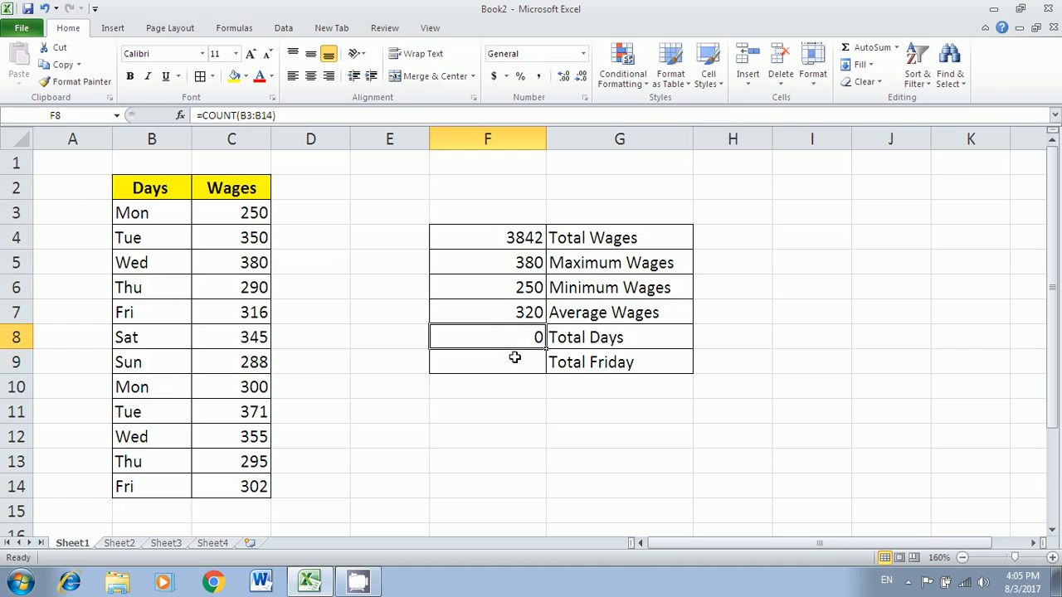
{"action": "key", "text": "Delete"}
{"action": "left_click", "coordinate": [249, 212]}
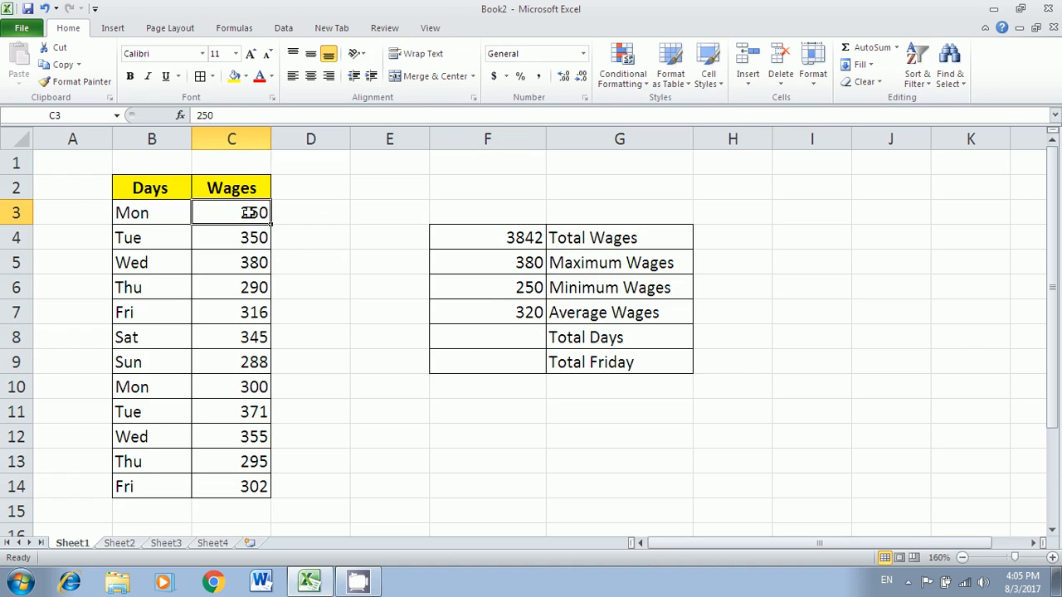
{"action": "left_click", "coordinate": [253, 241]}
{"action": "left_click", "coordinate": [258, 262]}
{"action": "left_click", "coordinate": [247, 216]}
{"action": "left_click_drag", "start_coordinate": [248, 216], "coordinate": [228, 488]}
- Enter =COUNTA(B3:B14) in F8 to count the 12 day names
{"action": "left_click", "coordinate": [518, 337]}
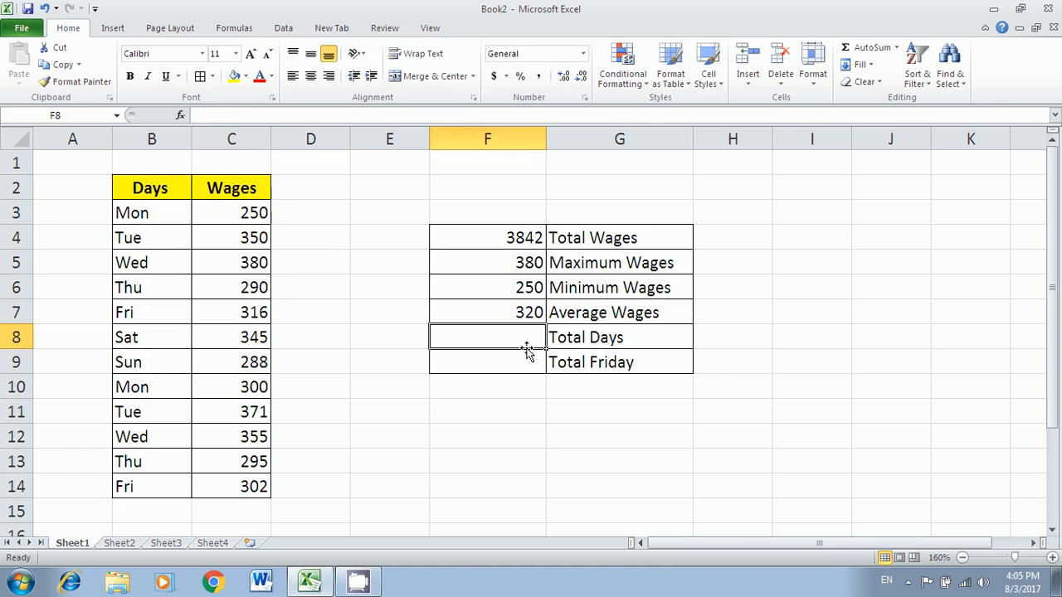
{"action": "type", "text": "=c"}
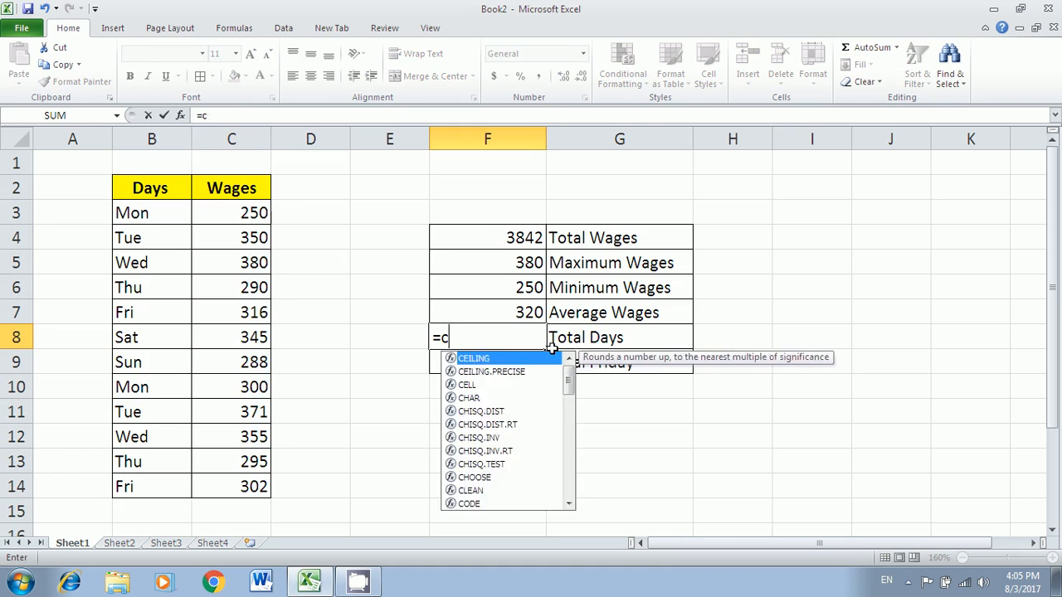
{"action": "type", "text": "ounta"}
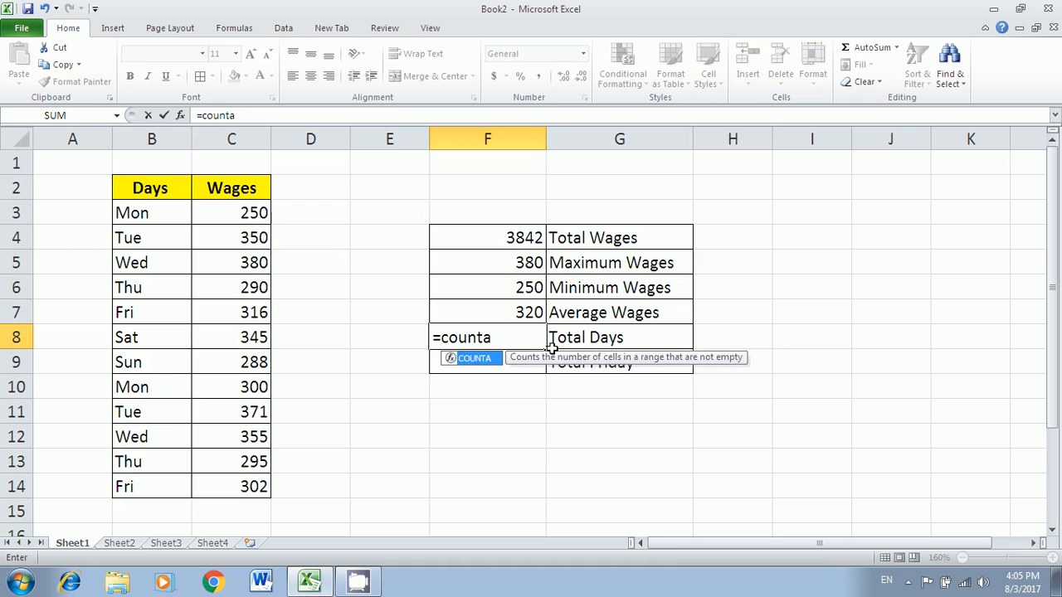
{"action": "type", "text": "("}
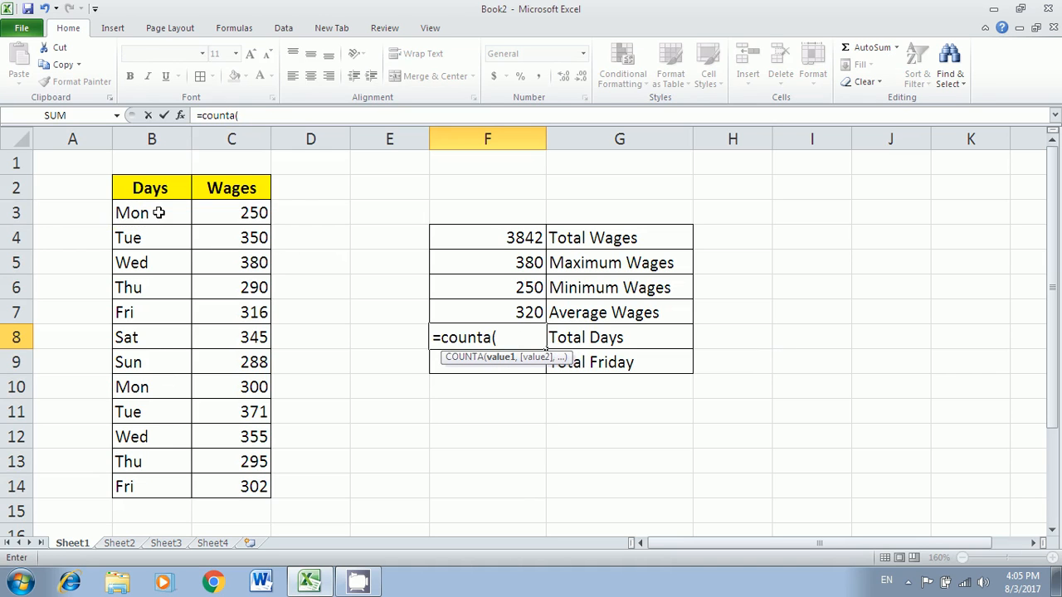
{"action": "left_click_drag", "start_coordinate": [151, 210], "coordinate": [154, 489]}
{"action": "key", "text": "Return"}
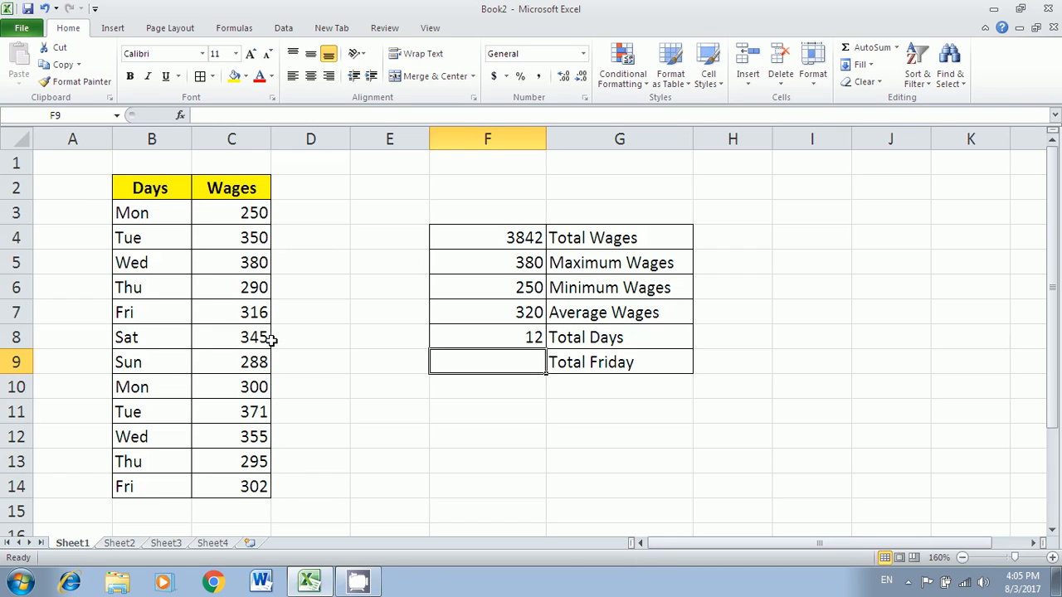
{"action": "left_click", "coordinate": [247, 373]}
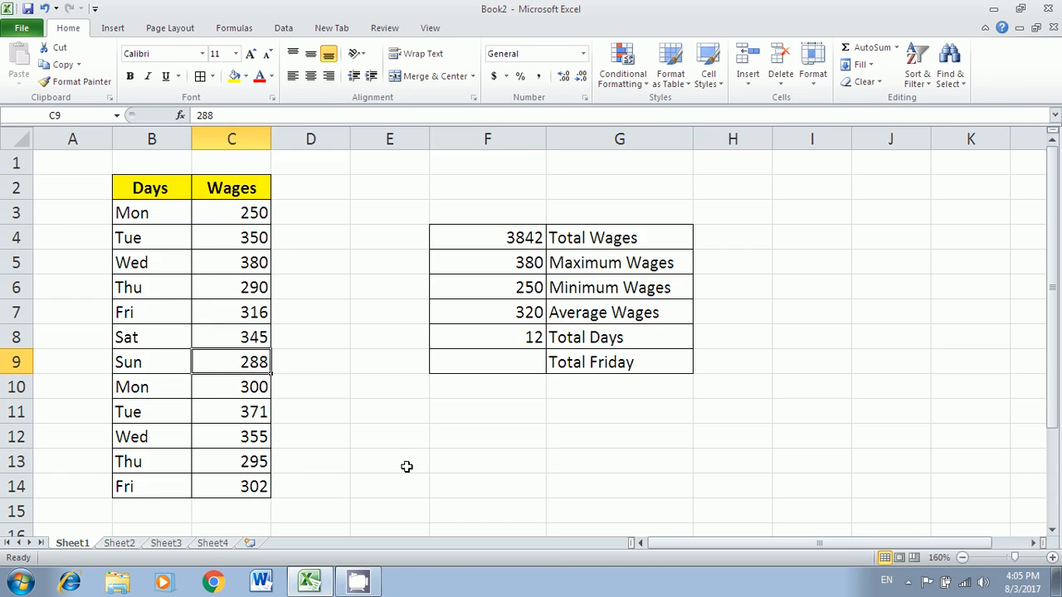
- Delete Sunday's wage 288 from C9 and look over the remaining wages
{"action": "key", "text": "Delete"}
{"action": "left_click", "coordinate": [433, 502]}
{"action": "left_click", "coordinate": [255, 387]}
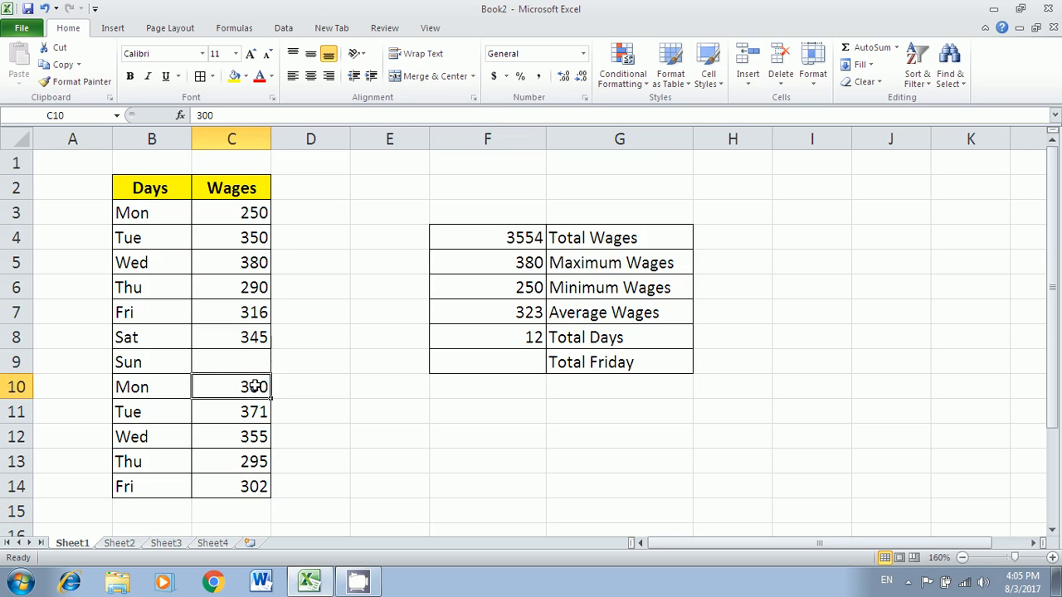
{"action": "left_click", "coordinate": [259, 409]}
{"action": "left_click", "coordinate": [251, 485]}
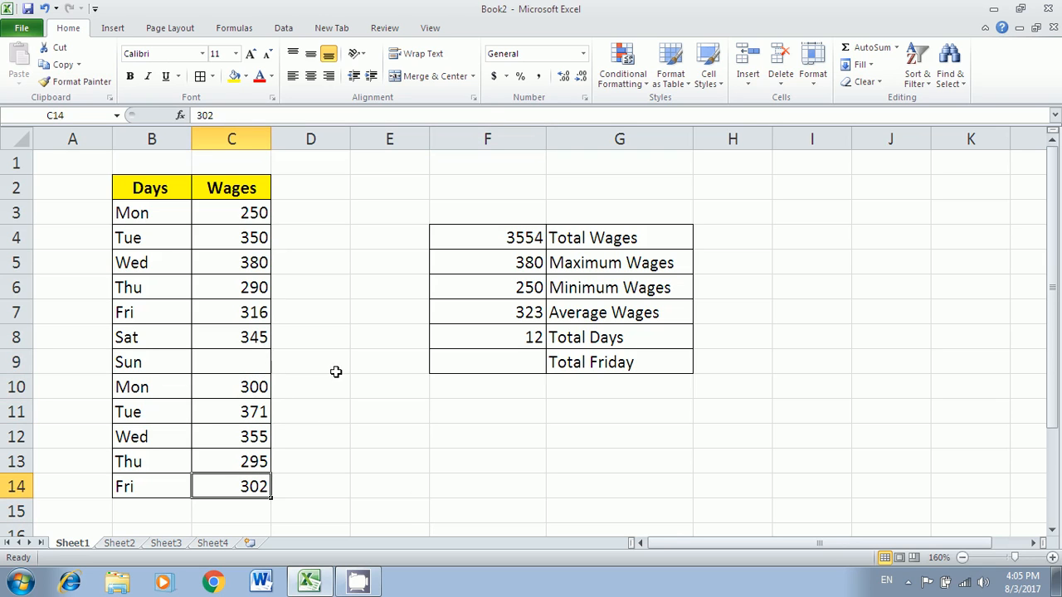
- Reopen the COUNTA formula in F8 and leave it unchanged at 12
{"action": "left_click", "coordinate": [523, 339]}
{"action": "double_click", "coordinate": [518, 340]}
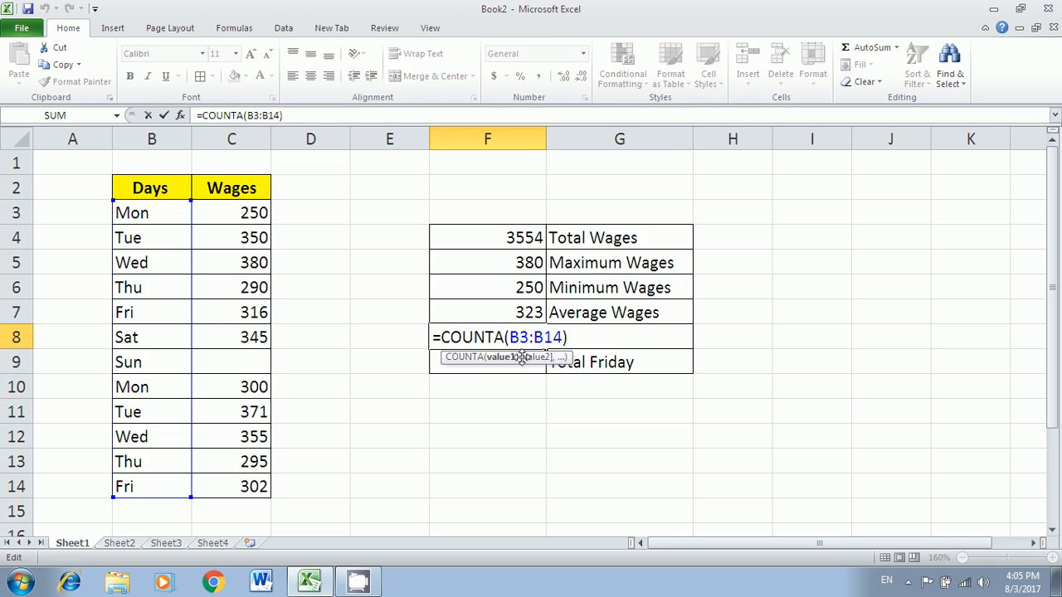
{"action": "key", "text": "Return"}
{"action": "left_click", "coordinate": [531, 336]}
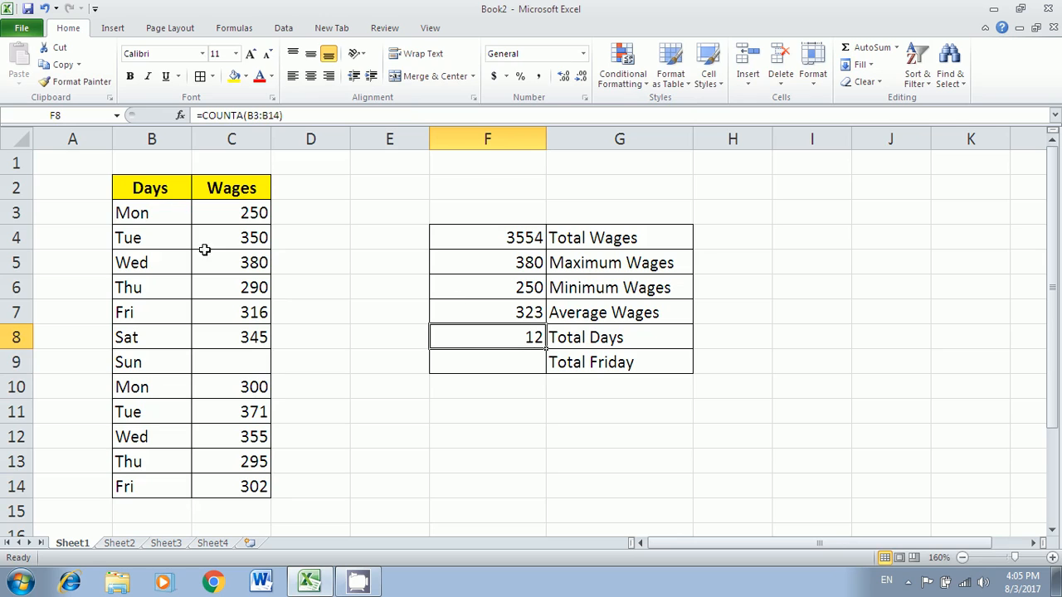
{"action": "double_click", "coordinate": [529, 340]}
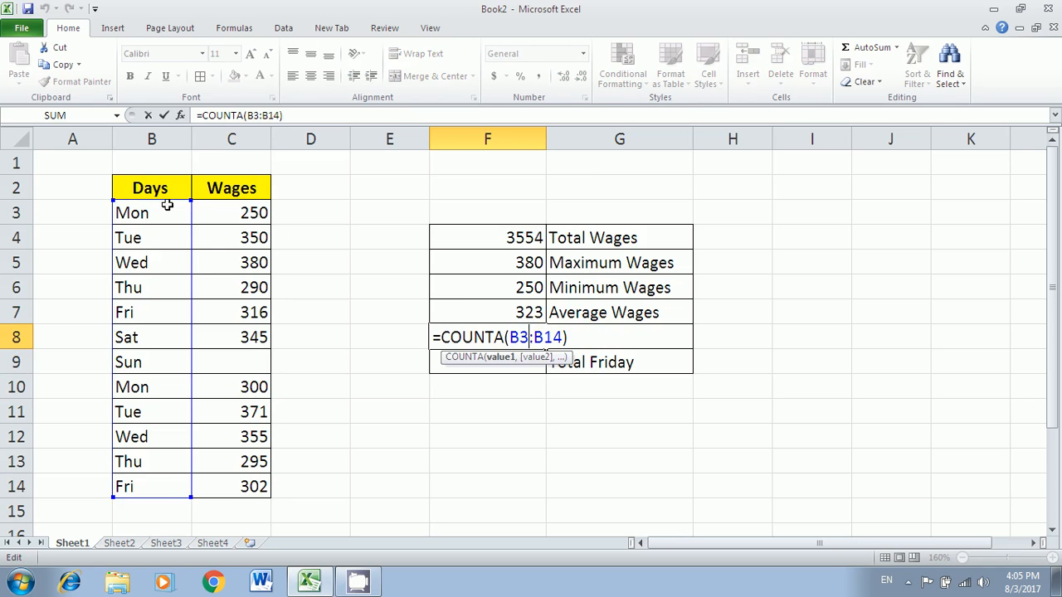
{"action": "key", "text": "Escape"}
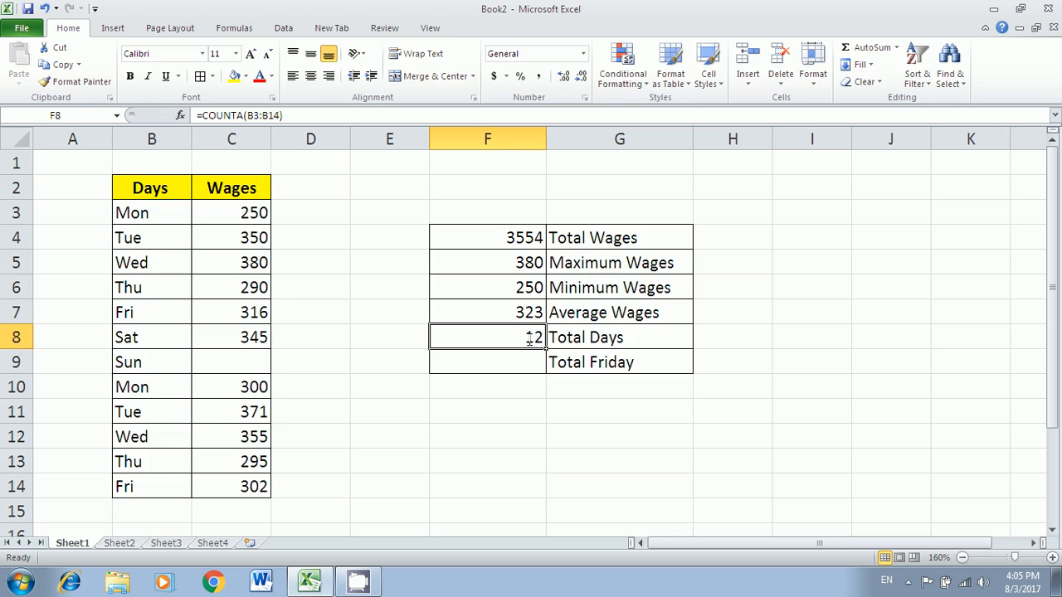
- Enter =COUNT(C3:C14) in F8 so Total Days counts the 11 wages
{"action": "type", "text": "="}
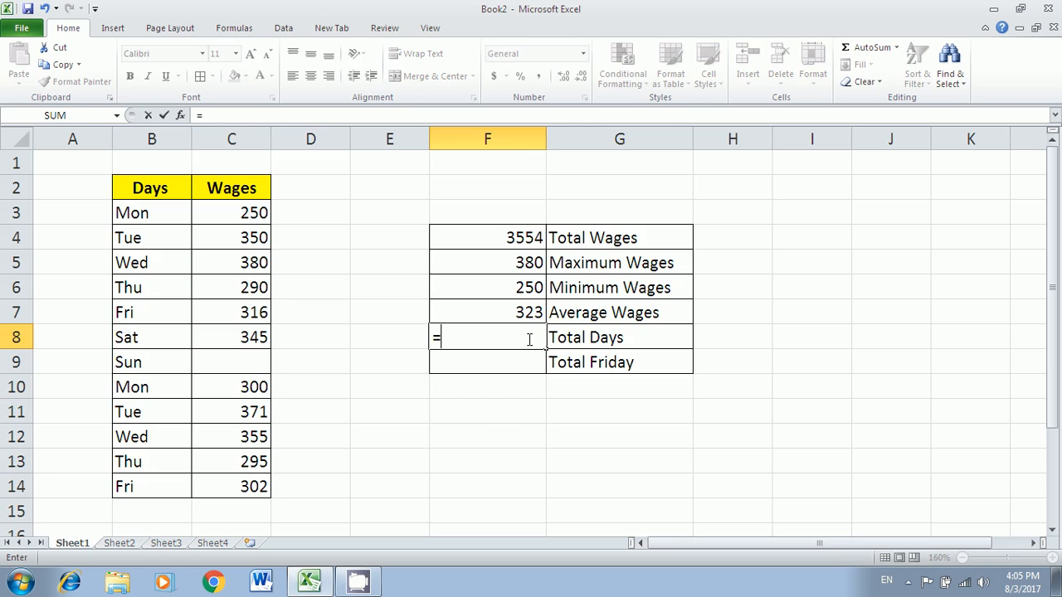
{"action": "type", "text": "cont"}
{"action": "key", "text": "BackSpace"}
{"action": "key", "text": "BackSpace"}
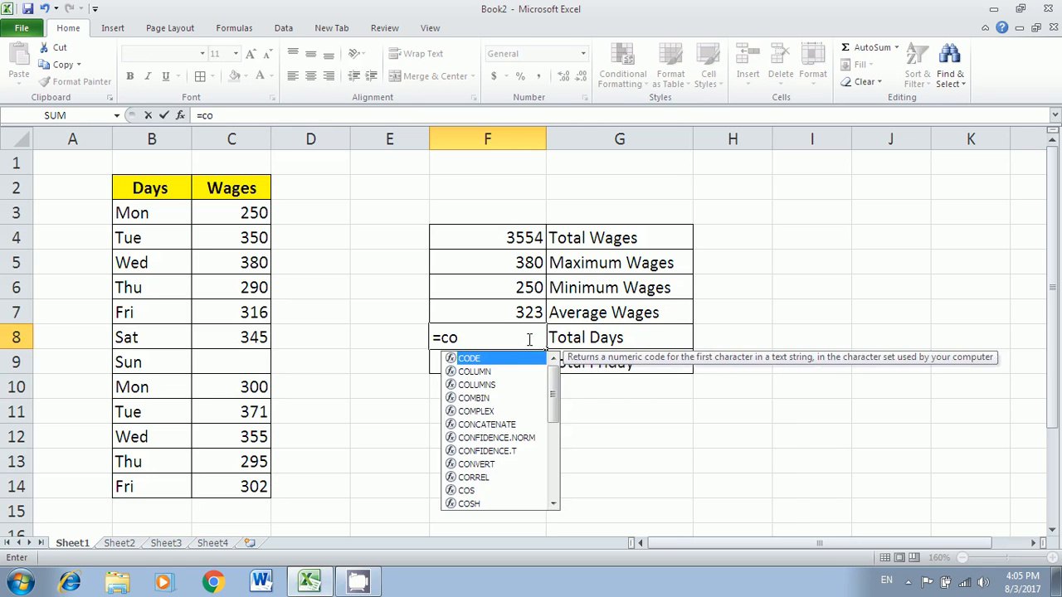
{"action": "type", "text": "unt("}
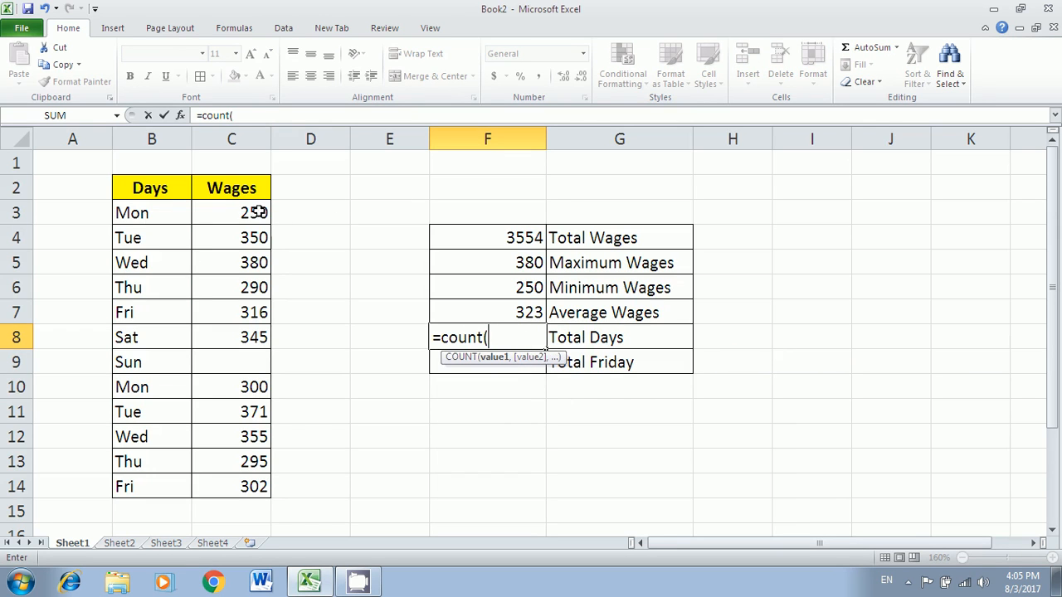
{"action": "left_click_drag", "start_coordinate": [257, 211], "coordinate": [230, 480]}
{"action": "key", "text": "Return"}
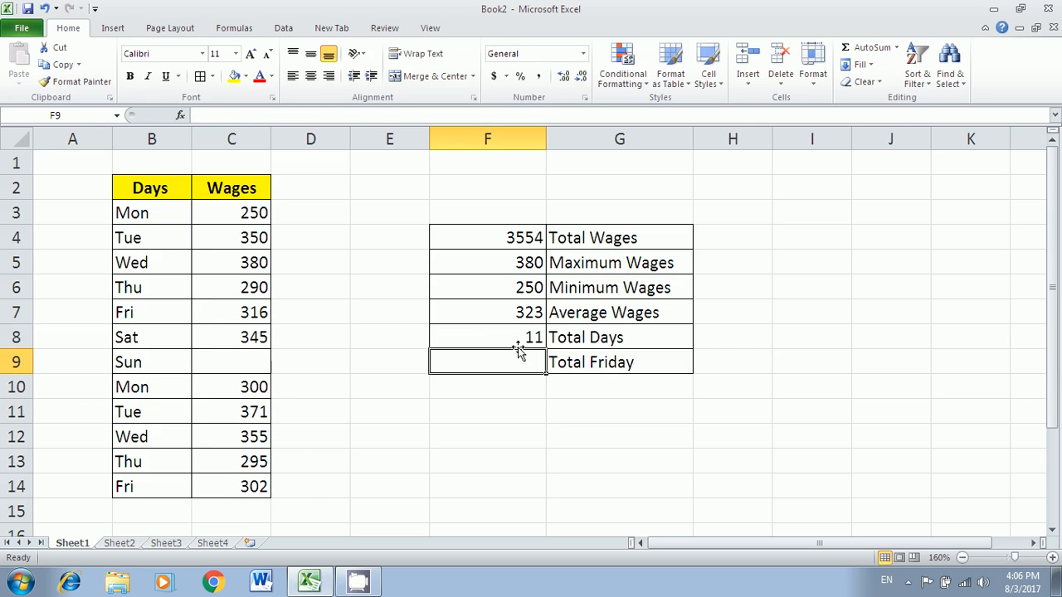
- Check the first and last wages and the day names, ending on the empty Total Friday cell
{"action": "left_click", "coordinate": [232, 209]}
{"action": "left_click", "coordinate": [233, 490]}
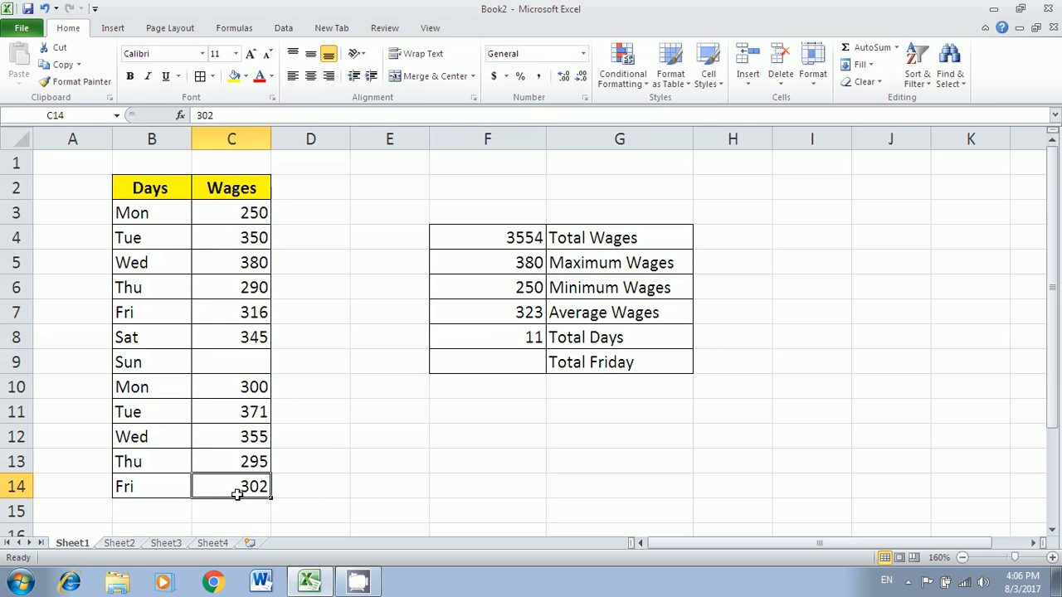
{"action": "left_click", "coordinate": [509, 359]}
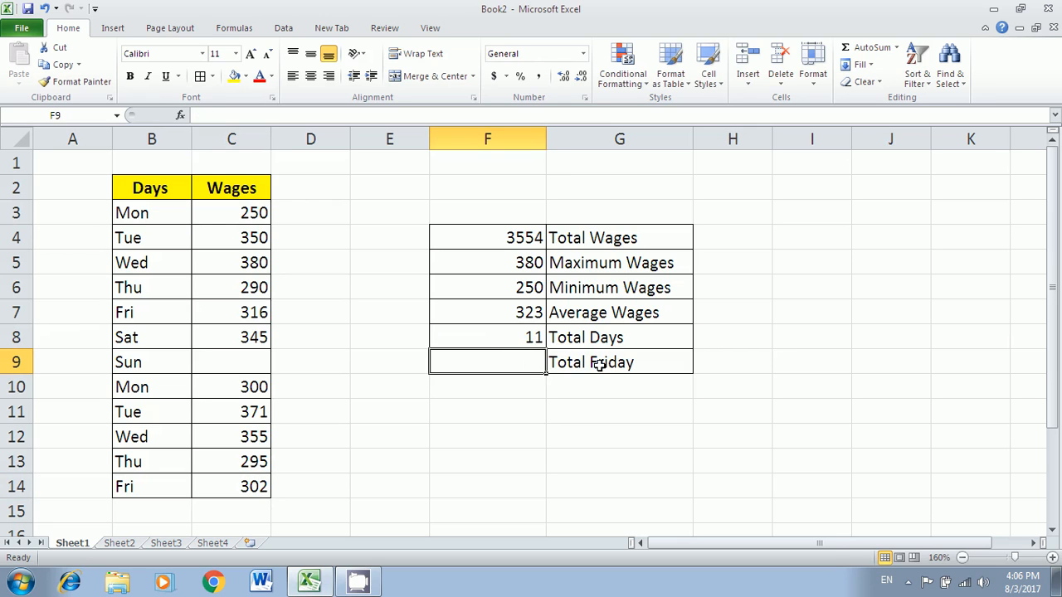
{"action": "left_click_drag", "start_coordinate": [131, 211], "coordinate": [121, 489]}
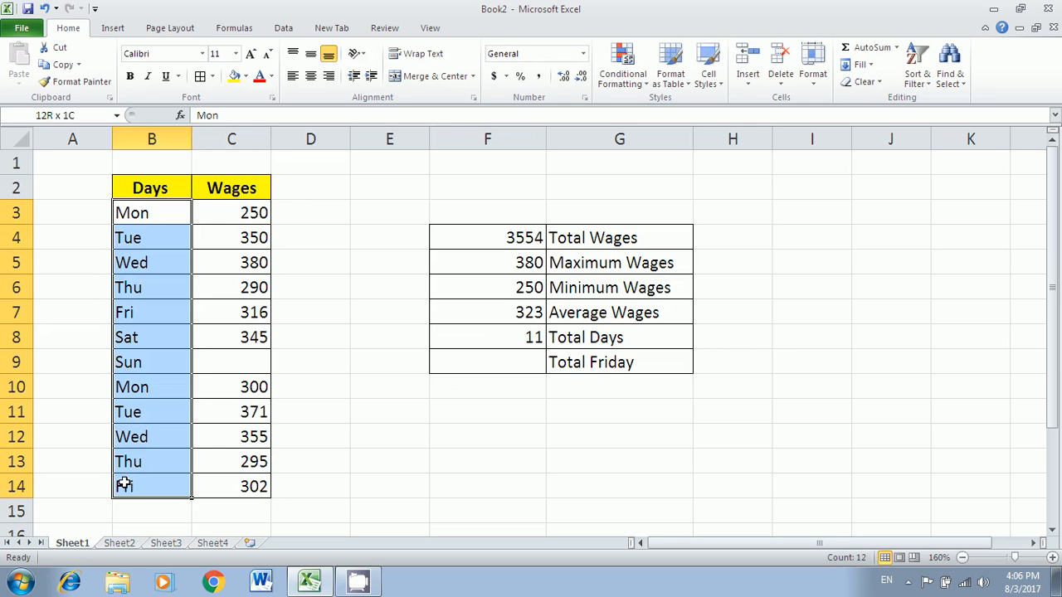
{"action": "left_click", "coordinate": [474, 363]}
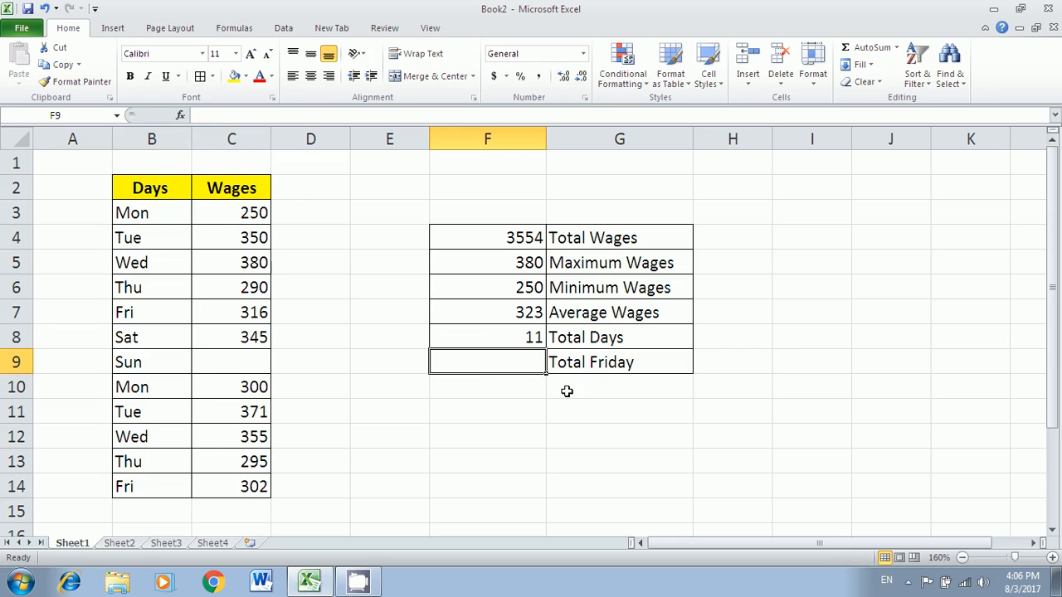
- Enter =COUNTIF(B3:B14,"fri") in F9 beside Total Friday
{"action": "type", "text": "=count"}
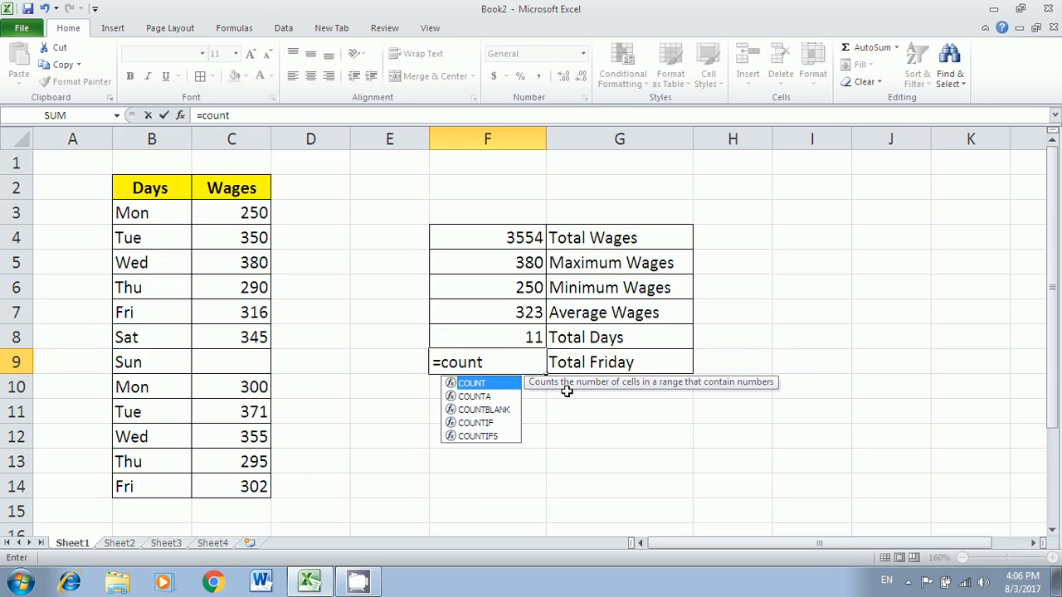
{"action": "type", "text": "if"}
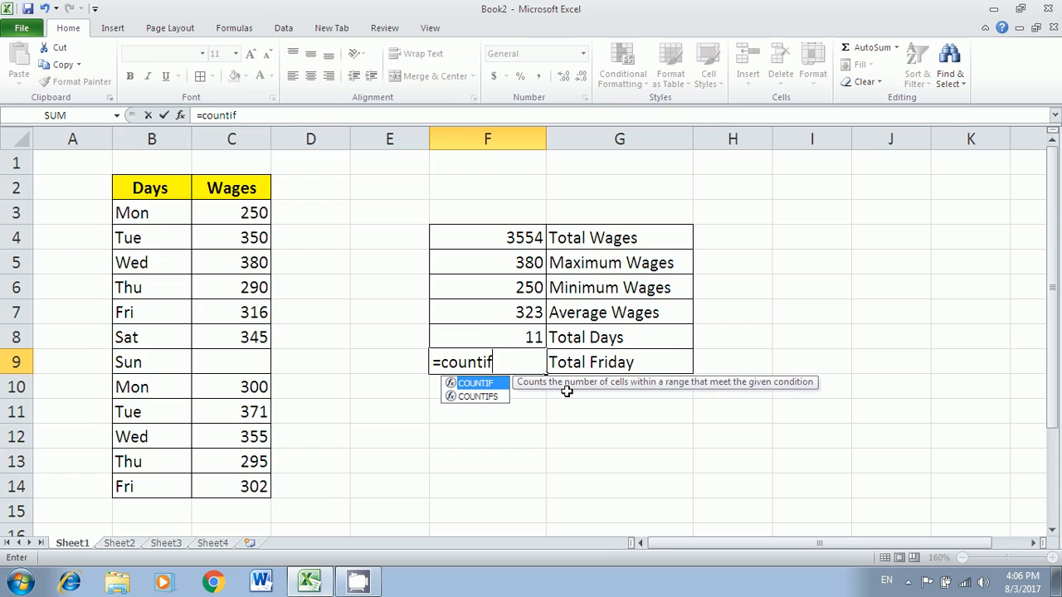
{"action": "type", "text": "("}
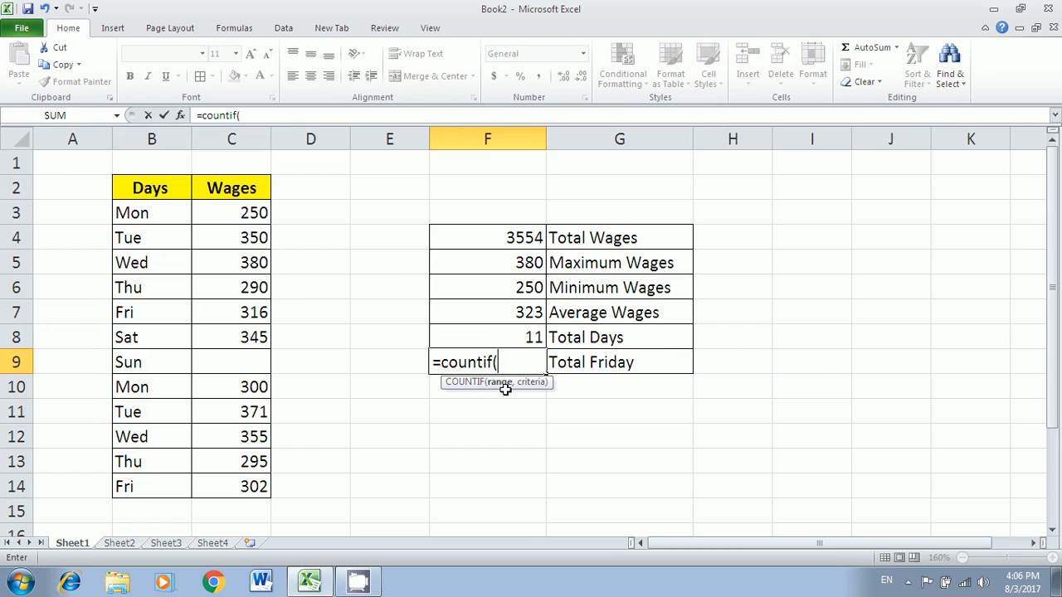
{"action": "left_click_drag", "start_coordinate": [152, 213], "coordinate": [148, 479]}
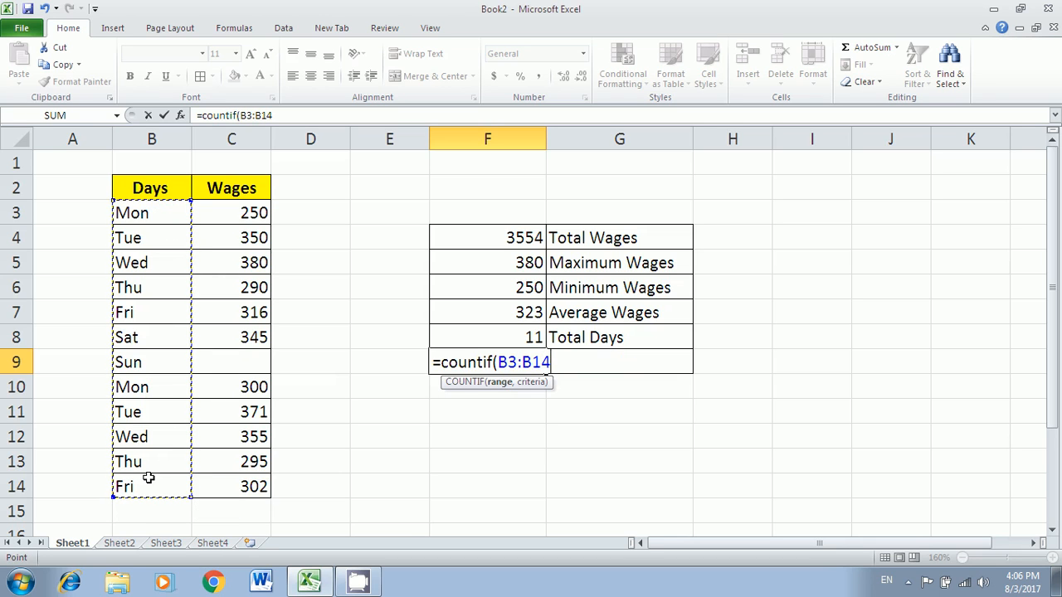
{"action": "type", "text": ",\"fri"}
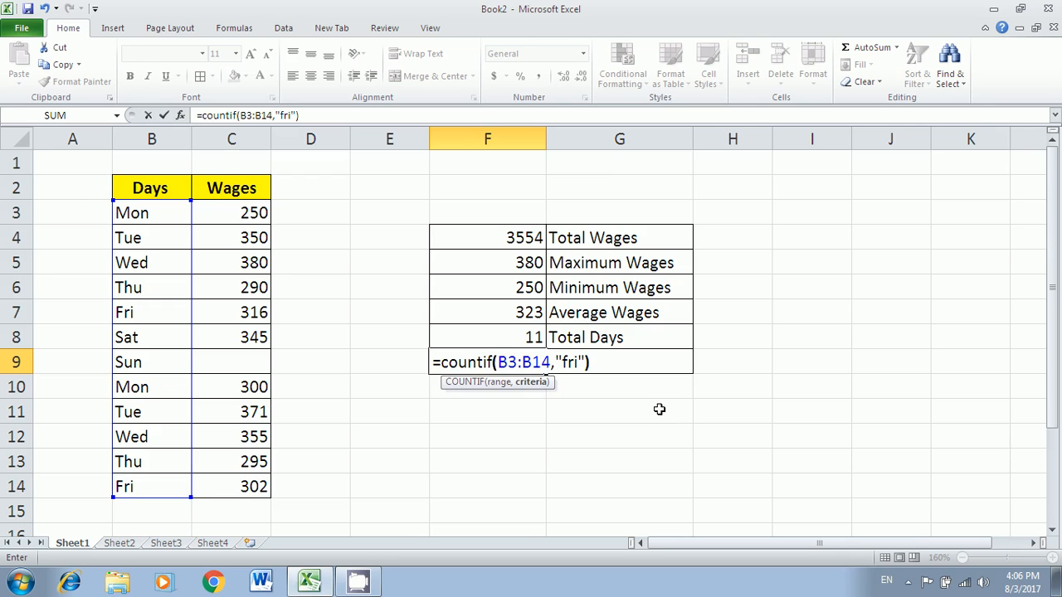
{"action": "key", "text": "Return"}
- Verify the result 2 against the two Fri entries in the Days column
{"action": "left_click", "coordinate": [535, 363]}
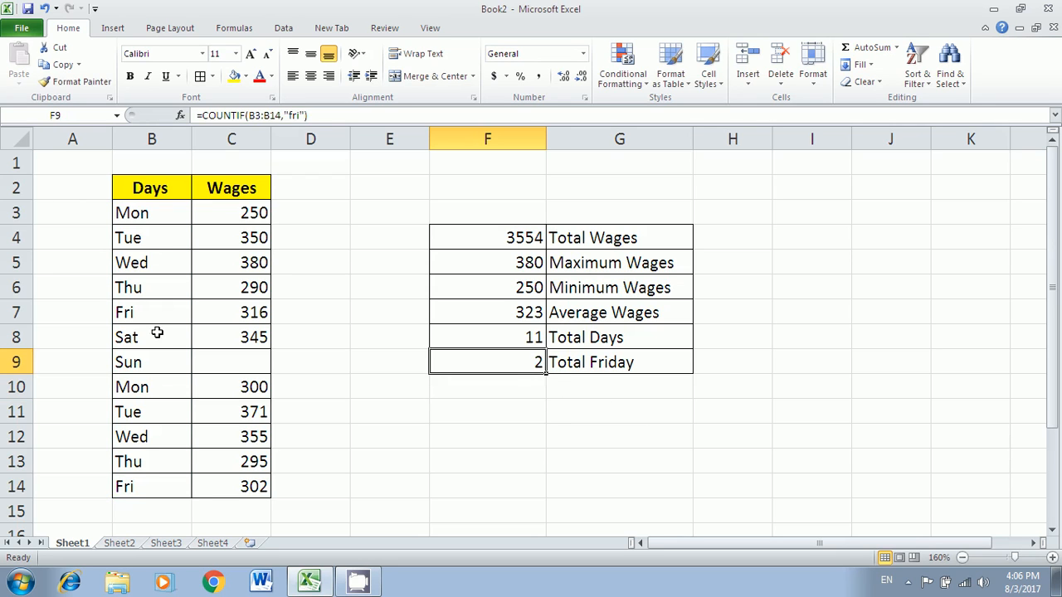
{"action": "left_click", "coordinate": [142, 254]}
{"action": "left_click", "coordinate": [134, 312]}
{"action": "left_click", "coordinate": [142, 486]}
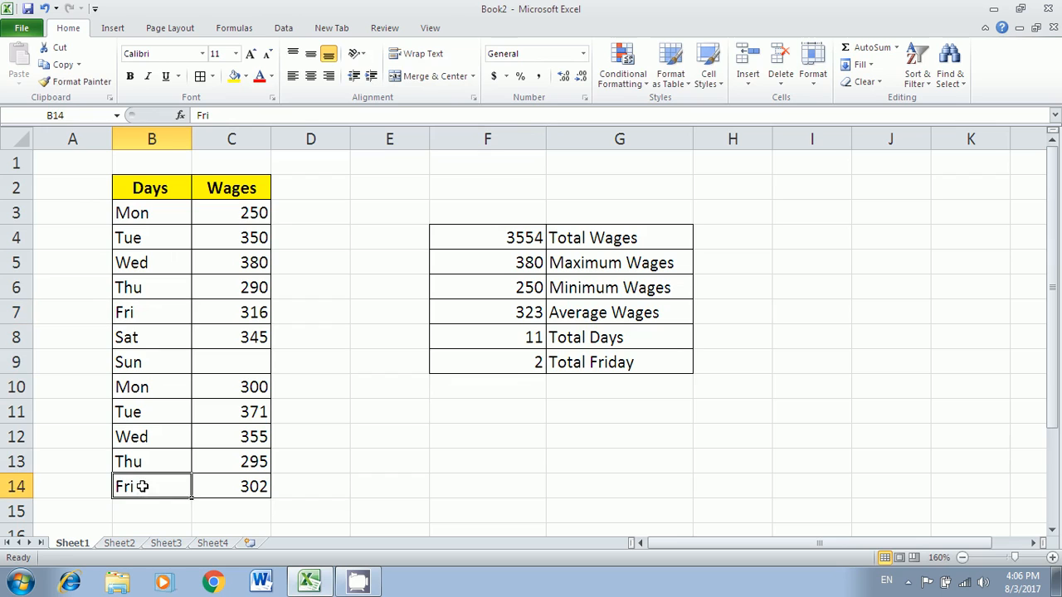
{"action": "left_click", "coordinate": [521, 365]}
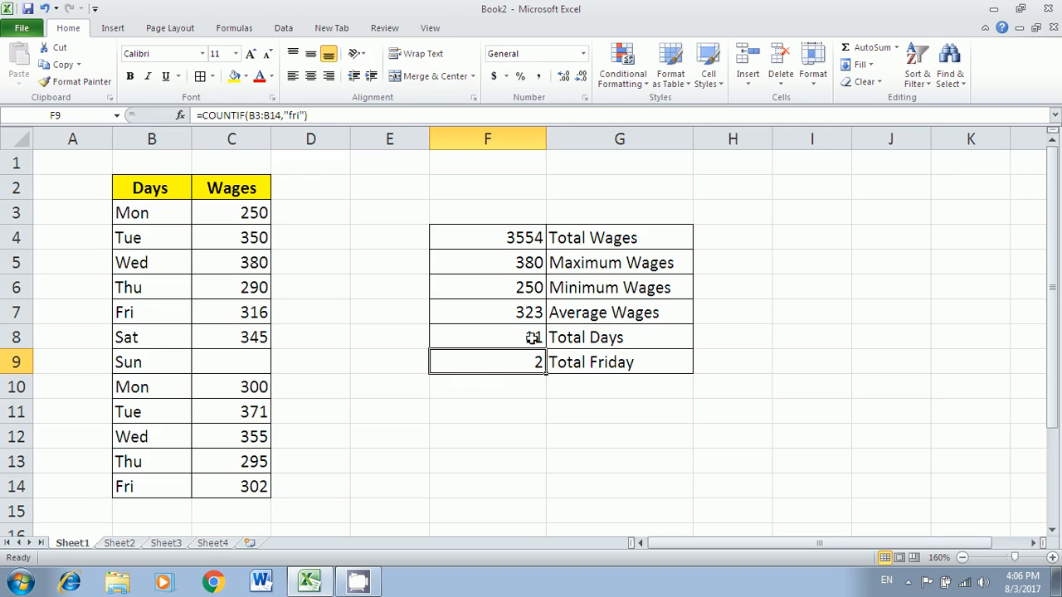
{"action": "left_click", "coordinate": [534, 426]}
- Type the notes sum, max, min, average, count and countif into H4:H9
{"action": "left_click", "coordinate": [739, 237]}
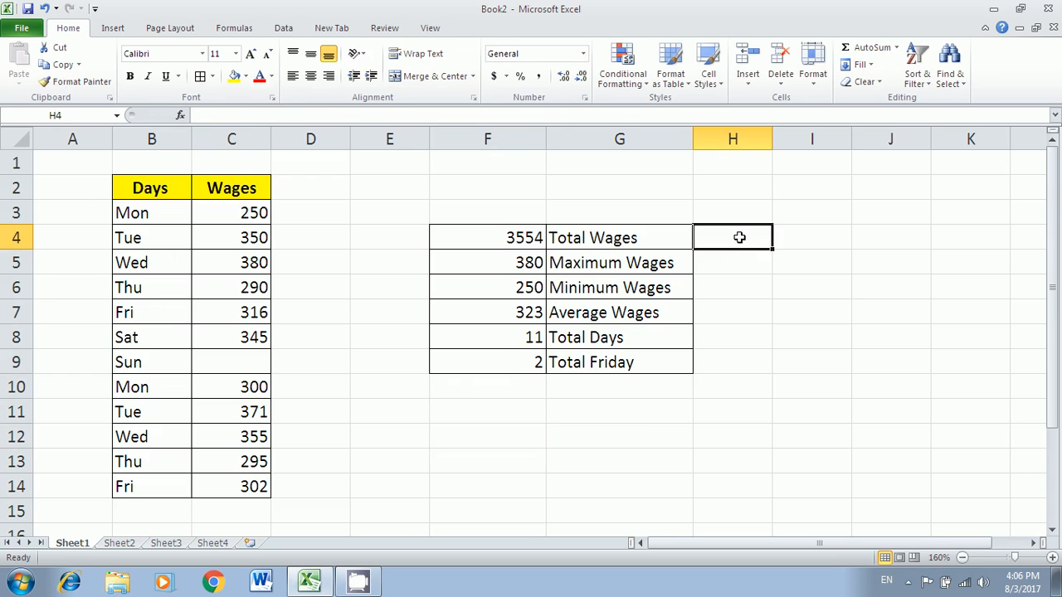
{"action": "type", "text": "sum"}
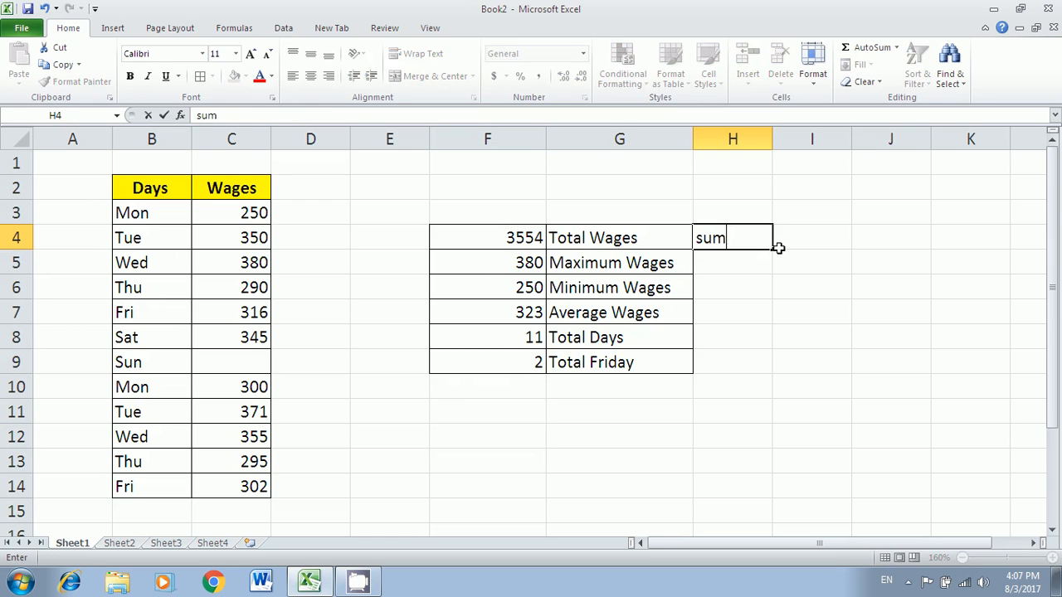
{"action": "key", "text": "Return"}
{"action": "type", "text": "max"}
{"action": "key", "text": "Return"}
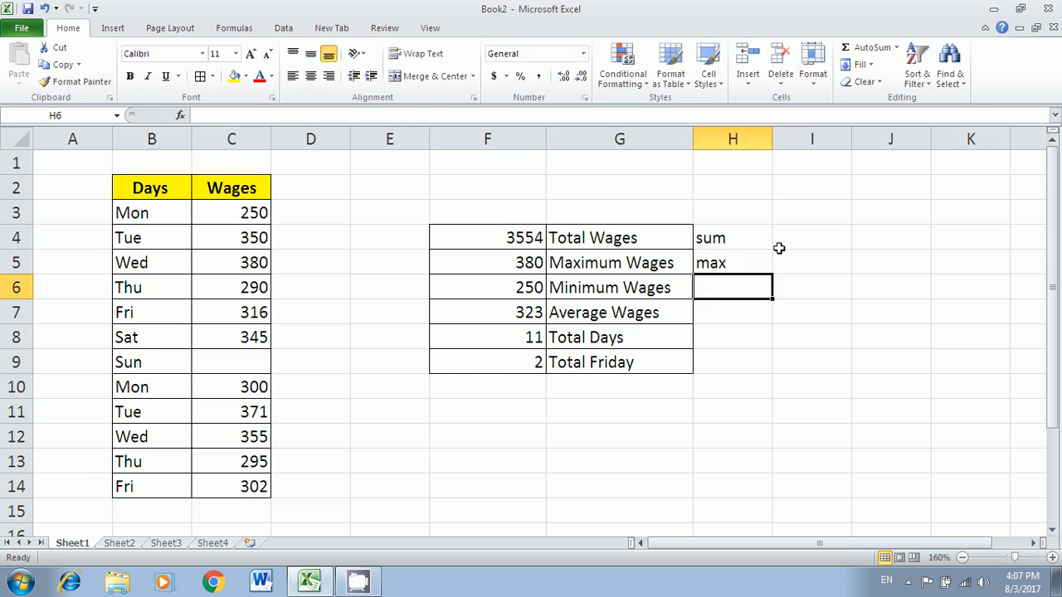
{"action": "type", "text": "min"}
{"action": "key", "text": "Return"}
{"action": "type", "text": "average"}
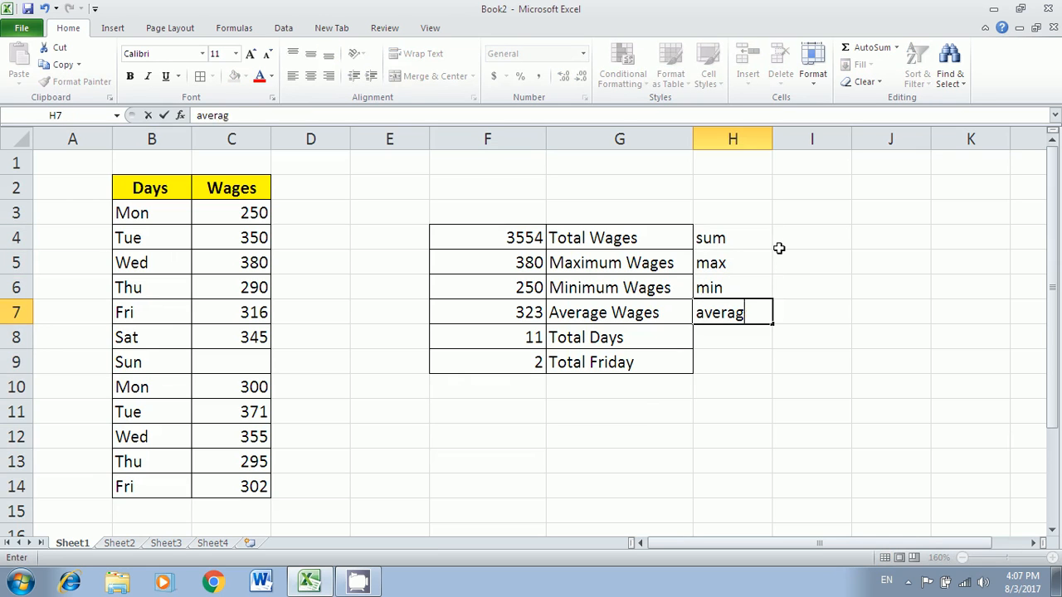
{"action": "key", "text": "Return"}
{"action": "type", "text": "count"}
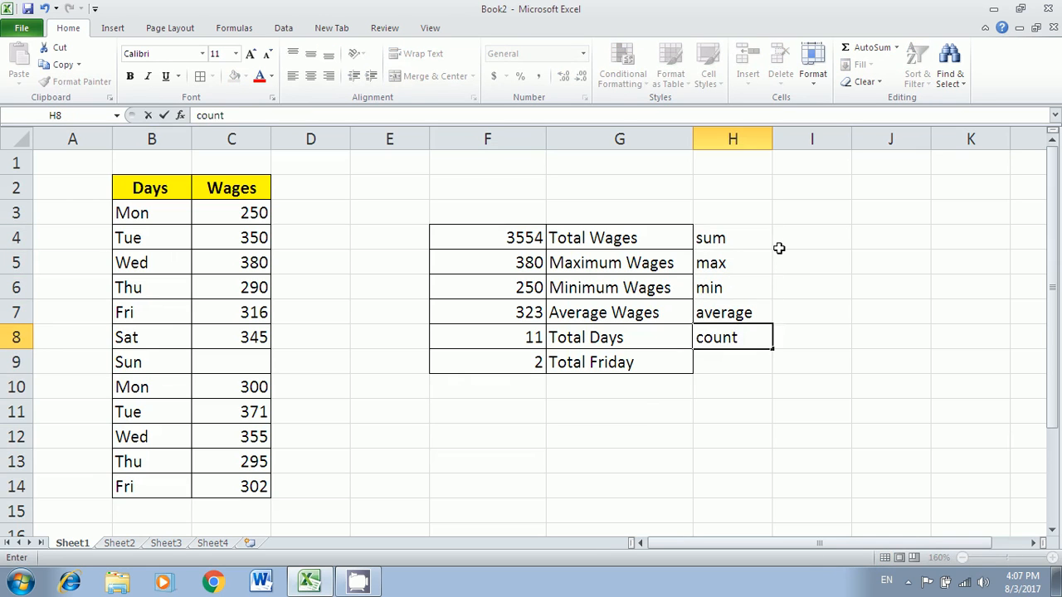
{"action": "key", "text": "Return"}
{"action": "type", "text": "counti"}
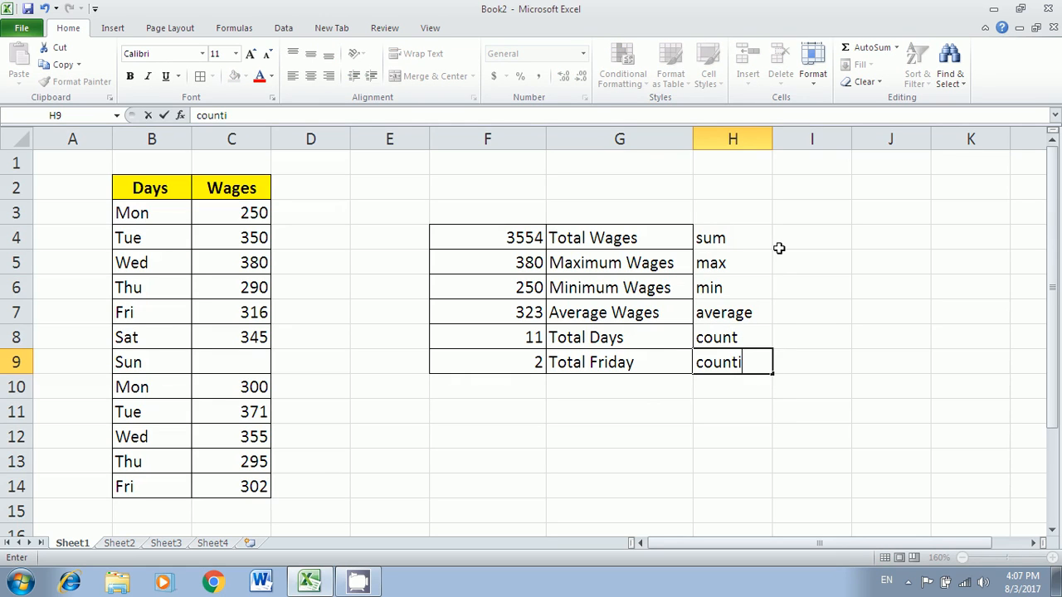
{"action": "type", "text": "f"}
{"action": "key", "text": "Return"}
{"action": "key", "text": "Down"}
{"action": "key", "text": "Left"}
{"action": "key", "text": "Left"}
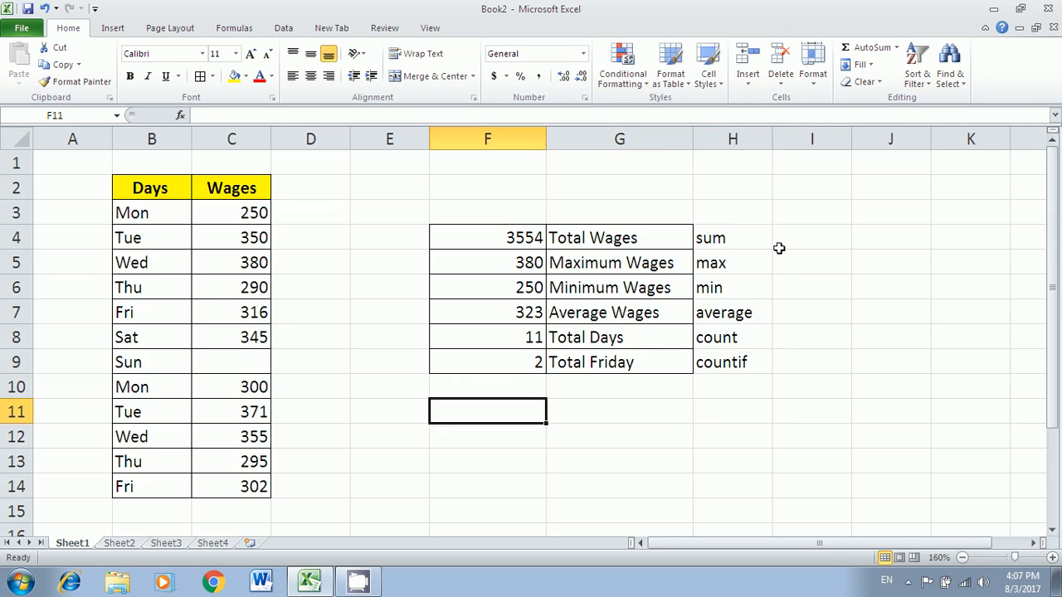
{"action": "key", "text": "Up"}
{"action": "key", "text": "Right"}
- Add a Leave label in G10 and =COUNTBLANK(C3:C14) in F10, giving 1
{"action": "type", "text": "Leave"}
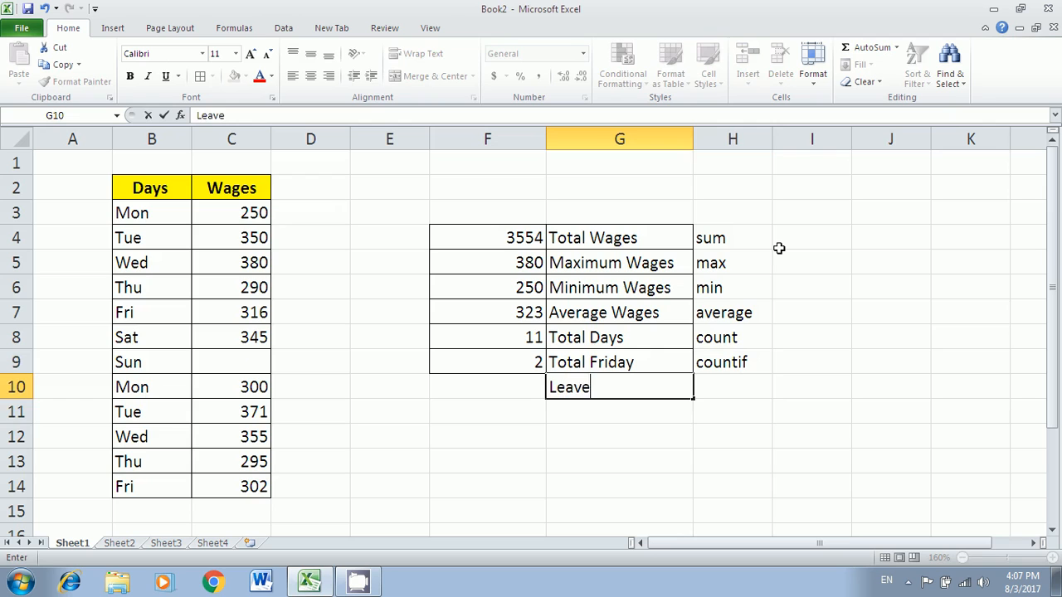
{"action": "key", "text": "Return"}
{"action": "key", "text": "Up"}
{"action": "key", "text": "Left"}
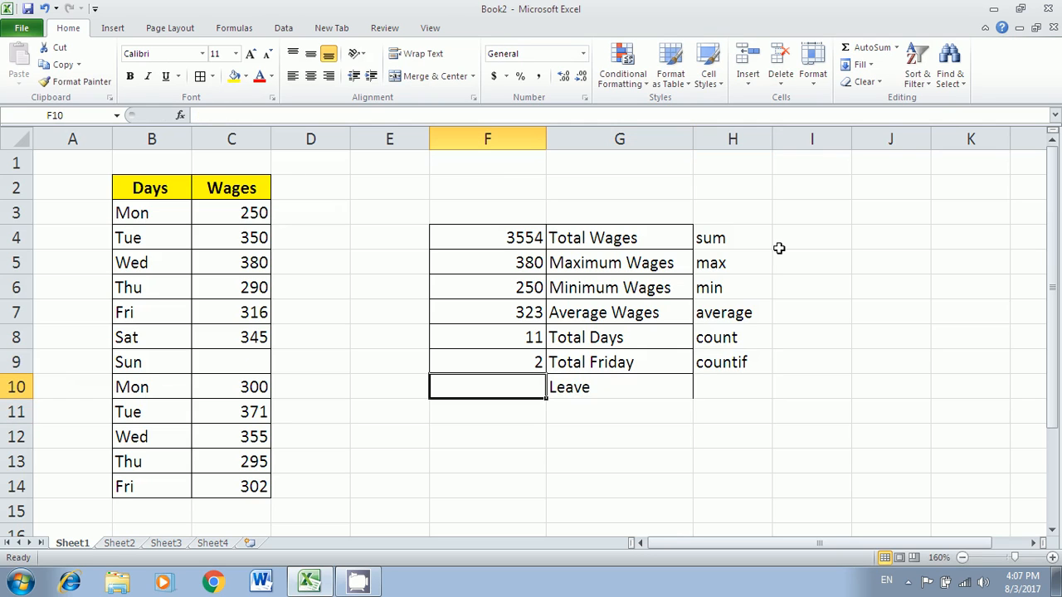
{"action": "type", "text": "="}
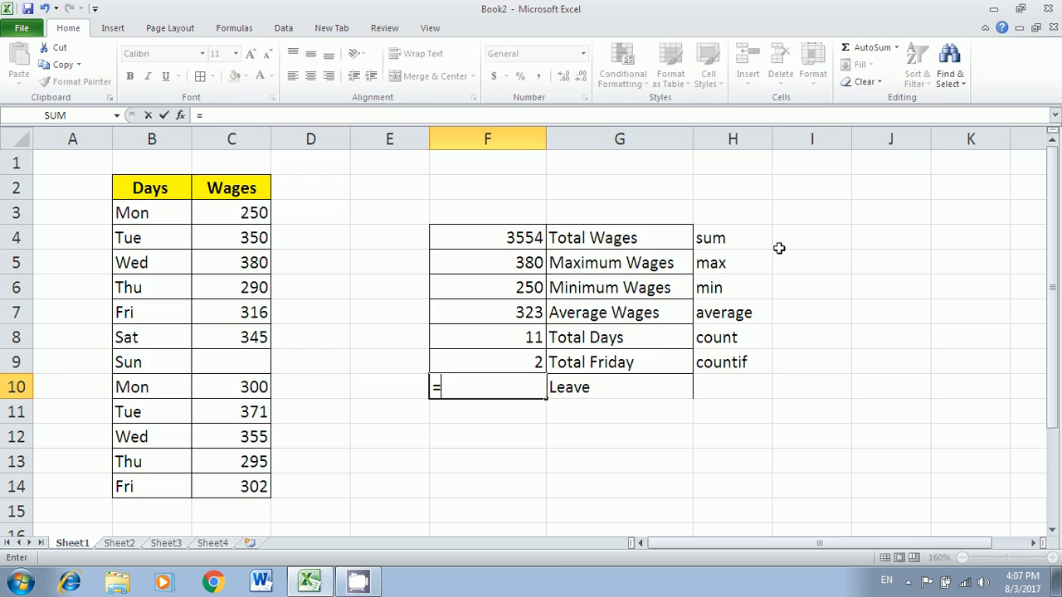
{"action": "type", "text": "countblank("}
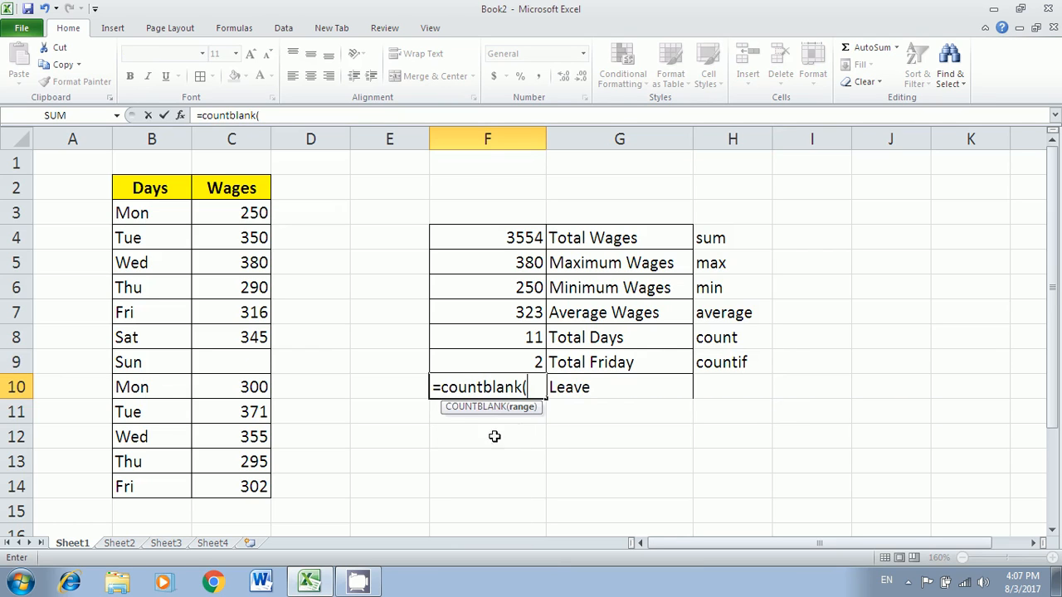
{"action": "left_click_drag", "start_coordinate": [253, 224], "coordinate": [252, 487]}
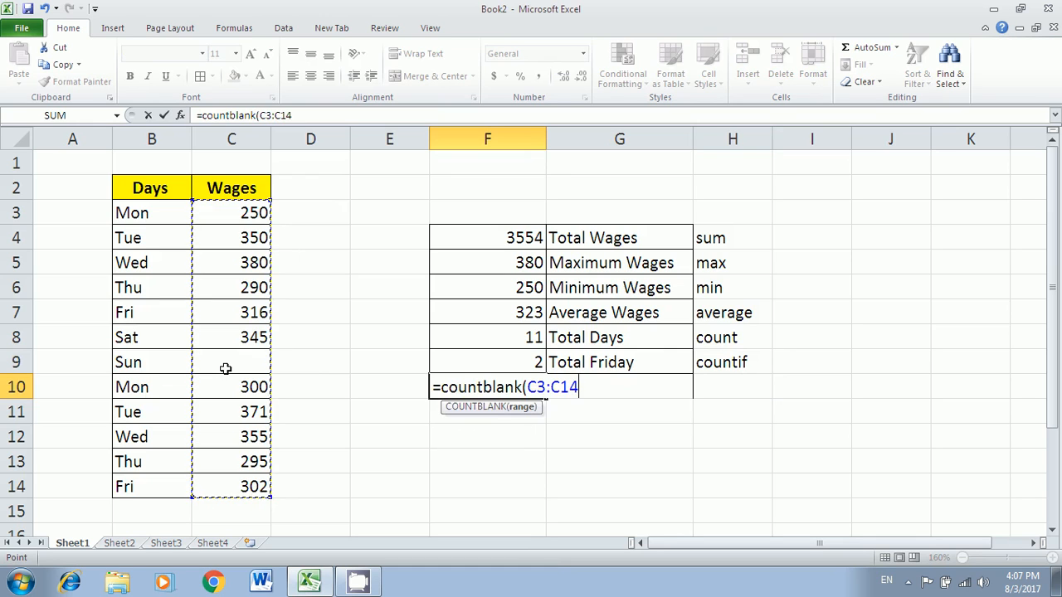
{"action": "key", "text": "Return"}
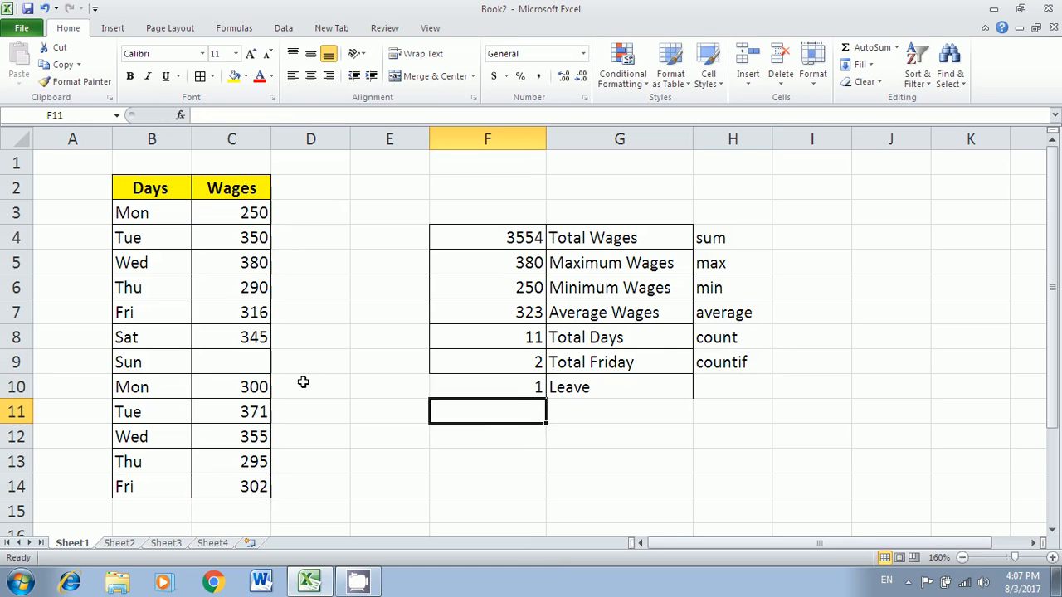
- Review the Leave result formula and its label
{"action": "left_click", "coordinate": [535, 393]}
{"action": "left_click", "coordinate": [572, 392]}
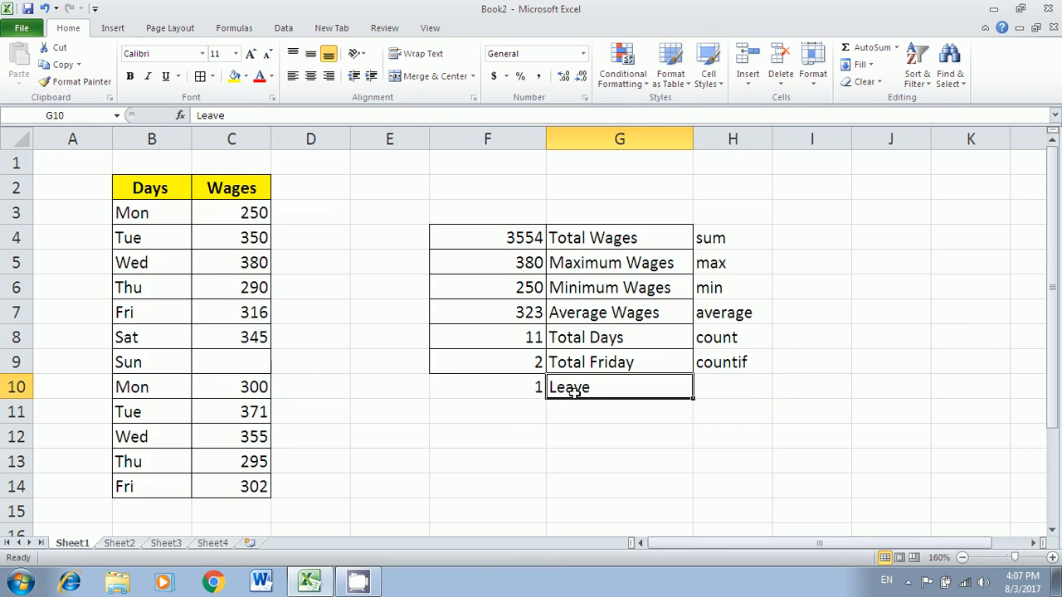
{"action": "left_click", "coordinate": [505, 387]}
{"action": "left_click", "coordinate": [569, 387]}
{"action": "left_click", "coordinate": [504, 407]}
{"action": "left_click", "coordinate": [520, 386]}
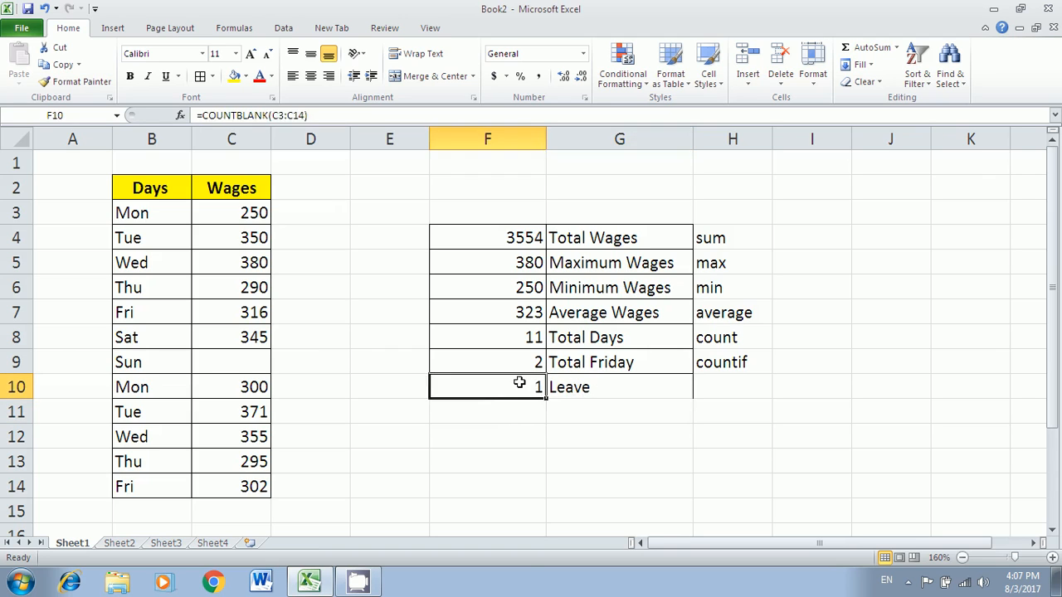
{"action": "left_click", "coordinate": [601, 386]}
{"action": "left_click", "coordinate": [534, 389]}
{"action": "left_click", "coordinate": [574, 388]}
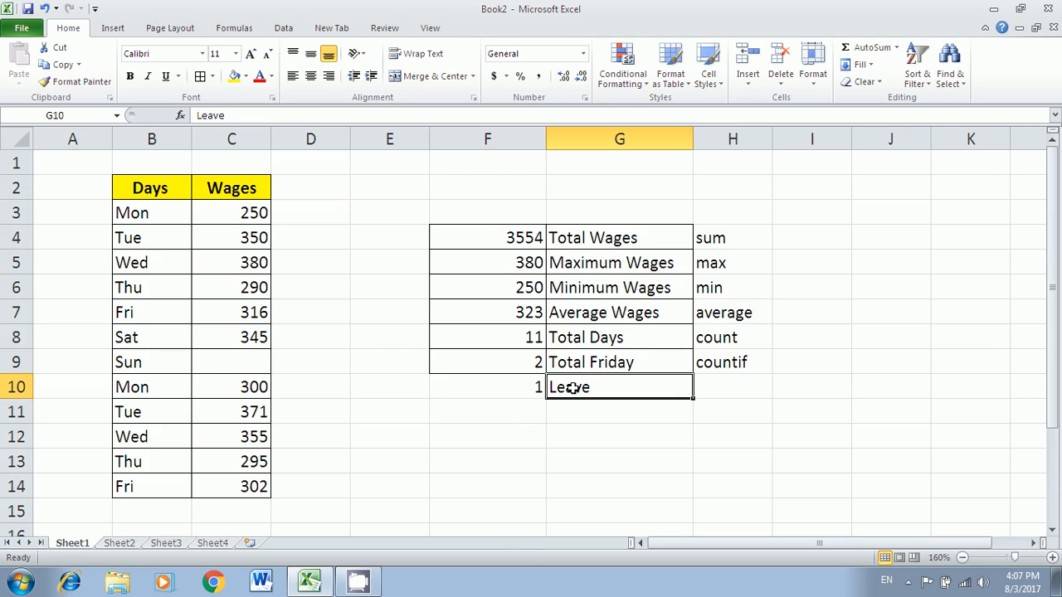
- Type countblank in H10 and widen column H to fit it
{"action": "left_click", "coordinate": [728, 386]}
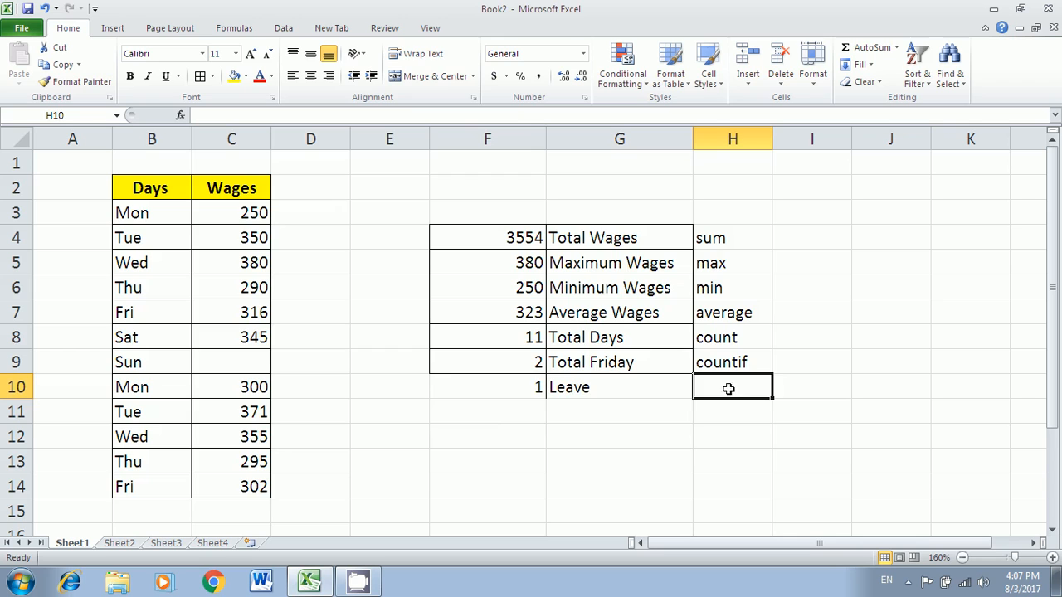
{"action": "type", "text": "countblank"}
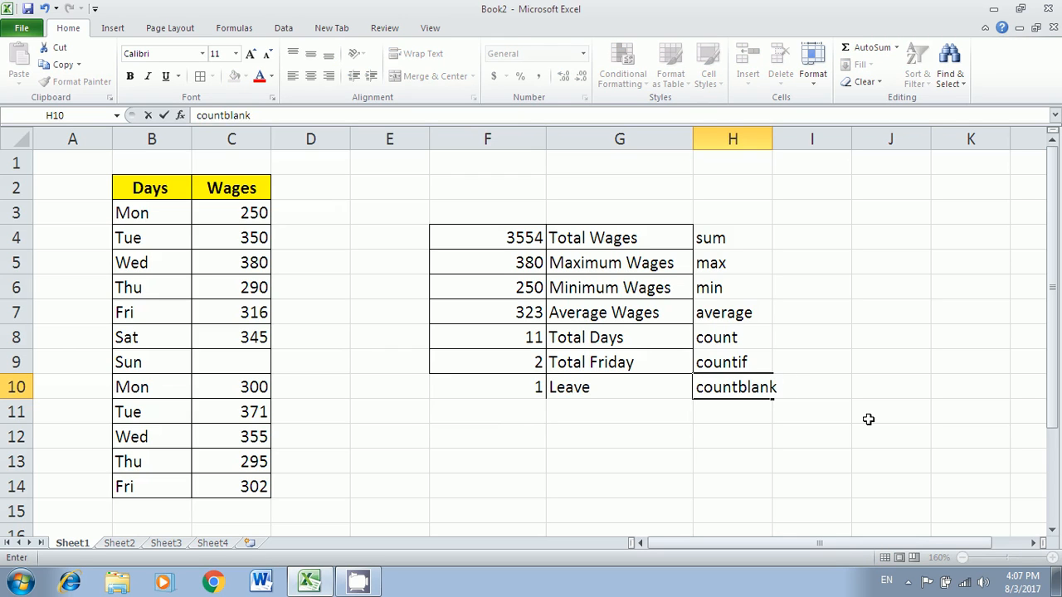
{"action": "key", "text": "Return"}
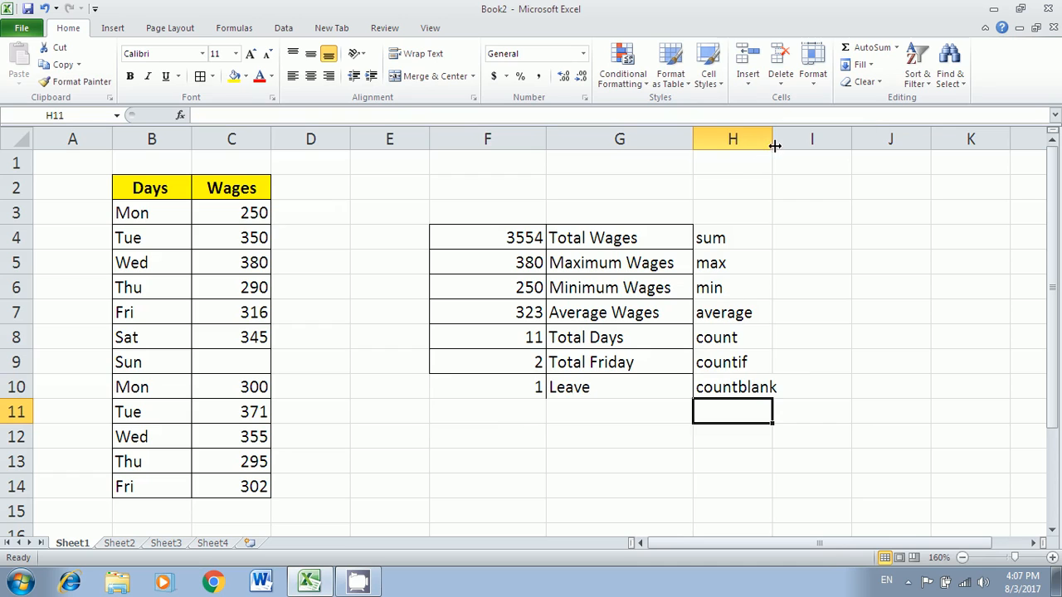
{"action": "left_click_drag", "start_coordinate": [773, 143], "coordinate": [793, 145]}
{"action": "left_click", "coordinate": [825, 238]}
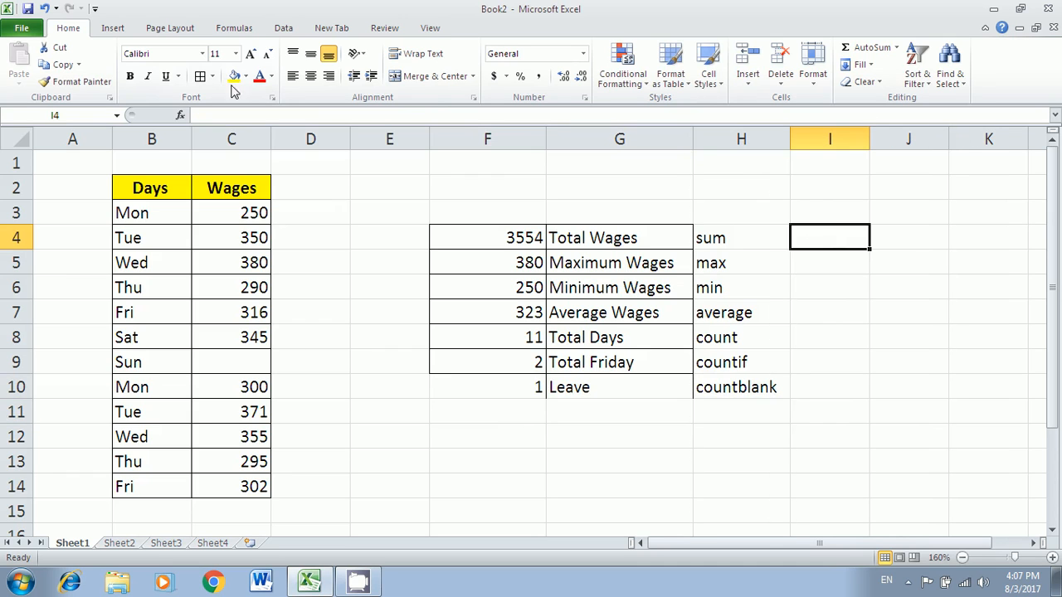
- Set I4's font to Kruti Dev 010 and type the Hindi note that the formula is for adding
{"action": "left_click", "coordinate": [161, 57]}
{"action": "type", "text": "Kruti Dev 010"}
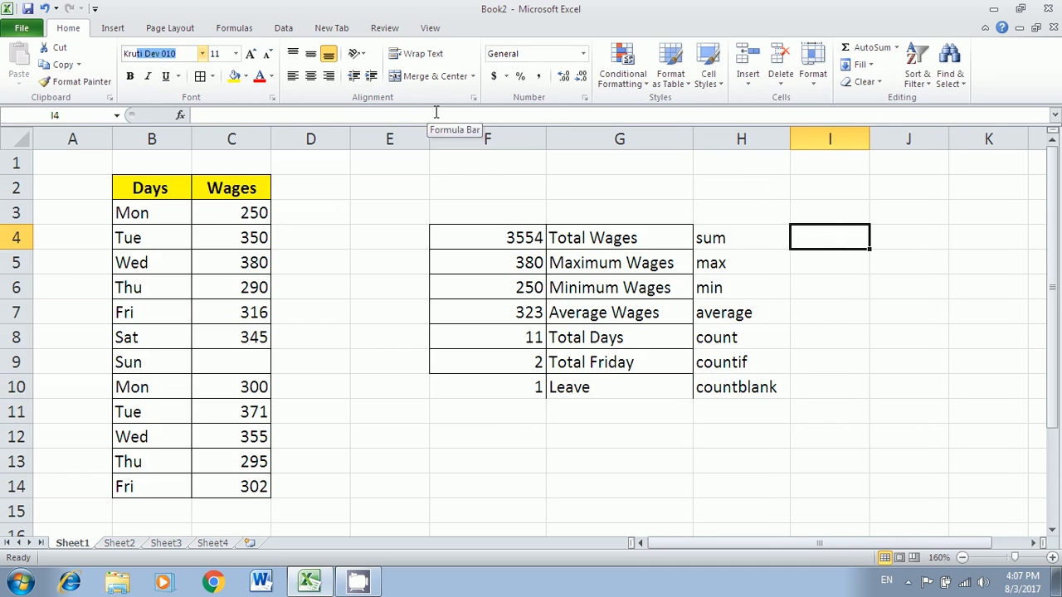
{"action": "key", "text": "Return"}
{"action": "type", "text": "glb"}
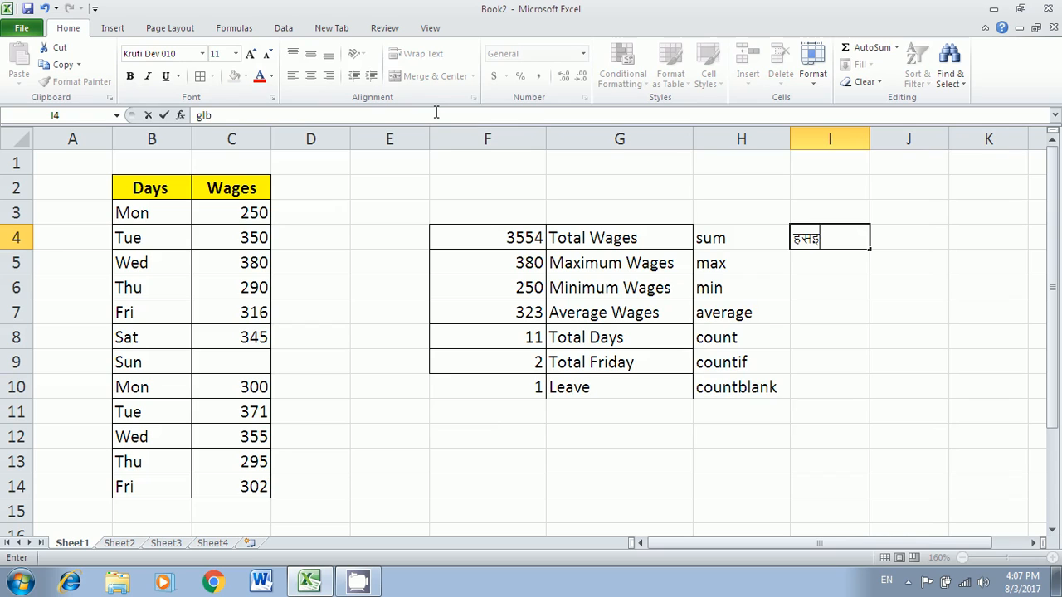
{"action": "key", "text": "BackSpace"}
{"action": "key", "text": "BackSpace"}
{"action": "type", "text": "l Qkjew"}
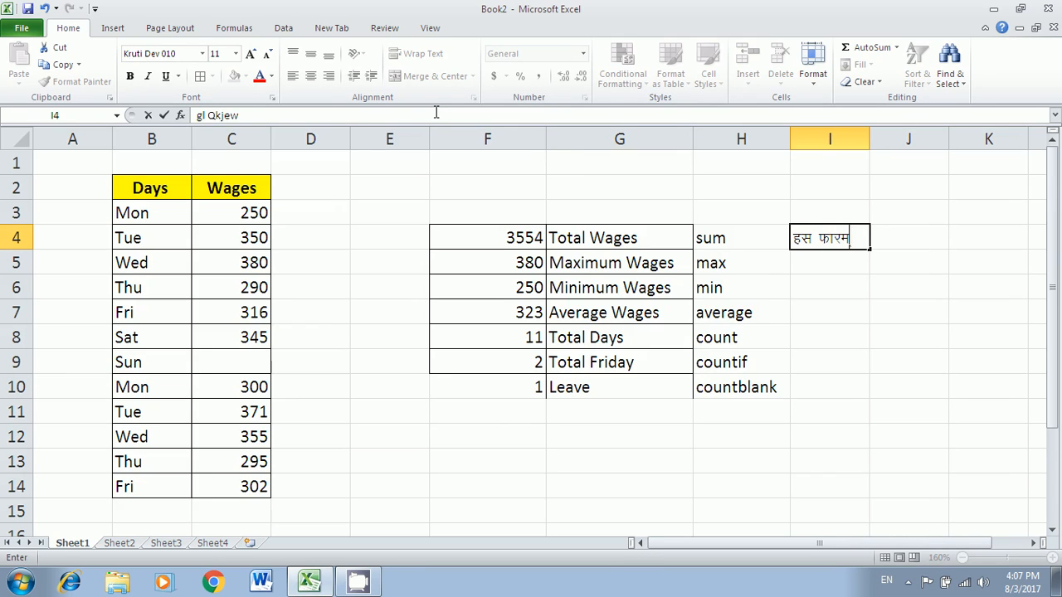
{"action": "type", "text": "ys dk ;wt ge"}
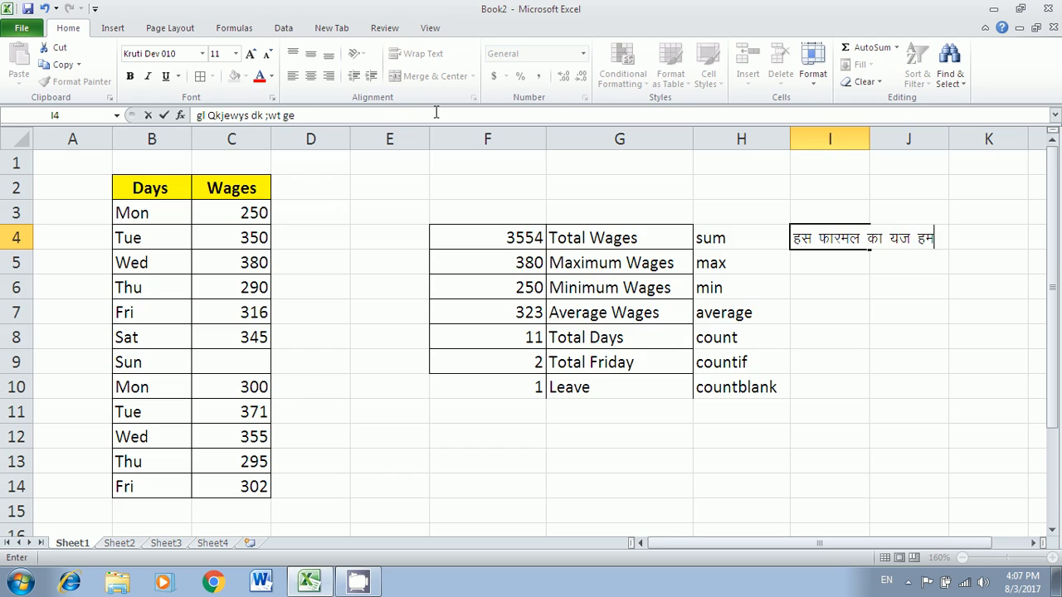
{"action": "type", "text": " tksM+us ds fy, djrs gSA"}
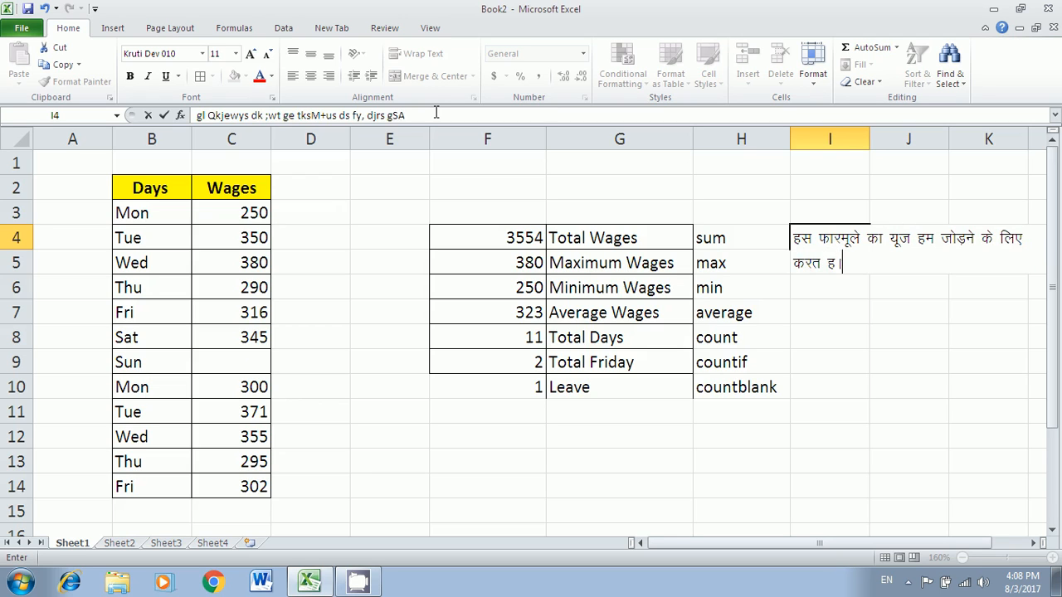
{"action": "key", "text": "Return"}
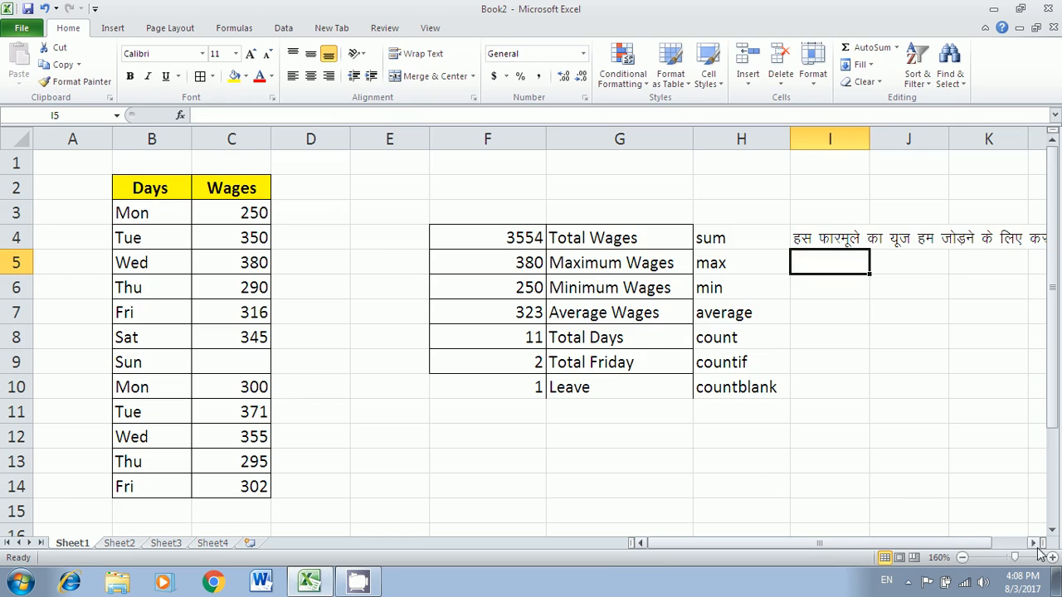
- Fill the I4 note down through I10
{"action": "left_click", "coordinate": [963, 559]}
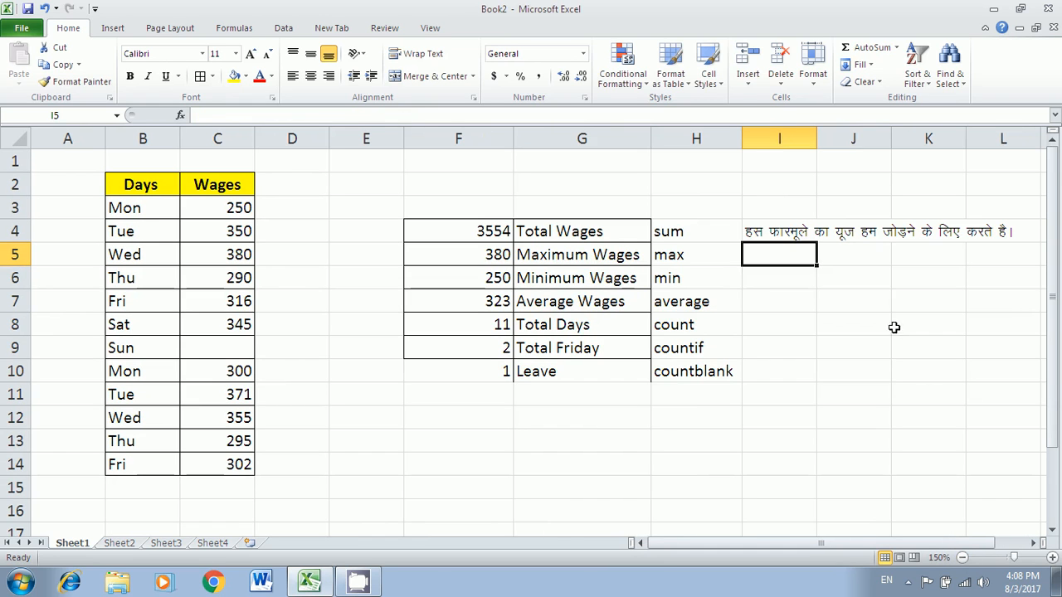
{"action": "left_click", "coordinate": [787, 234]}
{"action": "left_click_drag", "start_coordinate": [817, 242], "coordinate": [816, 382]}
- Reword the I5 note beside max to say बड़ी संख्या, finding the largest number
{"action": "key", "text": "Down"}
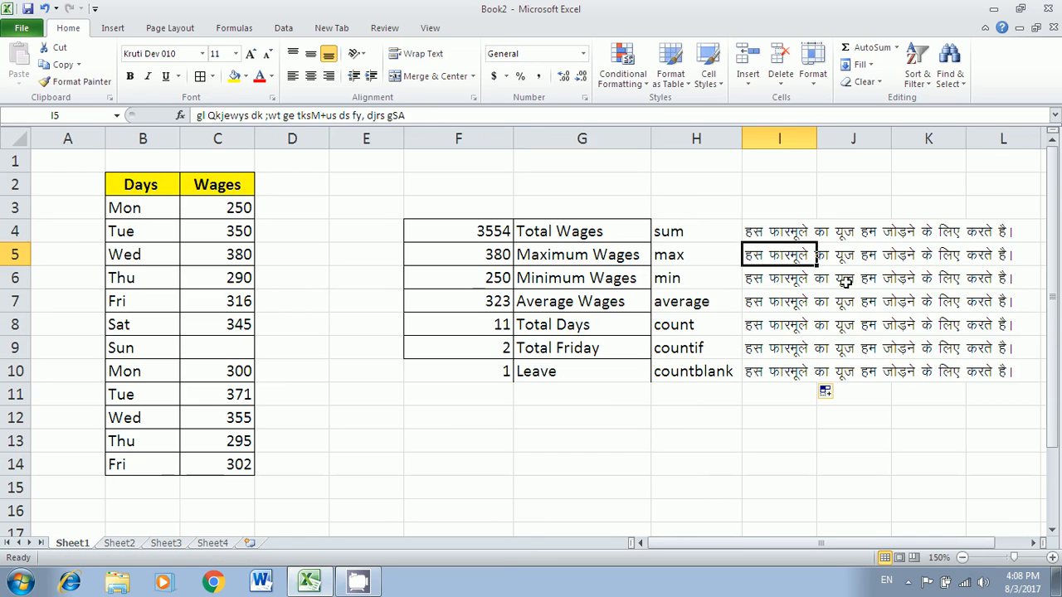
{"action": "double_click", "coordinate": [784, 257]}
{"action": "left_click_drag", "start_coordinate": [881, 255], "coordinate": [917, 259]}
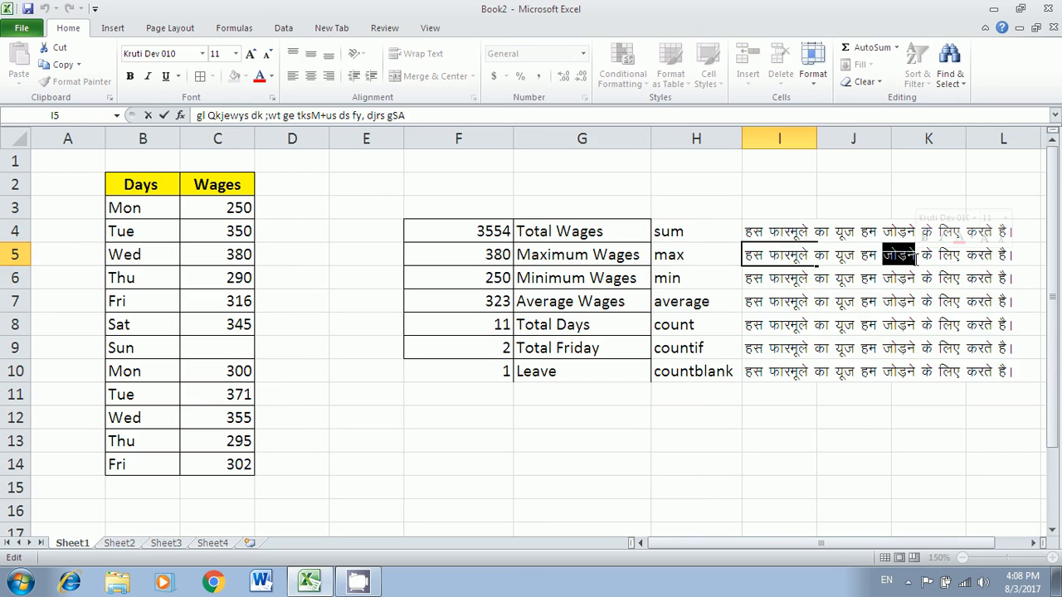
{"action": "type", "text": "cM+h la["}
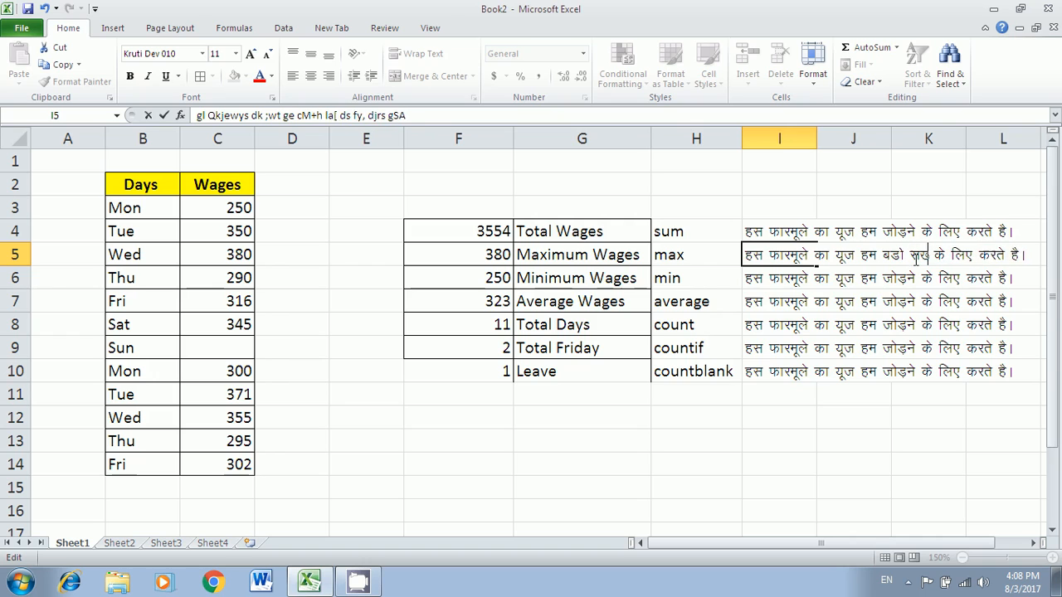
{"action": "type", "text": ";k"}
{"action": "key", "text": "Return"}
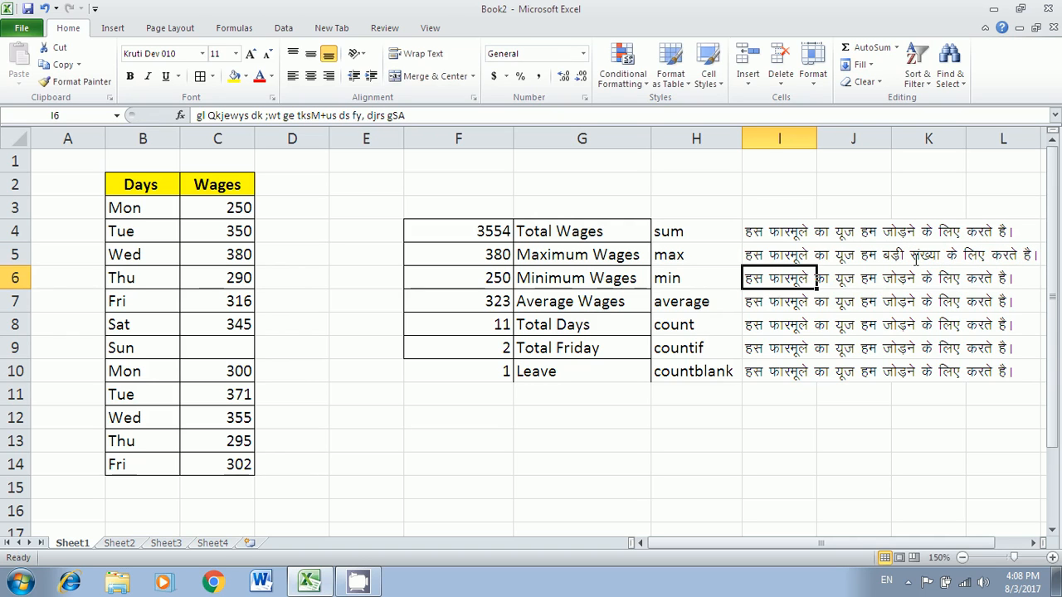
- Open the I6 note for editing, then click through other parts of the sheet
{"action": "double_click", "coordinate": [780, 281]}
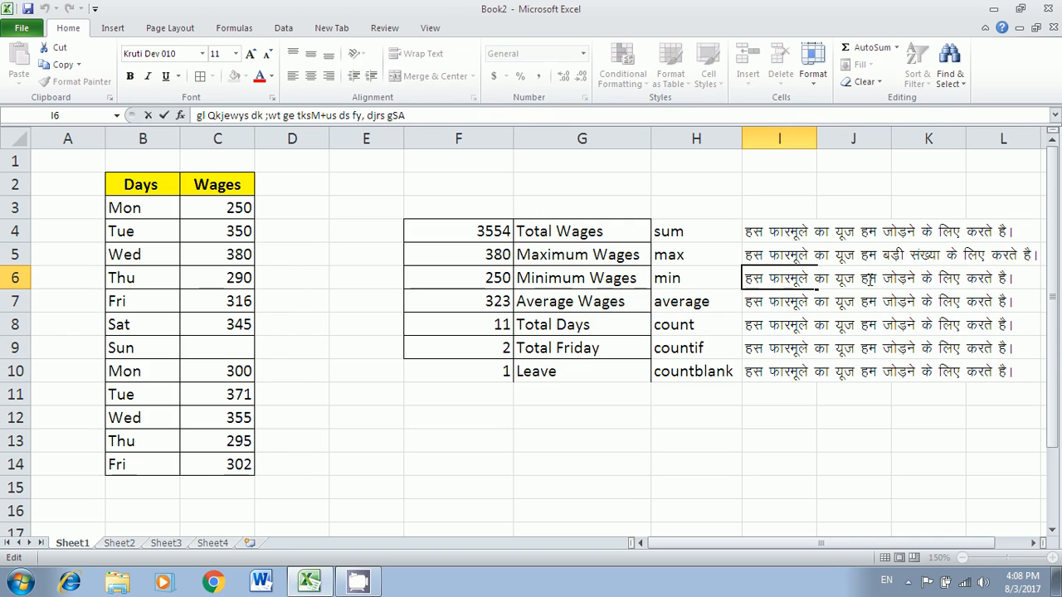
{"action": "left_click", "coordinate": [359, 580]}
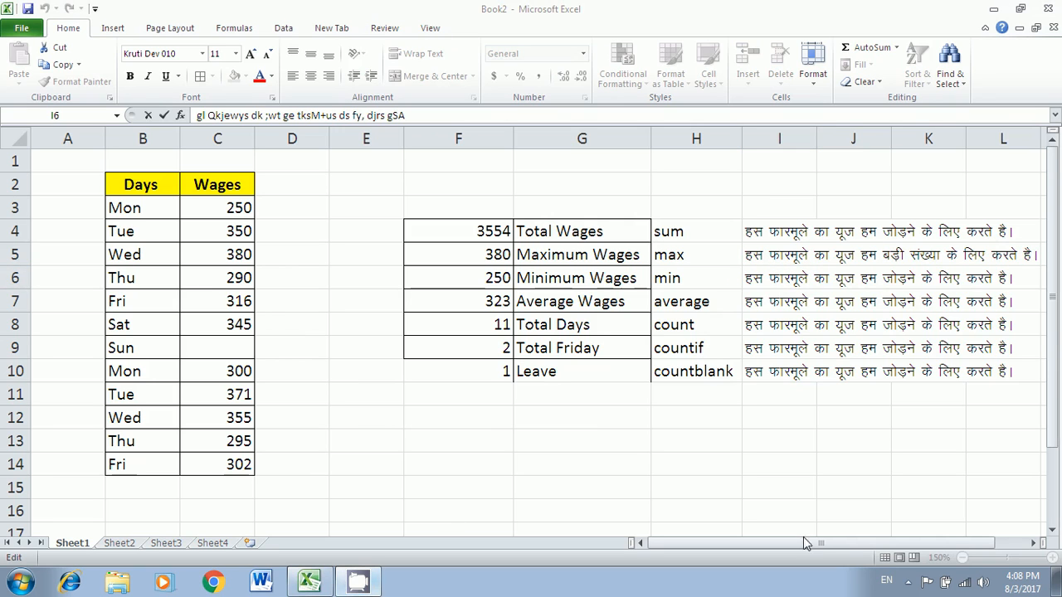
{"action": "left_click", "coordinate": [908, 582]}
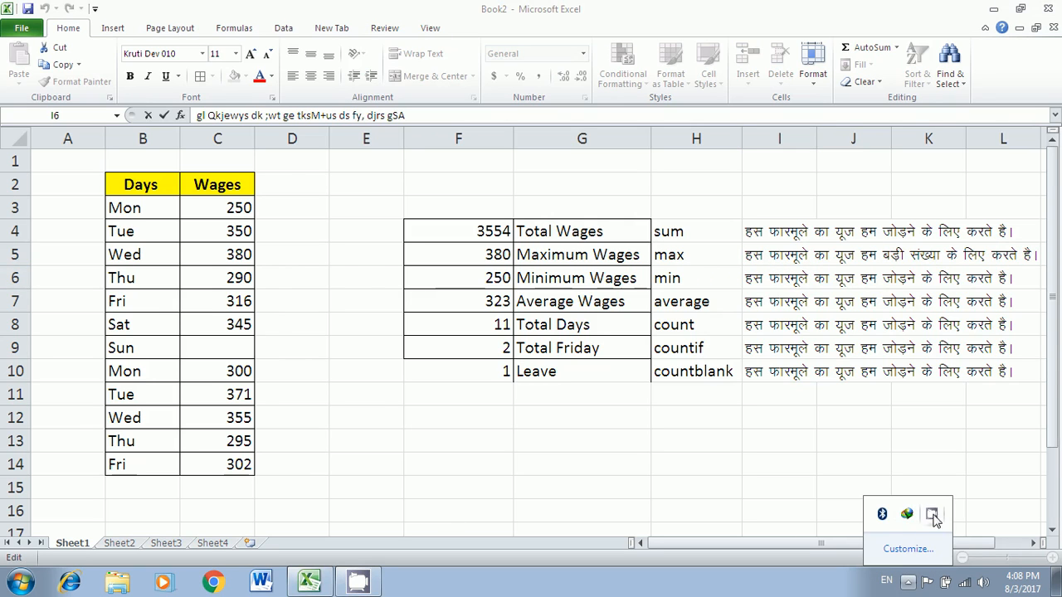
{"action": "left_click", "coordinate": [932, 515]}
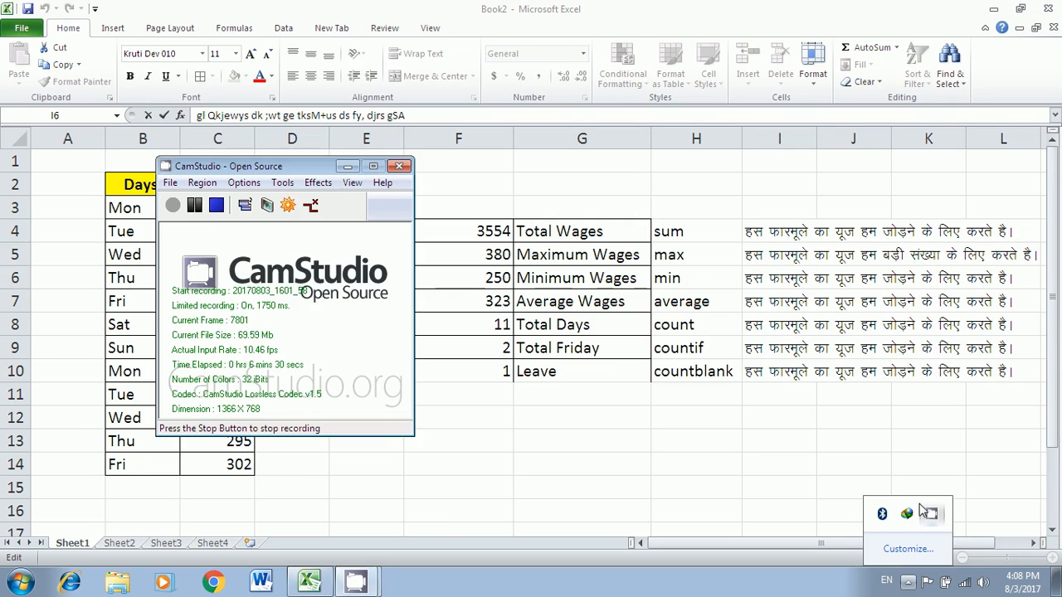
{"action": "left_click", "coordinate": [173, 206]}
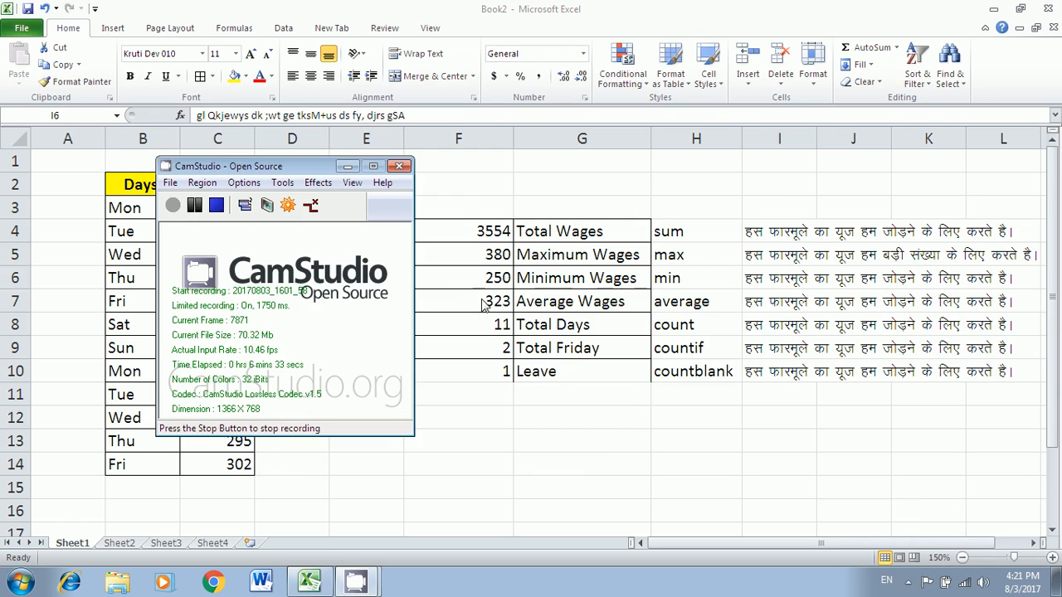
{"action": "left_click", "coordinate": [346, 166]}
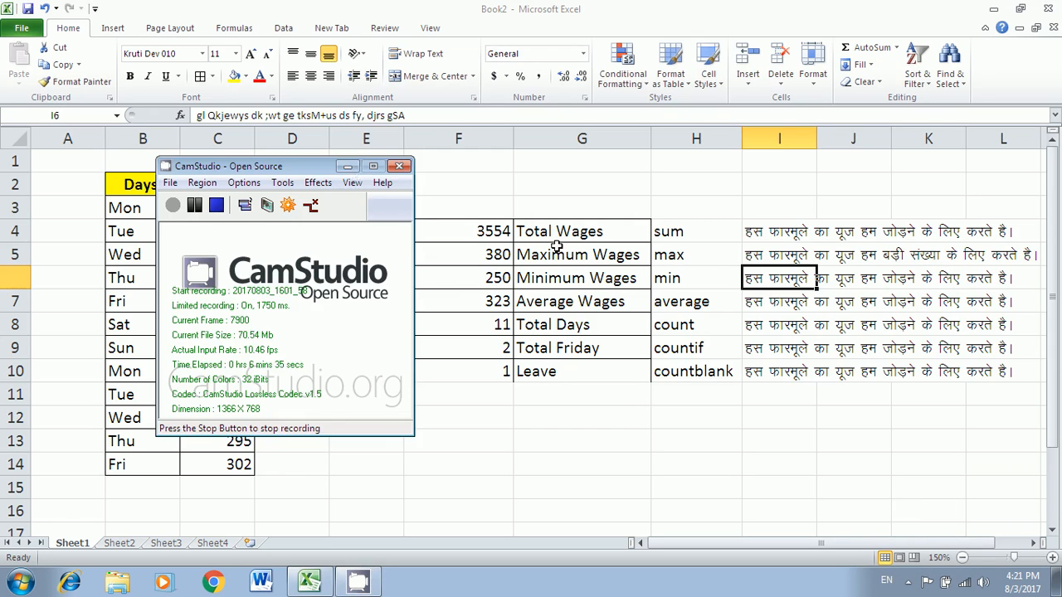
- Reword the I6 note beside min to describe finding the smallest number (छोटी संख्या)
{"action": "left_click", "coordinate": [786, 237]}
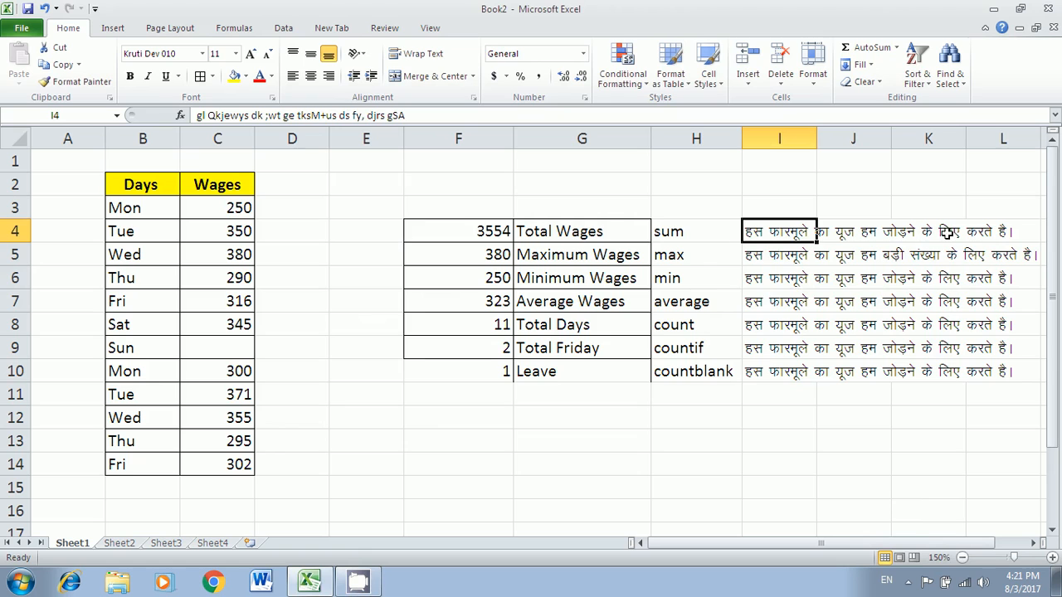
{"action": "left_click", "coordinate": [775, 258]}
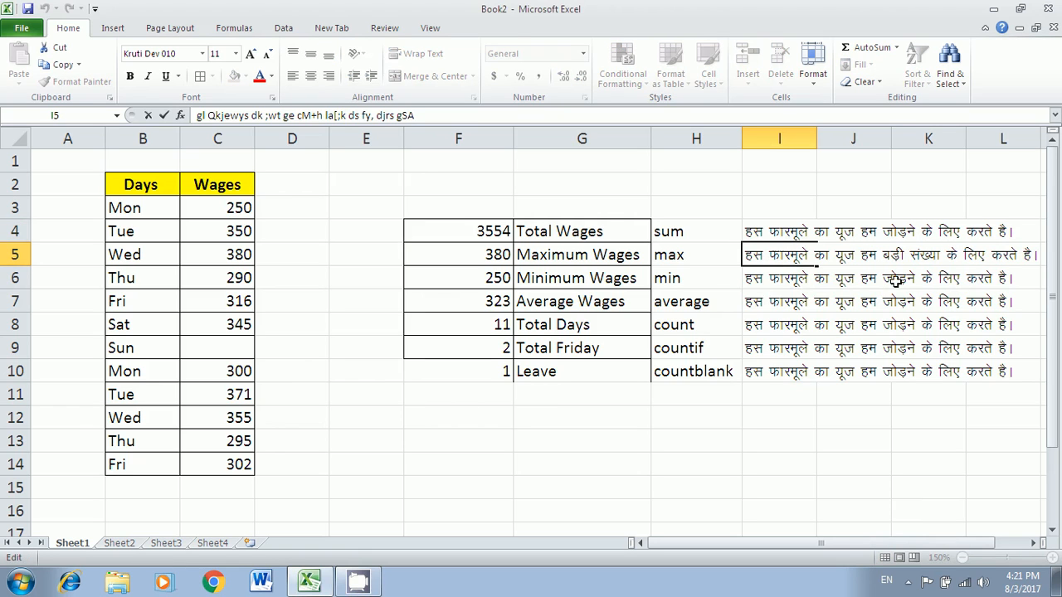
{"action": "left_click", "coordinate": [799, 286]}
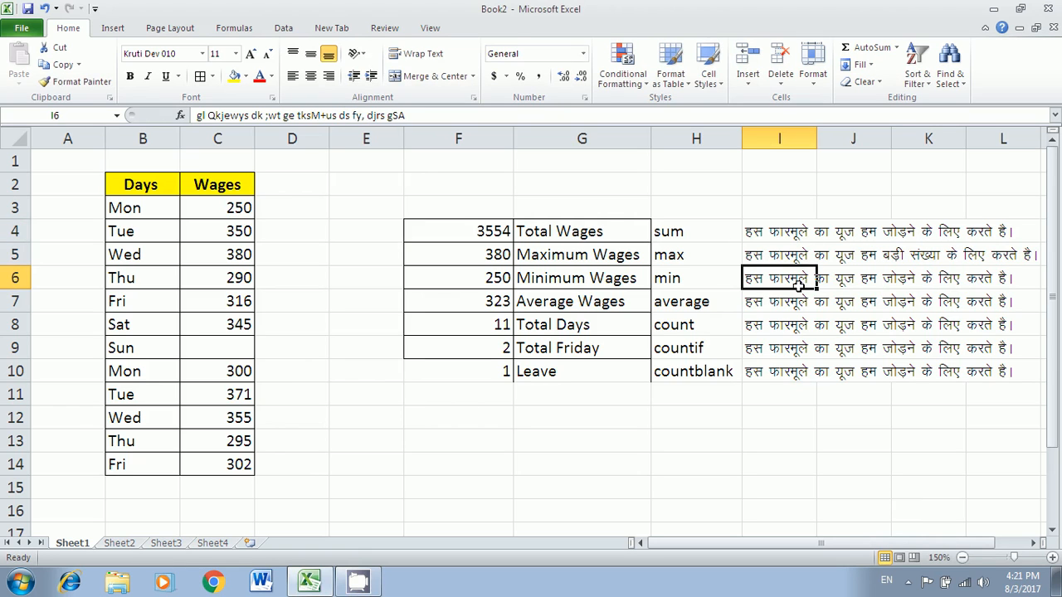
{"action": "left_click", "coordinate": [863, 280]}
{"action": "double_click", "coordinate": [803, 279]}
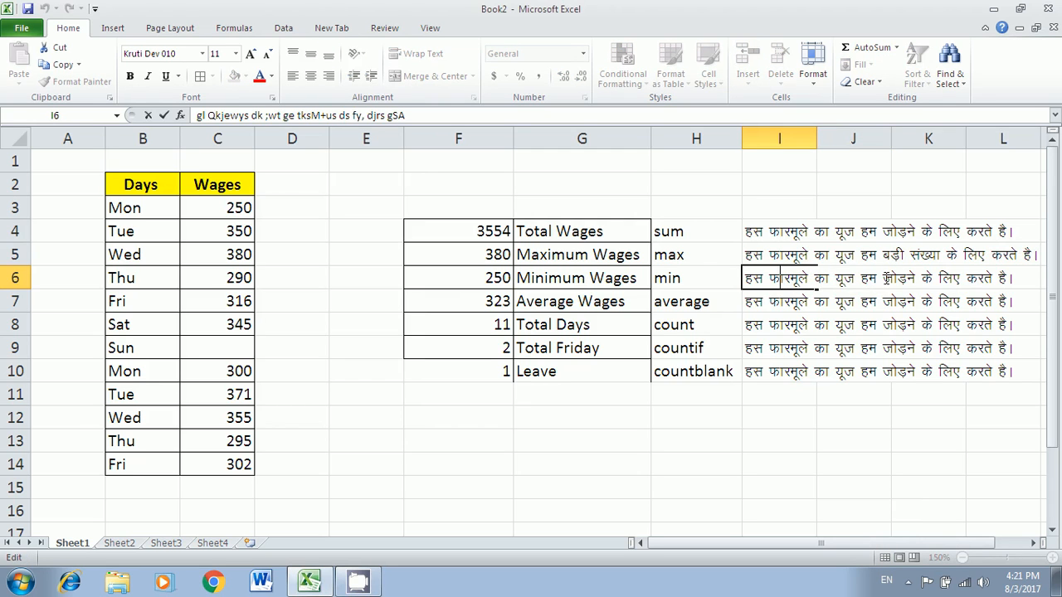
{"action": "left_click_drag", "start_coordinate": [884, 279], "coordinate": [922, 278]}
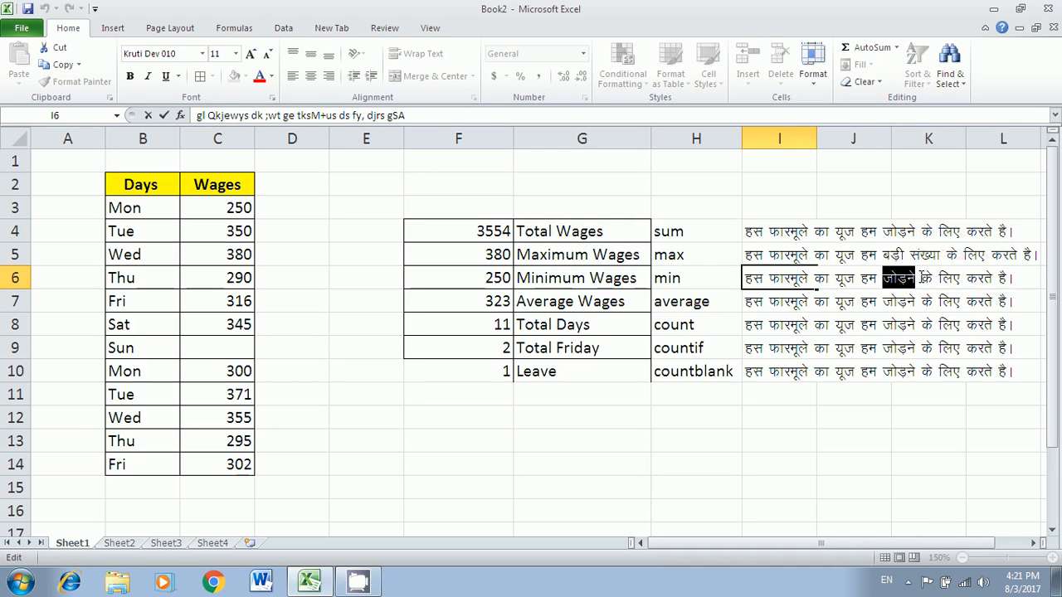
{"action": "type", "text": "n"}
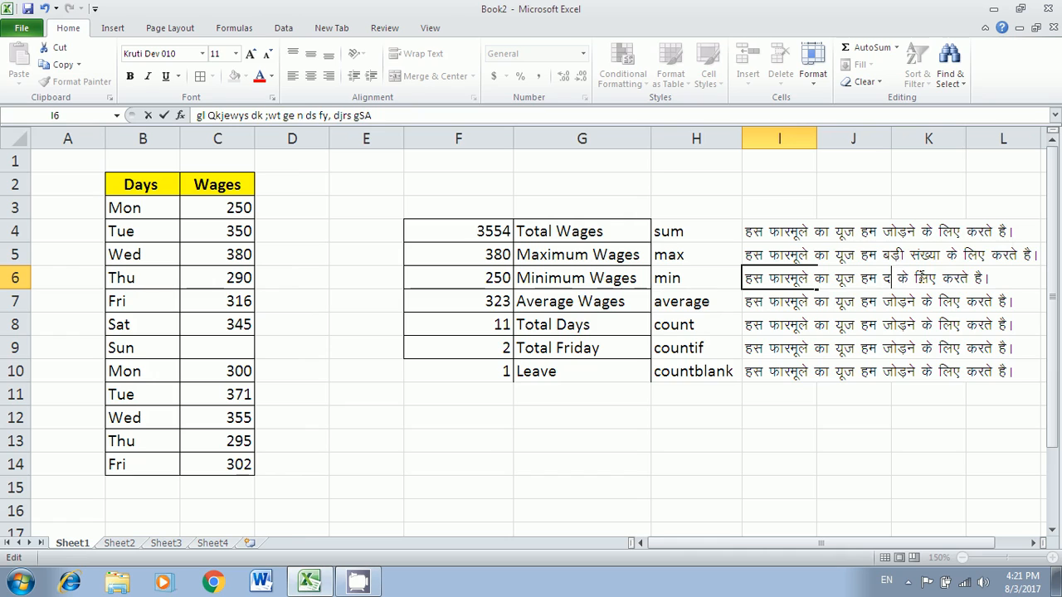
{"action": "key", "text": "BackSpace"}
{"action": "type", "text": "NksVh"}
{"action": "type", "text": "la[;k"}
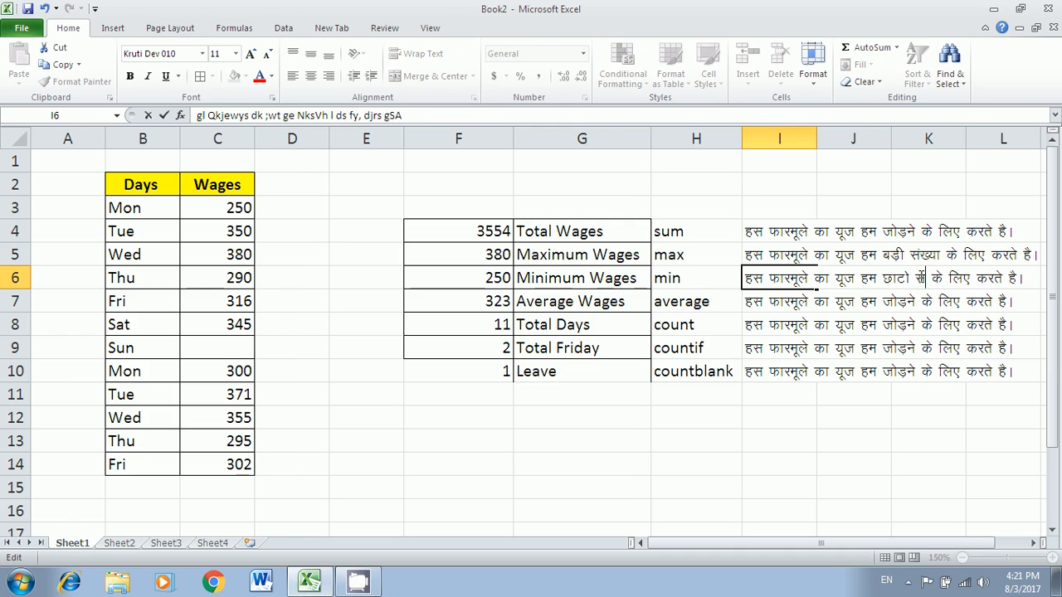
{"action": "key", "text": "Return"}
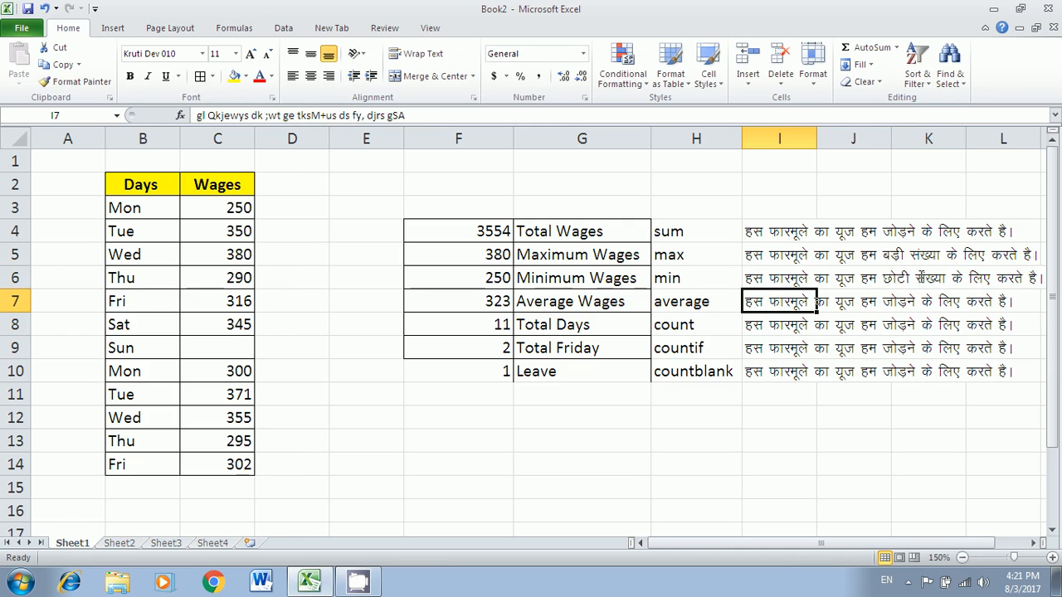
- Reword the I7 note beside average to describe finding the average (औसत निकालने)
{"action": "double_click", "coordinate": [803, 301]}
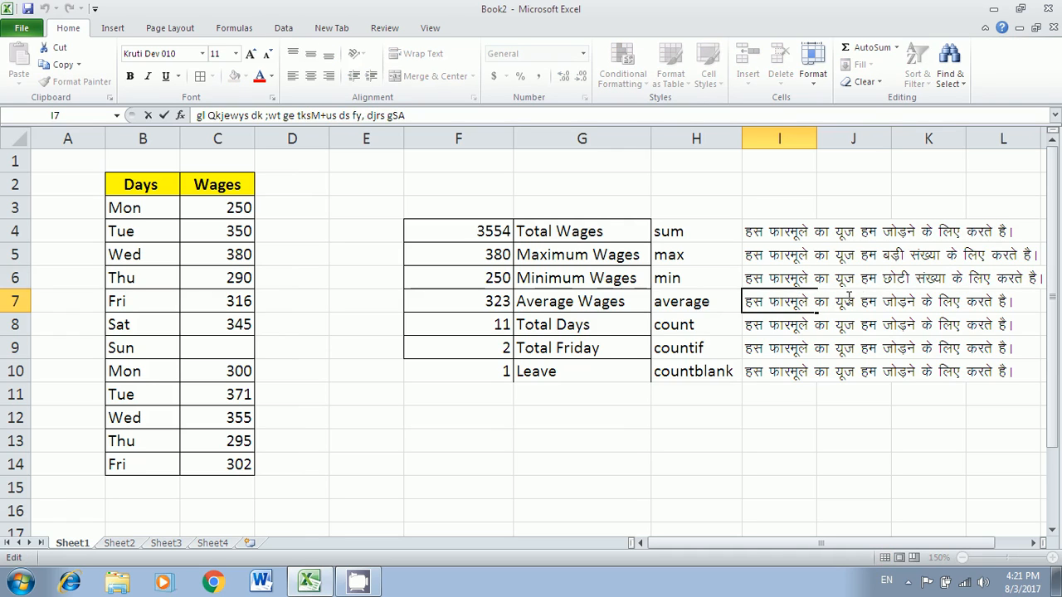
{"action": "key", "text": "Delete"}
{"action": "key", "text": "Delete"}
{"action": "key", "text": "Delete"}
{"action": "key", "text": "Delete"}
{"action": "key", "text": "Delete"}
{"action": "key", "text": "Delete"}
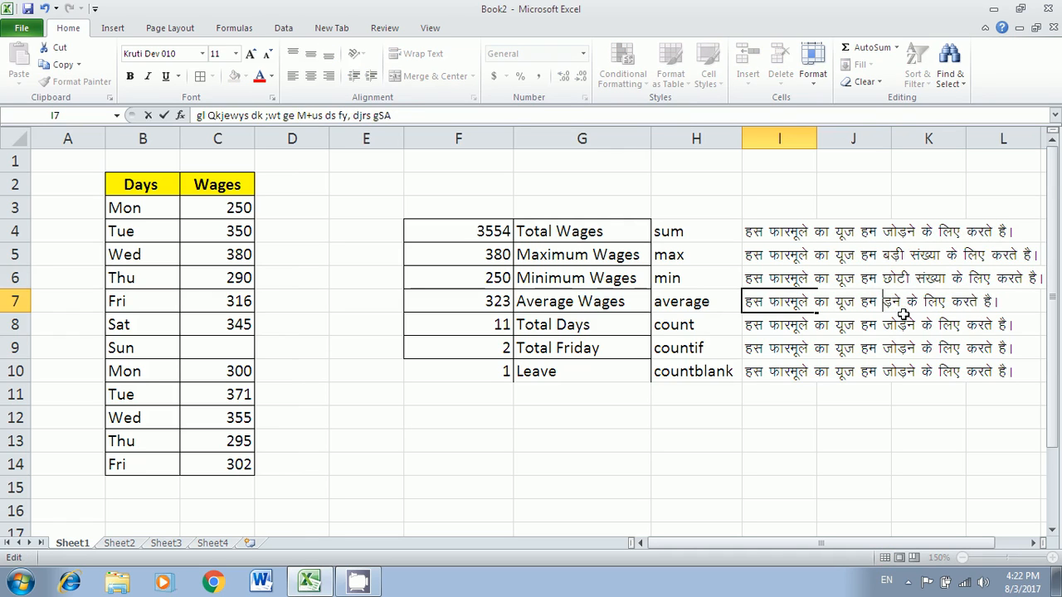
{"action": "type", "text": "vkSl"}
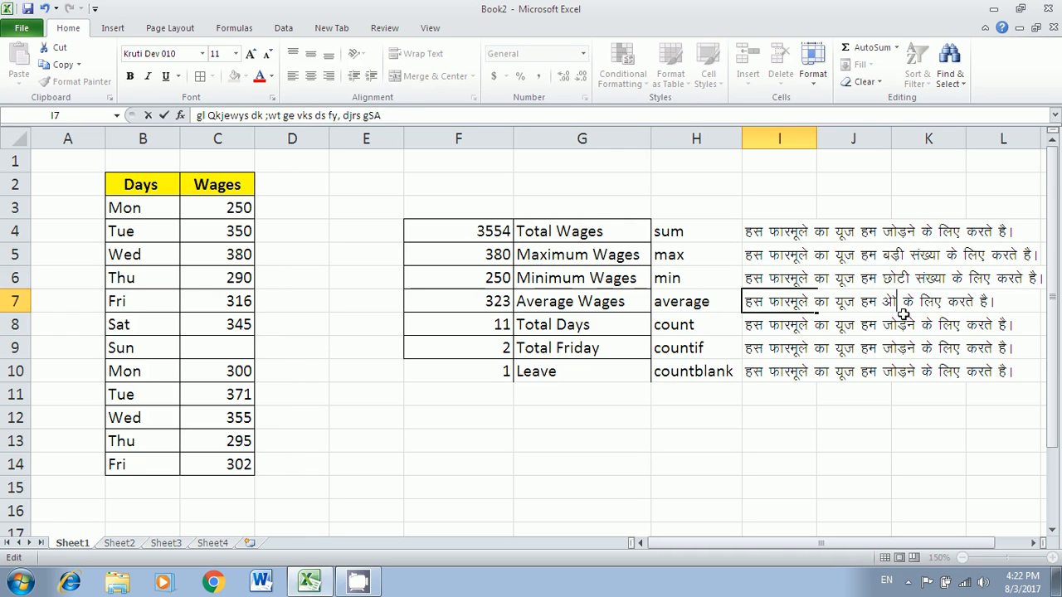
{"action": "key", "text": "BackSpace"}
{"action": "key", "text": "BackSpace"}
{"action": "key", "text": "BackSpace"}
{"action": "key", "text": "BackSpace"}
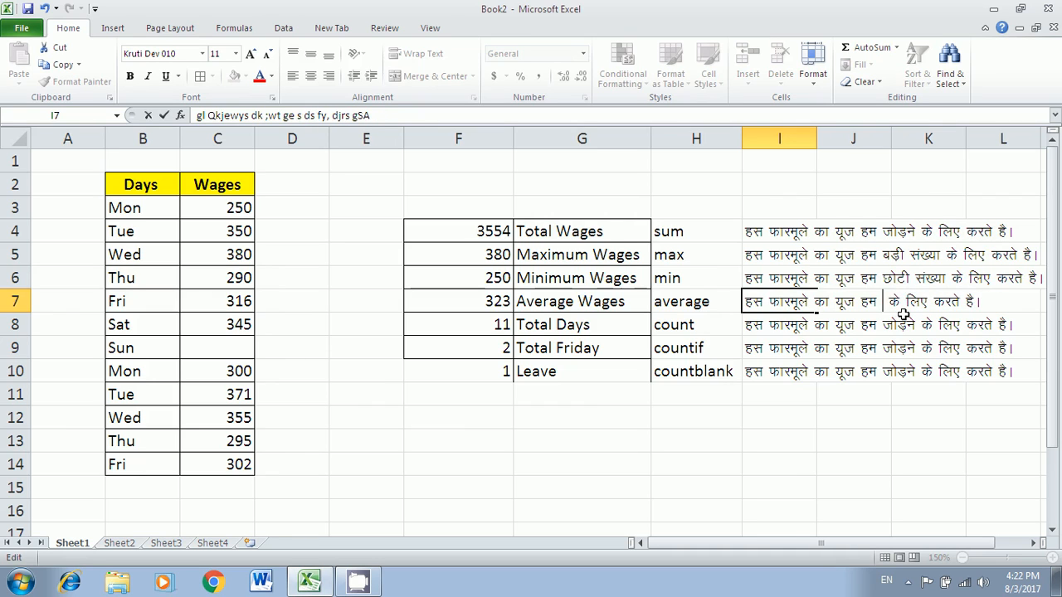
{"action": "type", "text": "vkSlr"}
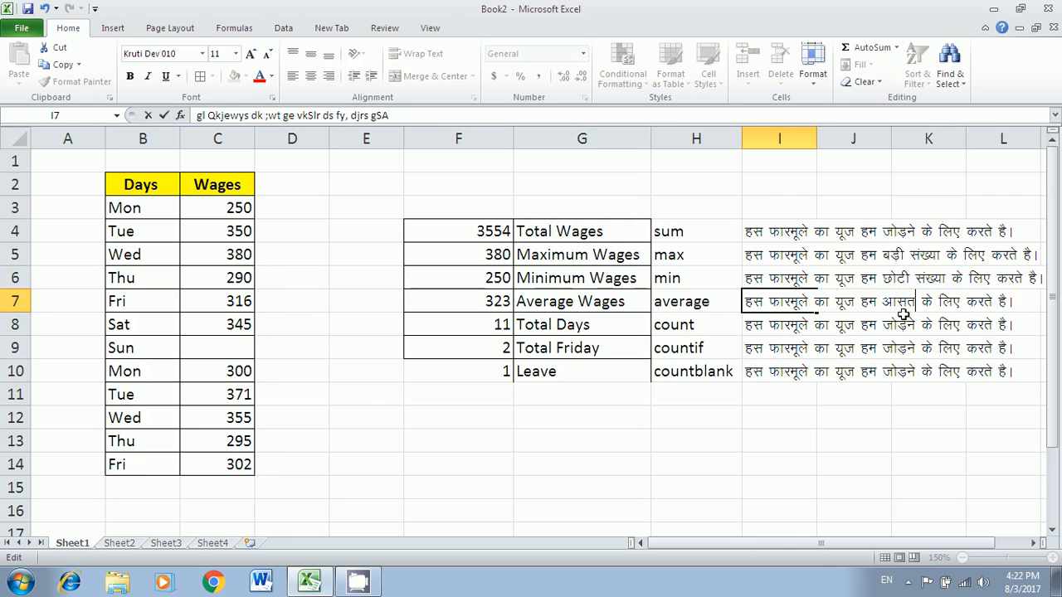
{"action": "type", "text": " fudkyus"}
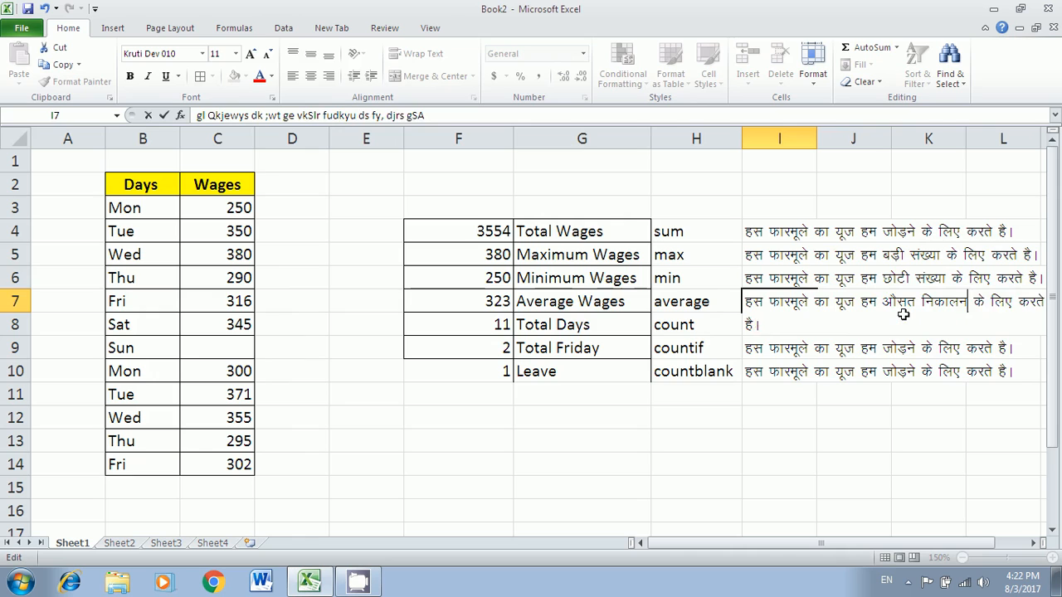
{"action": "key", "text": "Return"}
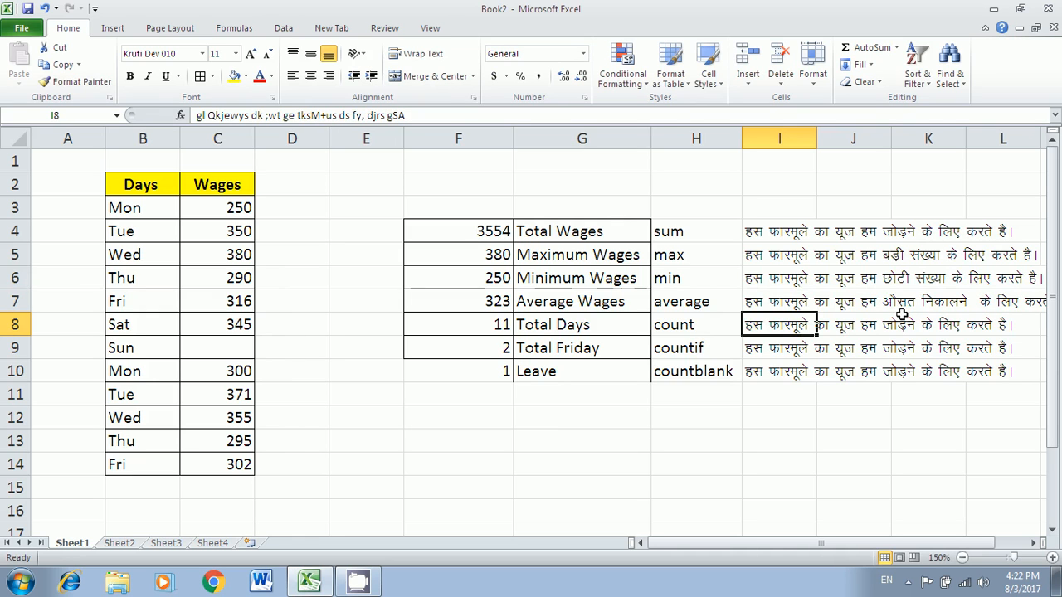
- Rewrite the I8 note beside count to describe counting numbers
{"action": "double_click", "coordinate": [767, 321]}
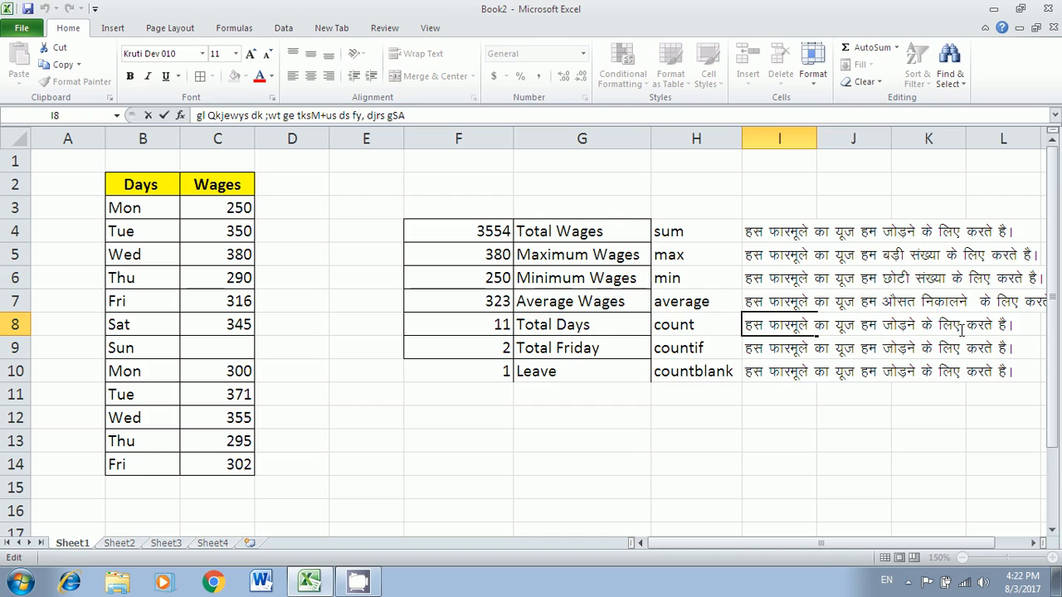
{"action": "key", "text": "BackSpace"}
{"action": "key", "text": "BackSpace"}
{"action": "key", "text": "BackSpace"}
{"action": "key", "text": "BackSpace"}
{"action": "key", "text": "BackSpace"}
{"action": "key", "text": "BackSpace"}
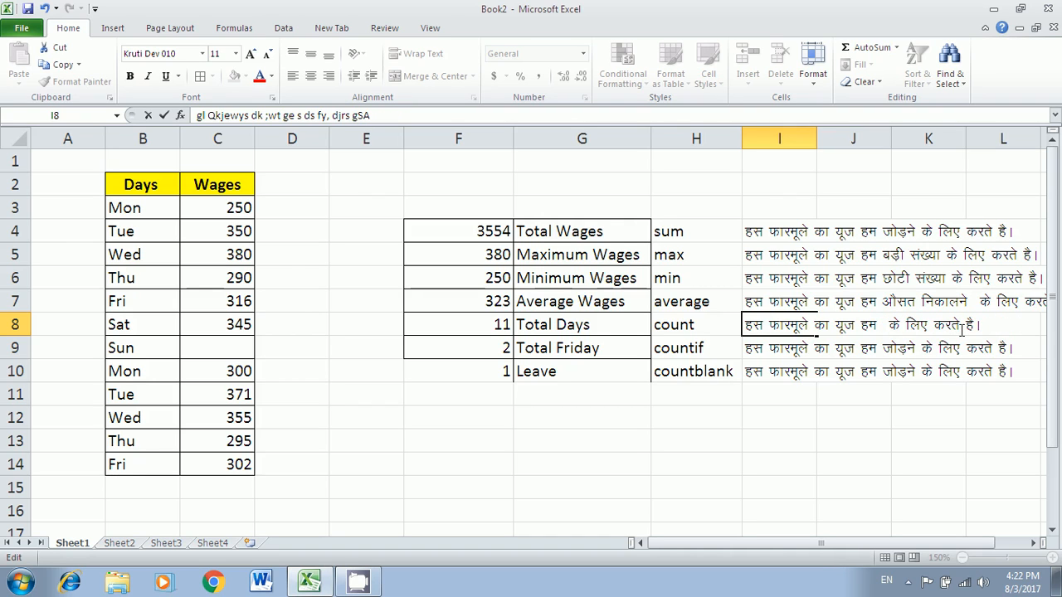
{"action": "type", "text": "la["}
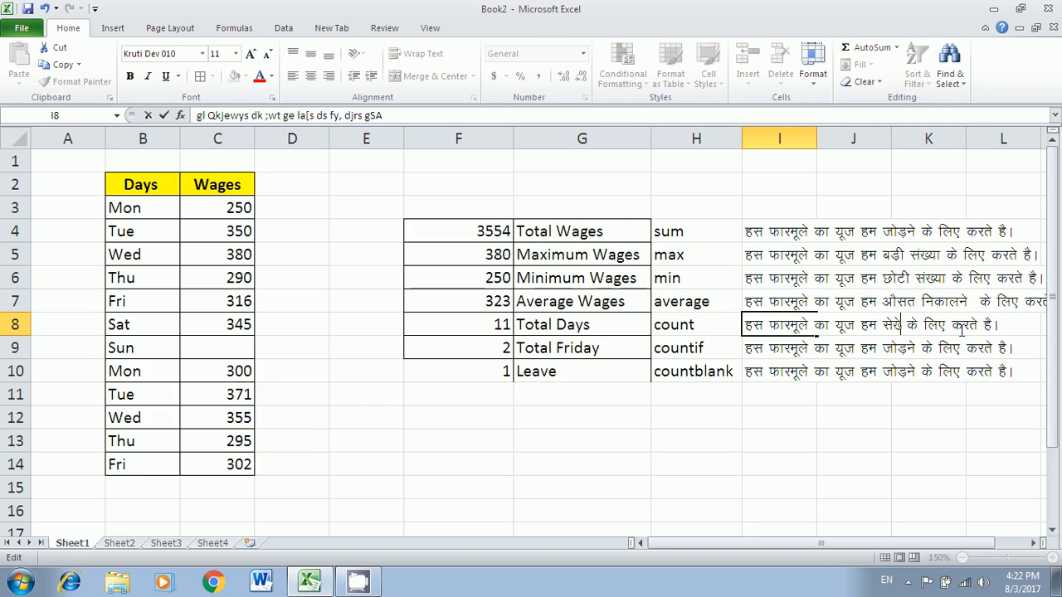
{"action": "key", "text": "BackSpace"}
{"action": "key", "text": "BackSpace"}
{"action": "key", "text": "BackSpace"}
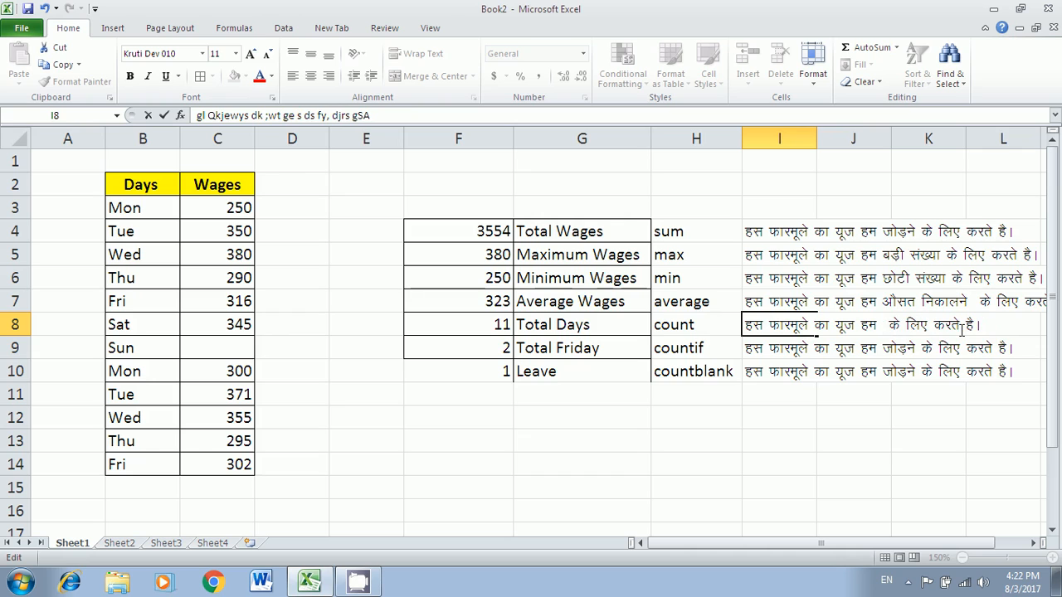
{"action": "type", "text": "la[;kvks"}
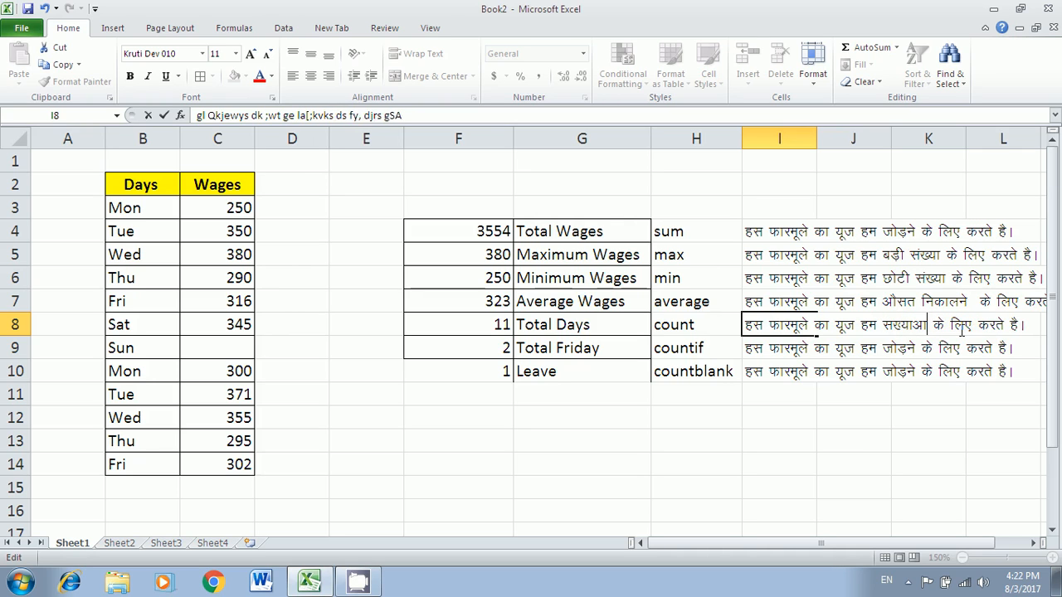
{"action": "type", "text": "a dh fxurh"}
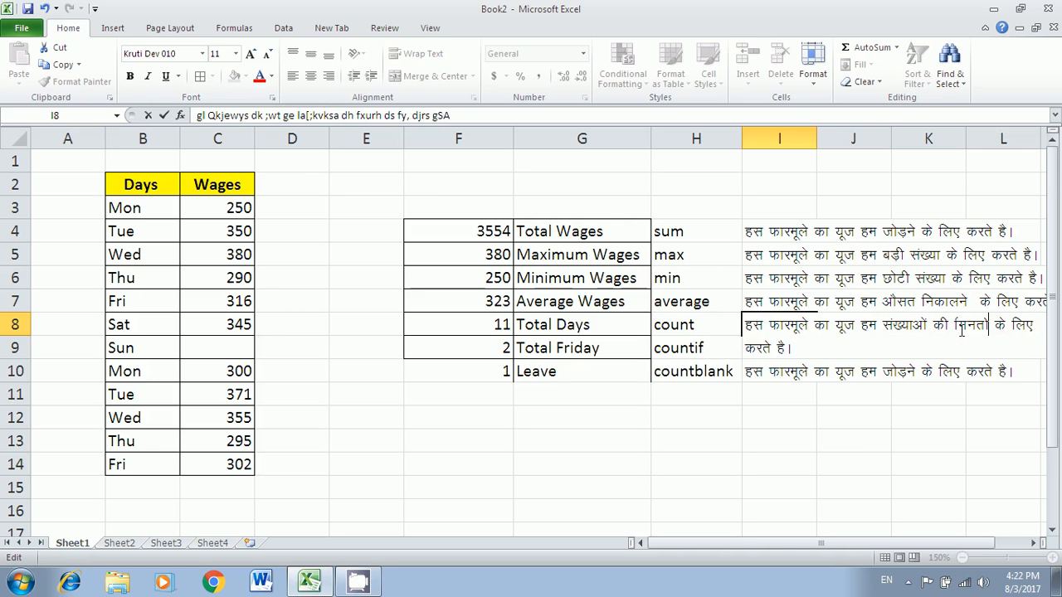
{"action": "type", "text": " dj"}
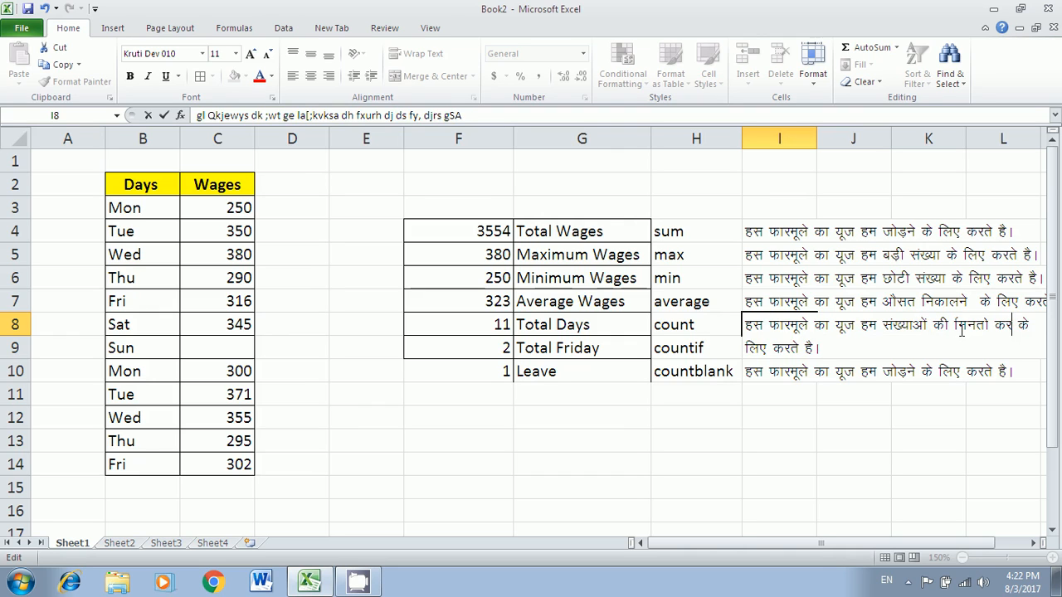
{"action": "key", "text": "BackSpace"}
{"action": "key", "text": "BackSpace"}
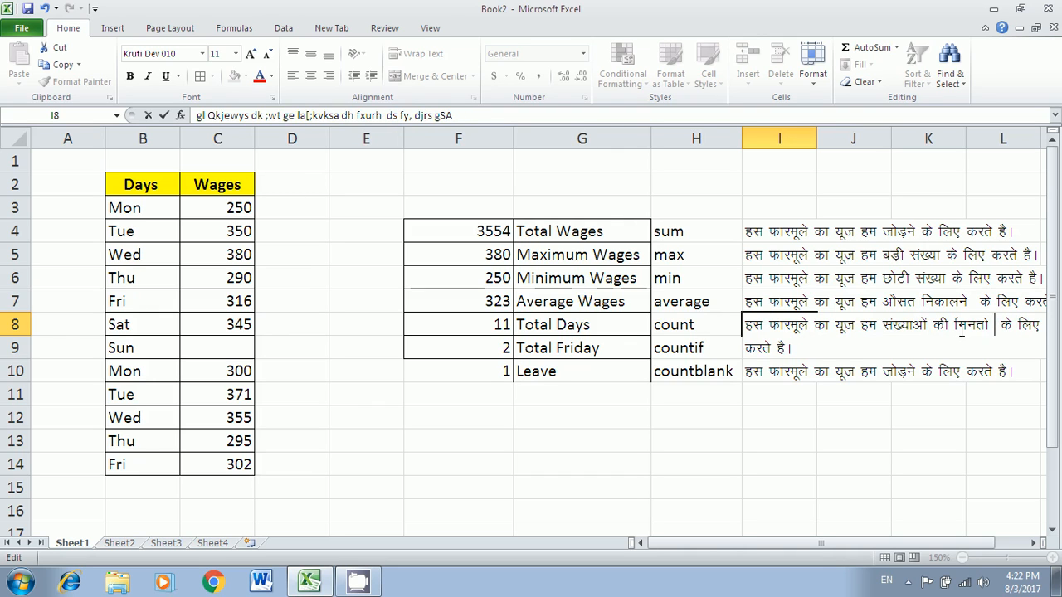
{"action": "key", "text": "BackSpace"}
{"action": "key", "text": "Return"}
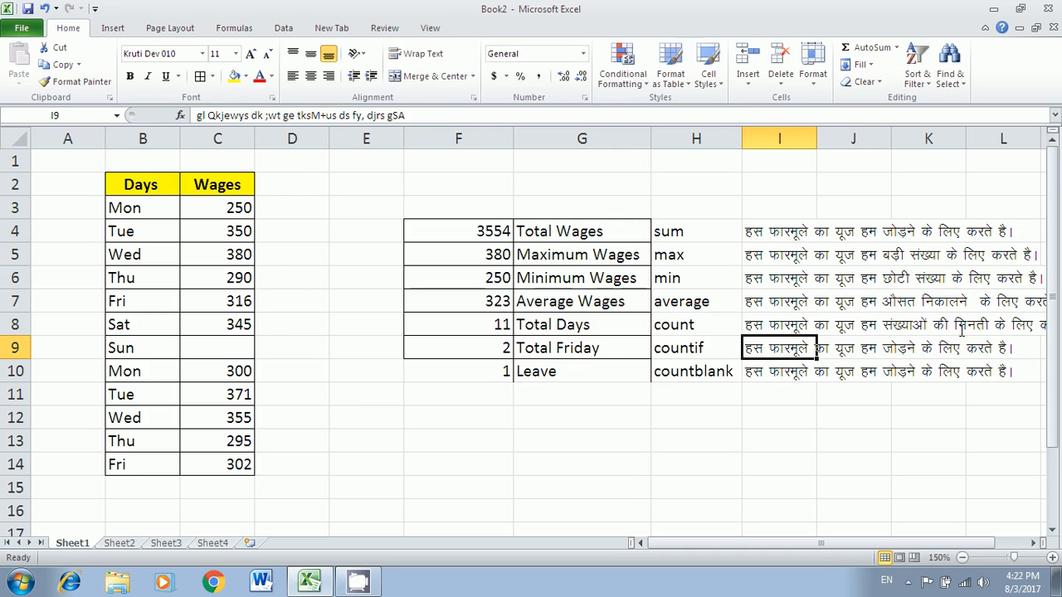
- Rewrite the I9 note beside countif to describe counting criteria within a range
{"action": "double_click", "coordinate": [791, 350]}
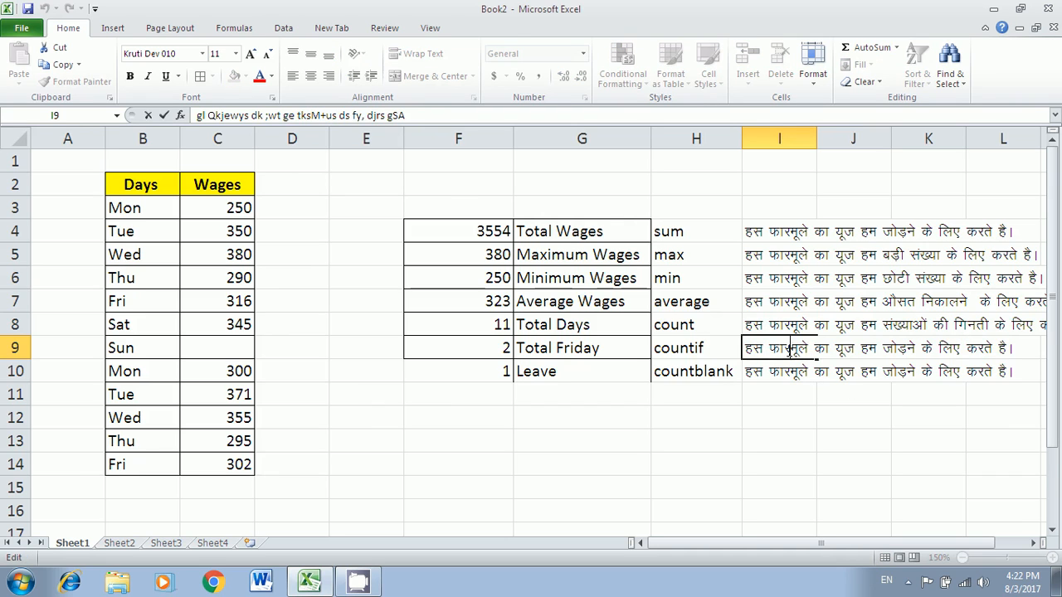
{"action": "left_click_drag", "start_coordinate": [885, 349], "coordinate": [916, 349]}
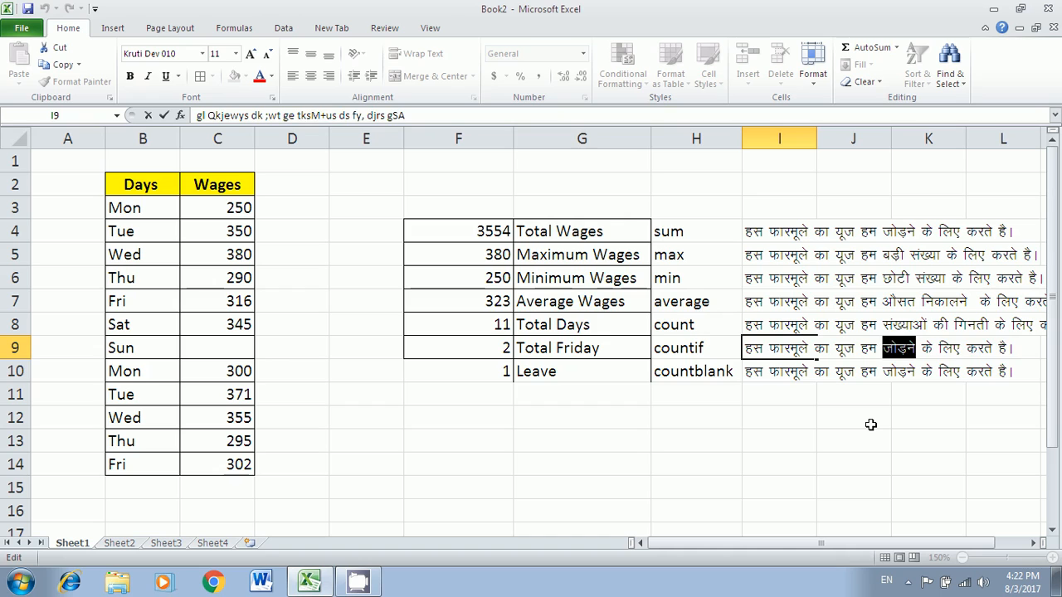
{"action": "type", "text": "fdls"}
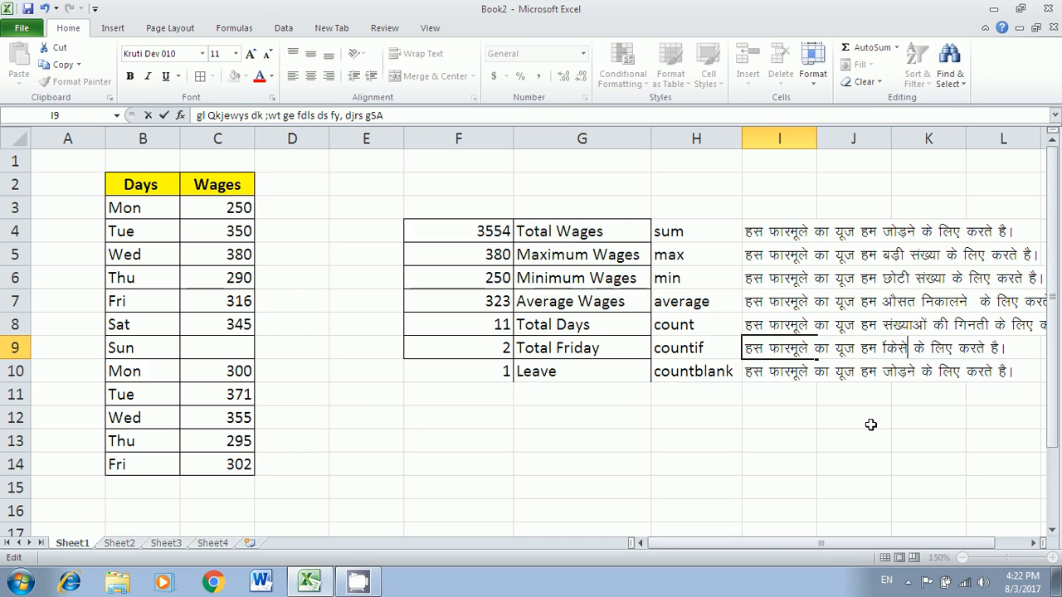
{"action": "key", "text": "BackSpace"}
{"action": "key", "text": "BackSpace"}
{"action": "key", "text": "BackSpace"}
{"action": "key", "text": "Delete"}
{"action": "key", "text": "Delete"}
{"action": "key", "text": "Delete"}
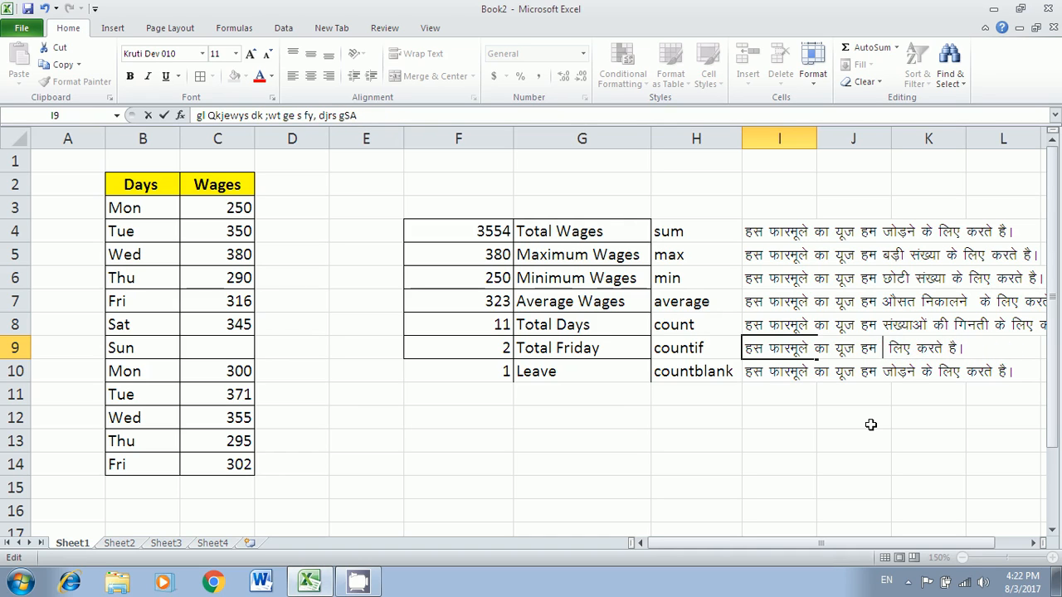
{"action": "type", "text": "jsat esa ls"}
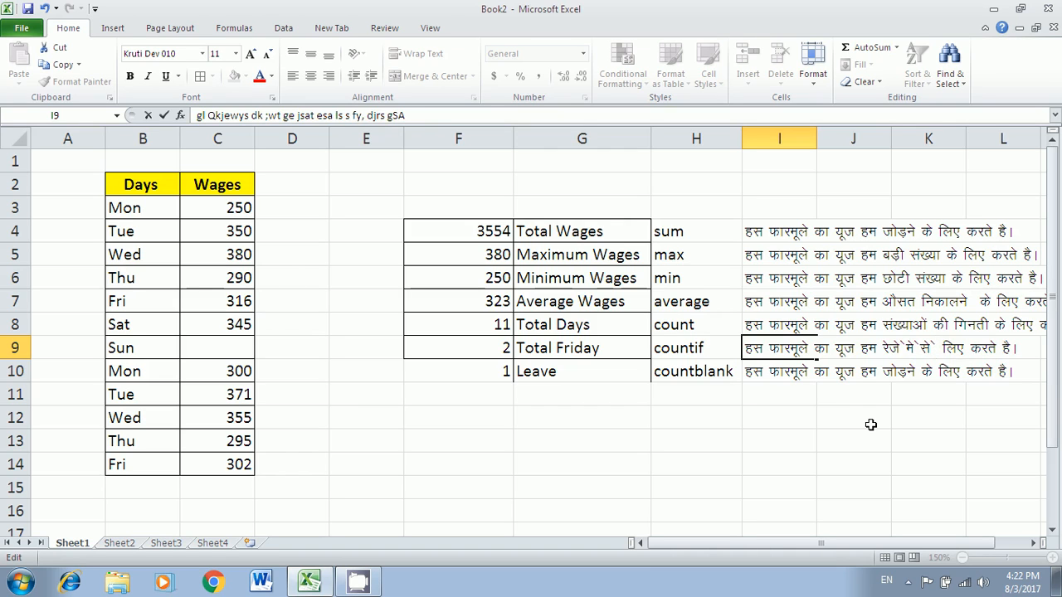
{"action": "type", "text": "d"}
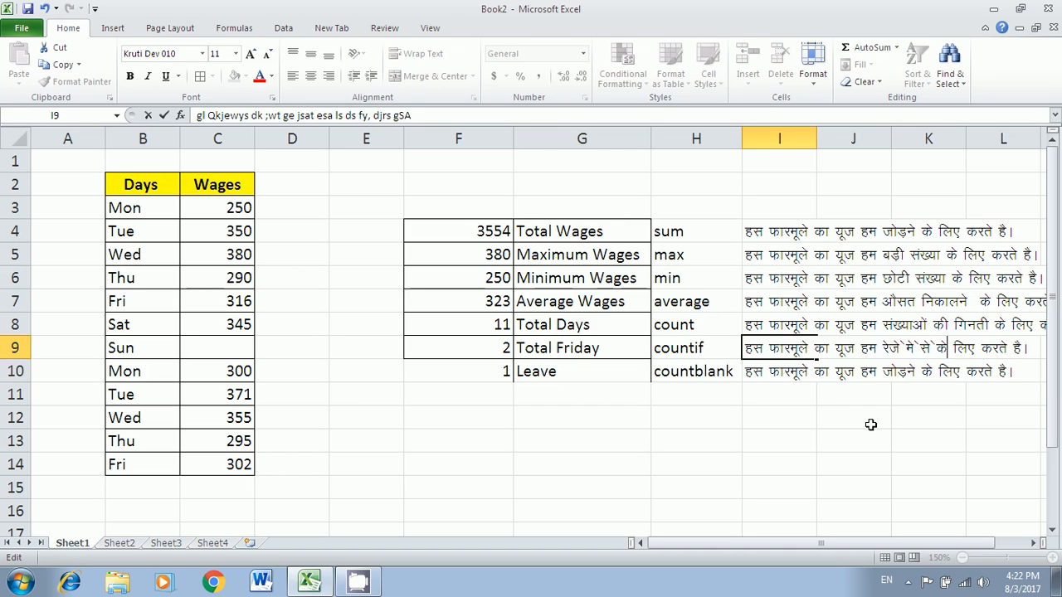
{"action": "type", "text": "kzVhfj;k"}
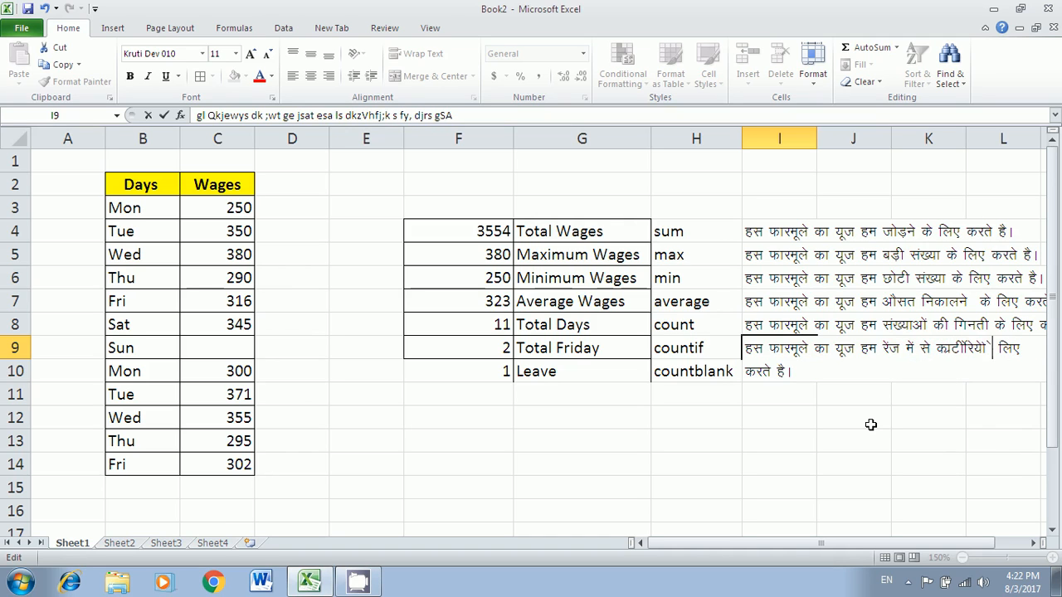
{"action": "type", "text": " fxuus"}
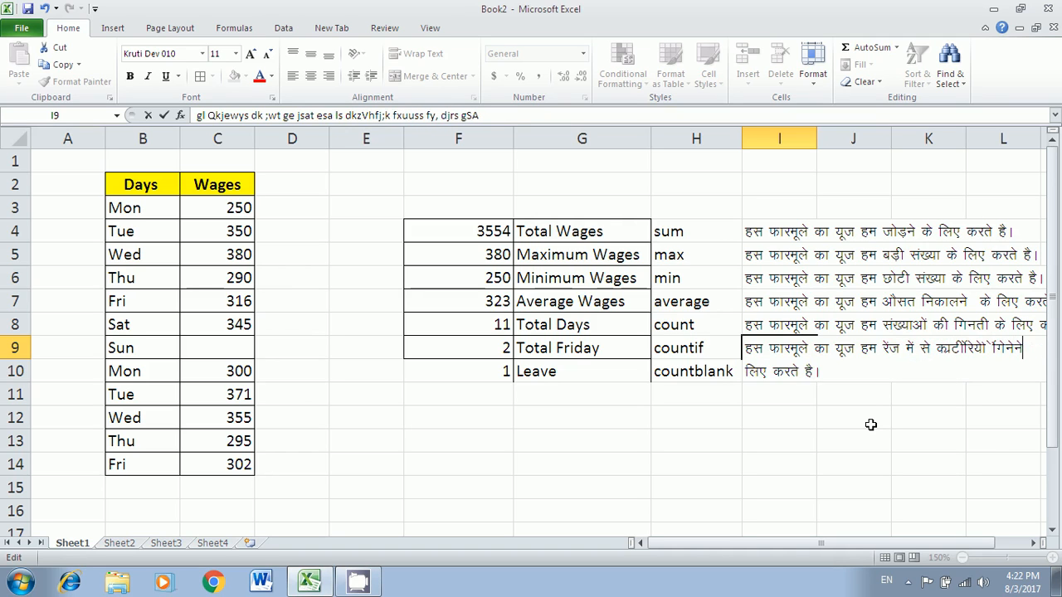
{"action": "key", "text": "Return"}
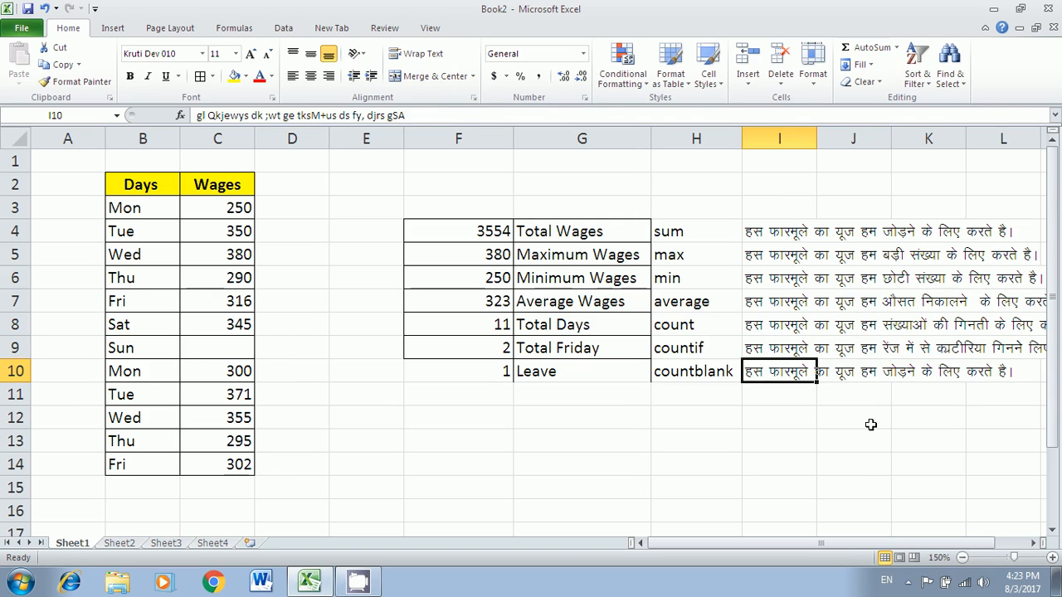
- Reword the I10 countblank note to describe counting empty cells, and narrow column E
{"action": "double_click", "coordinate": [764, 373]}
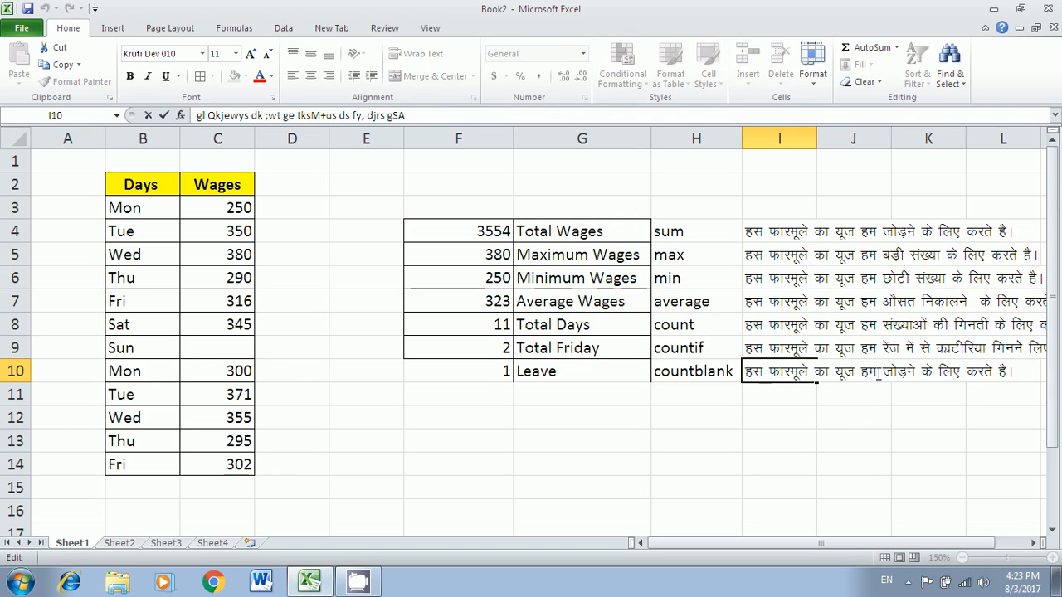
{"action": "left_click_drag", "start_coordinate": [883, 371], "coordinate": [916, 373]}
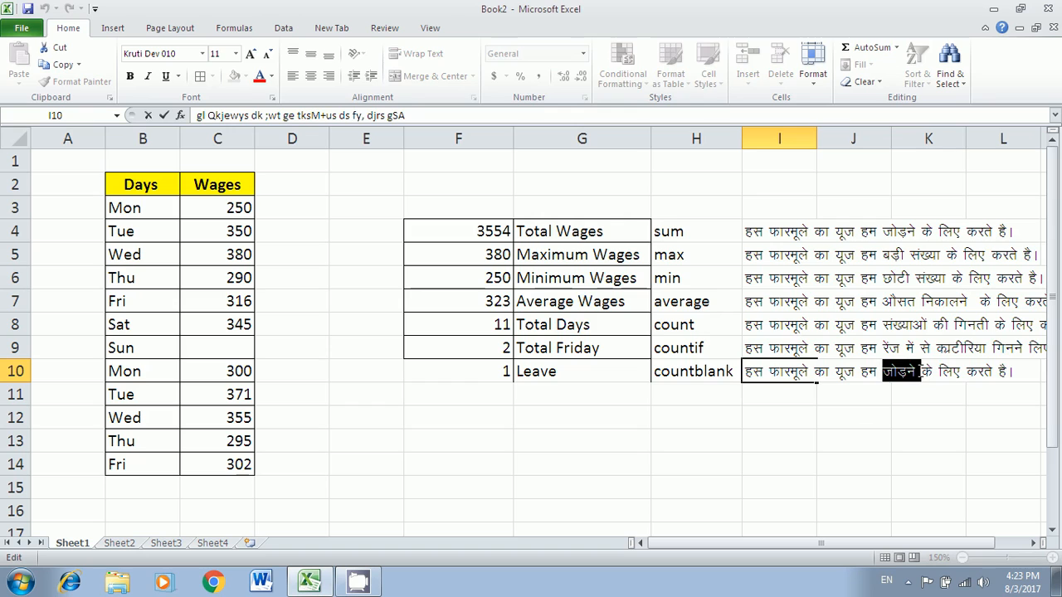
{"action": "type", "text": "[kkyh"}
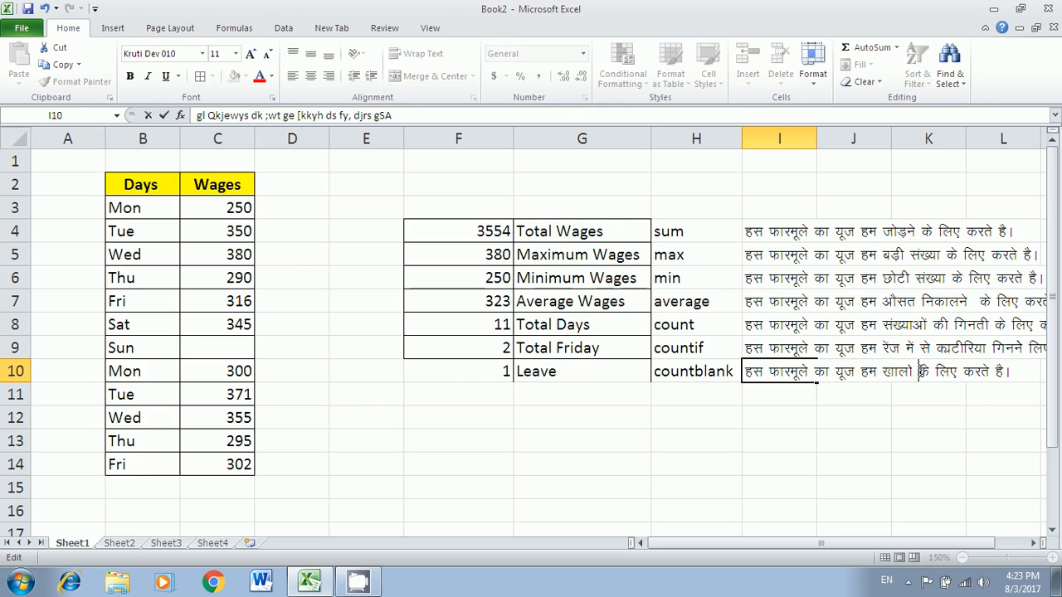
{"action": "type", "text": " lsyksa dks "}
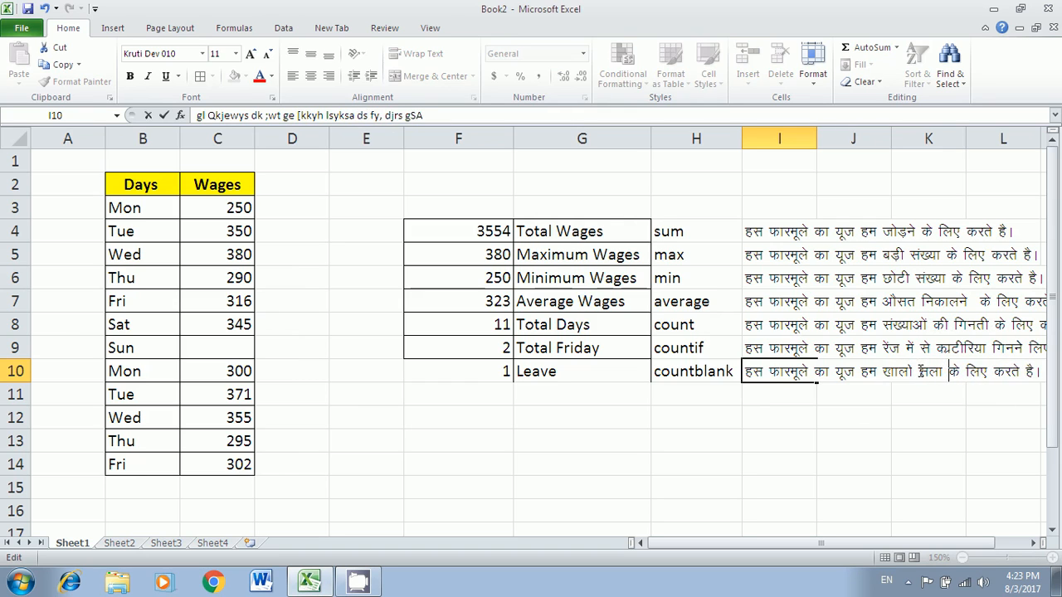
{"action": "type", "text": "fxuus dd"}
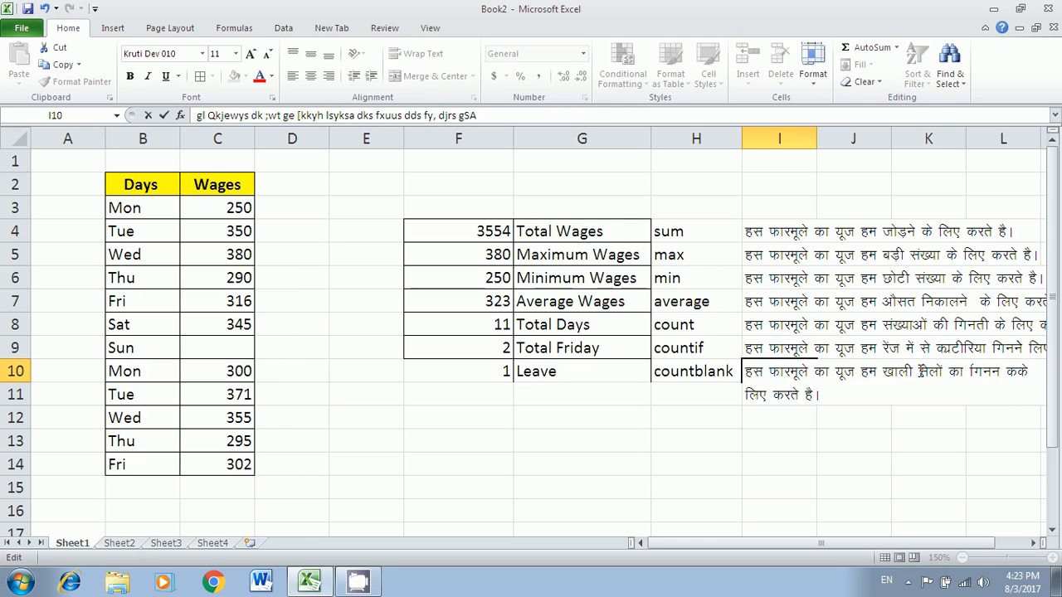
{"action": "key", "text": "Return"}
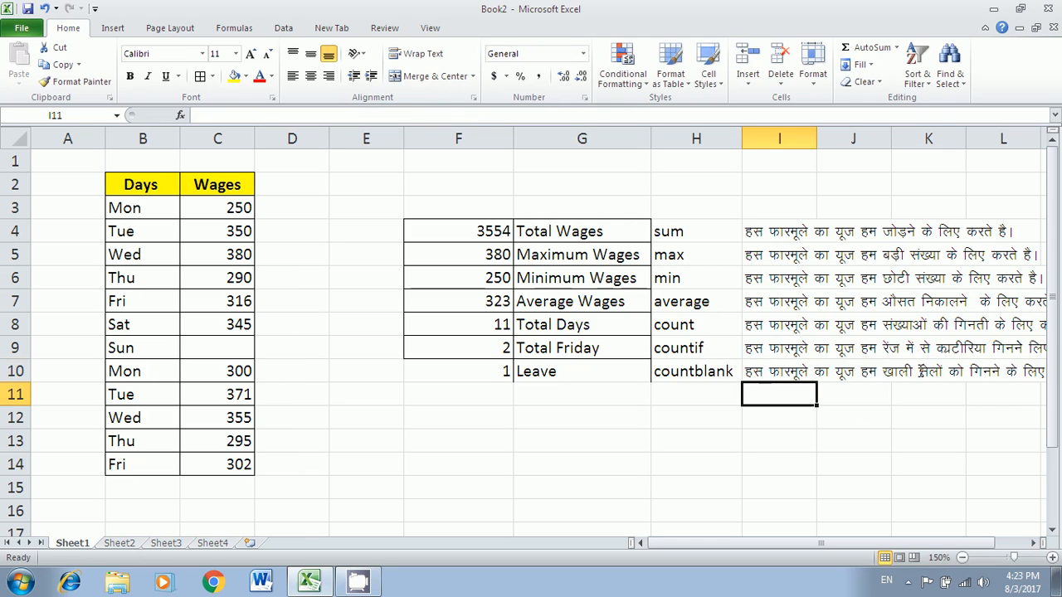
{"action": "left_click_drag", "start_coordinate": [405, 139], "coordinate": [351, 138]}
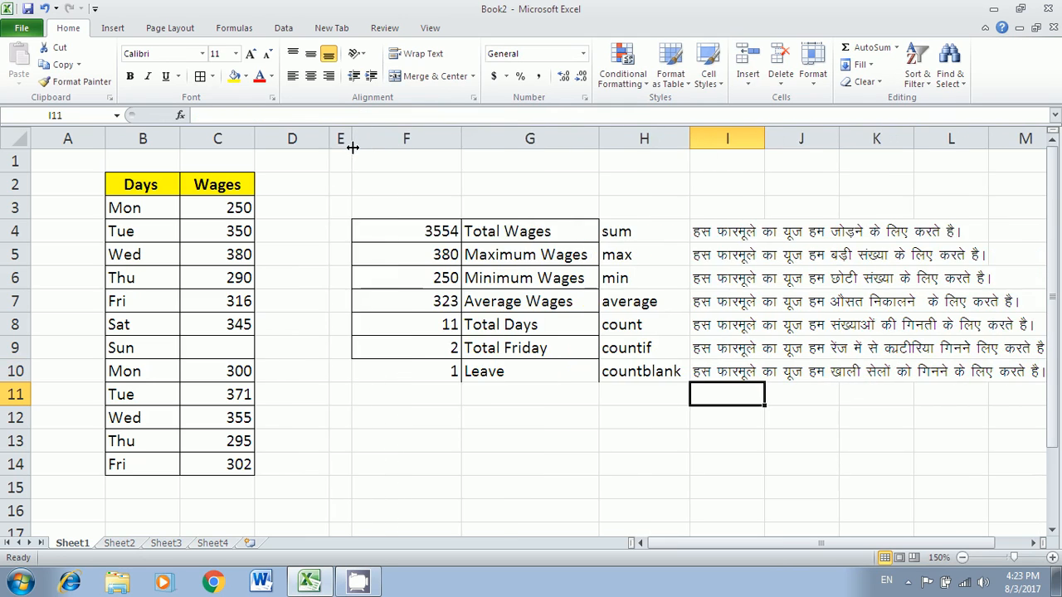
- Go over the max, min, average, count, countif and countblank names, then select the summary results
{"action": "left_click", "coordinate": [738, 238]}
{"action": "left_click_drag", "start_coordinate": [623, 236], "coordinate": [644, 370]}
{"action": "left_click", "coordinate": [667, 259]}
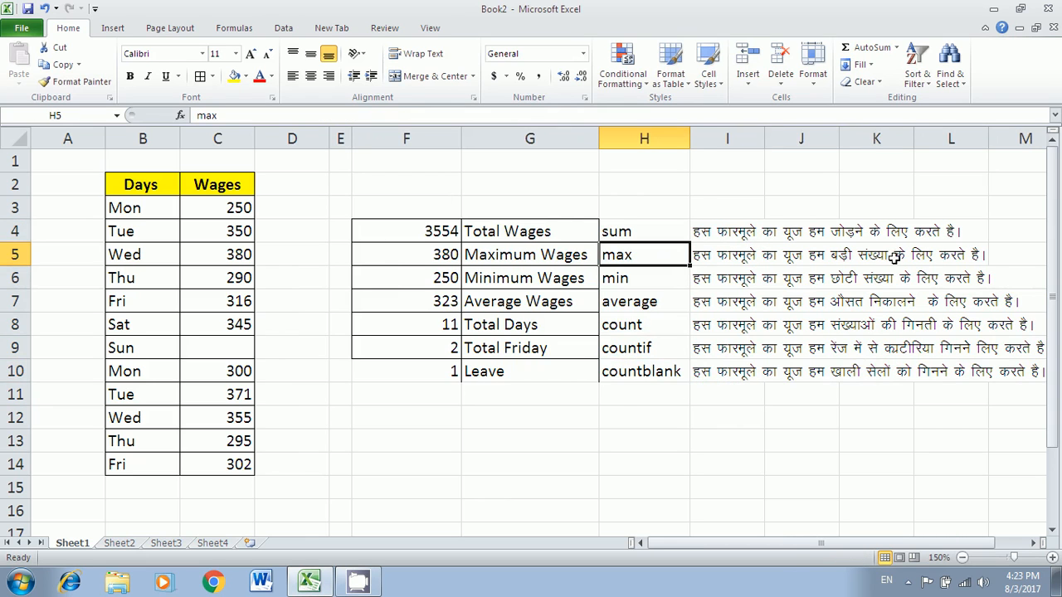
{"action": "left_click", "coordinate": [655, 285]}
{"action": "left_click", "coordinate": [651, 307]}
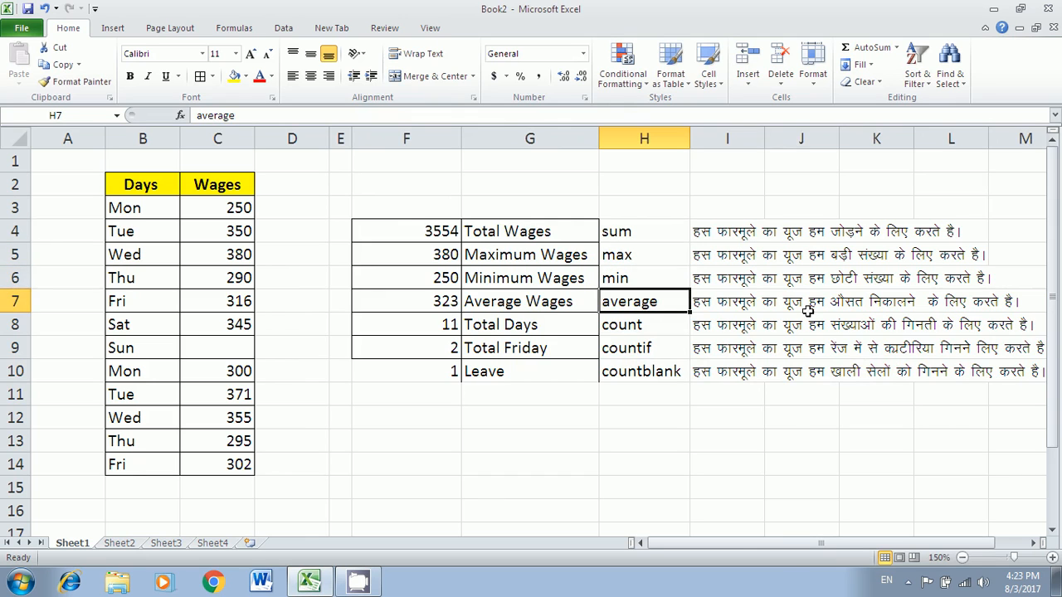
{"action": "left_click", "coordinate": [649, 327]}
{"action": "left_click", "coordinate": [631, 355]}
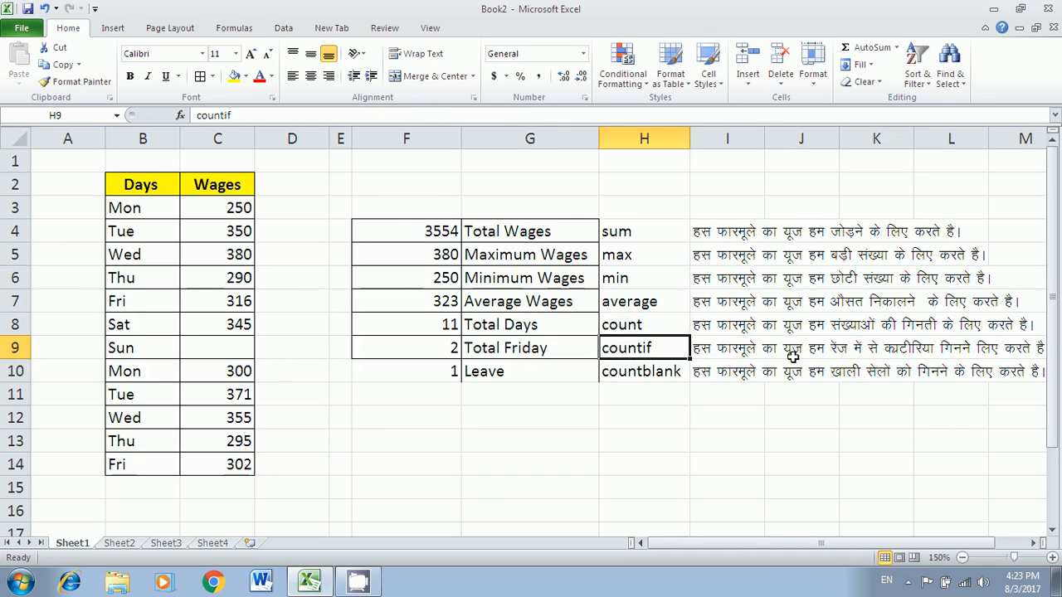
{"action": "left_click", "coordinate": [644, 375]}
{"action": "left_click_drag", "start_coordinate": [436, 242], "coordinate": [522, 373]}
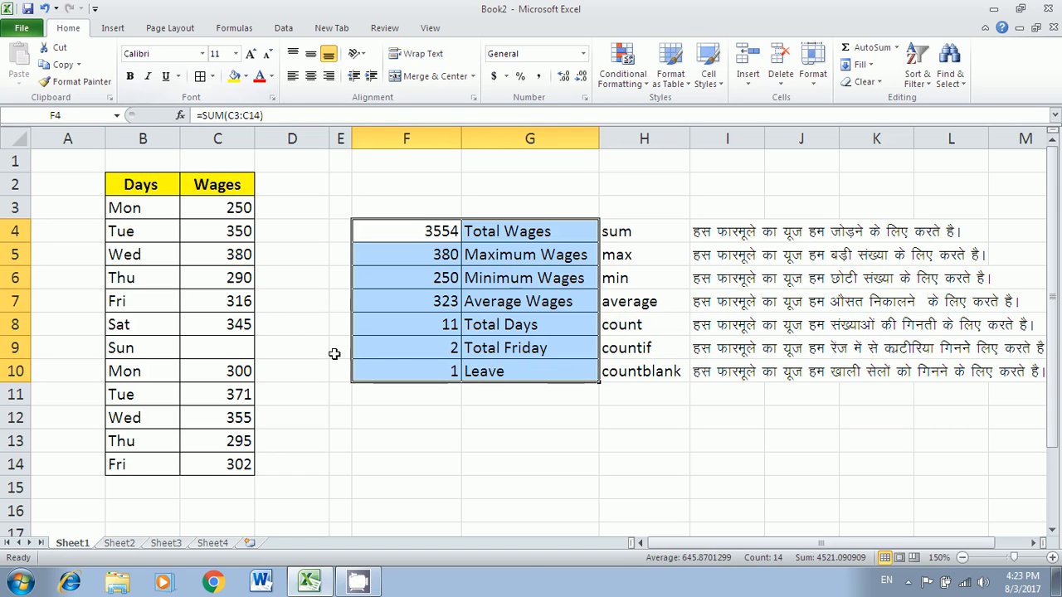
{"action": "left_click", "coordinate": [124, 544]}
{"action": "left_click", "coordinate": [359, 386]}
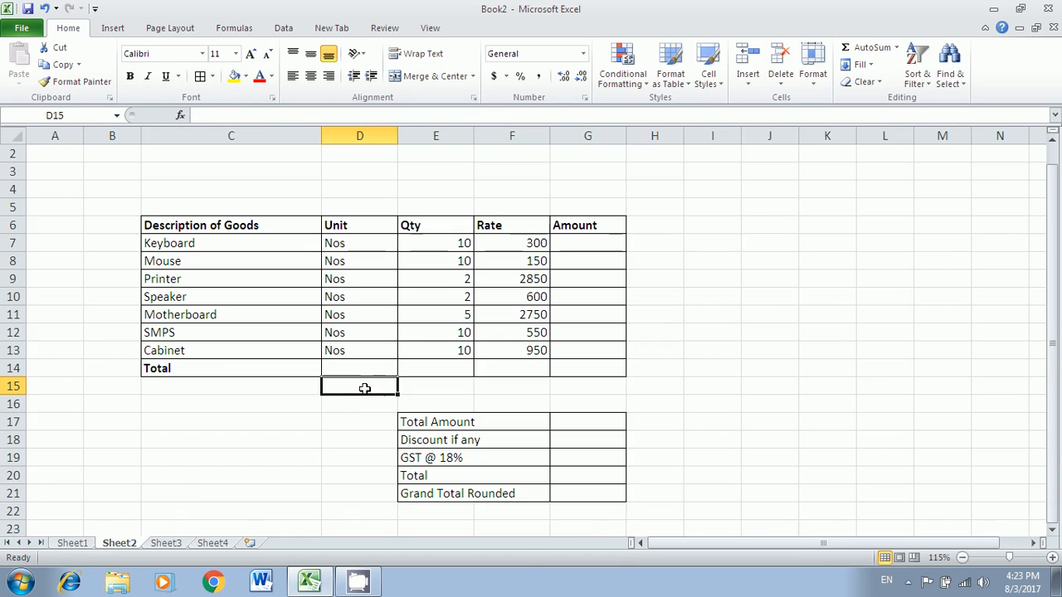
{"action": "left_click", "coordinate": [189, 229]}
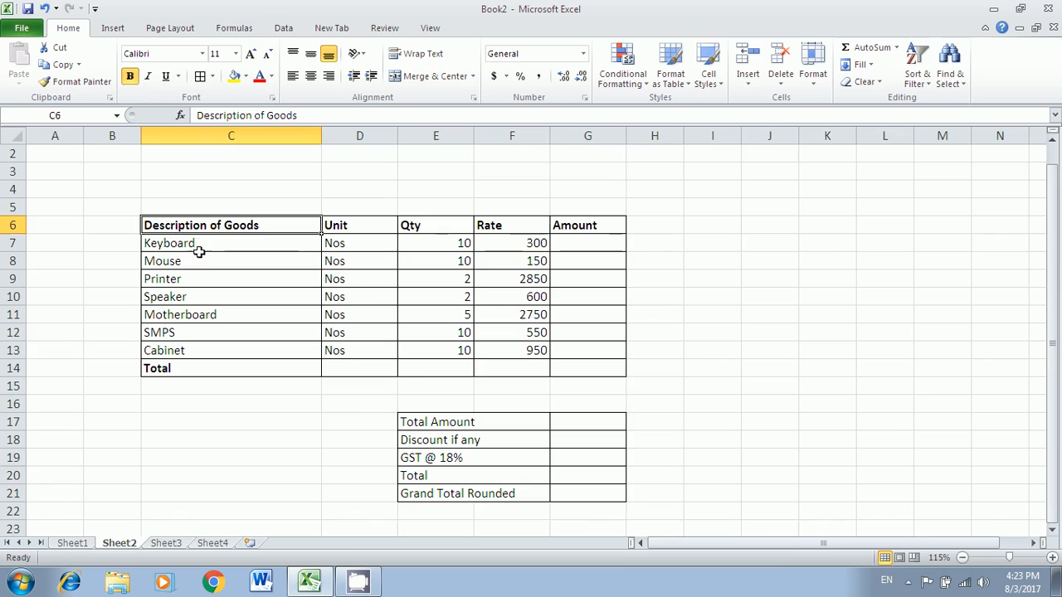
{"action": "left_click_drag", "start_coordinate": [218, 245], "coordinate": [206, 357]}
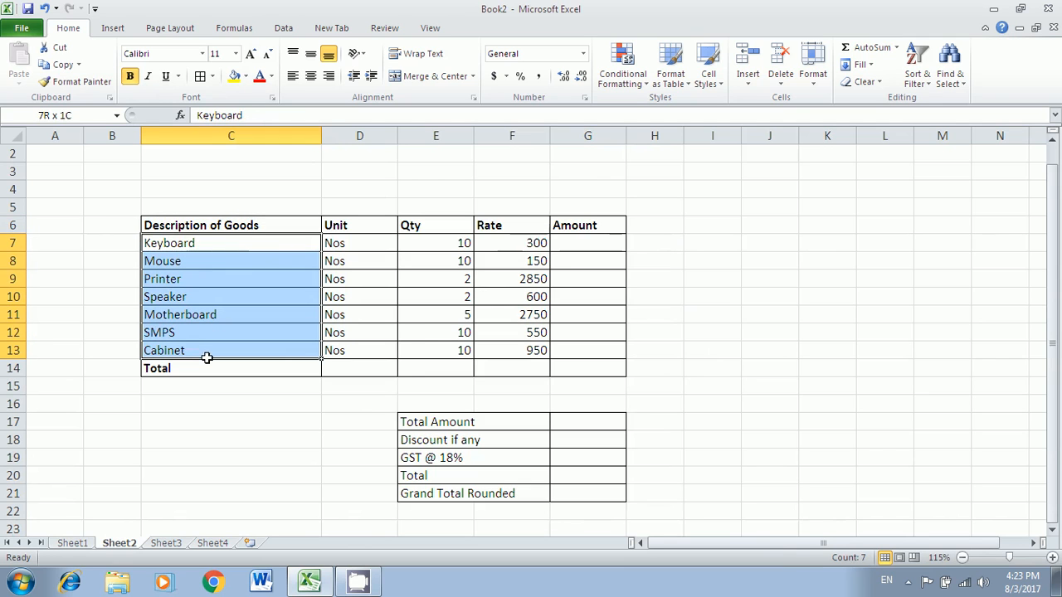
{"action": "left_click", "coordinate": [535, 242]}
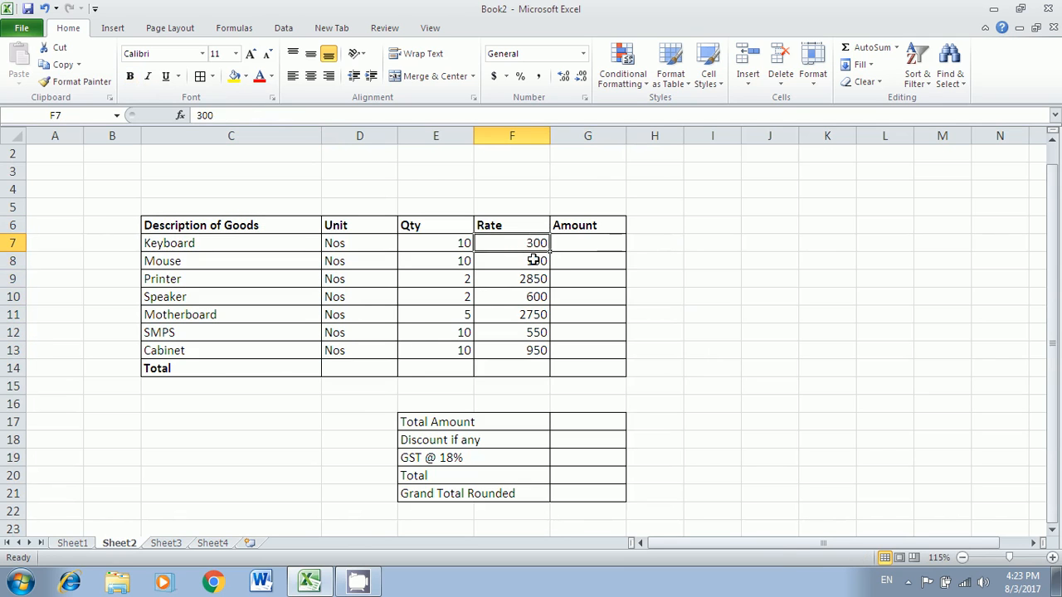
{"action": "left_click", "coordinate": [526, 280]}
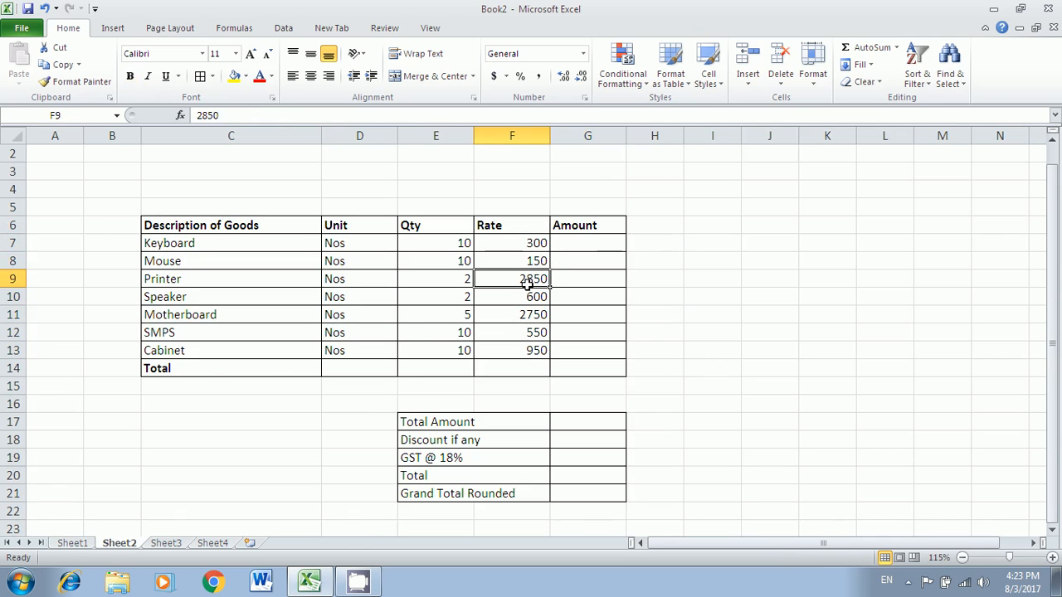
{"action": "left_click", "coordinate": [86, 543]}
{"action": "left_click", "coordinate": [109, 545]}
{"action": "left_click", "coordinate": [163, 546]}
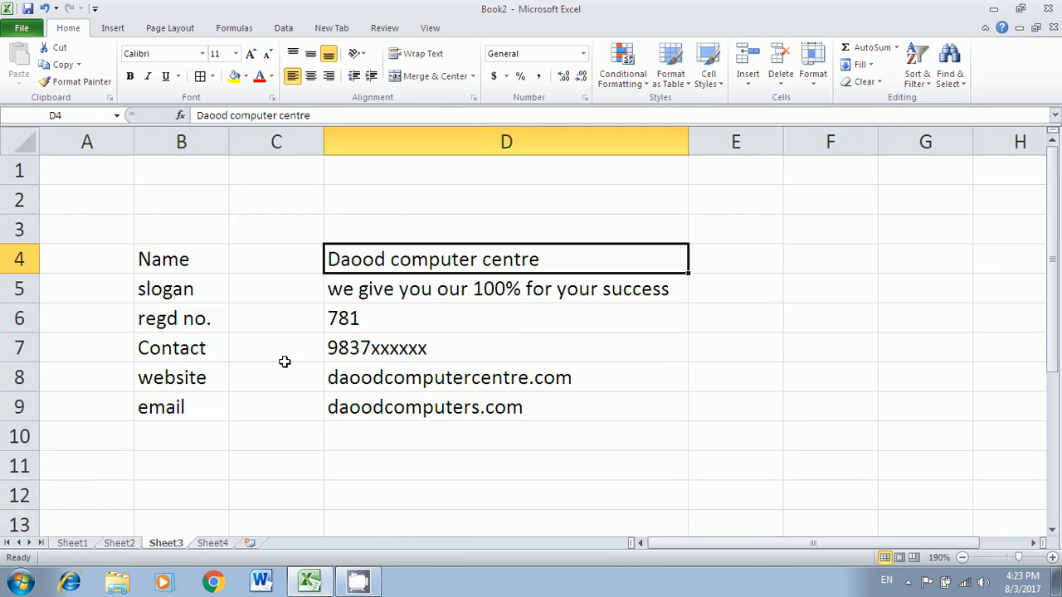
{"action": "left_click", "coordinate": [77, 547]}
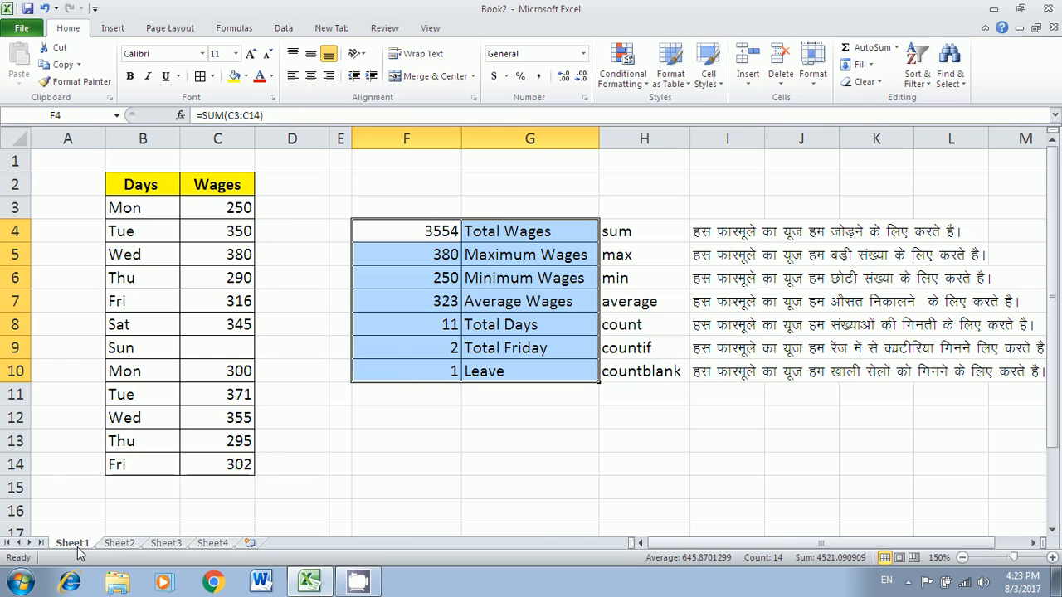
{"action": "left_click", "coordinate": [119, 545]}
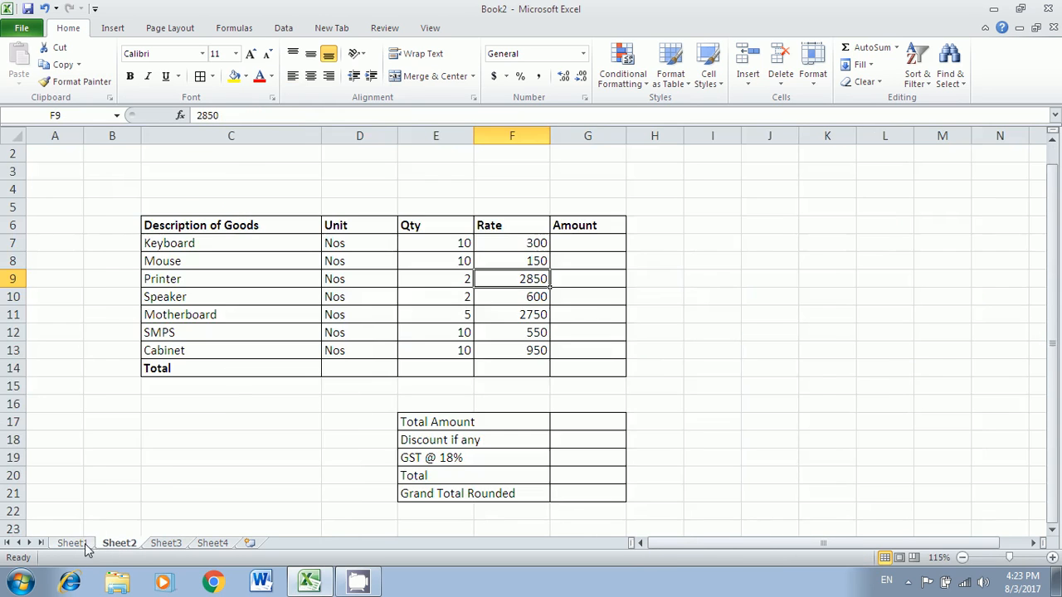
{"action": "left_click", "coordinate": [83, 544]}
{"action": "left_click", "coordinate": [118, 545]}
{"action": "left_click", "coordinate": [587, 244]}
{"action": "left_click", "coordinate": [177, 247]}
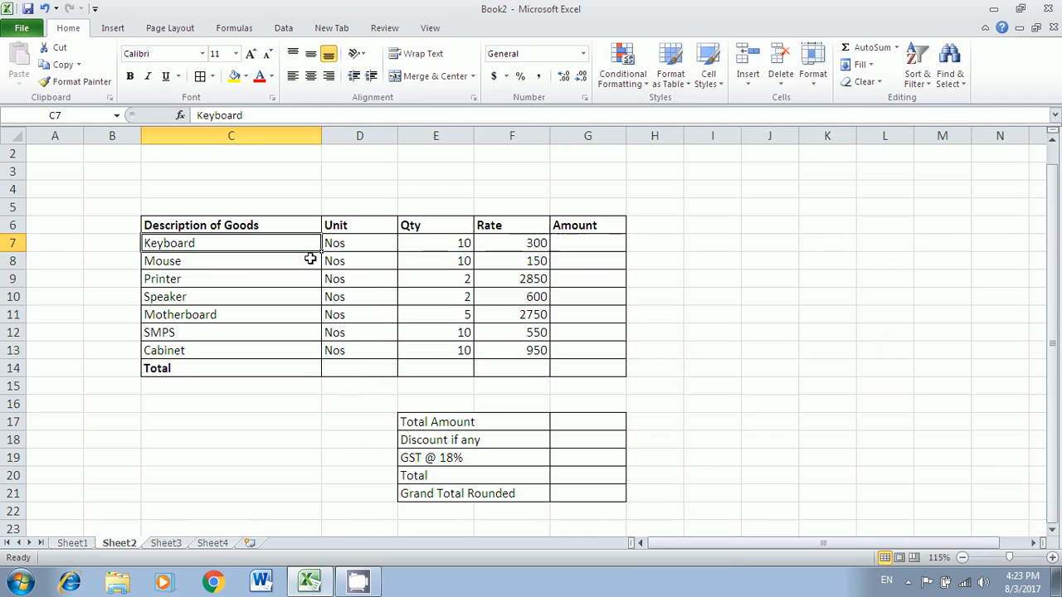
{"action": "left_click", "coordinate": [463, 247]}
{"action": "left_click", "coordinate": [523, 248]}
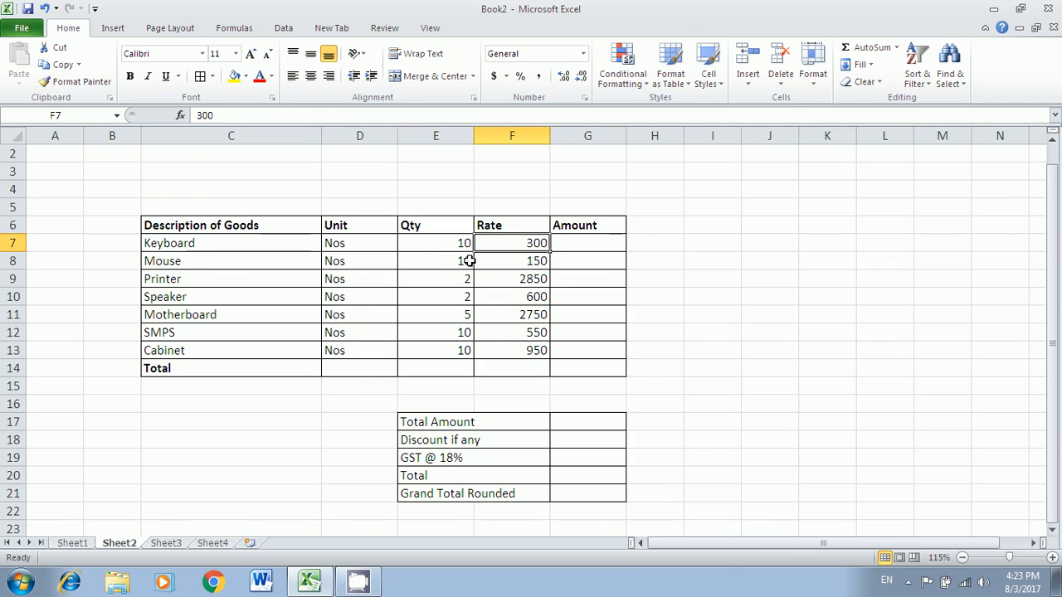
{"action": "left_click", "coordinate": [446, 251]}
{"action": "left_click", "coordinate": [614, 246]}
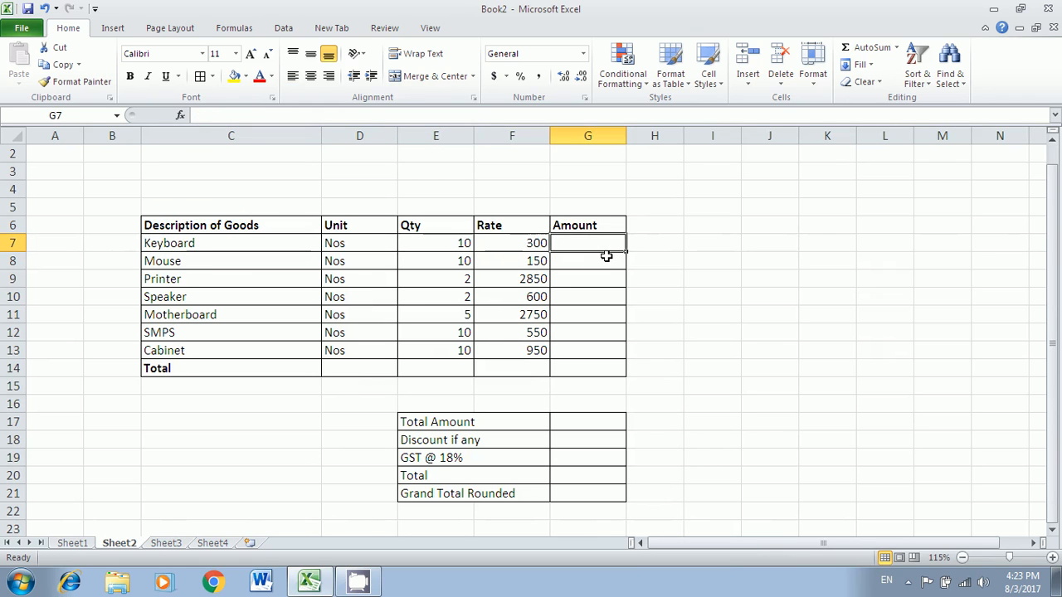
- Enter =E7*F7 in G7 to get the Keyboard amount
{"action": "type", "text": "="}
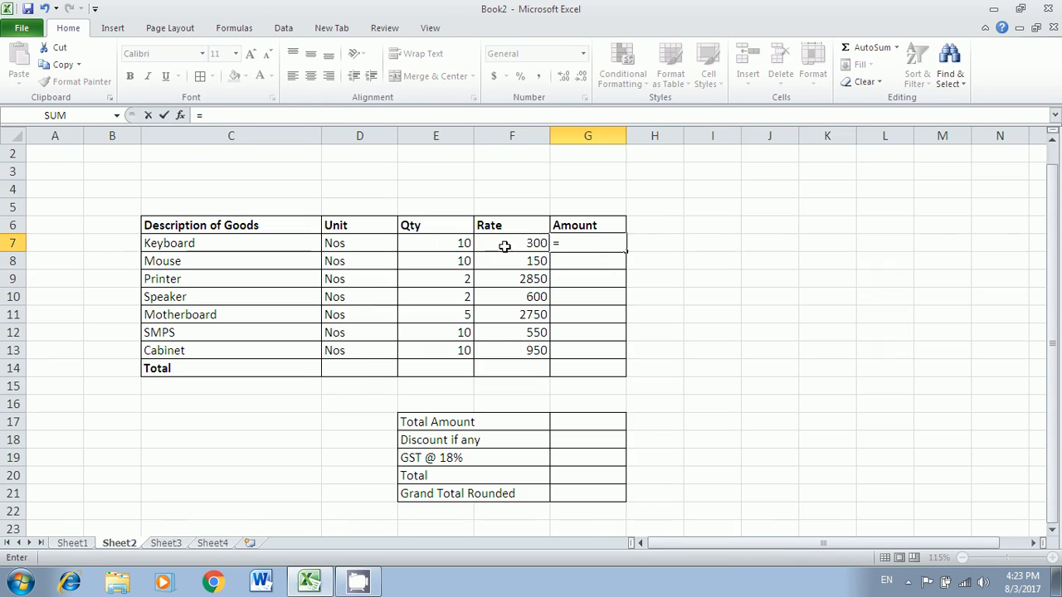
{"action": "left_click", "coordinate": [448, 245]}
{"action": "left_click", "coordinate": [503, 244]}
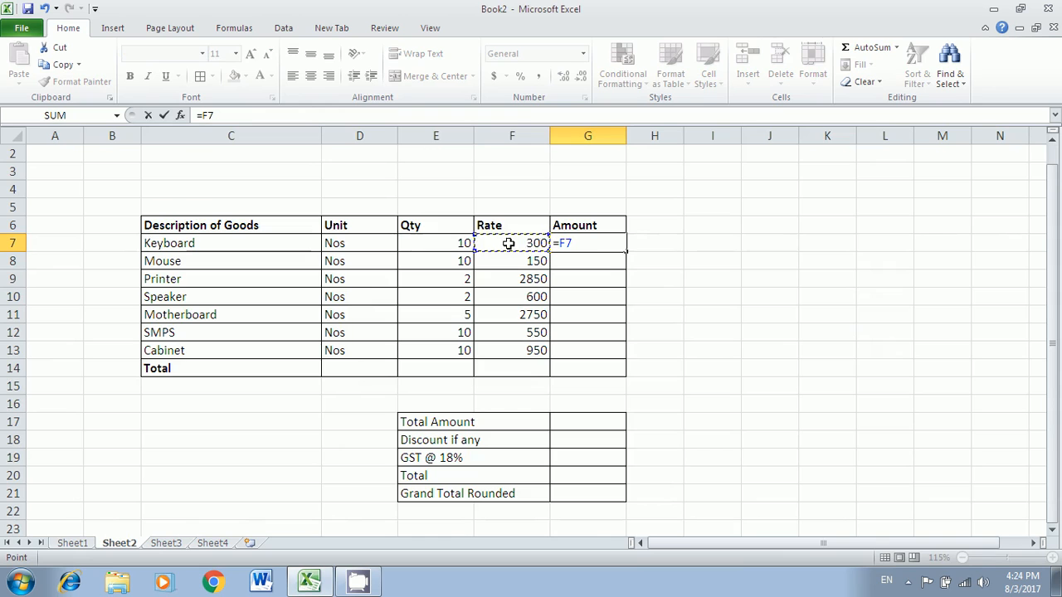
{"action": "left_click", "coordinate": [439, 246]}
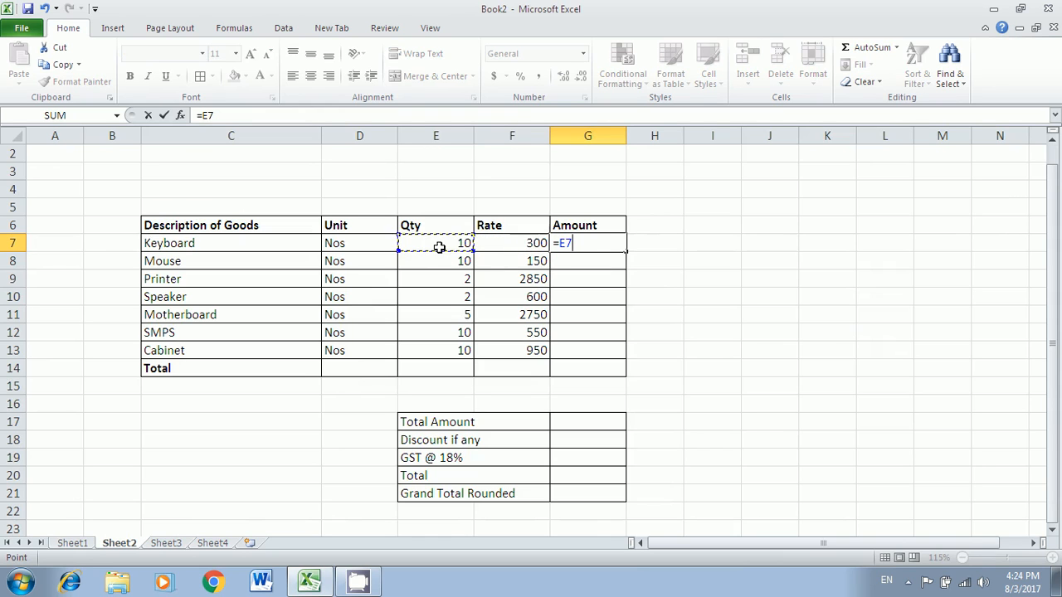
{"action": "type", "text": "*F7"}
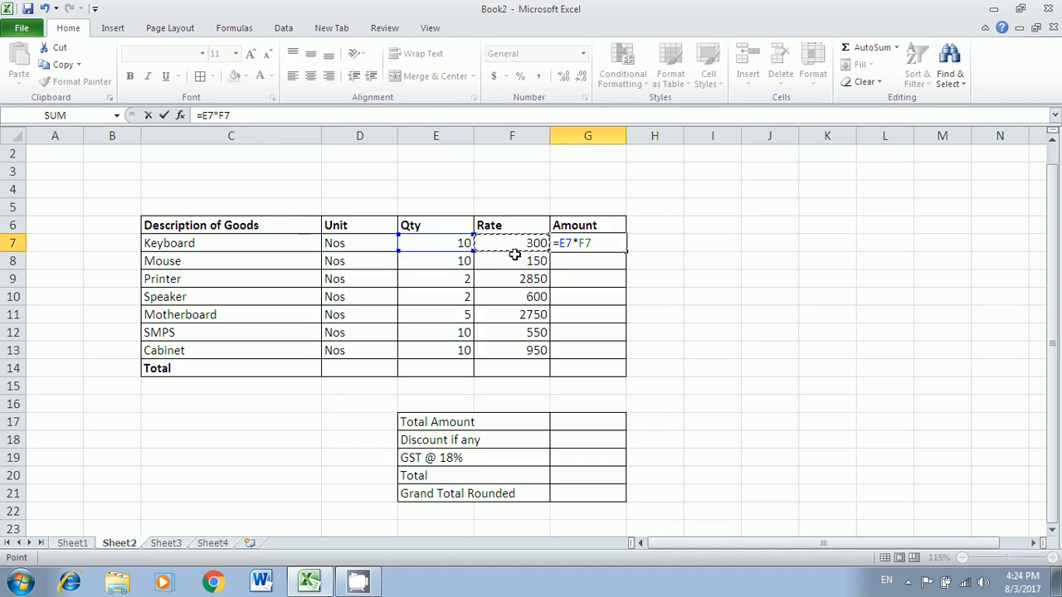
{"action": "key", "text": "Return"}
{"action": "left_click", "coordinate": [611, 243]}
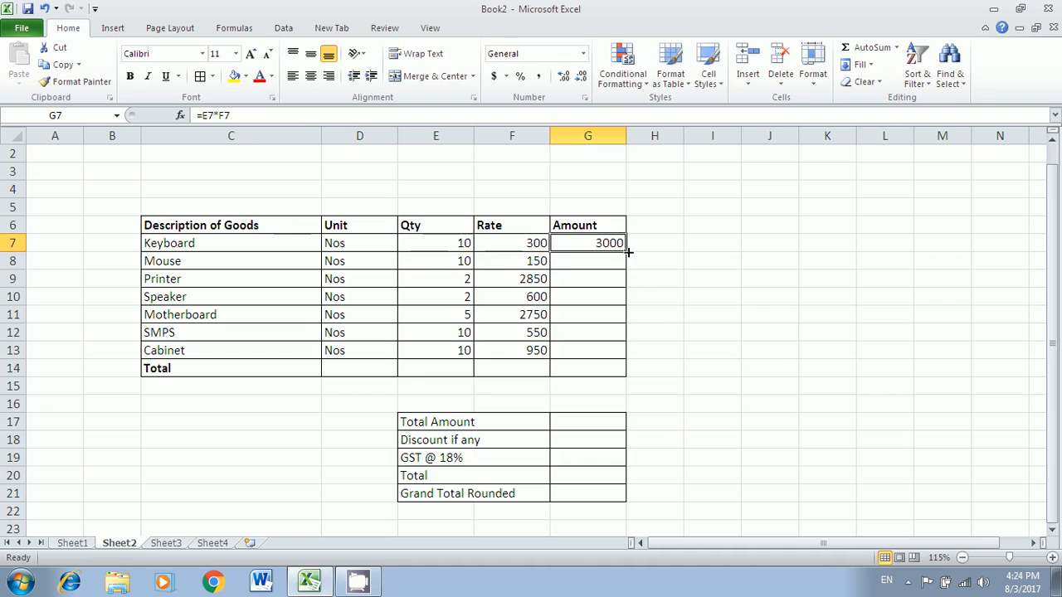
{"action": "double_click", "coordinate": [610, 244]}
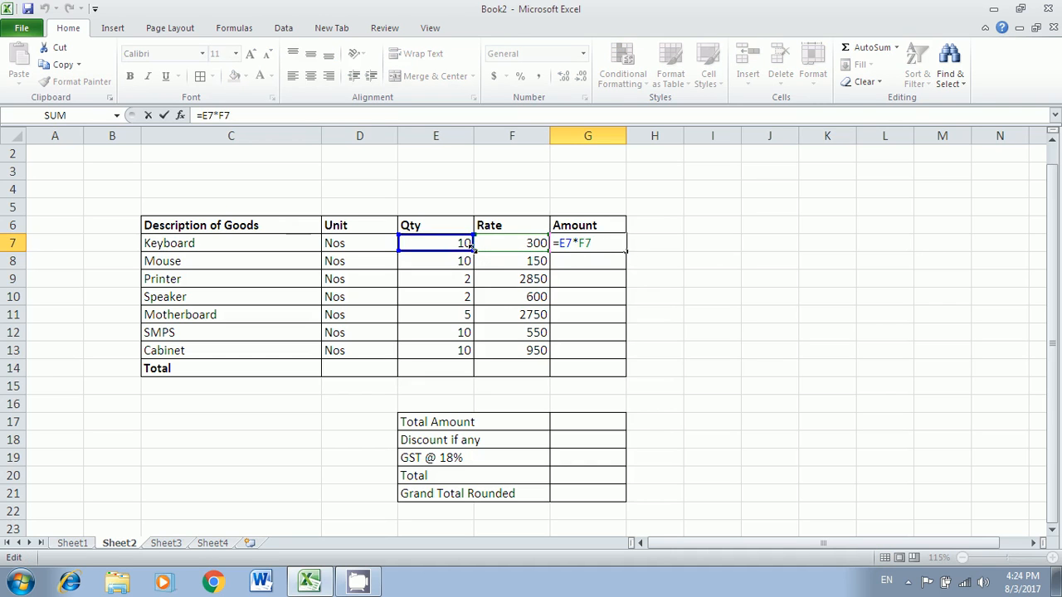
{"action": "key", "text": "Return"}
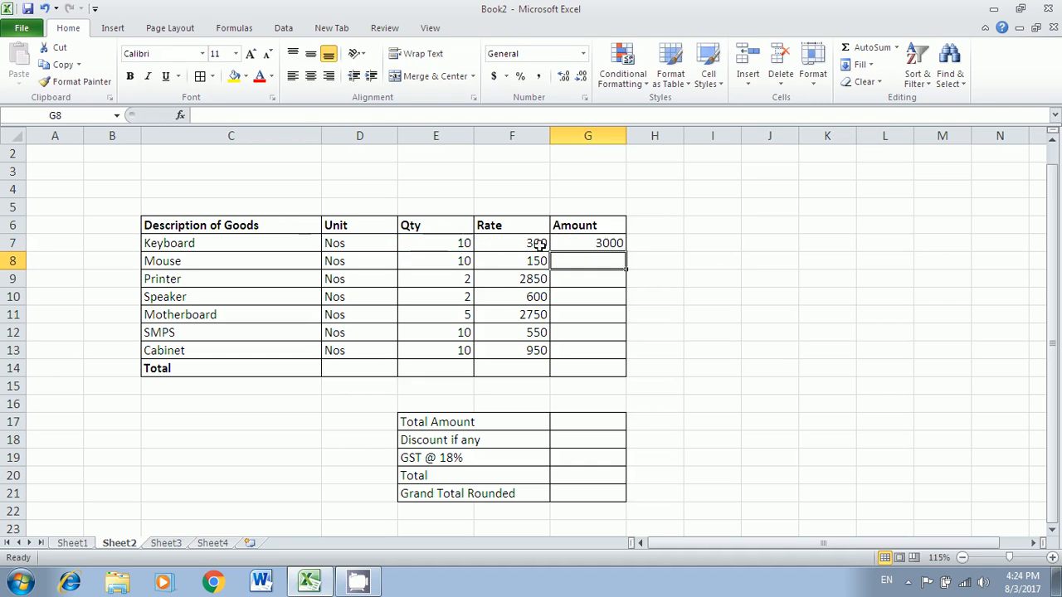
- Fill the G7 formula down the Amount column and clear the stray 0 in G14
{"action": "left_click", "coordinate": [612, 243]}
{"action": "left_click_drag", "start_coordinate": [629, 255], "coordinate": [631, 377]}
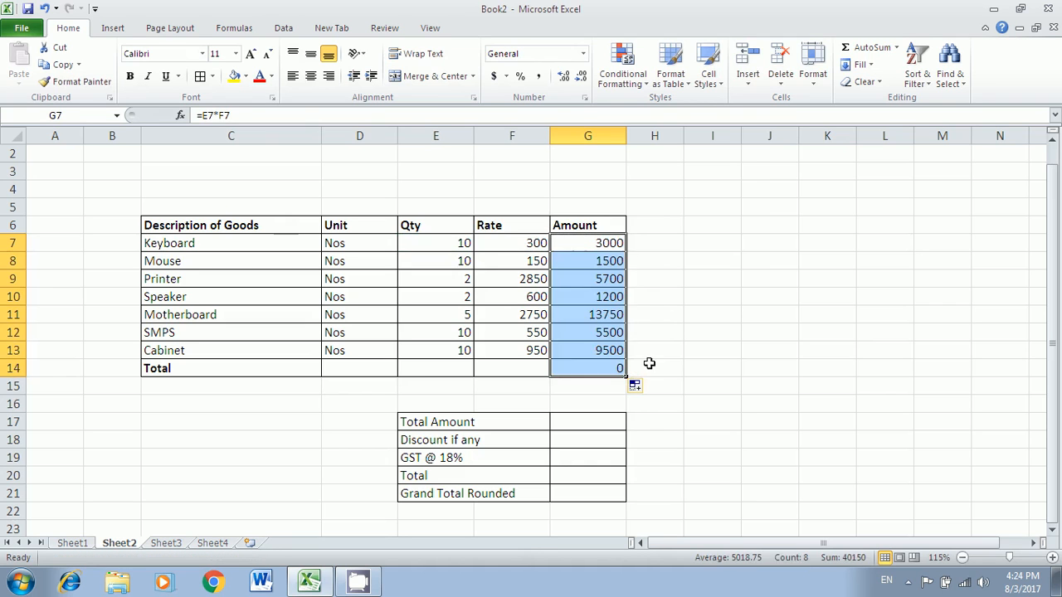
{"action": "left_click", "coordinate": [644, 357]}
{"action": "left_click", "coordinate": [614, 366]}
{"action": "key", "text": "Delete"}
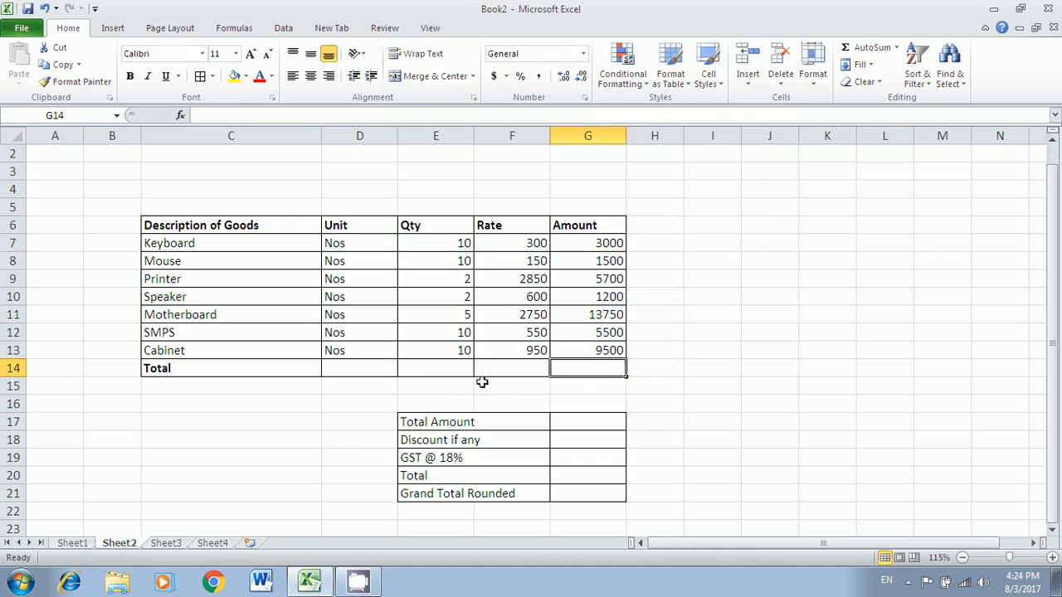
{"action": "left_click", "coordinate": [220, 373]}
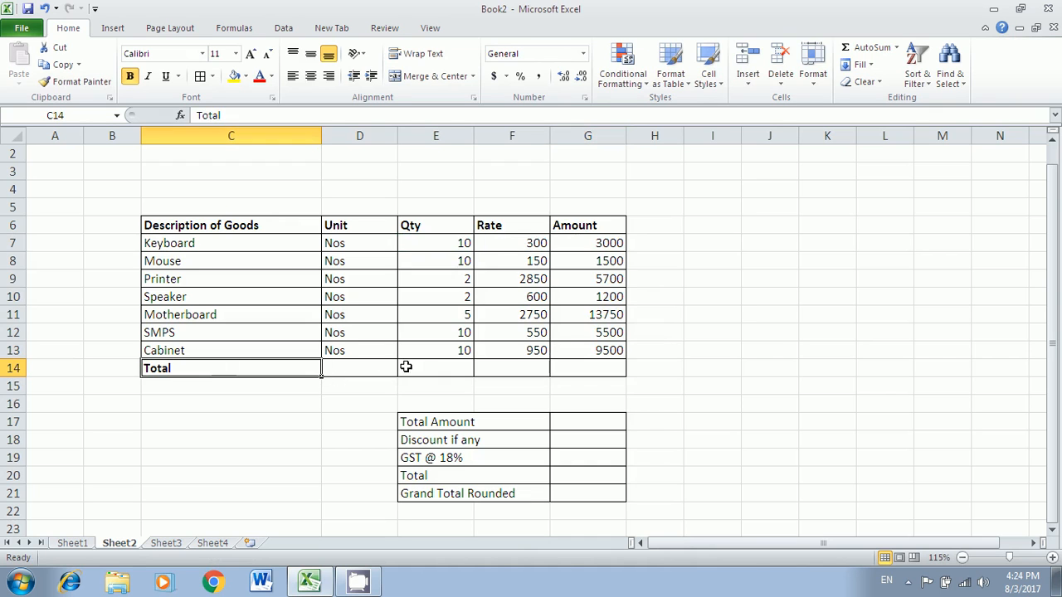
{"action": "left_click", "coordinate": [561, 370]}
- Go over the Keyboard, Mouse, Speaker and Motherboard quantities
{"action": "left_click", "coordinate": [456, 244]}
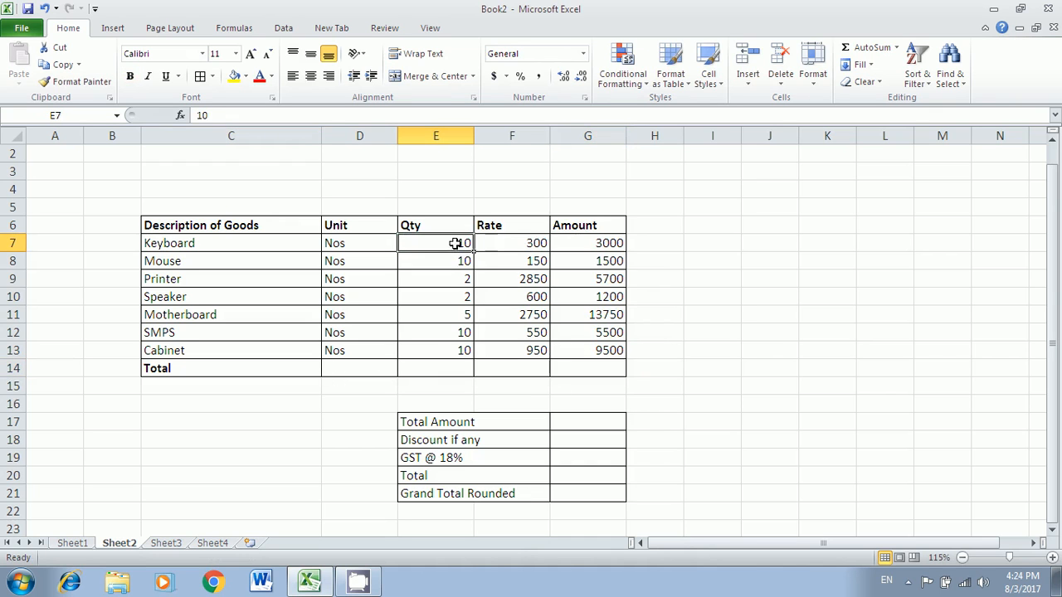
{"action": "left_click", "coordinate": [450, 264]}
{"action": "left_click", "coordinate": [445, 299]}
{"action": "left_click", "coordinate": [445, 320]}
- Total the quantities in E14 with =SUM(E7:E13), giving 49
{"action": "left_click", "coordinate": [446, 339]}
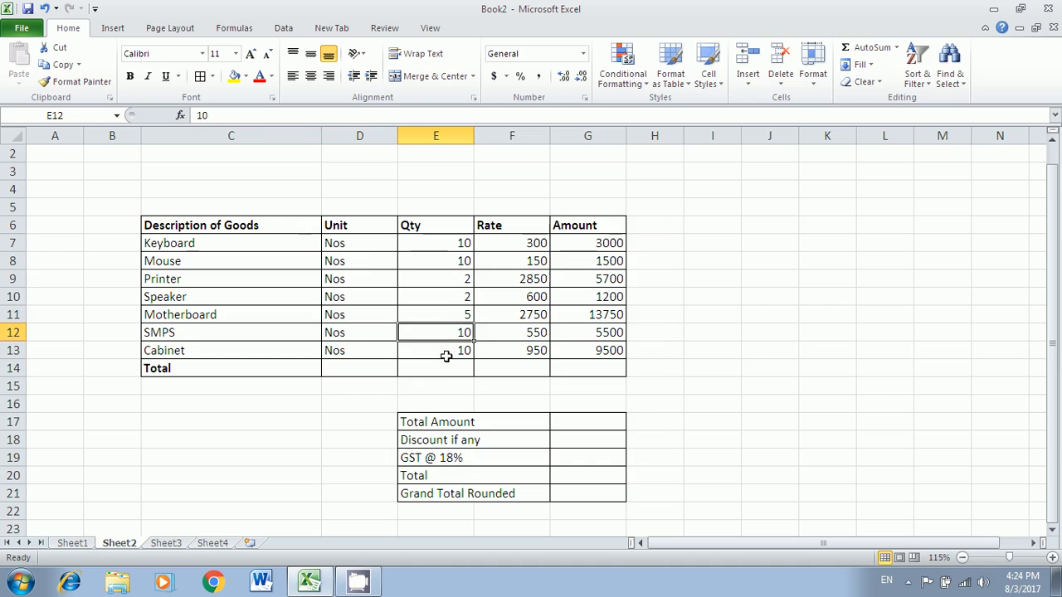
{"action": "left_click", "coordinate": [451, 367]}
{"action": "type", "text": "="}
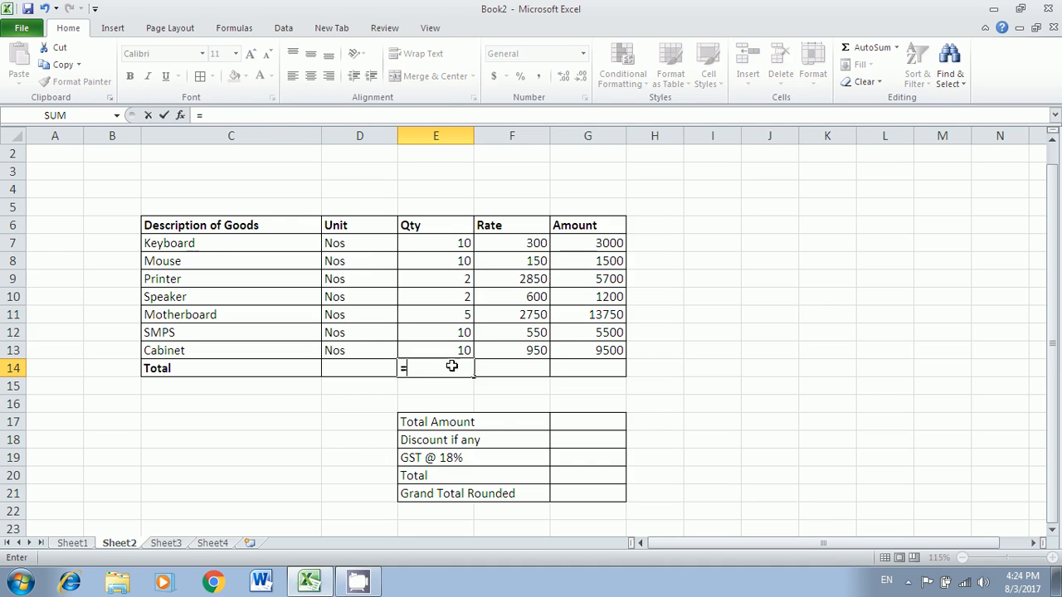
{"action": "type", "text": "sum("}
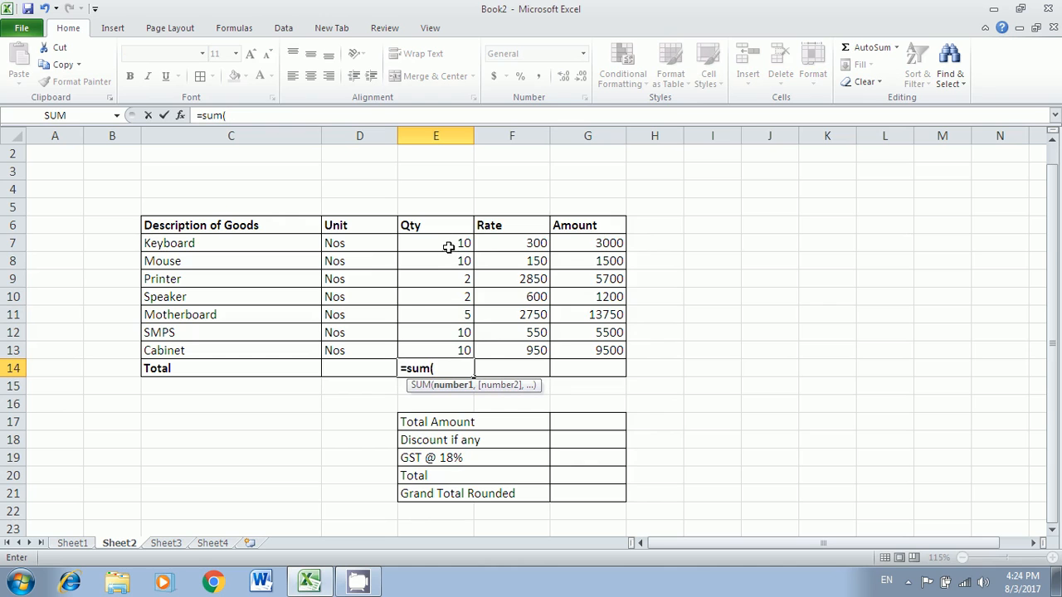
{"action": "left_click_drag", "start_coordinate": [448, 246], "coordinate": [438, 355]}
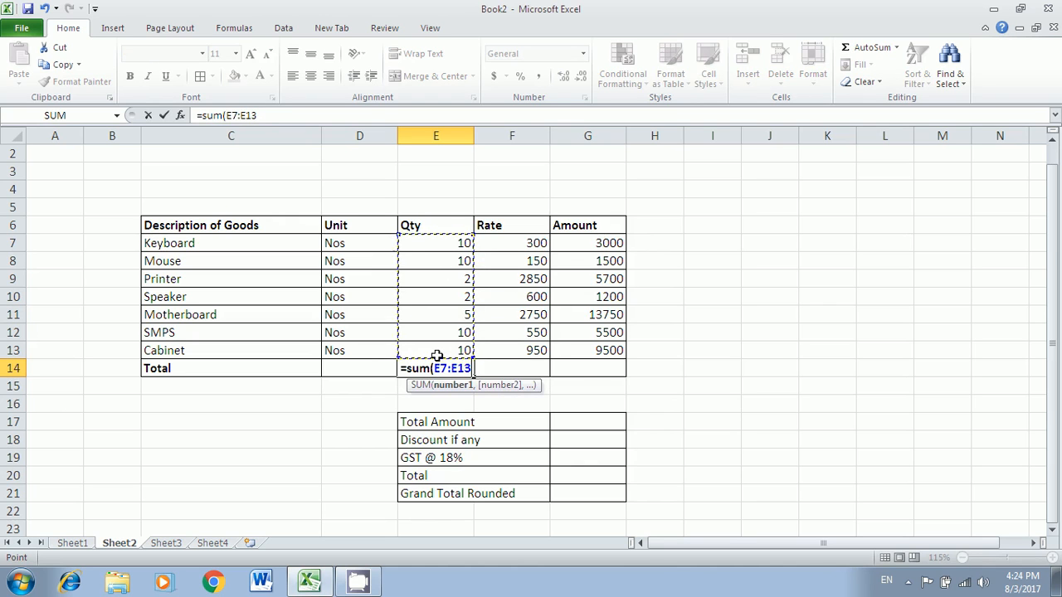
{"action": "key", "text": "Return"}
{"action": "left_click", "coordinate": [464, 368]}
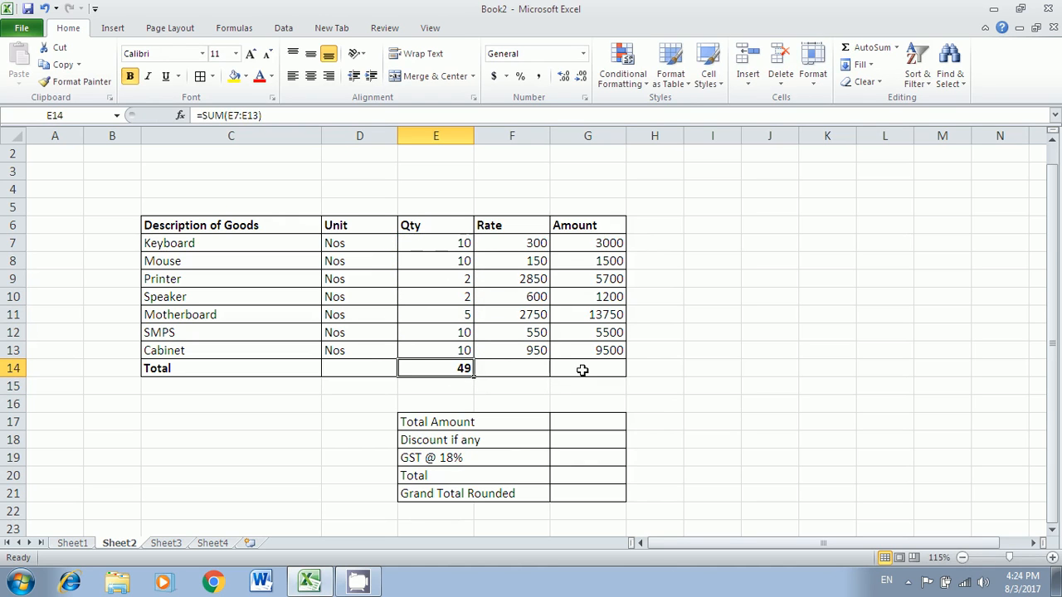
- Total the amounts in G14 with =SUM(G7:G13), giving 40150, and make it bold
{"action": "left_click", "coordinate": [584, 369]}
{"action": "type", "text": "="}
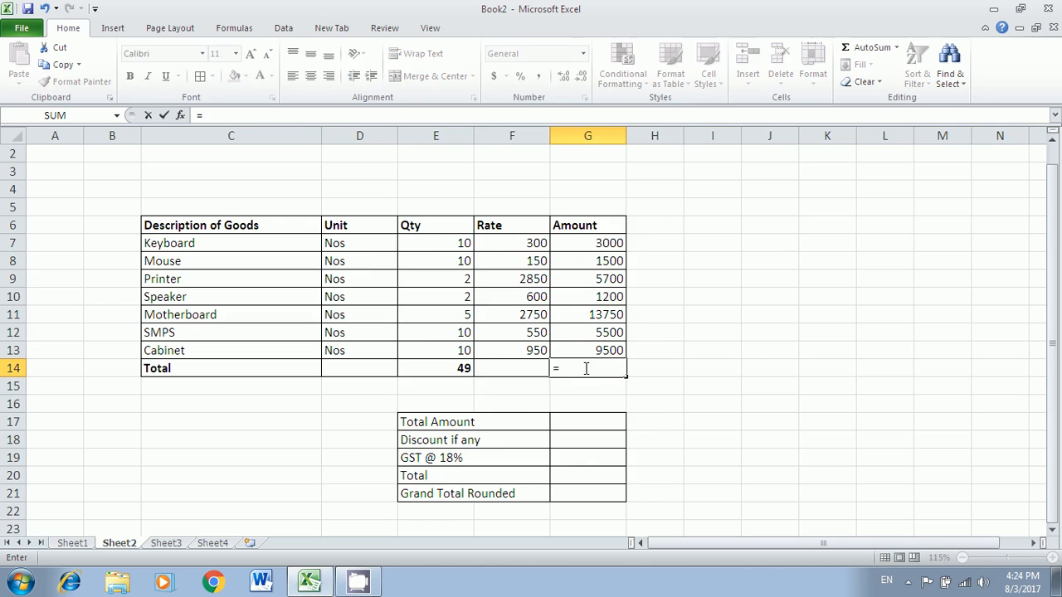
{"action": "type", "text": "sum("}
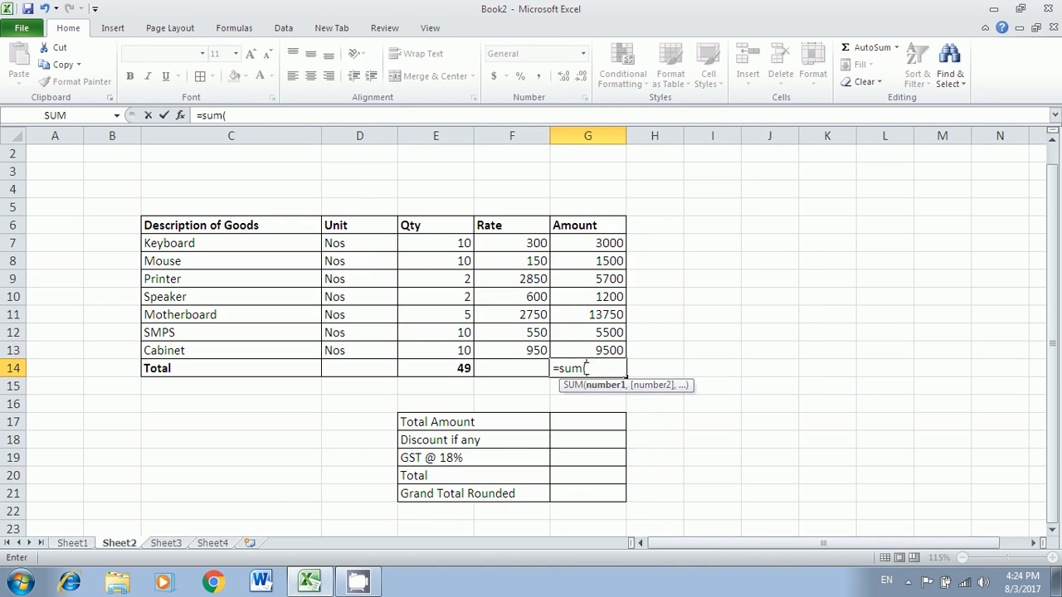
{"action": "left_click_drag", "start_coordinate": [592, 244], "coordinate": [594, 348]}
{"action": "key", "text": "Return"}
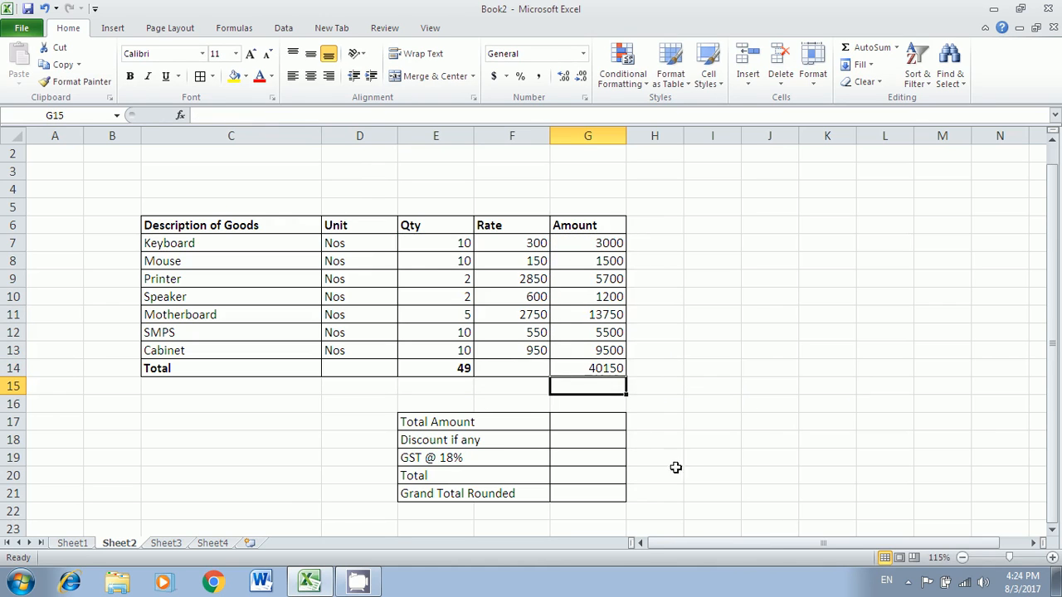
{"action": "left_click", "coordinate": [600, 369]}
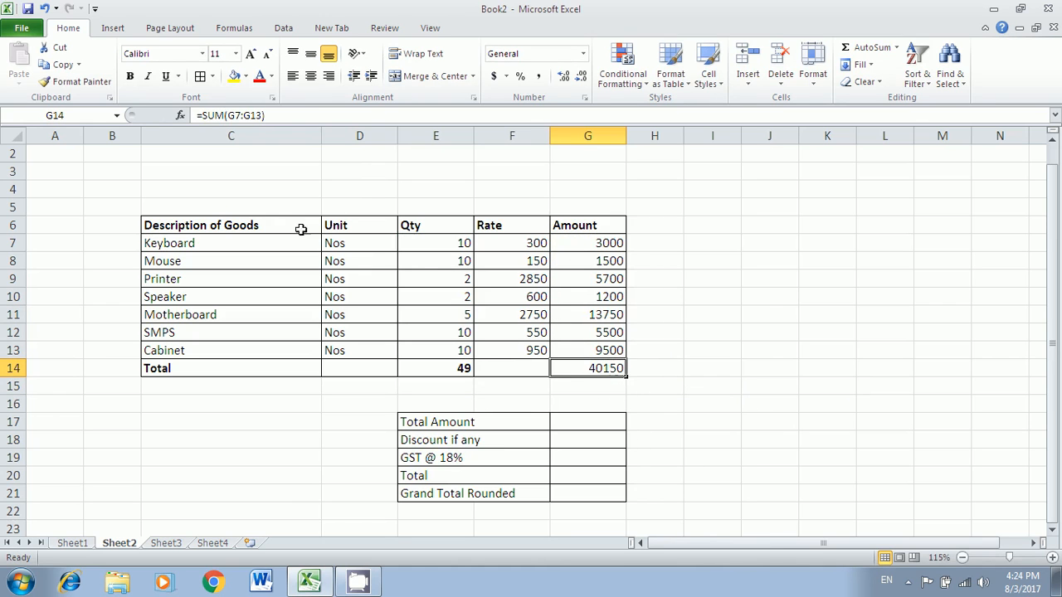
{"action": "left_click", "coordinate": [129, 76]}
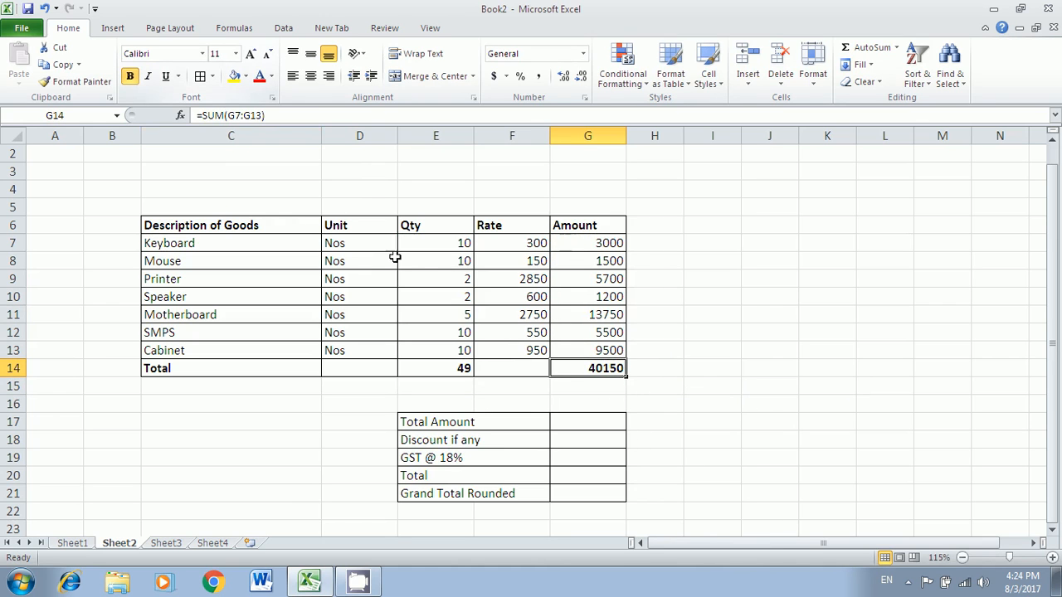
- Count the listed goods in D14 with =COUNTA(D7:D13), showing 7
{"action": "left_click", "coordinate": [223, 369]}
{"action": "left_click", "coordinate": [542, 369]}
{"action": "left_click", "coordinate": [596, 367]}
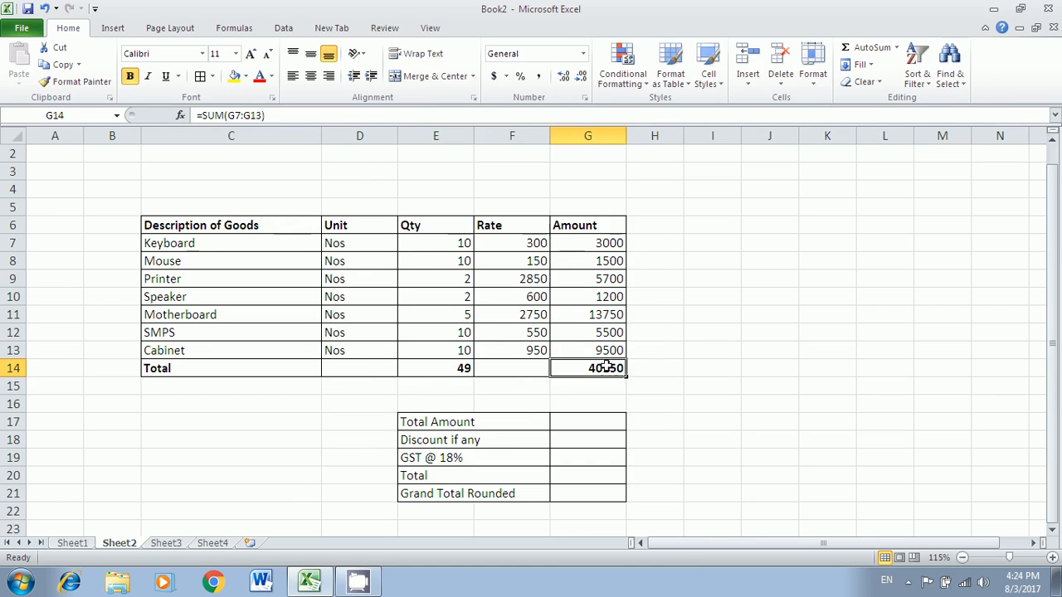
{"action": "left_click", "coordinate": [365, 372]}
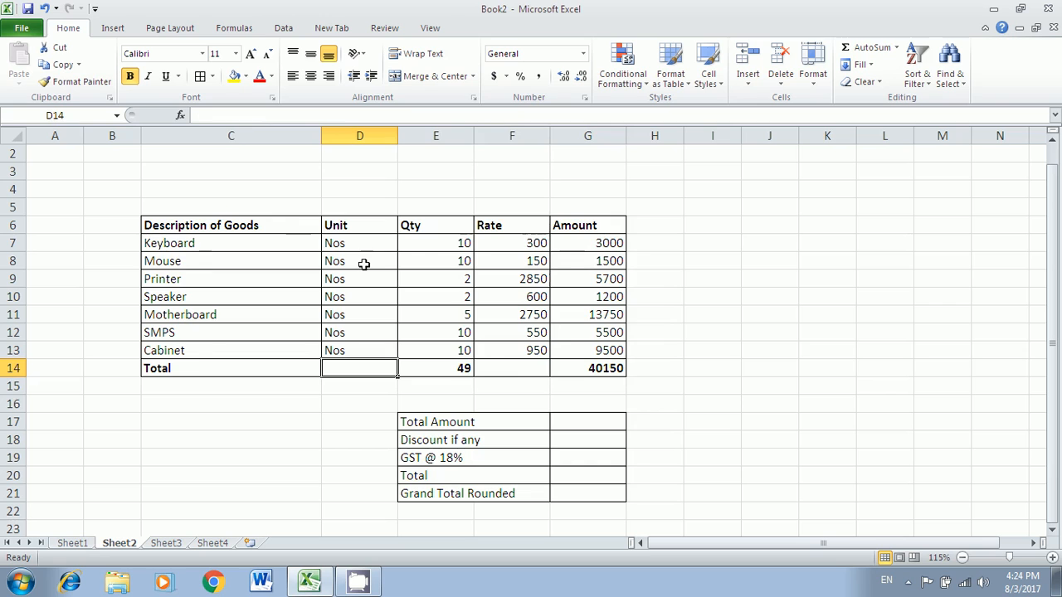
{"action": "type", "text": "="}
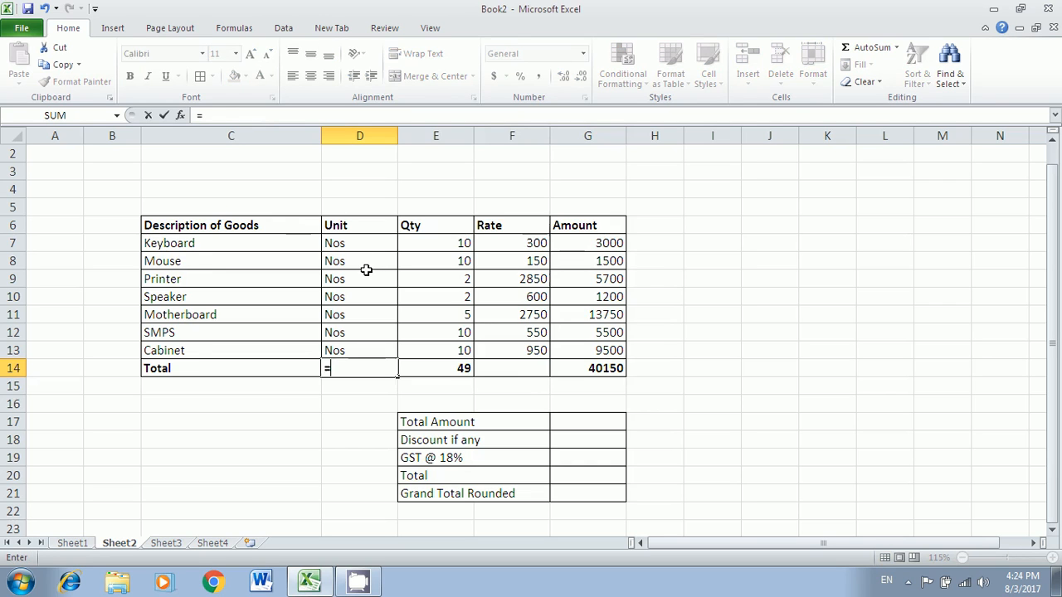
{"action": "type", "text": "counta("}
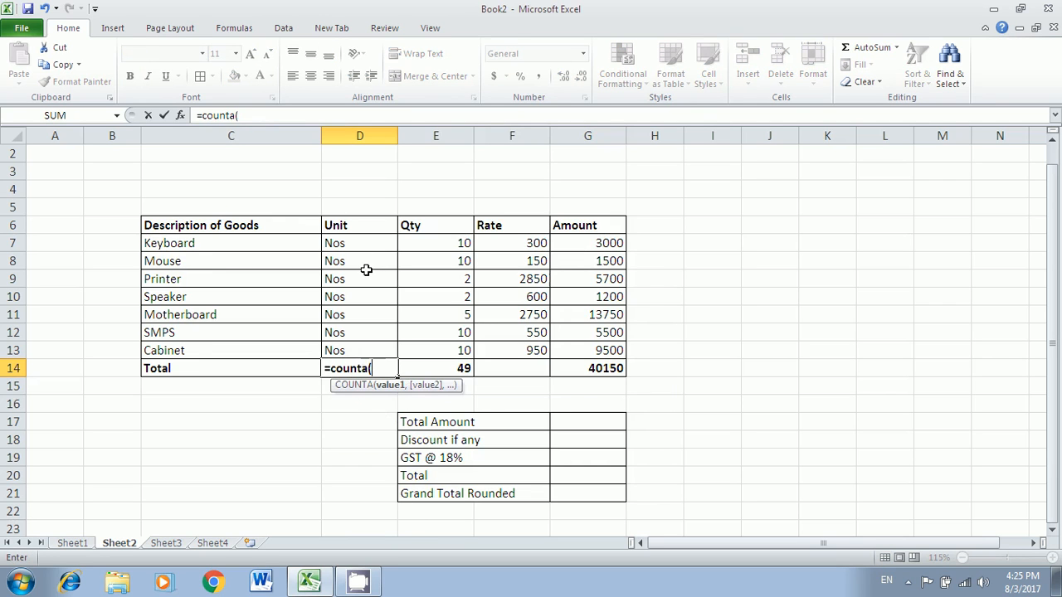
{"action": "left_click_drag", "start_coordinate": [364, 246], "coordinate": [360, 347]}
{"action": "key", "text": "Return"}
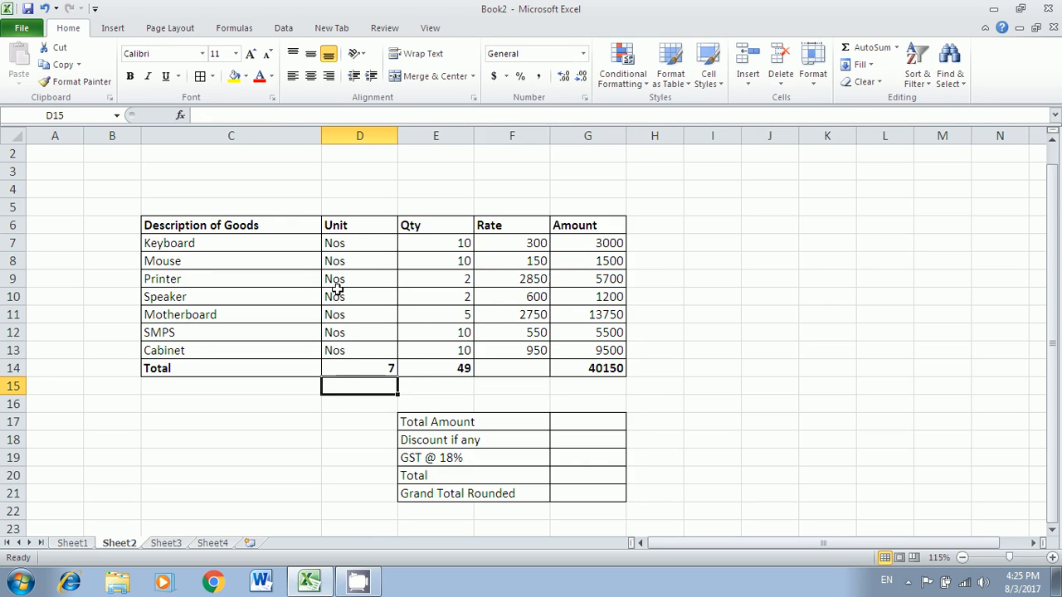
{"action": "left_click", "coordinate": [459, 368]}
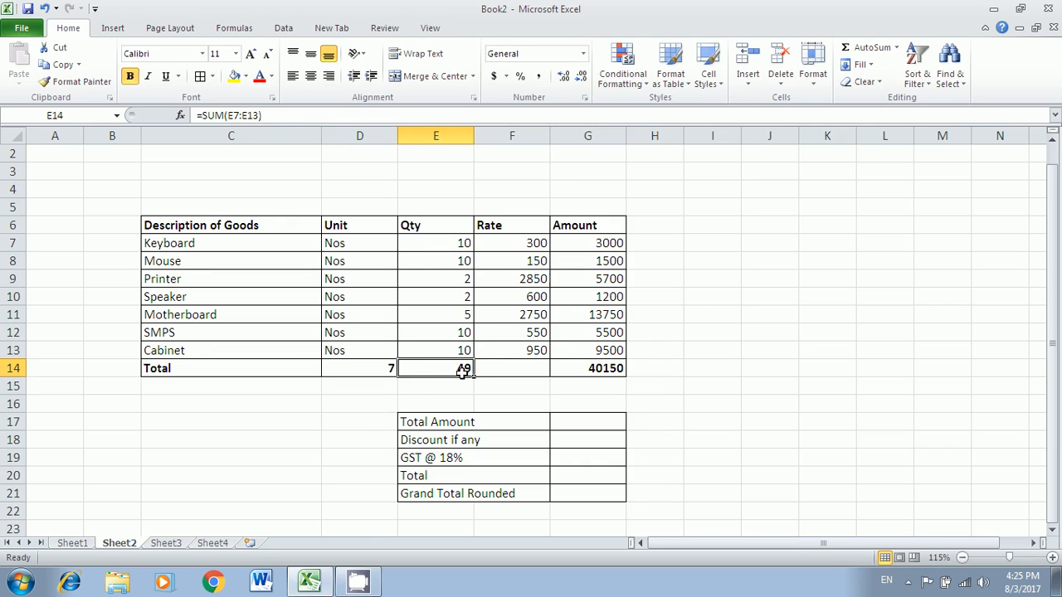
- Make only the Grand Total Rounded label bold in the summary block
{"action": "left_click", "coordinate": [580, 371]}
{"action": "left_click", "coordinate": [423, 423]}
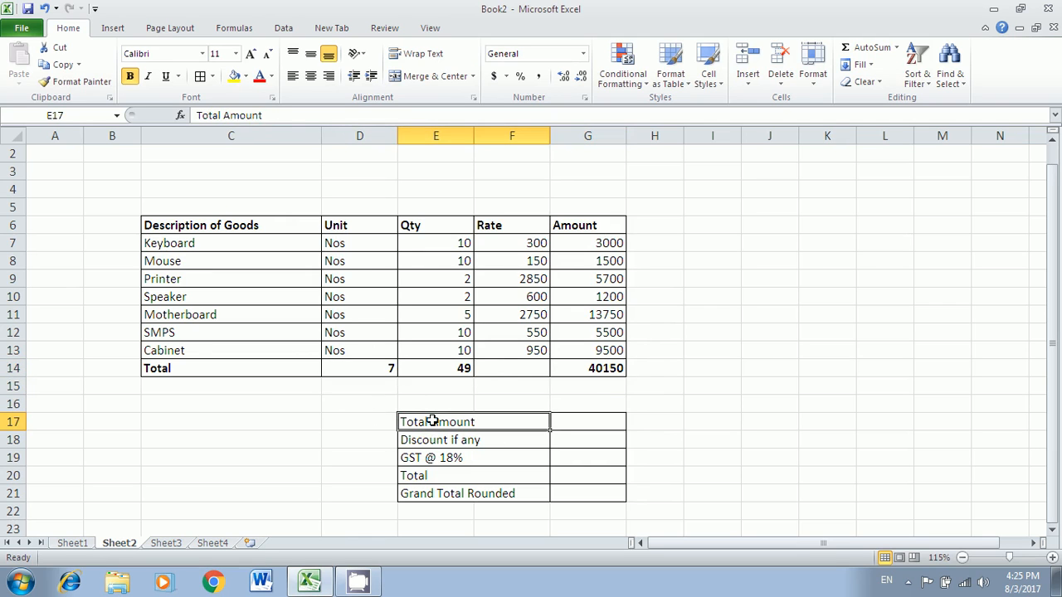
{"action": "left_click", "coordinate": [431, 444]}
{"action": "left_click", "coordinate": [434, 423]}
{"action": "left_click_drag", "start_coordinate": [422, 499], "coordinate": [422, 500]}
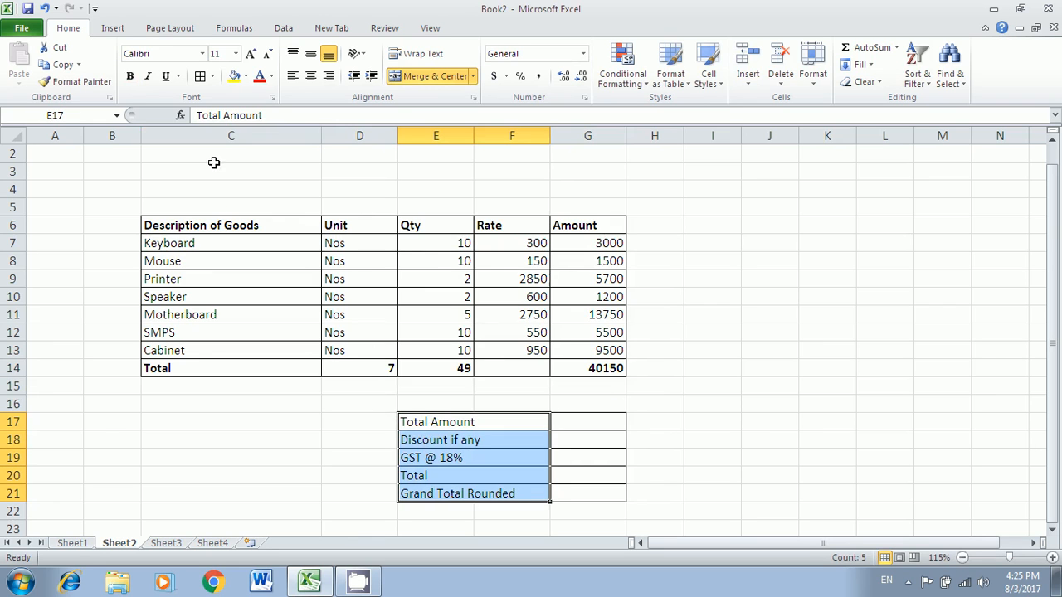
{"action": "left_click", "coordinate": [130, 75]}
{"action": "left_click", "coordinate": [129, 75]}
{"action": "left_click", "coordinate": [435, 488]}
{"action": "left_click", "coordinate": [129, 76]}
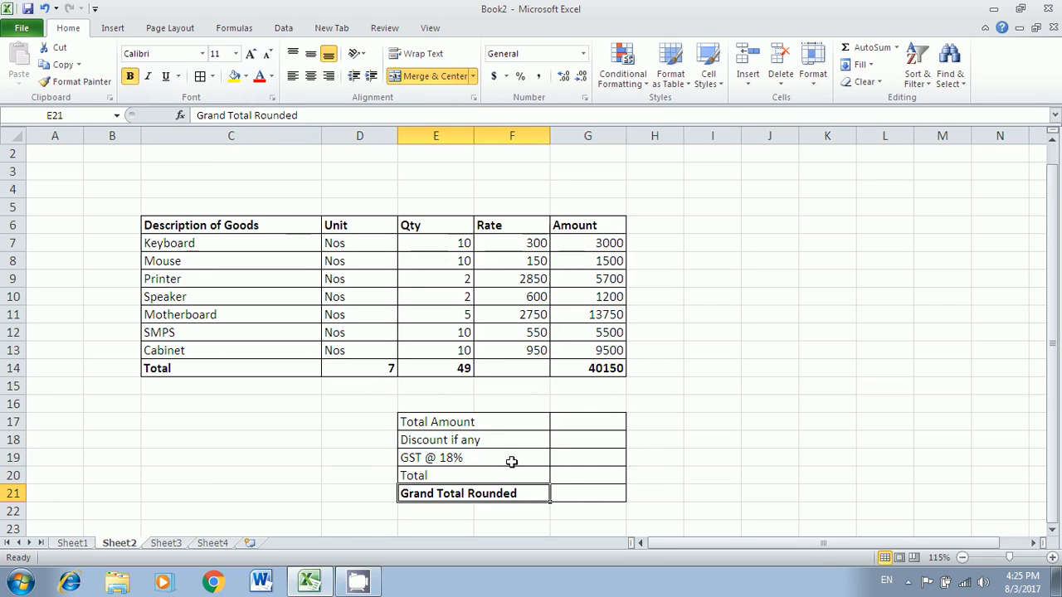
{"action": "left_click", "coordinate": [551, 489]}
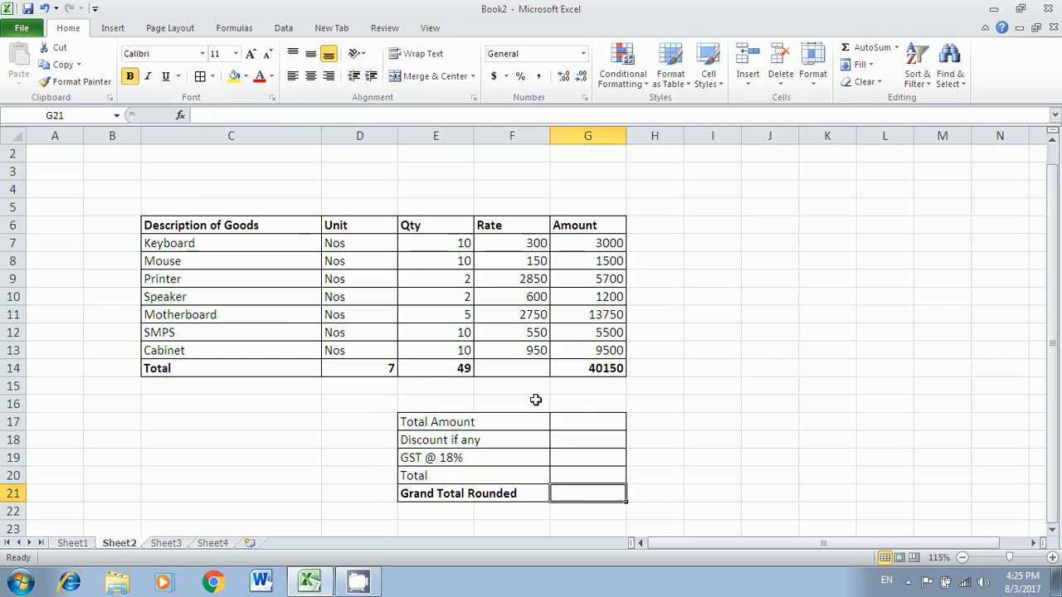
- Set Total Amount to =SUM(G7:G13), showing 40150
{"action": "left_click", "coordinate": [573, 422]}
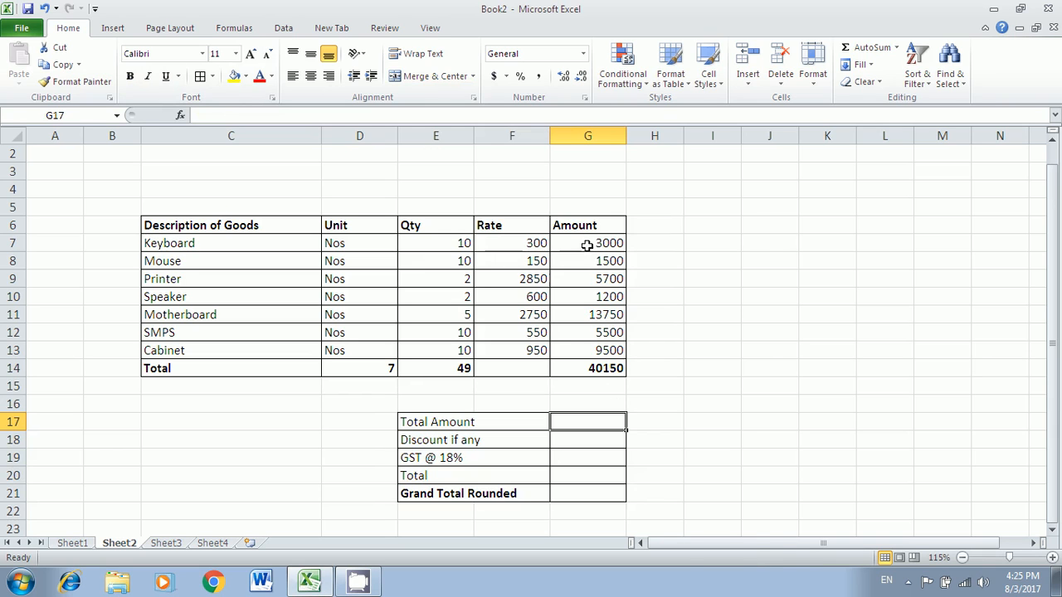
{"action": "left_click_drag", "start_coordinate": [587, 242], "coordinate": [592, 355]}
{"action": "left_click", "coordinate": [591, 369]}
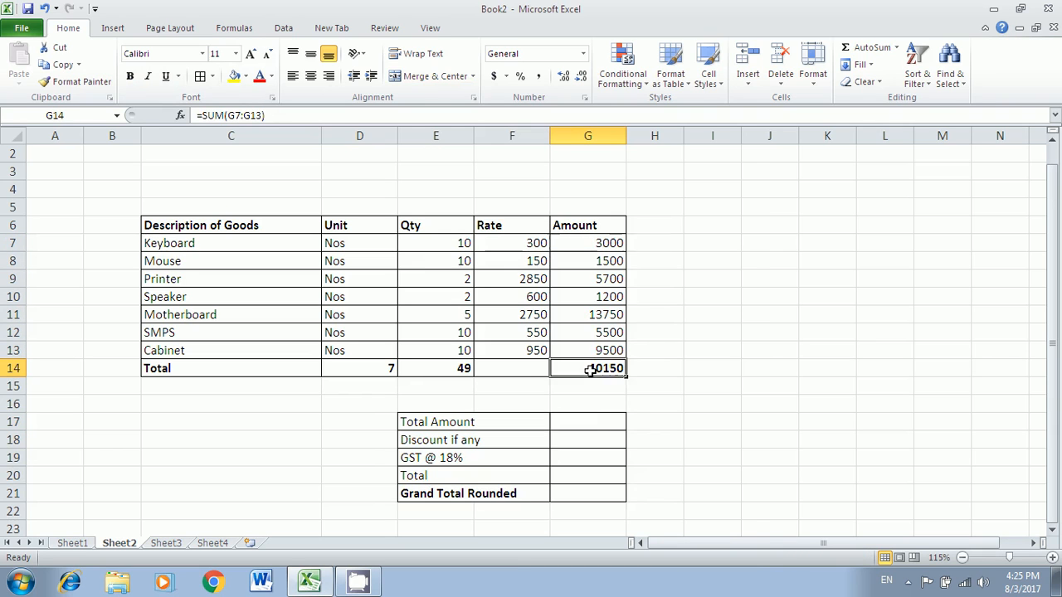
{"action": "left_click", "coordinate": [591, 421]}
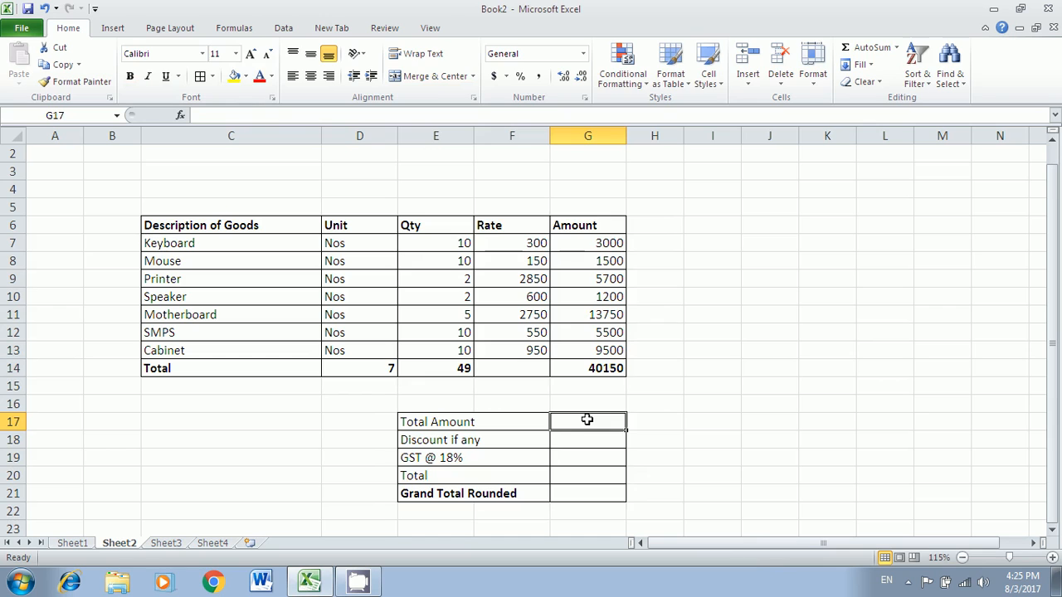
{"action": "type", "text": "=sum("}
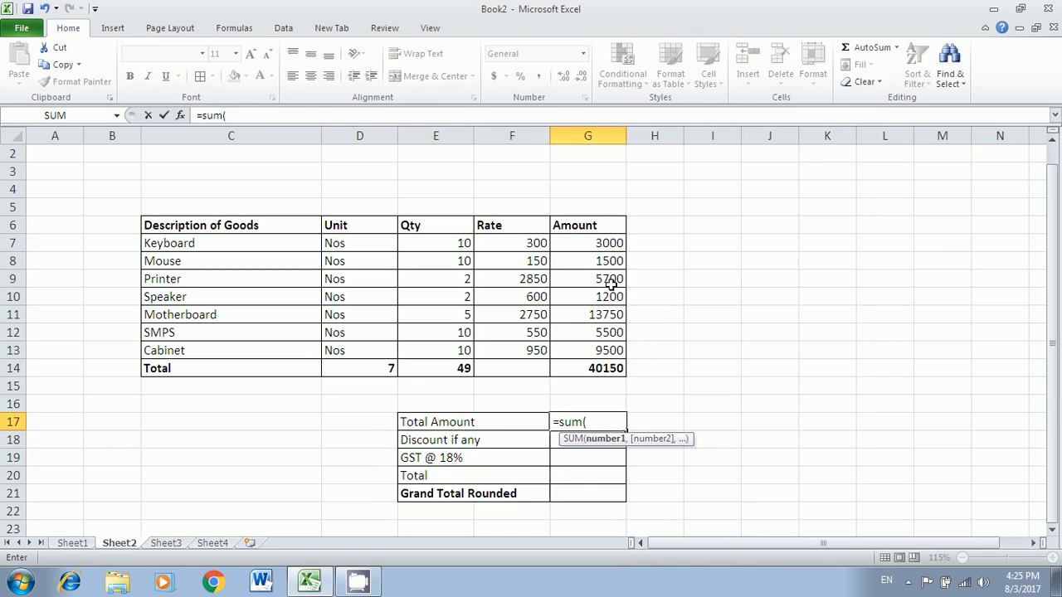
{"action": "left_click_drag", "start_coordinate": [611, 244], "coordinate": [611, 351]}
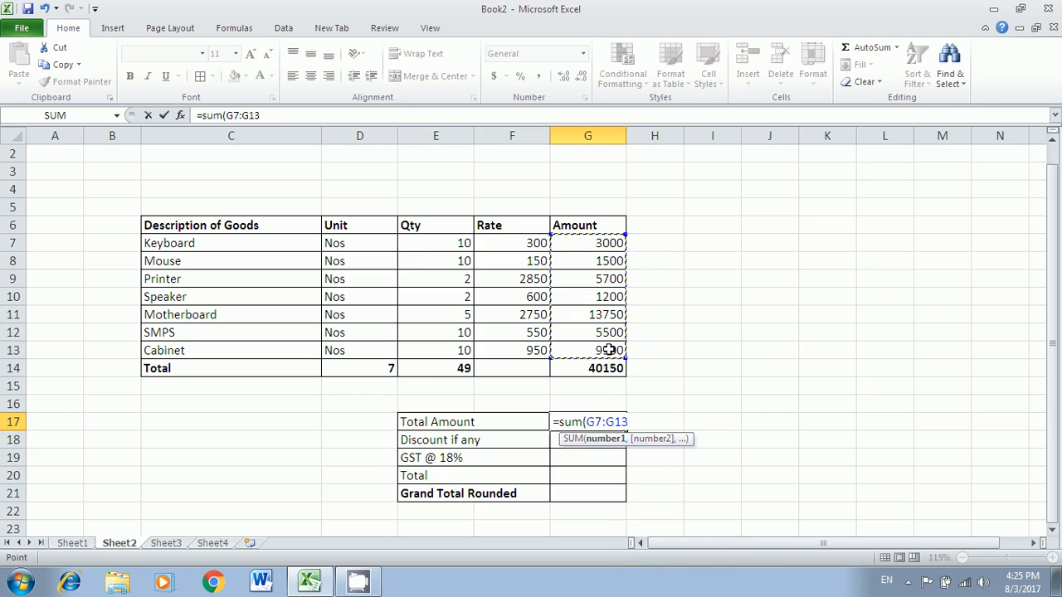
{"action": "key", "text": "Return"}
{"action": "left_click", "coordinate": [603, 371]}
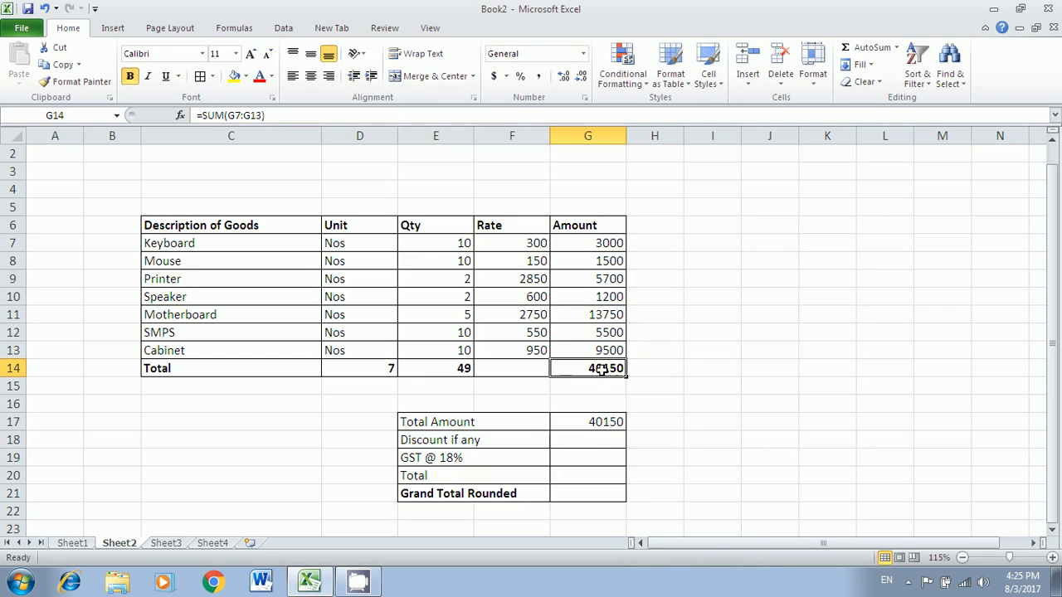
{"action": "left_click", "coordinate": [601, 441]}
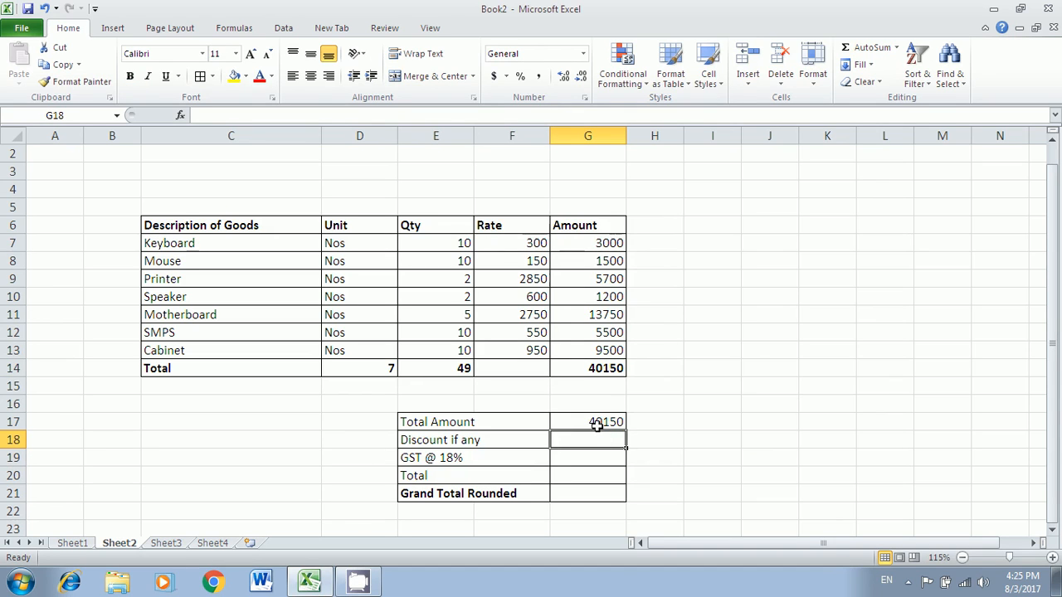
- Enter a -50 discount in G18 and review the Total Amount and discount cells
{"action": "type", "text": "-50"}
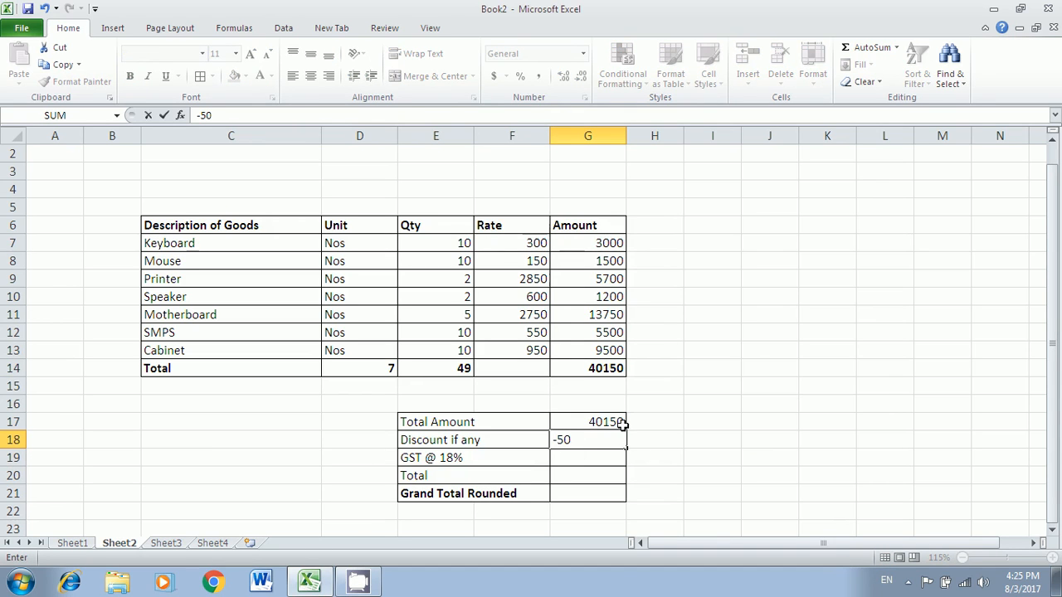
{"action": "key", "text": "Return"}
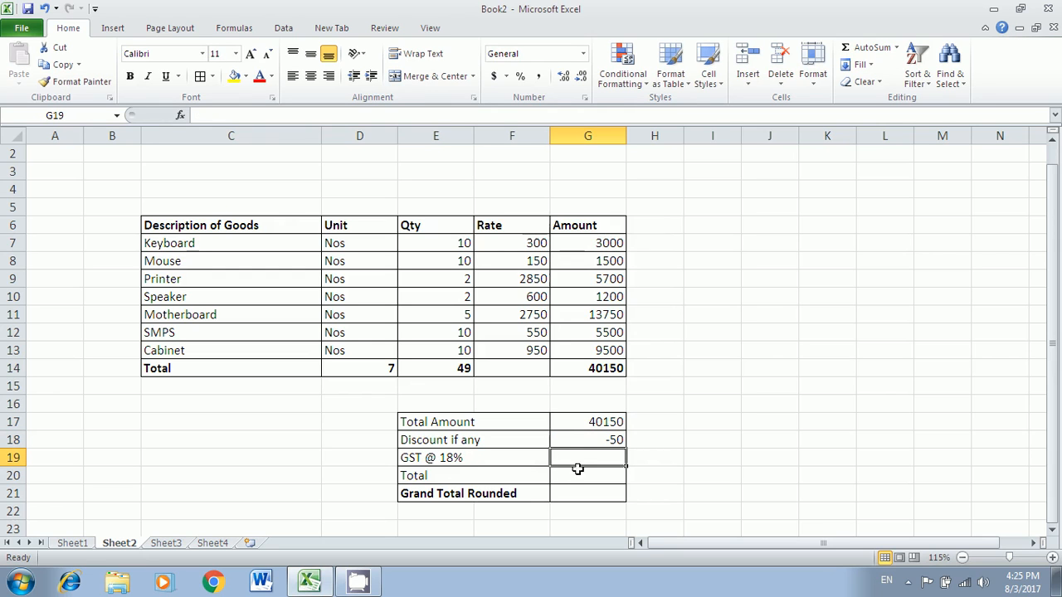
{"action": "left_click", "coordinate": [469, 462]}
{"action": "left_click", "coordinate": [579, 421]}
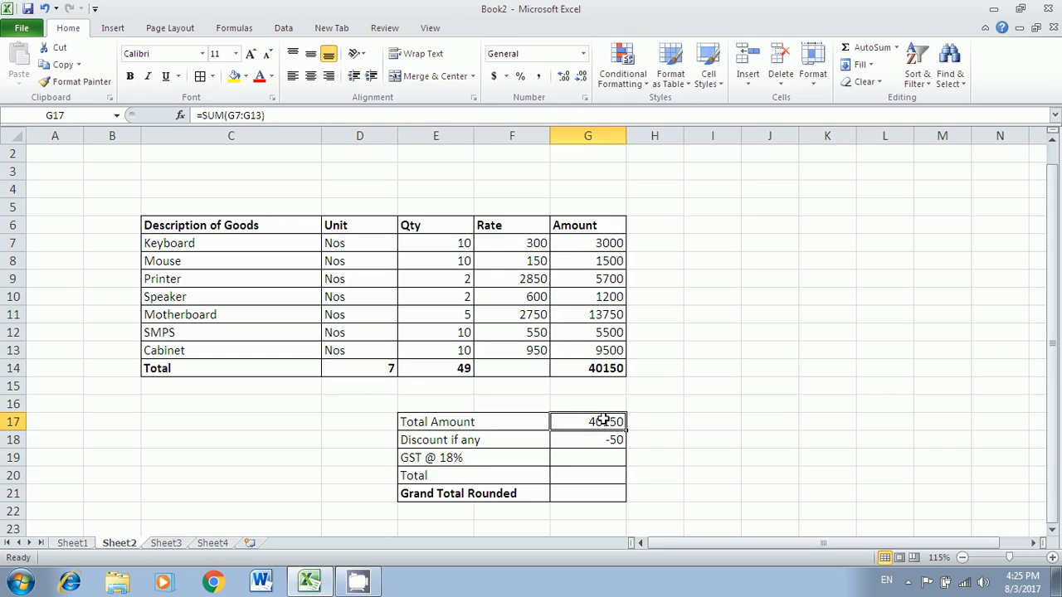
{"action": "left_click", "coordinate": [601, 439]}
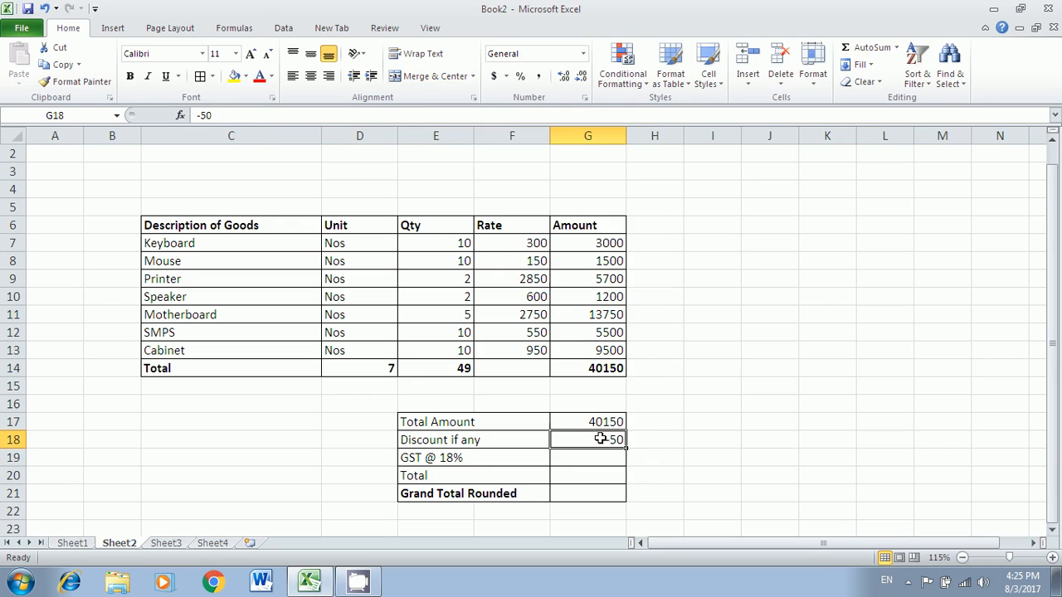
{"action": "left_click", "coordinate": [599, 457]}
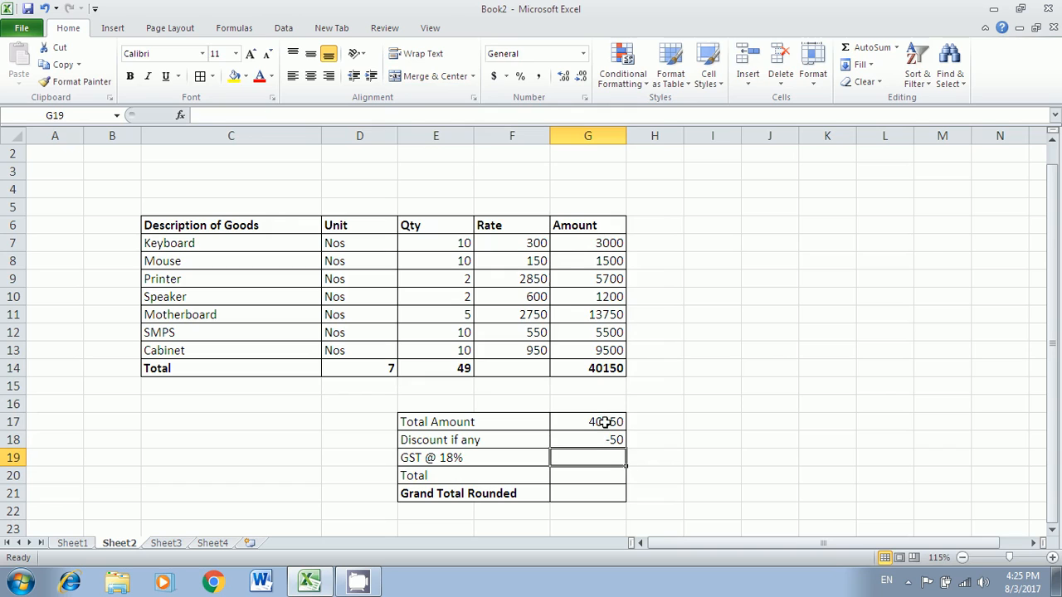
{"action": "left_click", "coordinate": [605, 423]}
{"action": "left_click", "coordinate": [605, 439]}
{"action": "left_click", "coordinate": [602, 459]}
{"action": "left_click", "coordinate": [597, 423]}
{"action": "left_click", "coordinate": [611, 436]}
{"action": "left_click", "coordinate": [603, 456]}
{"action": "left_click", "coordinate": [611, 419]}
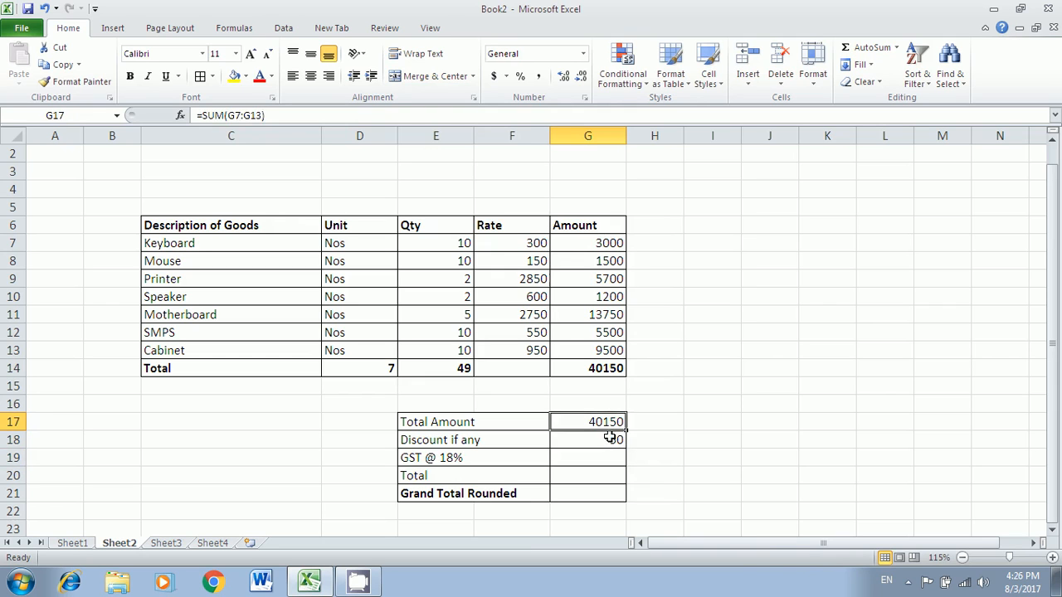
{"action": "left_click", "coordinate": [612, 438]}
{"action": "left_click_drag", "start_coordinate": [612, 424], "coordinate": [612, 439]}
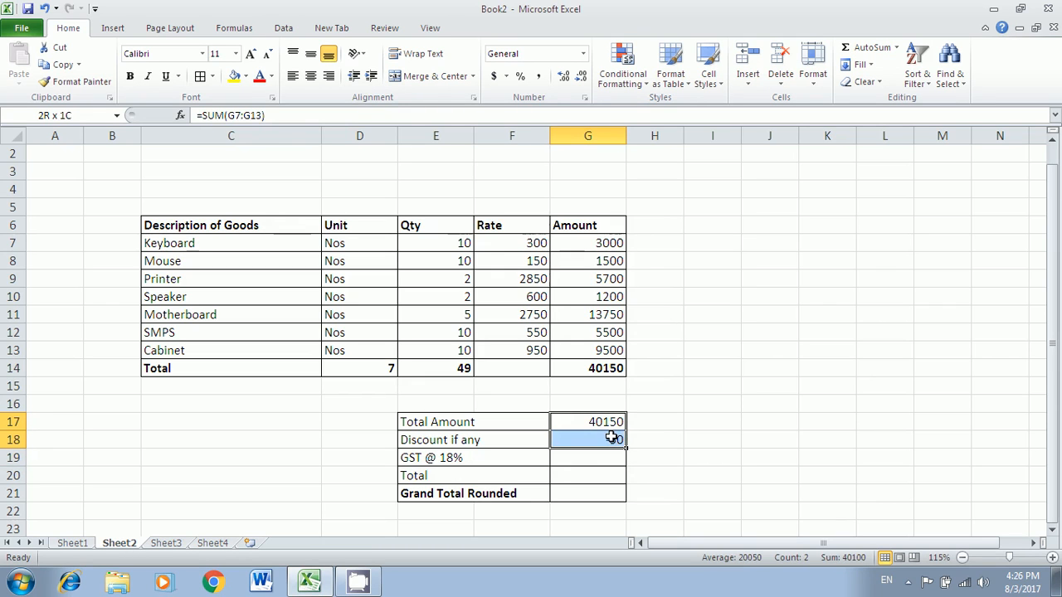
- Enter =G17*18% in G19 to compute GST of 7227
{"action": "left_click", "coordinate": [601, 457]}
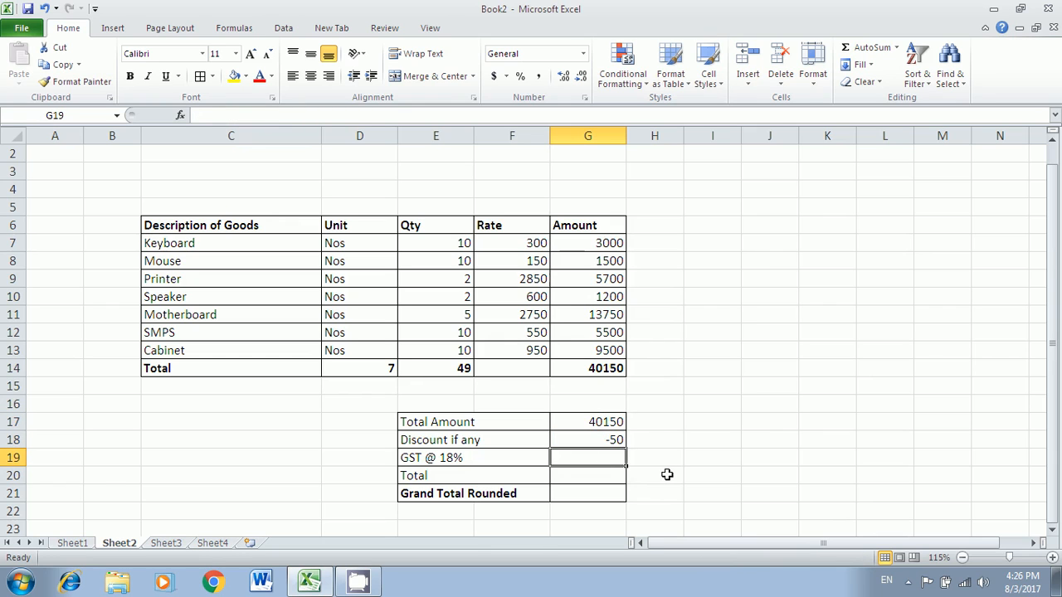
{"action": "type", "text": "="}
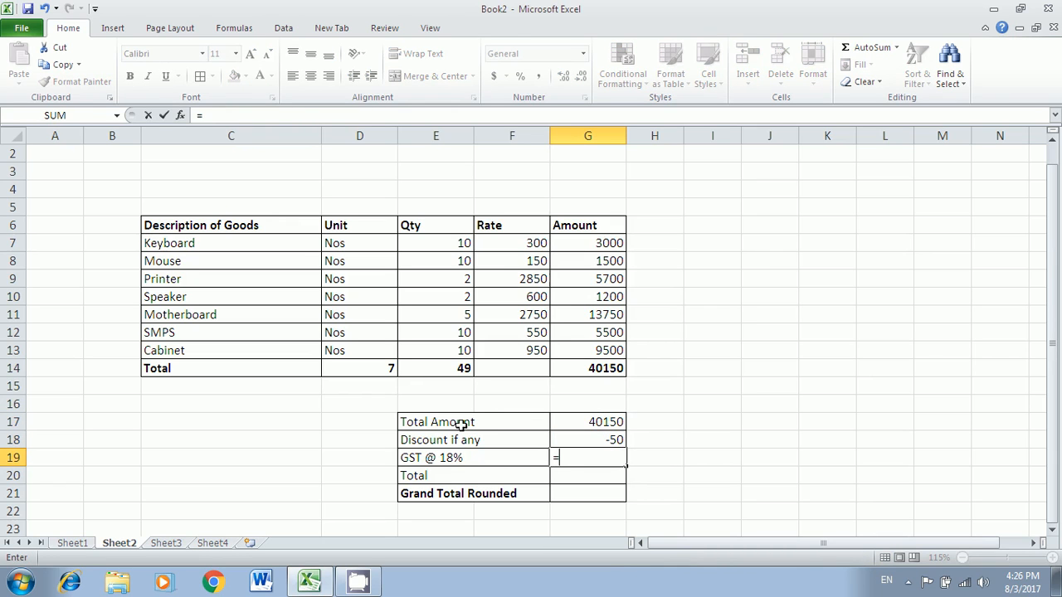
{"action": "left_click", "coordinate": [594, 422]}
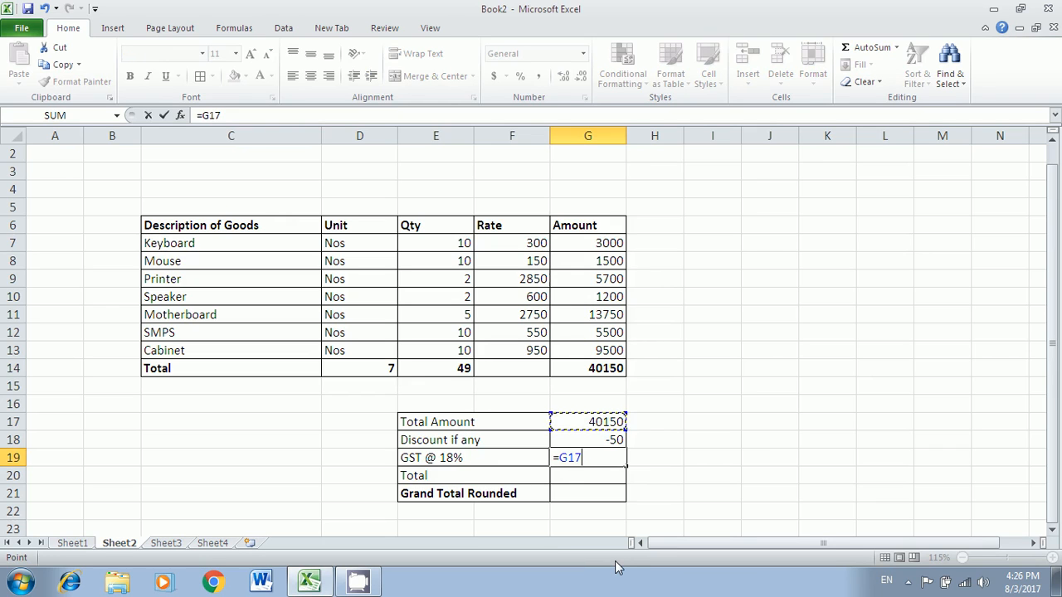
{"action": "type", "text": "*18%"}
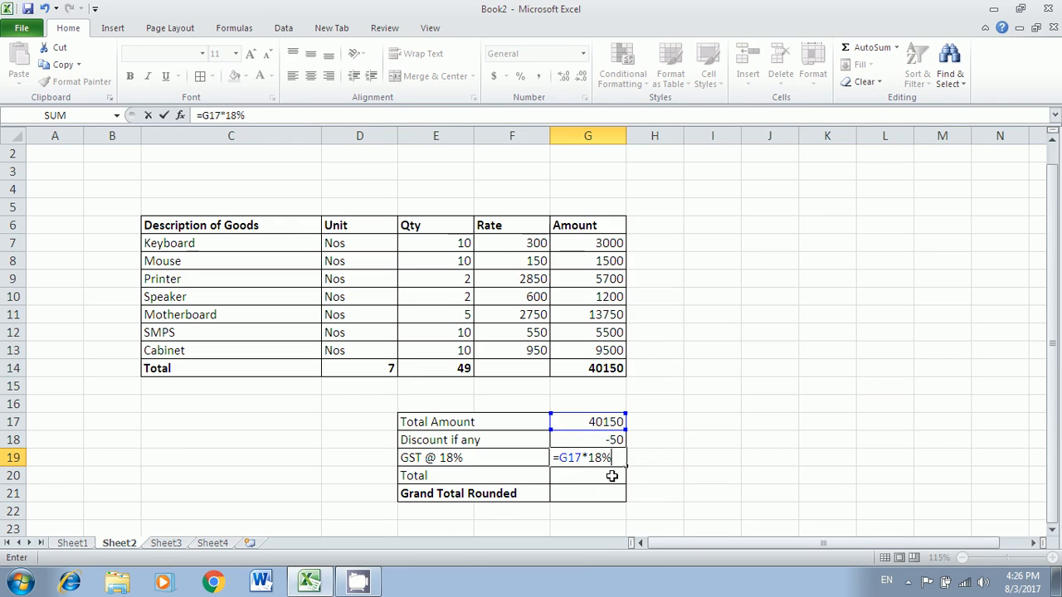
{"action": "key", "text": "Return"}
- Start the Total formula in G20 as =sum( over G17:G19
{"action": "key", "text": "Up"}
{"action": "key", "text": "Up"}
{"action": "key", "text": "Up"}
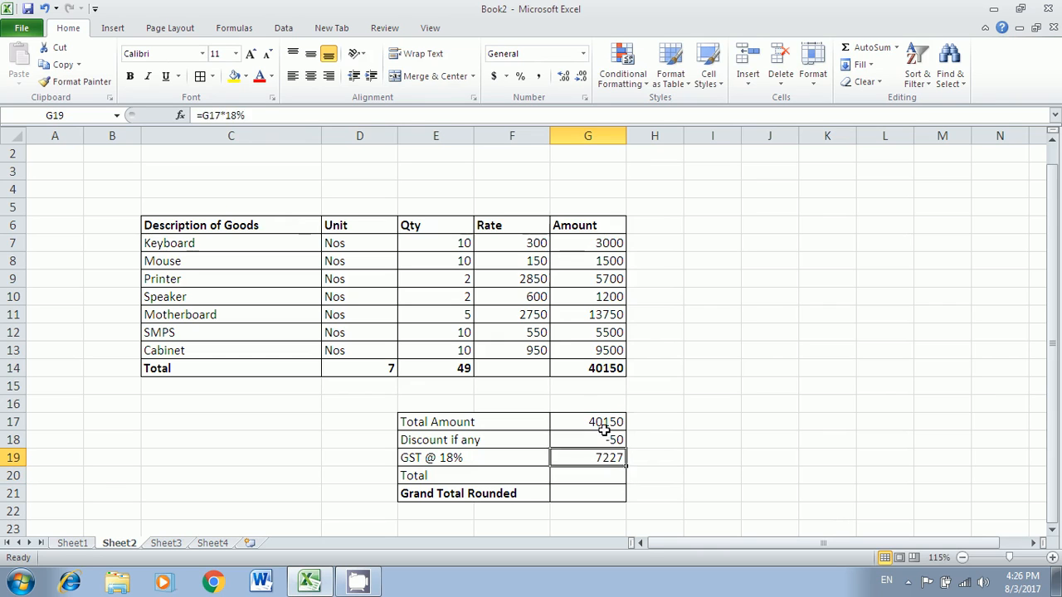
{"action": "left_click", "coordinate": [601, 459]}
{"action": "left_click", "coordinate": [600, 477]}
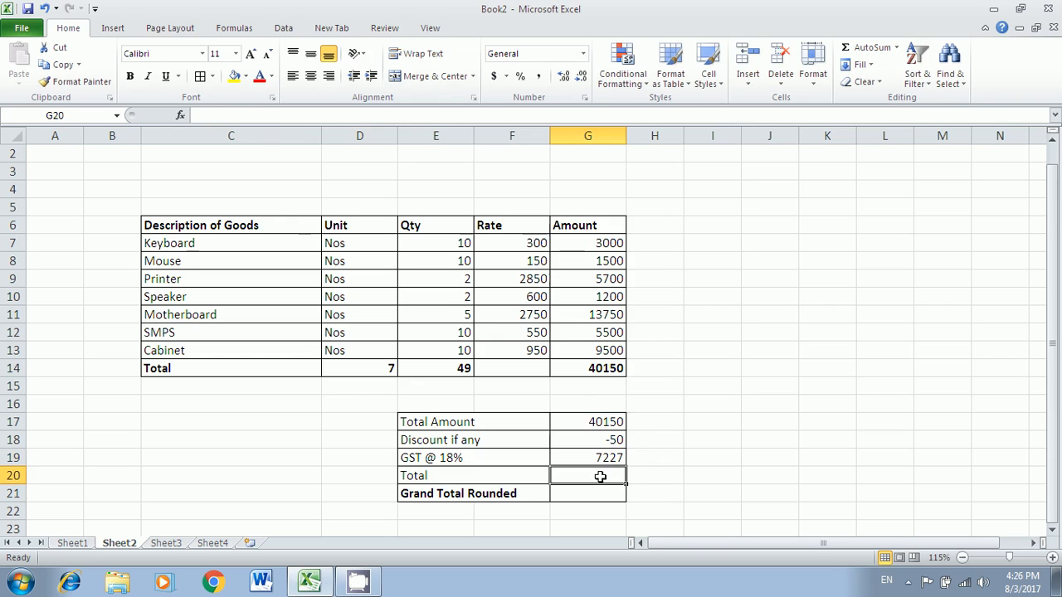
{"action": "type", "text": "="}
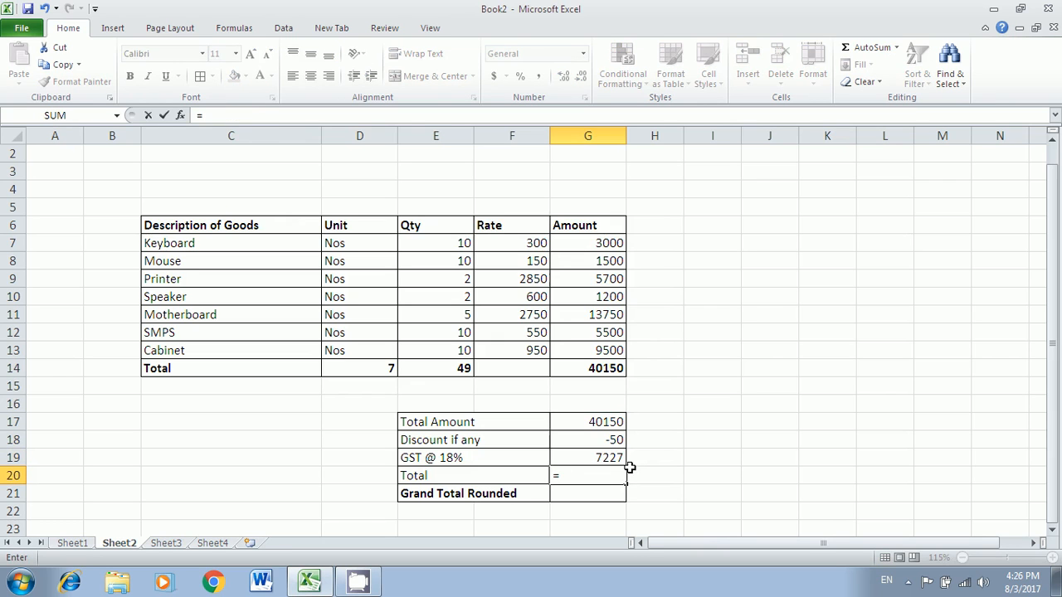
{"action": "type", "text": "sum("}
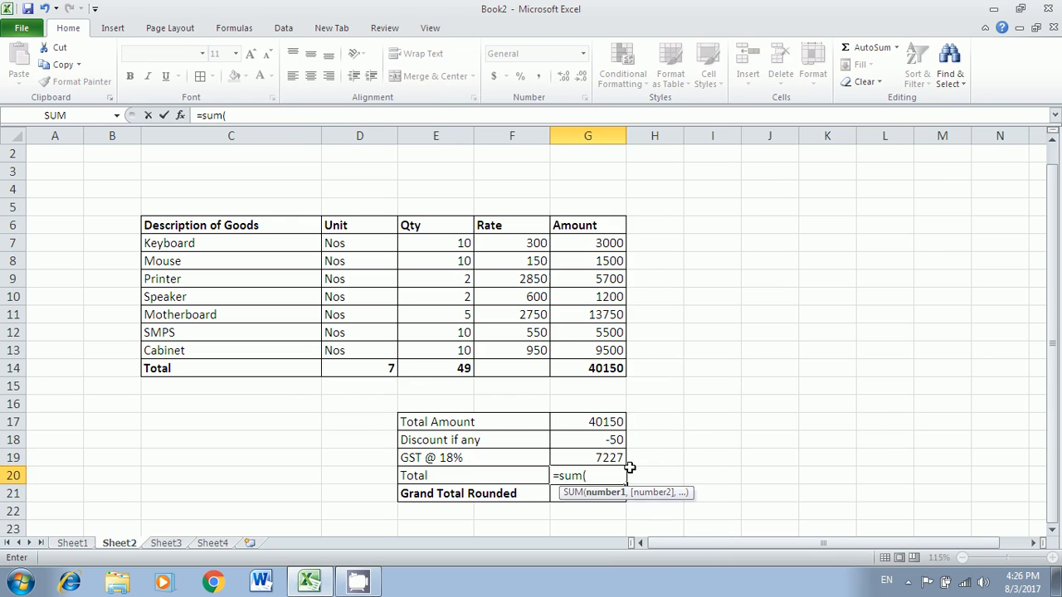
{"action": "left_click_drag", "start_coordinate": [611, 422], "coordinate": [610, 453]}
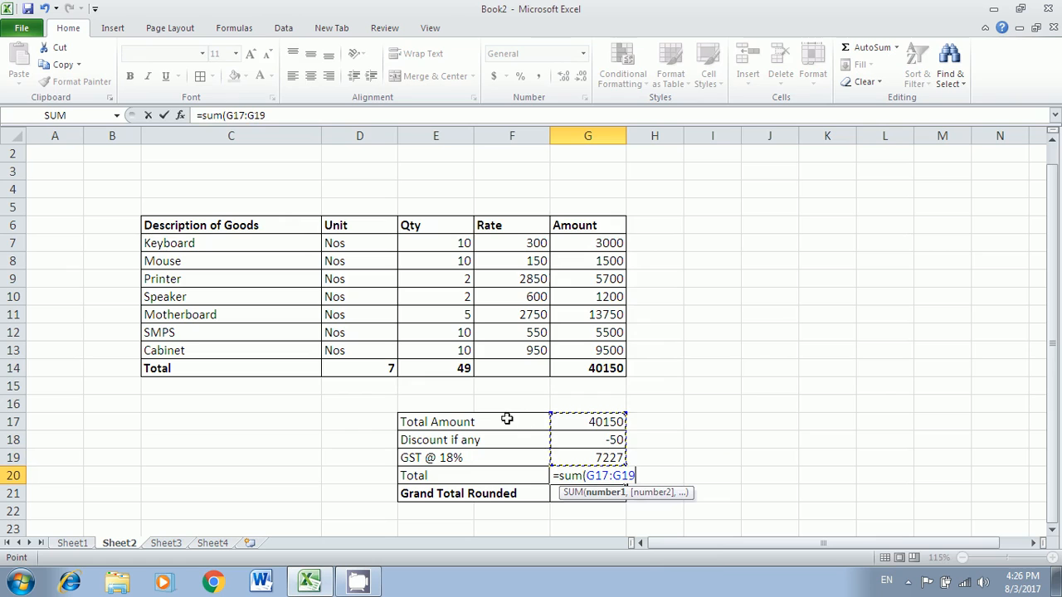
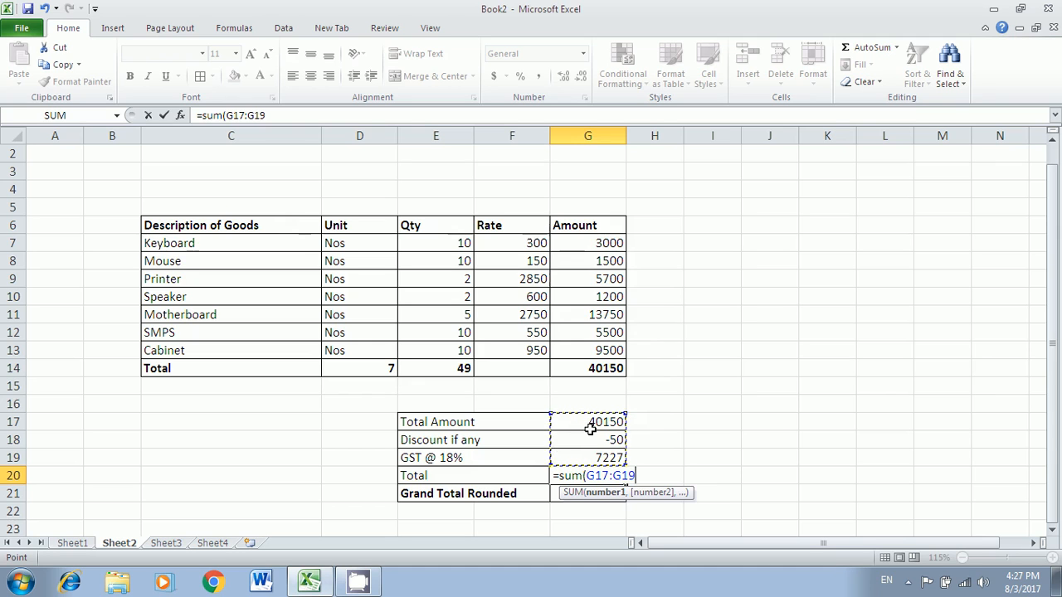
- Commit =SUM(G17:G19) in G20 so the Total shows 47327, then check the formula
{"action": "key", "text": "Return"}
{"action": "left_click", "coordinate": [606, 477]}
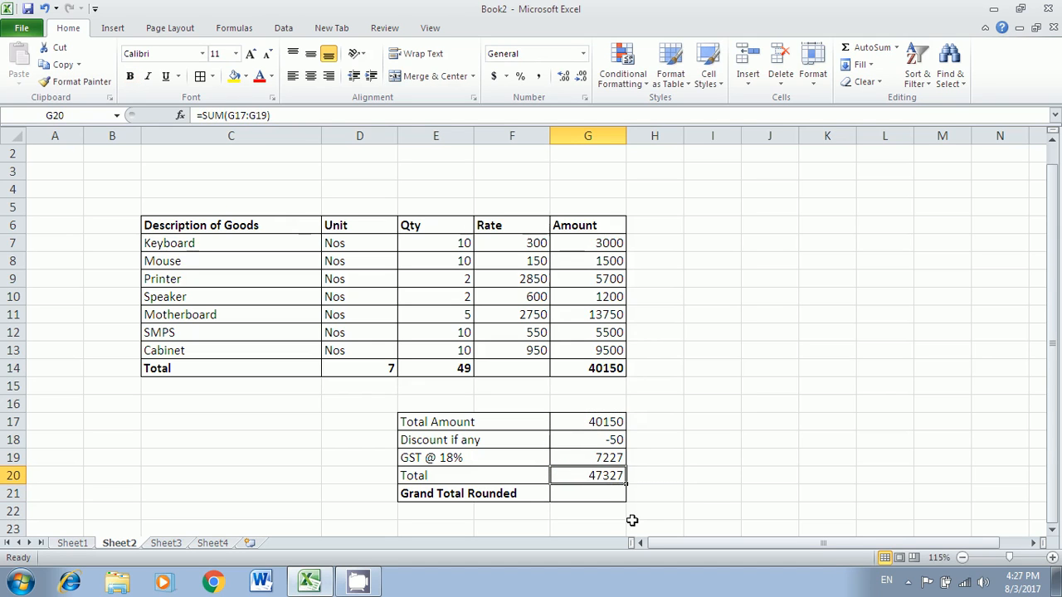
- Change the Speaker rate in F10 to 625, then correct it to 623.5
{"action": "left_click", "coordinate": [541, 297]}
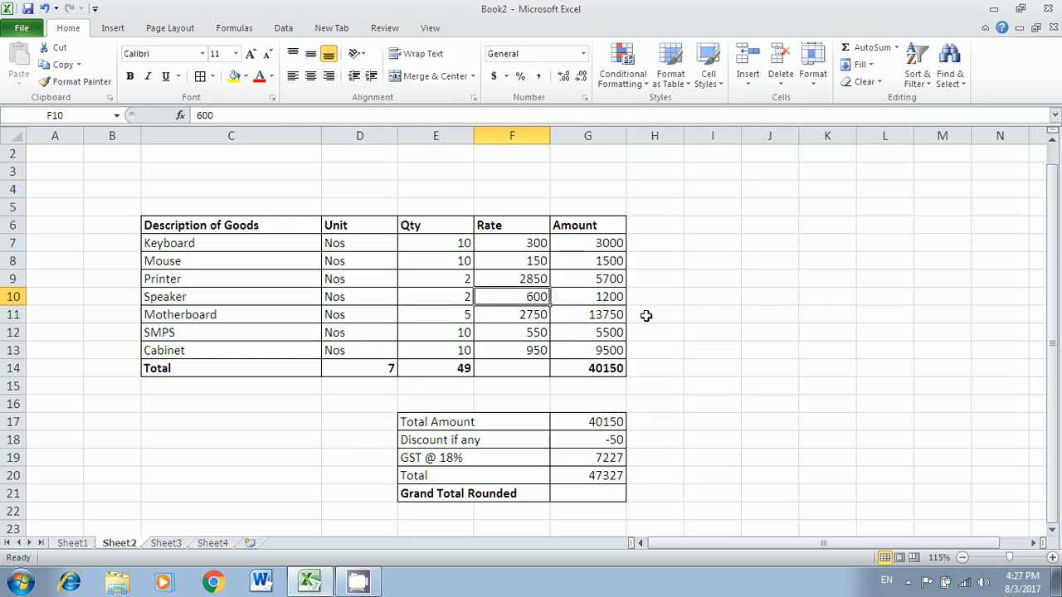
{"action": "type", "text": "625"}
{"action": "key", "text": "Return"}
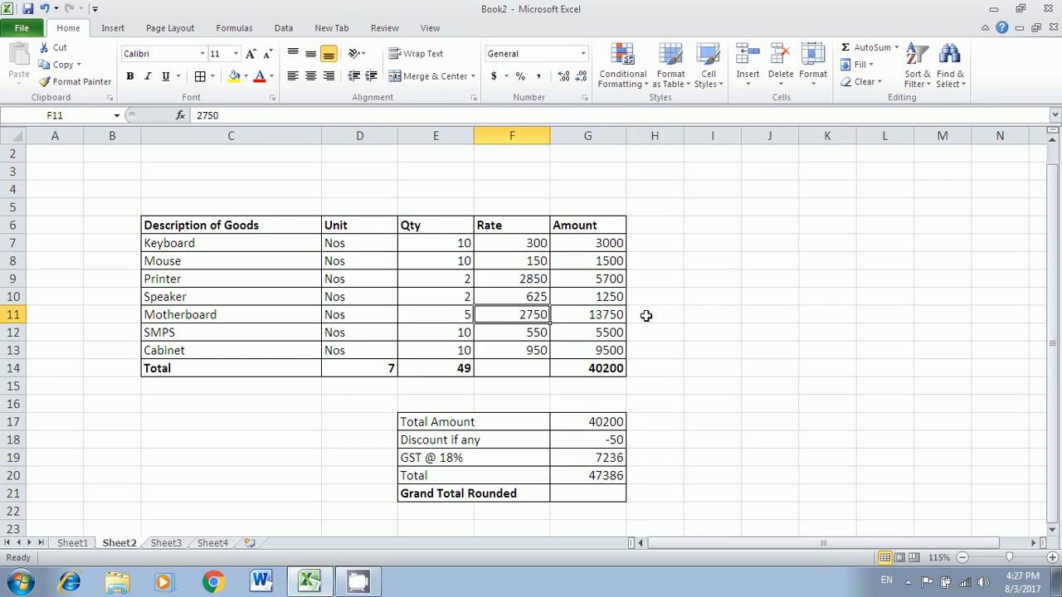
{"action": "left_click", "coordinate": [538, 298]}
{"action": "type", "text": "623.5"}
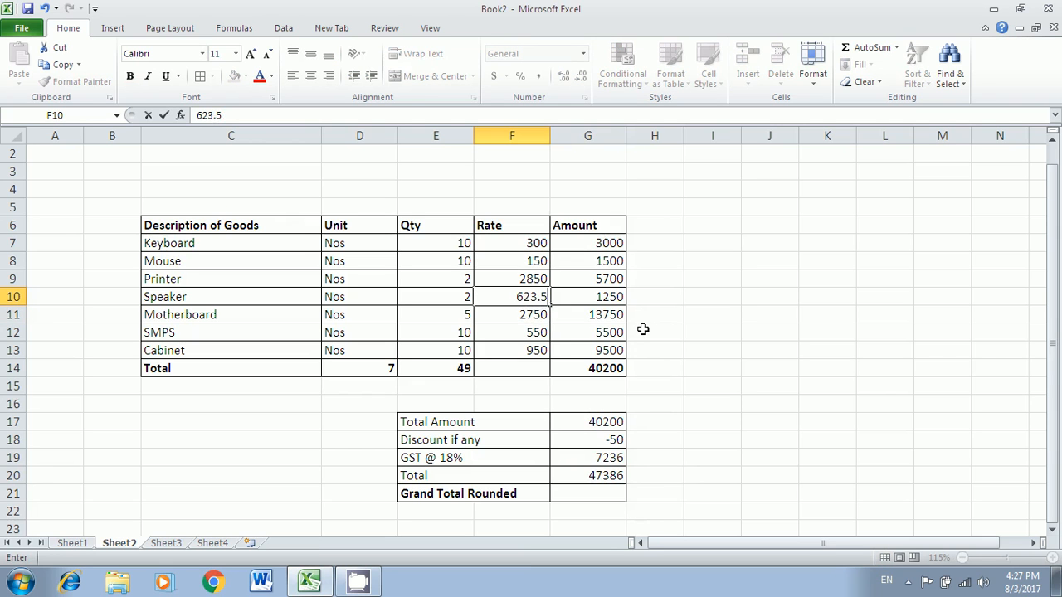
{"action": "key", "text": "Return"}
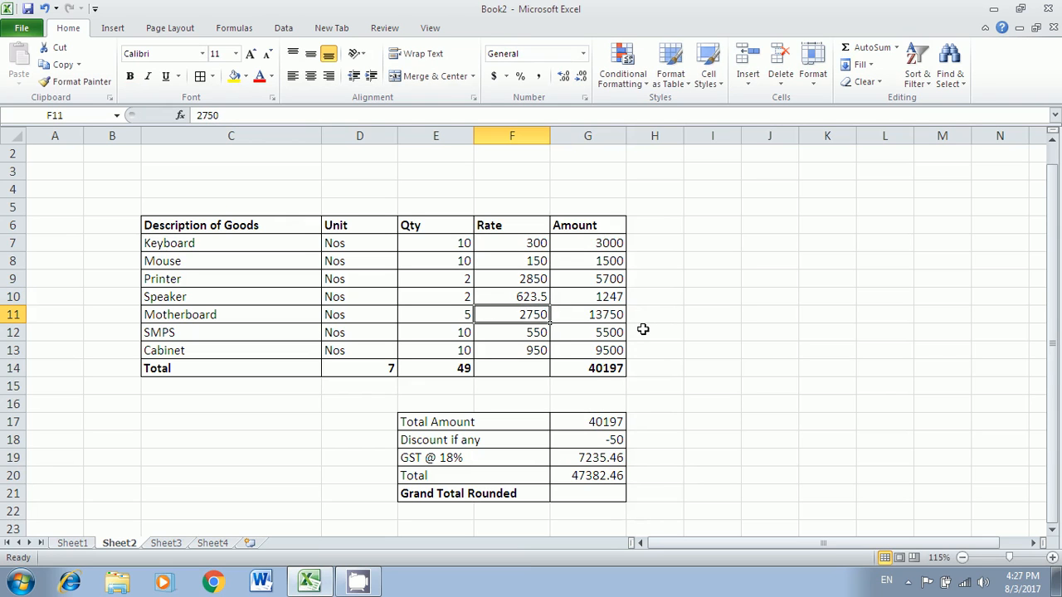
- Check the updated GST (7235.46) in G19 and Total (47382.46) in G20
{"action": "left_click", "coordinate": [605, 475]}
{"action": "left_click", "coordinate": [608, 459]}
{"action": "left_click", "coordinate": [611, 474]}
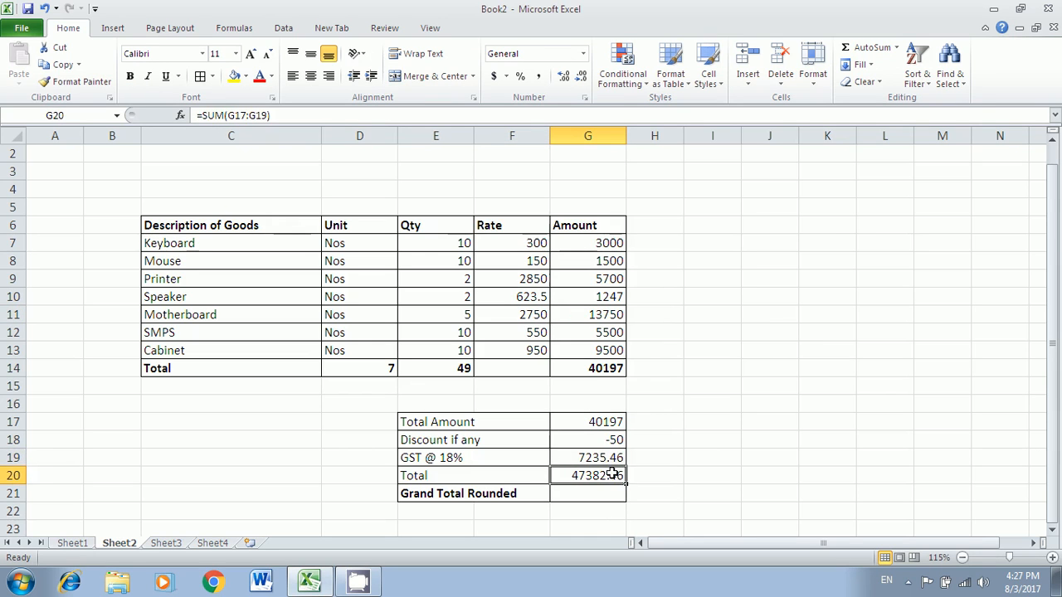
{"action": "left_click", "coordinate": [611, 459]}
{"action": "left_click", "coordinate": [610, 491]}
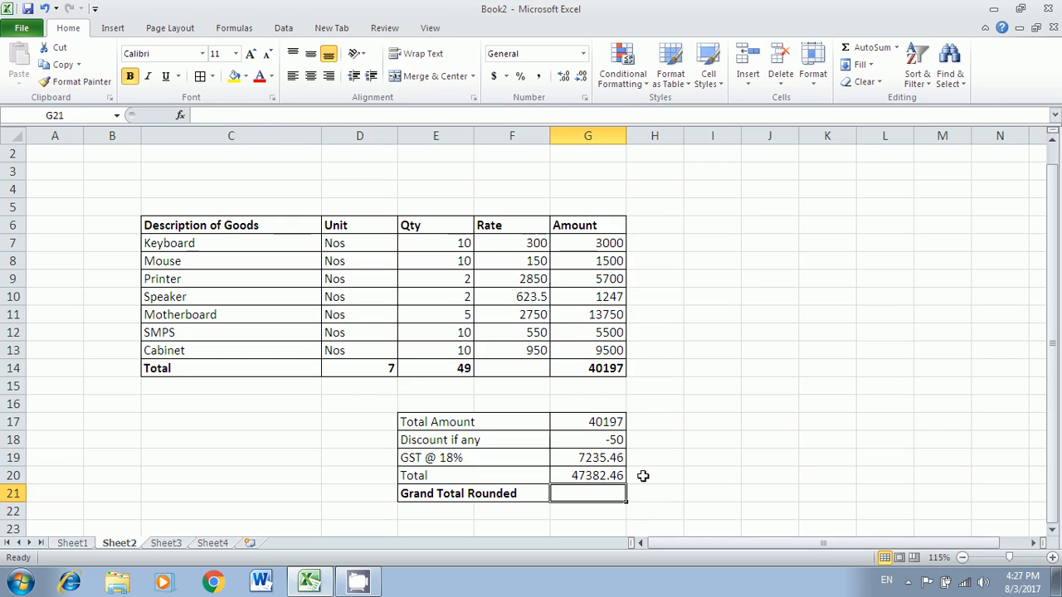
- Enter the labels round, roundup and rounddown into I7:I9
{"action": "left_click", "coordinate": [616, 476]}
{"action": "left_click", "coordinate": [611, 493]}
{"action": "left_click", "coordinate": [734, 282]}
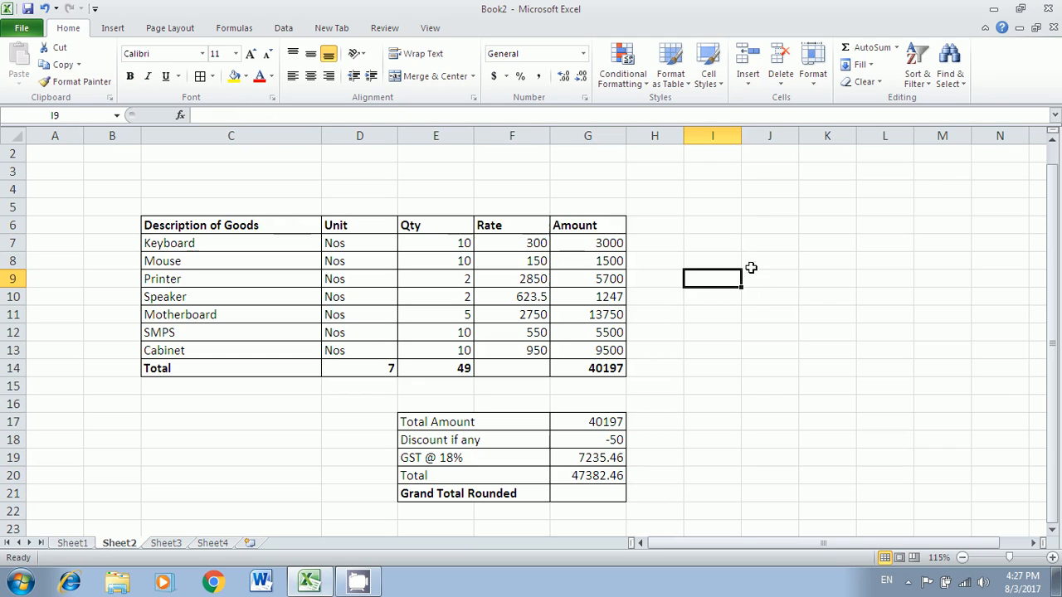
{"action": "left_click", "coordinate": [751, 268]}
{"action": "left_click", "coordinate": [725, 248]}
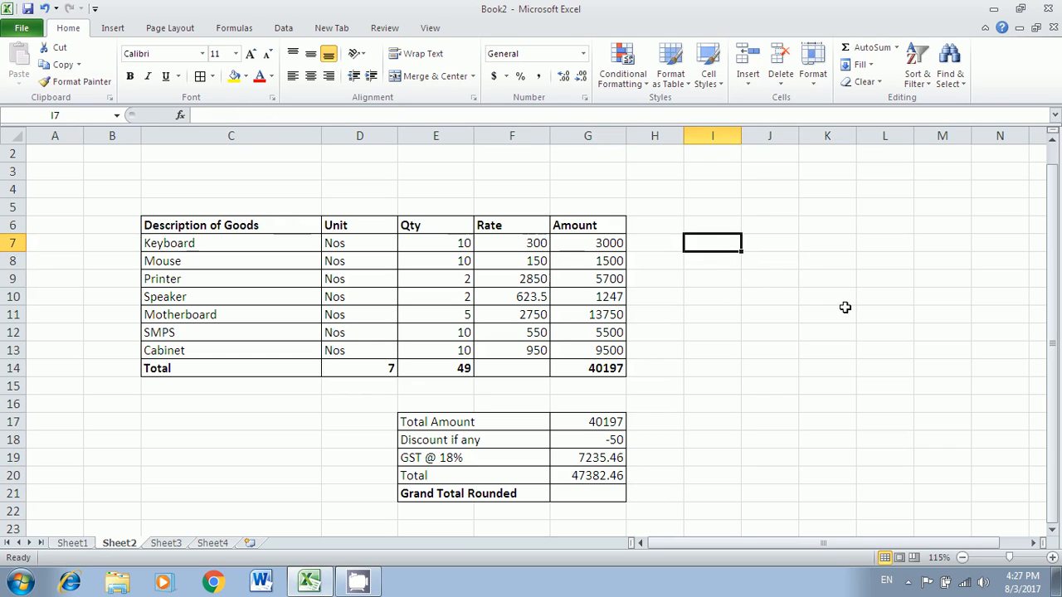
{"action": "type", "text": "round"}
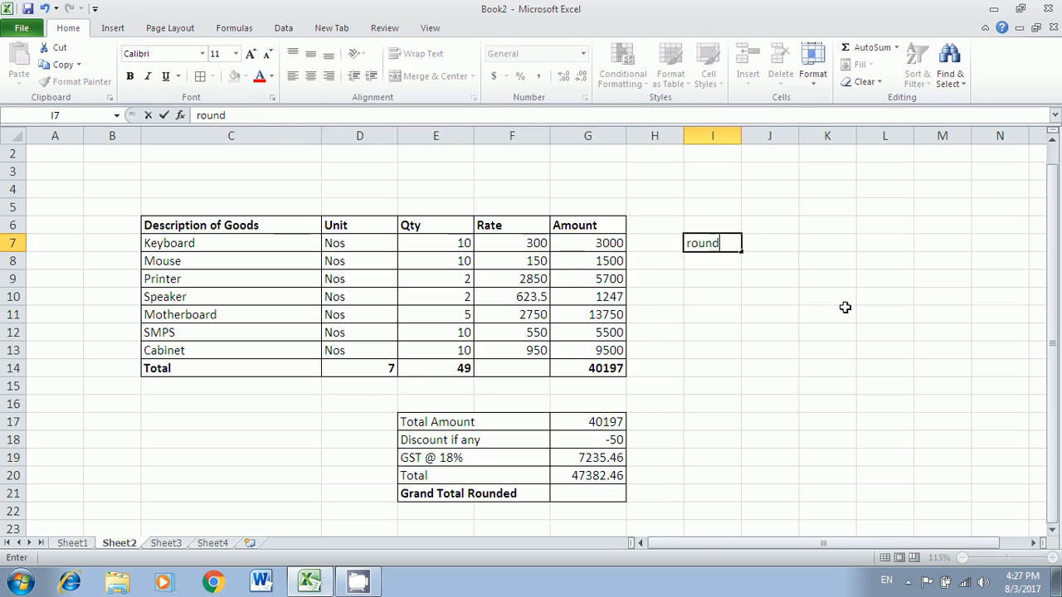
{"action": "key", "text": "Return"}
{"action": "type", "text": "roundup"}
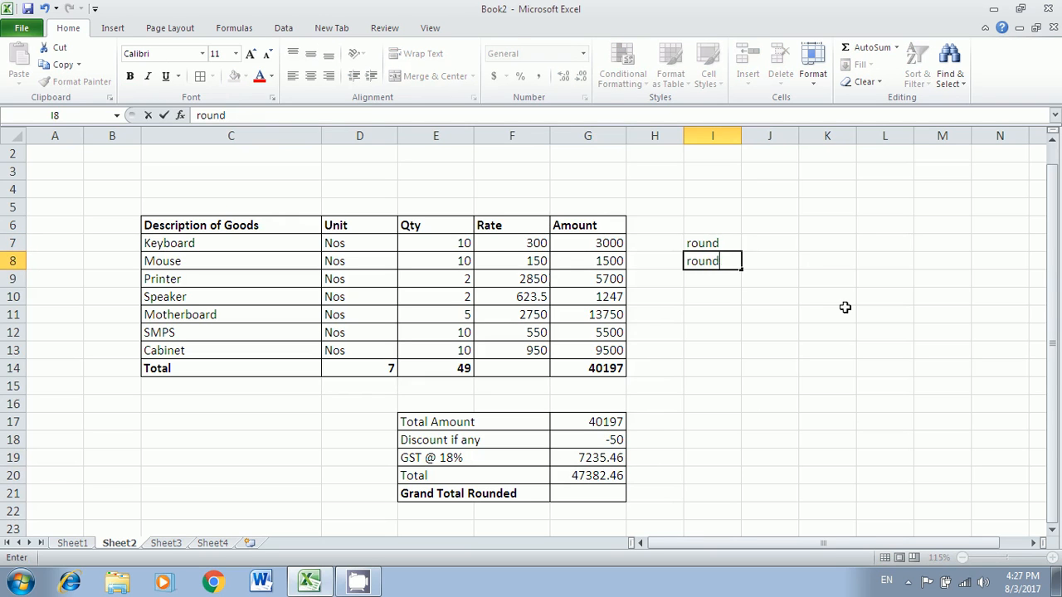
{"action": "key", "text": "Return"}
{"action": "type", "text": "rounddown"}
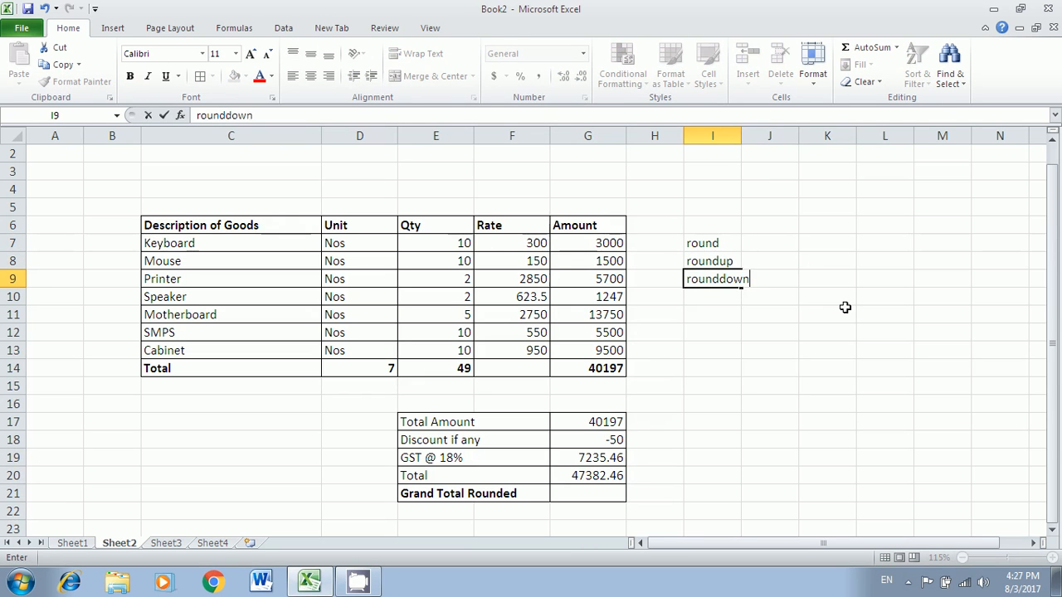
{"action": "key", "text": "Return"}
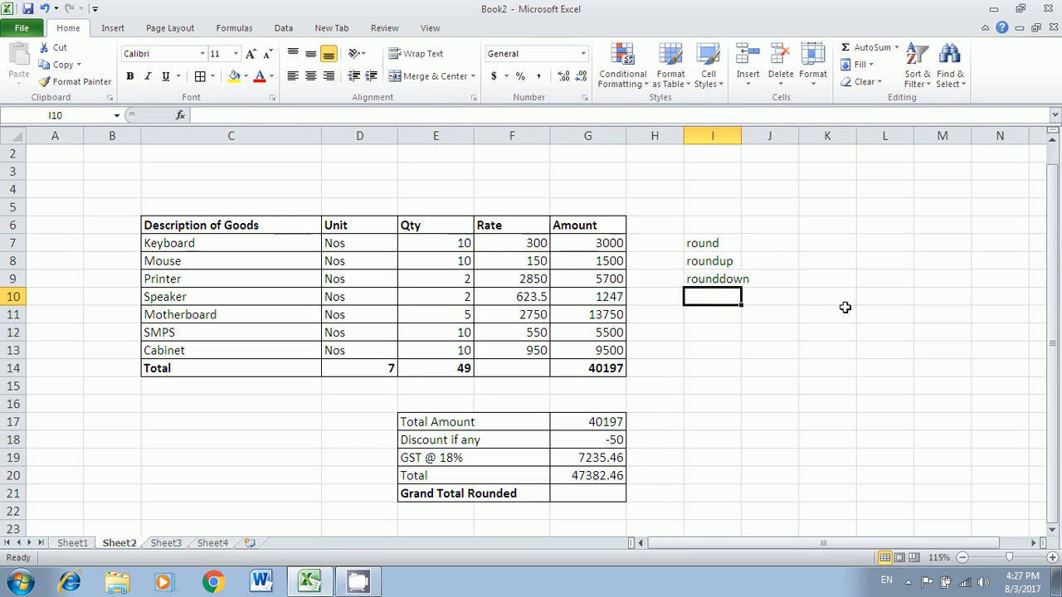
- Widen column I so rounddown fits fully
{"action": "left_click", "coordinate": [778, 242]}
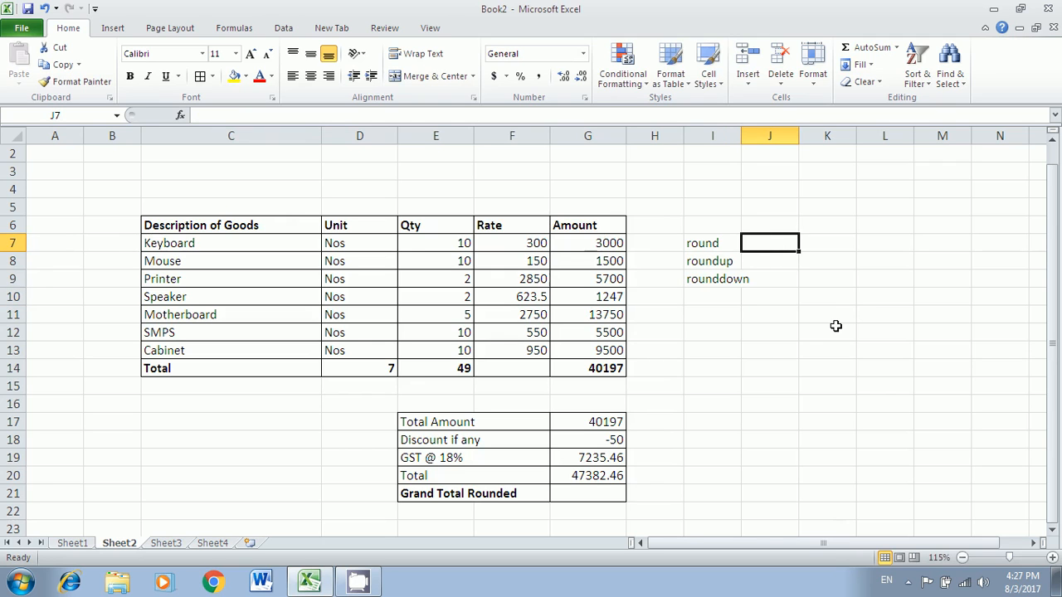
{"action": "left_click_drag", "start_coordinate": [740, 138], "coordinate": [758, 141]}
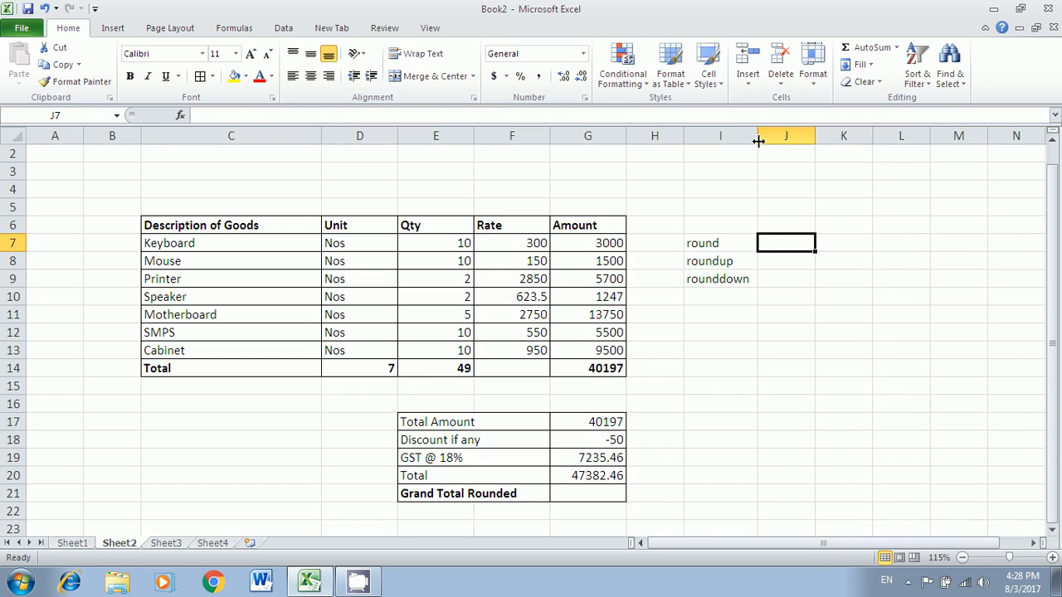
{"action": "left_click", "coordinate": [778, 261]}
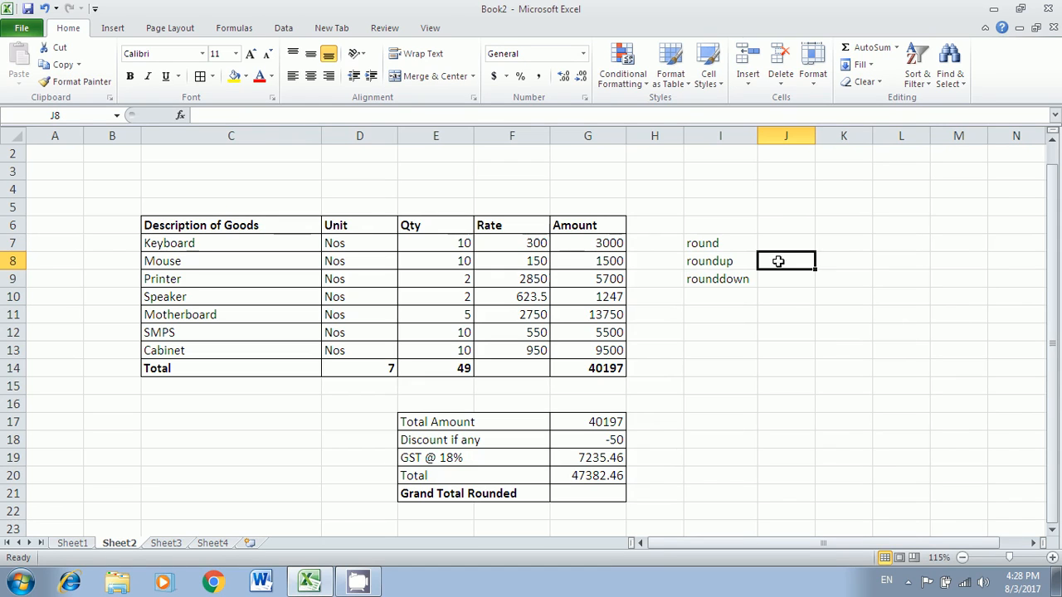
{"action": "left_click", "coordinate": [735, 280]}
{"action": "left_click", "coordinate": [780, 284]}
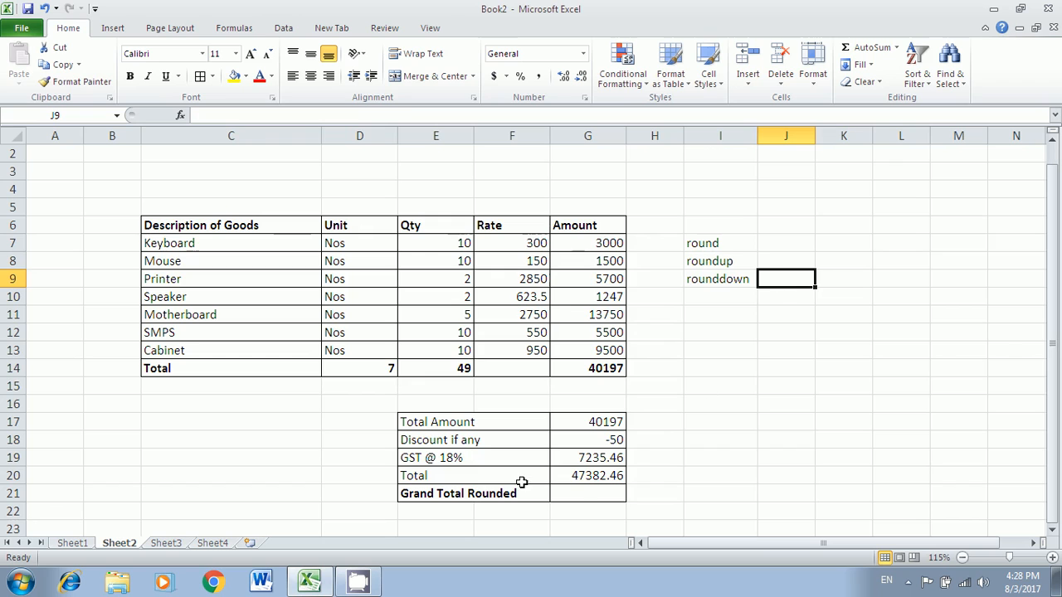
{"action": "left_click", "coordinate": [607, 475]}
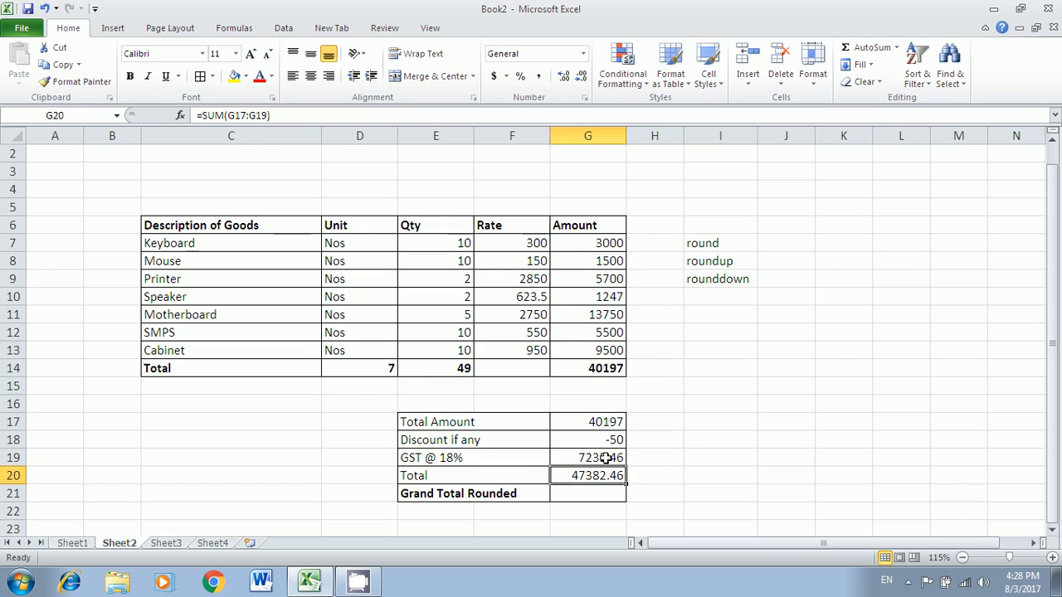
- Enter =ROUNDUP(G20,0) in G21 and show it with two decimals as 47383.00
{"action": "left_click", "coordinate": [609, 458]}
{"action": "left_click", "coordinate": [605, 494]}
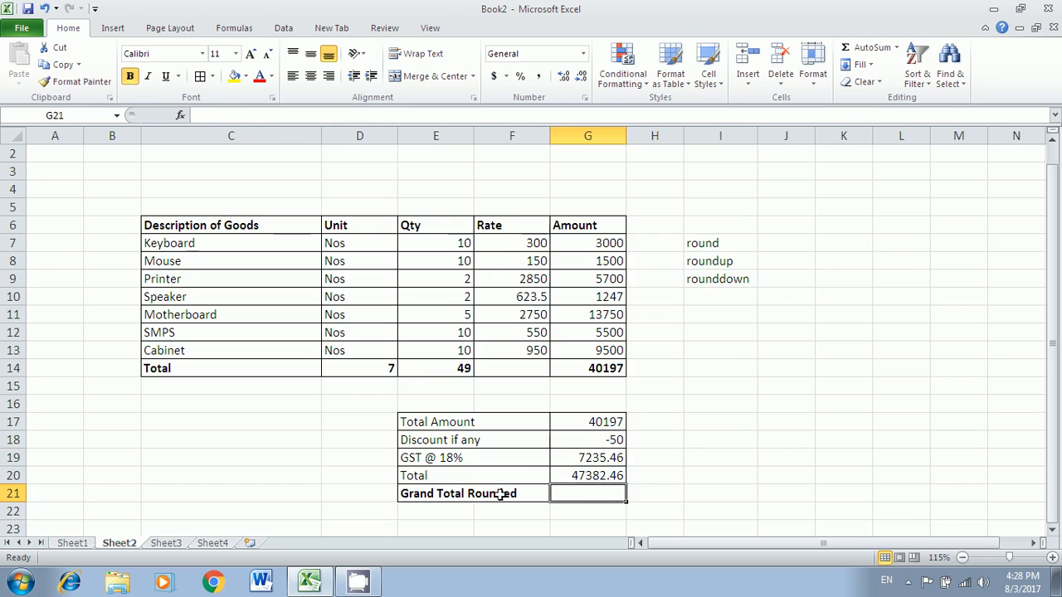
{"action": "type", "text": "="}
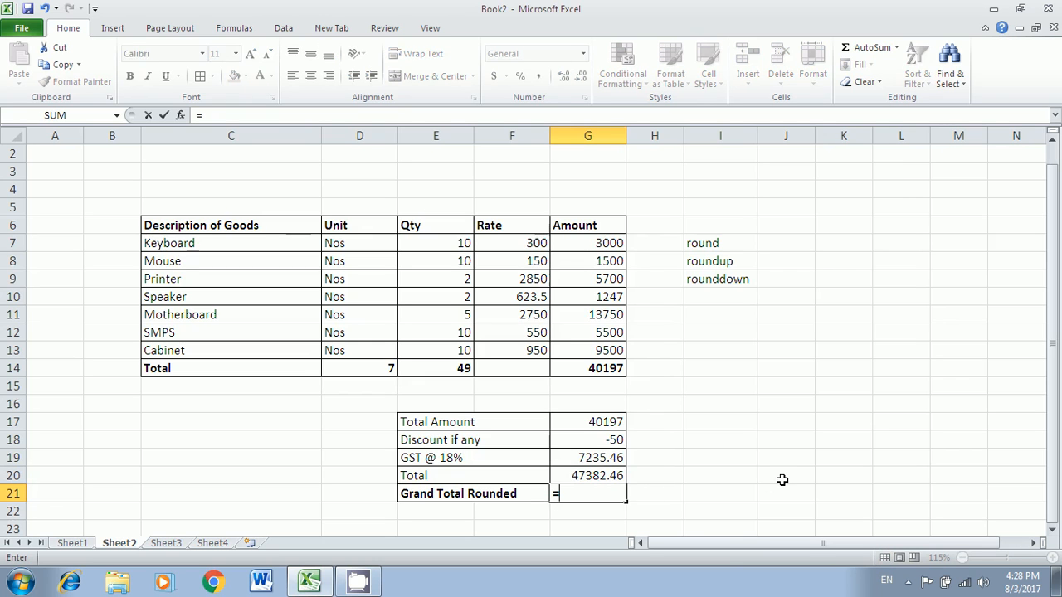
{"action": "type", "text": "roundup("}
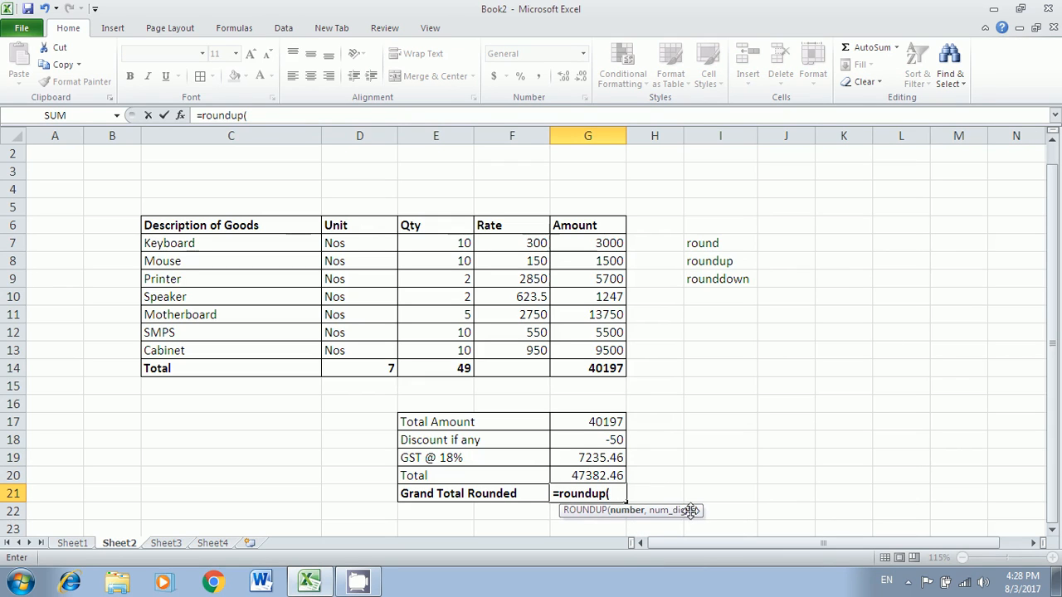
{"action": "left_click", "coordinate": [593, 474]}
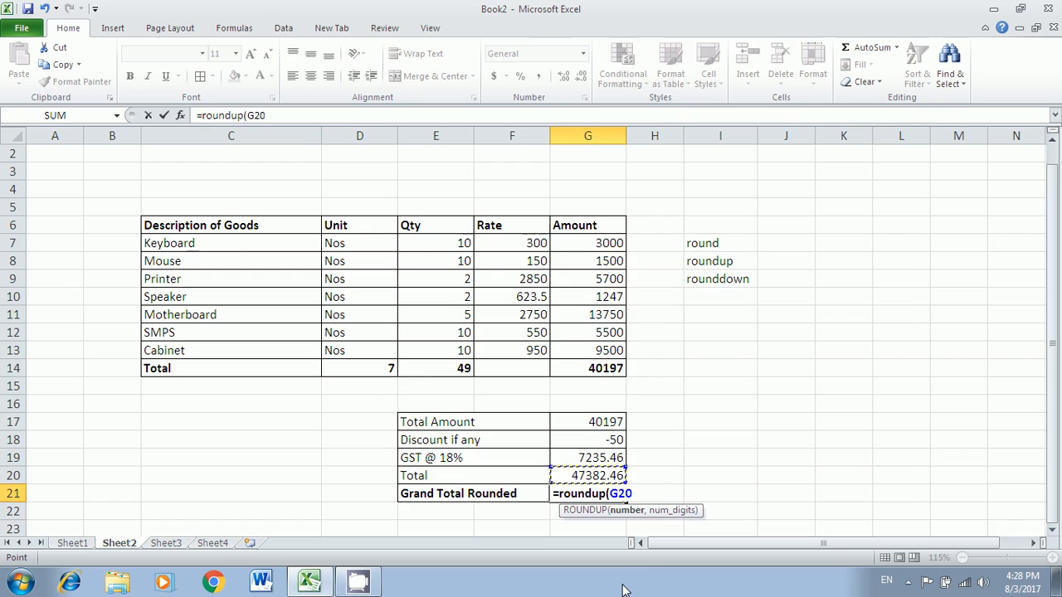
{"action": "type", "text": ",0"}
{"action": "key", "text": "Return"}
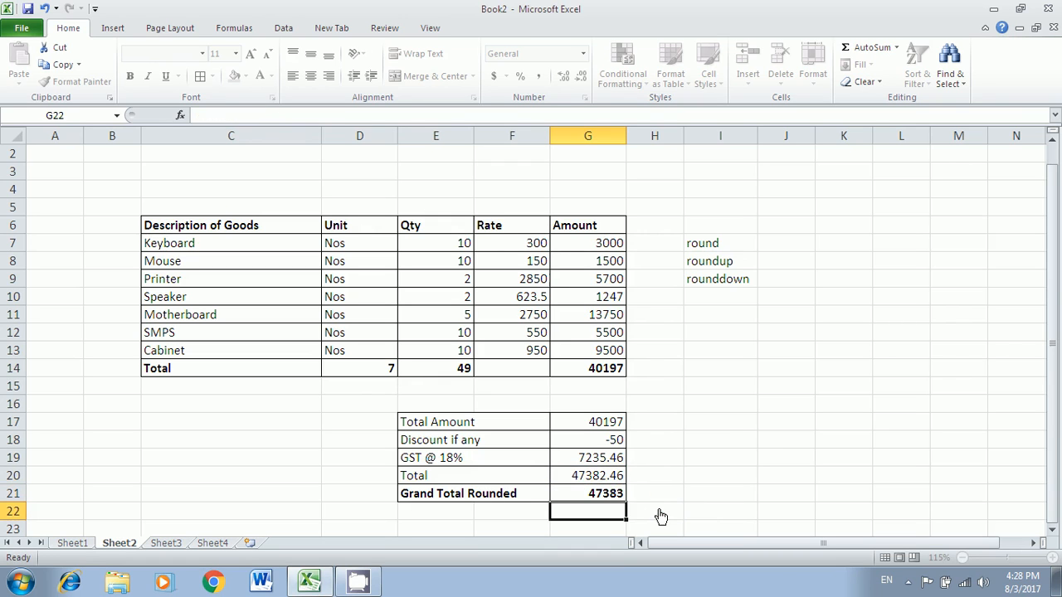
{"action": "key", "text": "Up"}
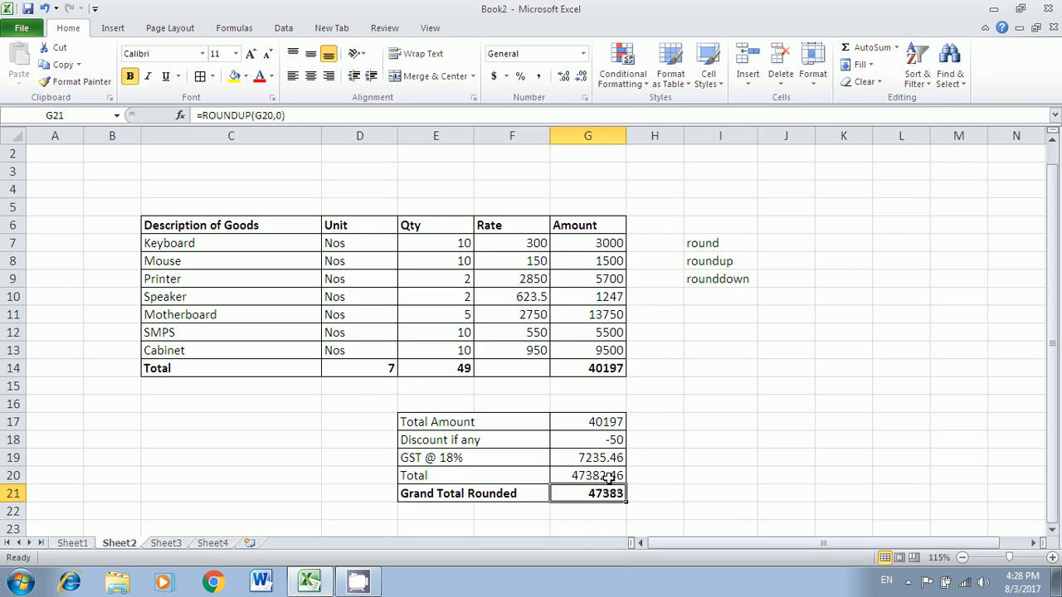
{"action": "left_click", "coordinate": [567, 80]}
{"action": "left_click", "coordinate": [566, 80]}
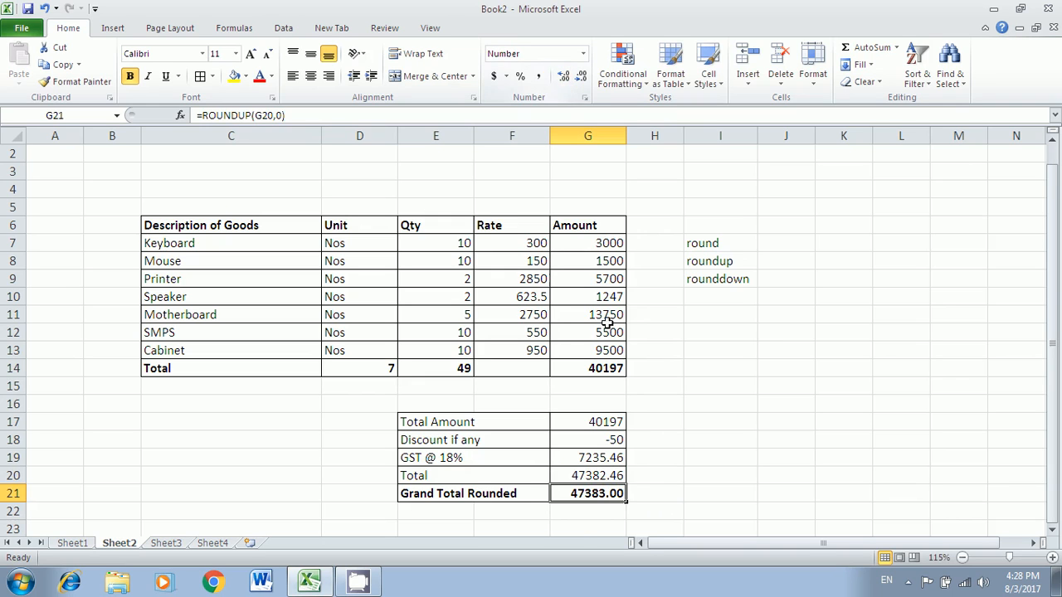
{"action": "left_click", "coordinate": [668, 406]}
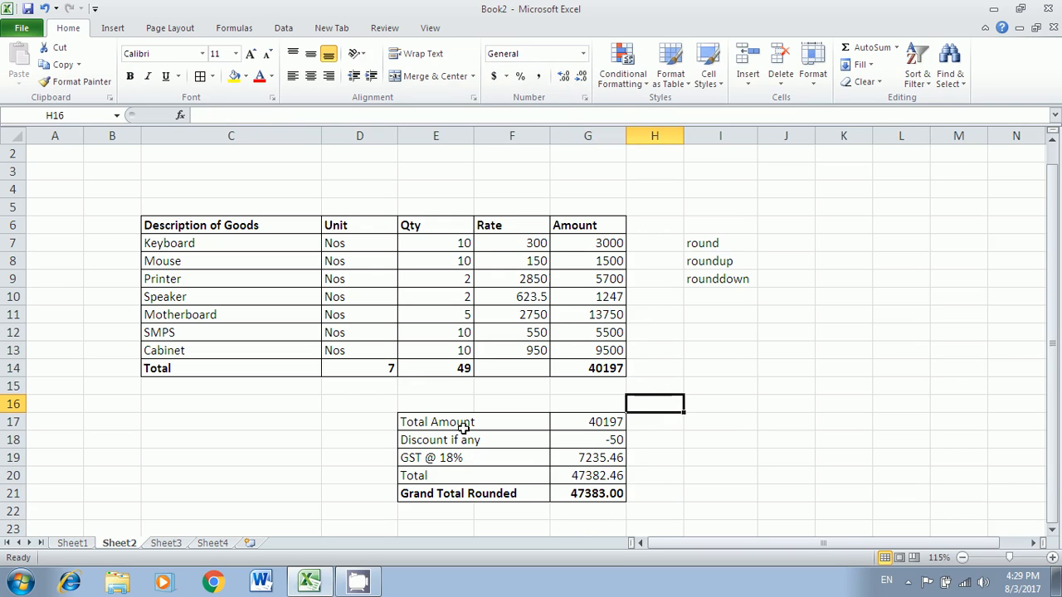
{"action": "left_click", "coordinate": [707, 244]}
{"action": "left_click", "coordinate": [707, 262]}
{"action": "left_click", "coordinate": [704, 280]}
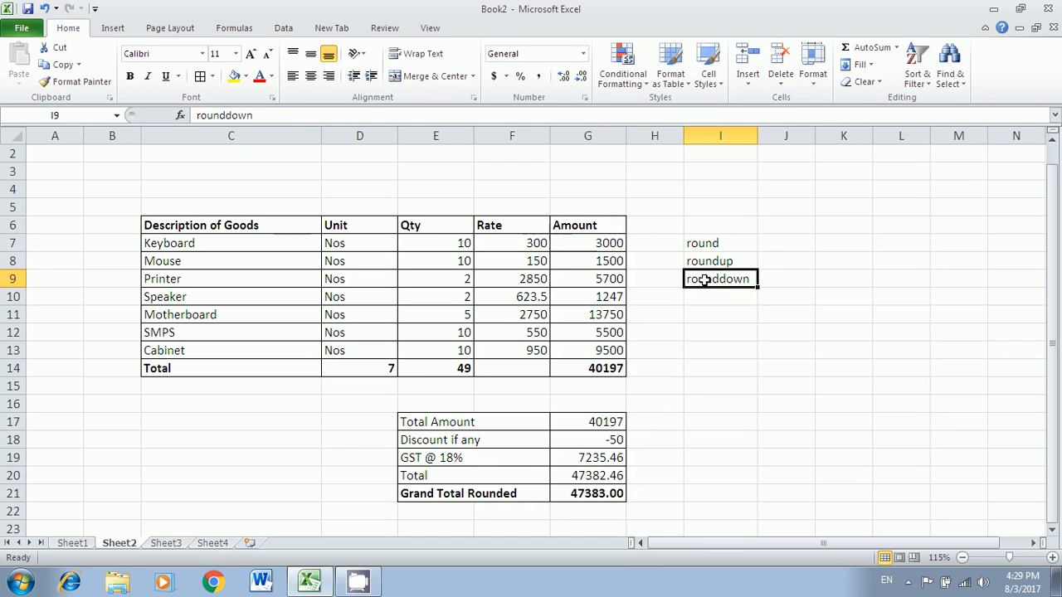
{"action": "left_click", "coordinate": [582, 495]}
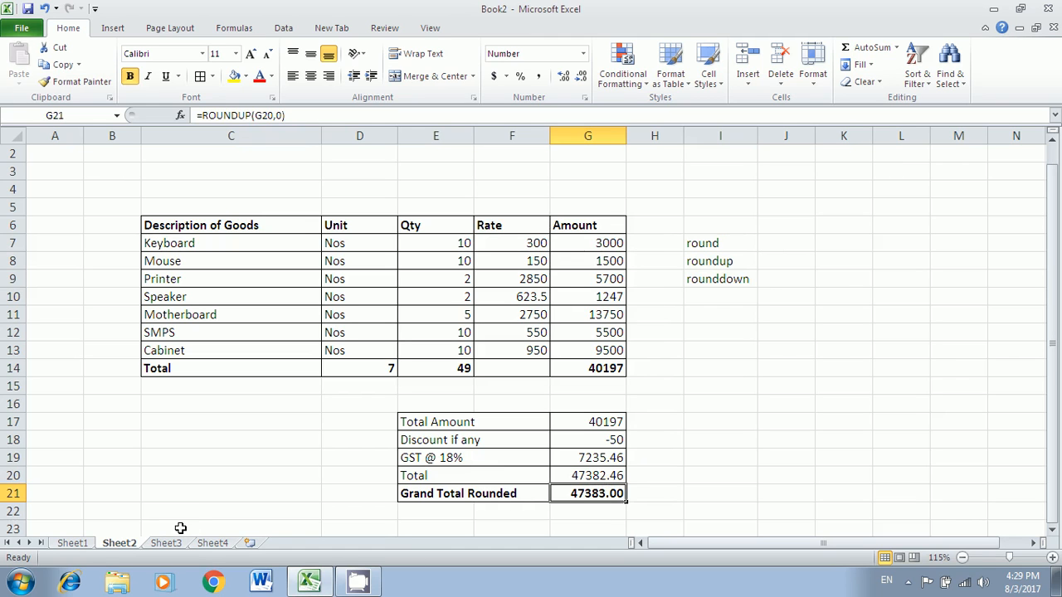
{"action": "left_click", "coordinate": [78, 544]}
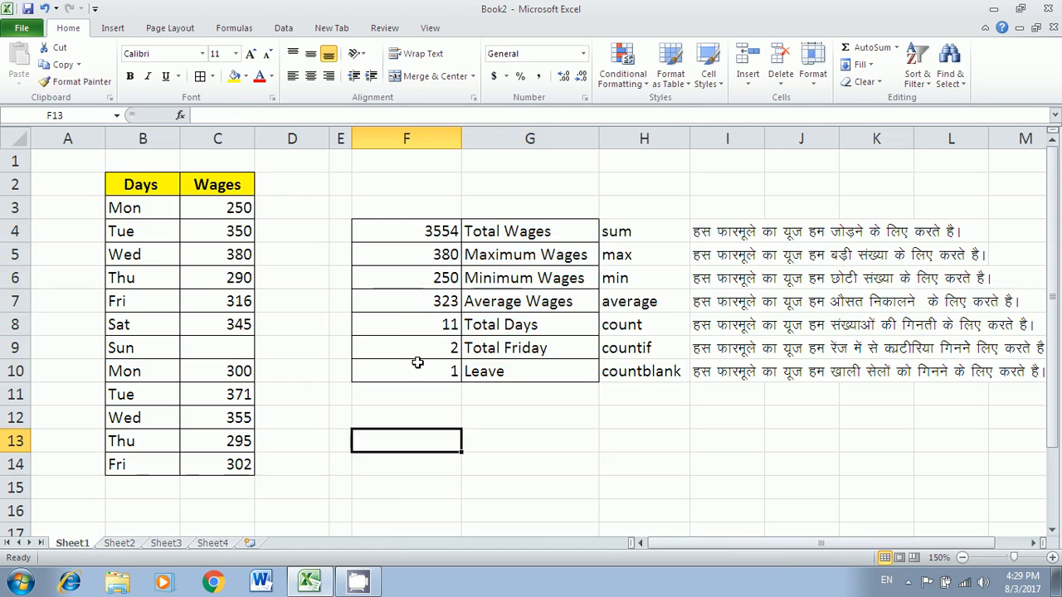
{"action": "left_click", "coordinate": [120, 546]}
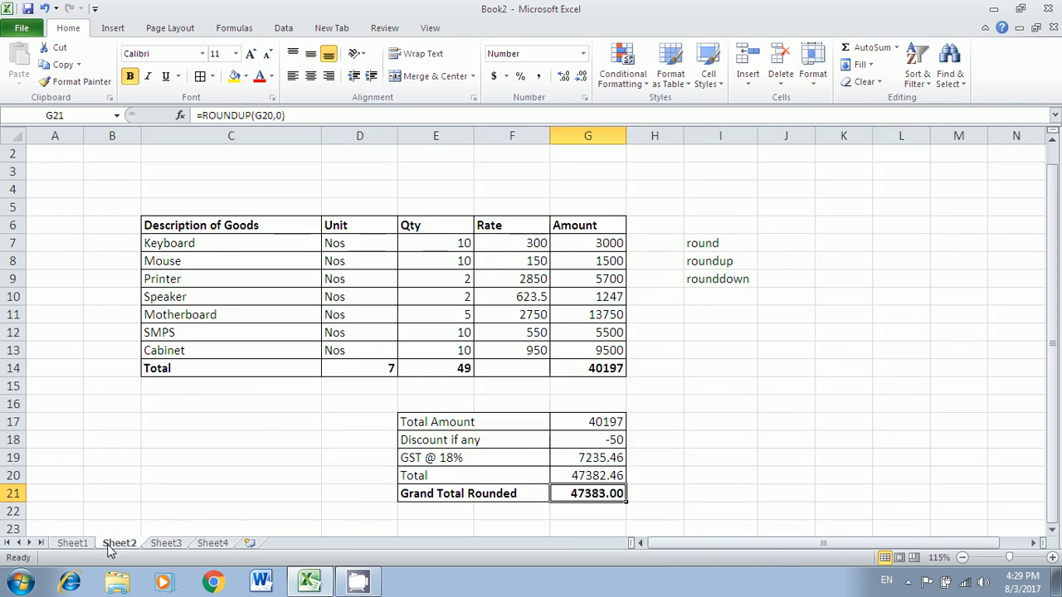
- On Sheet1, clear the old results in F4:F10
{"action": "left_click", "coordinate": [83, 546]}
{"action": "left_click", "coordinate": [104, 546]}
{"action": "left_click", "coordinate": [81, 546]}
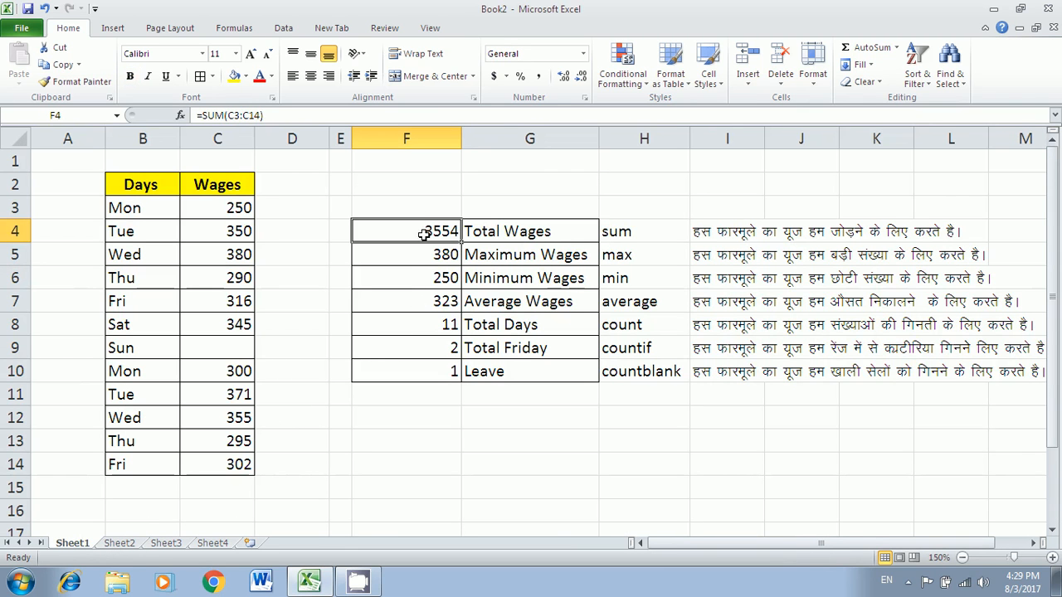
{"action": "left_click_drag", "start_coordinate": [423, 235], "coordinate": [409, 368]}
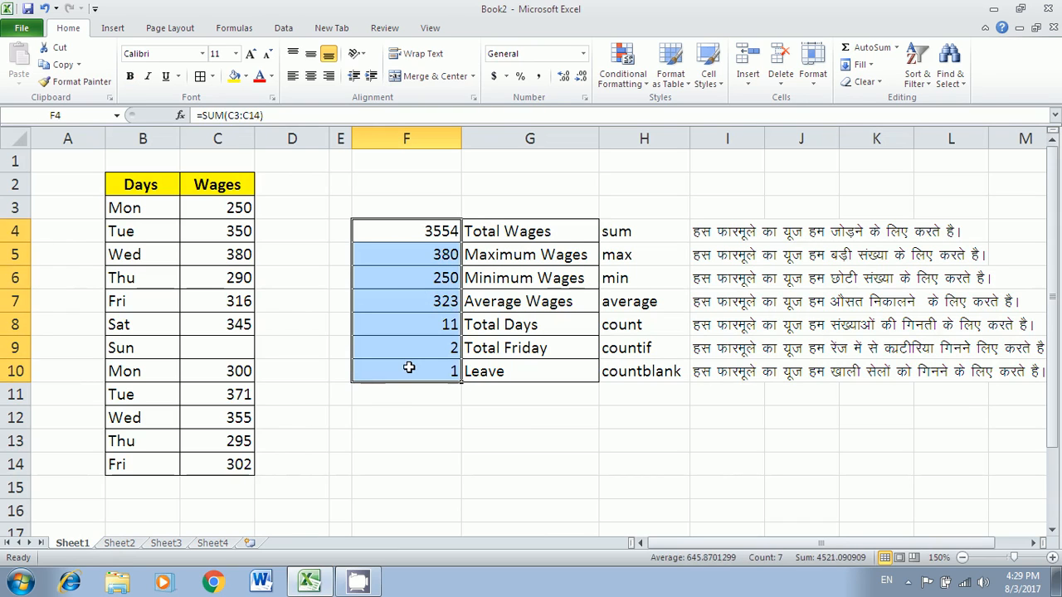
{"action": "key", "text": "Delete"}
{"action": "left_click", "coordinate": [426, 427]}
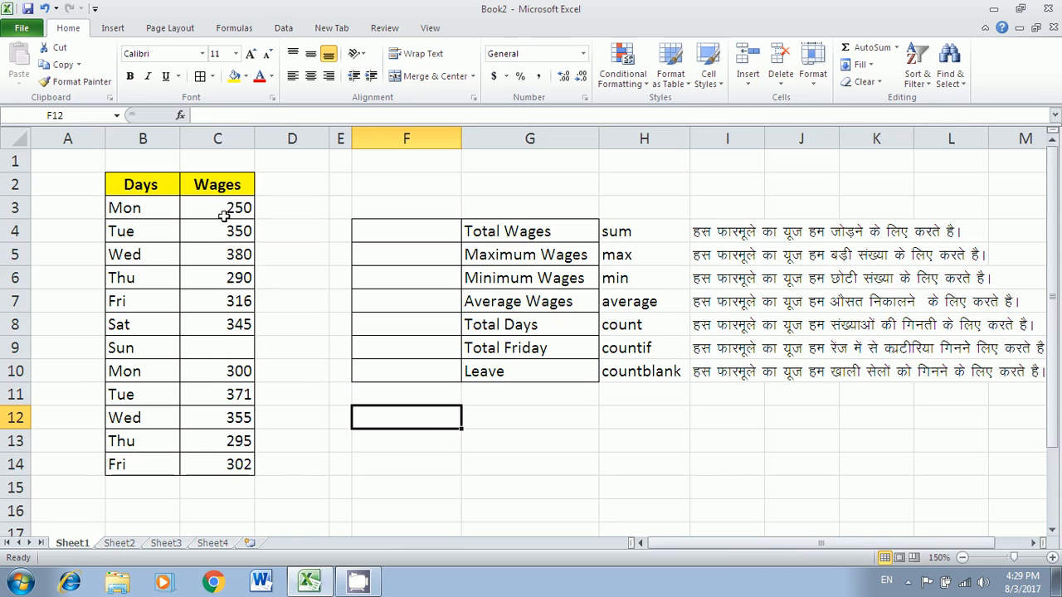
- Define the name Wages for the wage values C3:C14
{"action": "left_click_drag", "start_coordinate": [224, 216], "coordinate": [218, 462]}
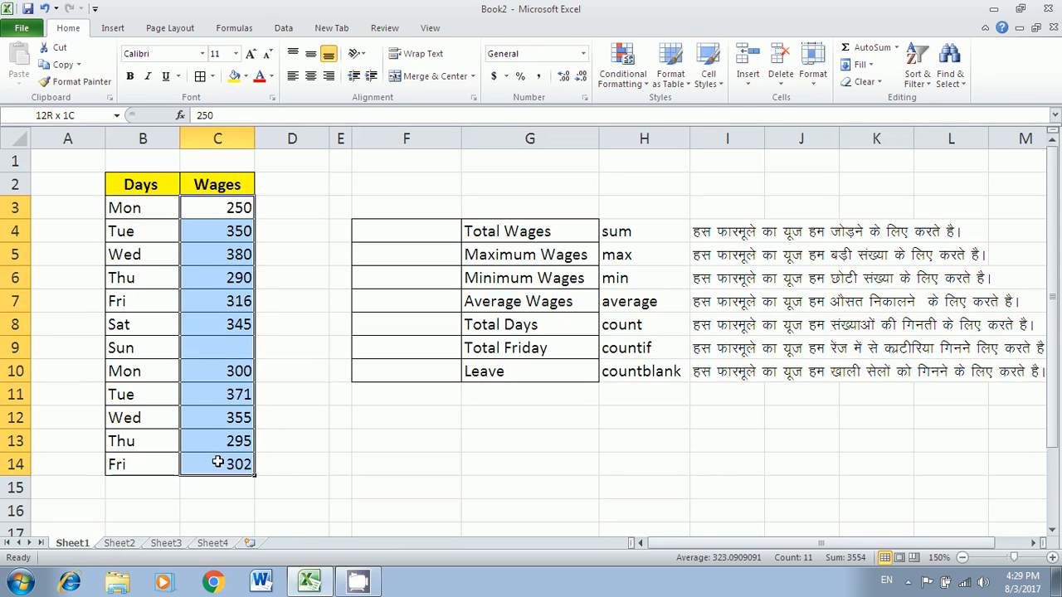
{"action": "left_click", "coordinate": [237, 33]}
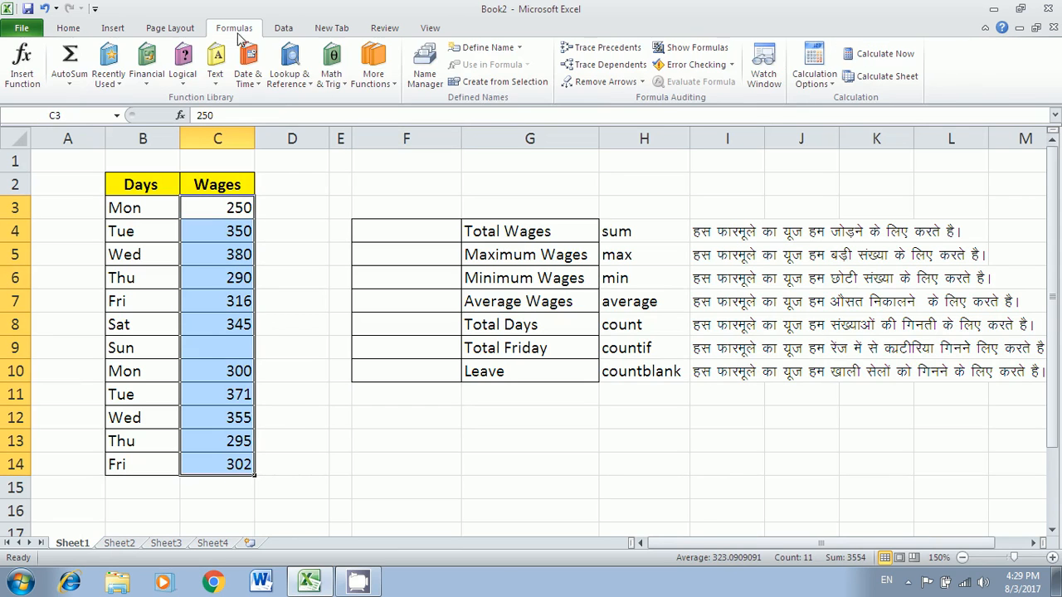
{"action": "left_click", "coordinate": [478, 52]}
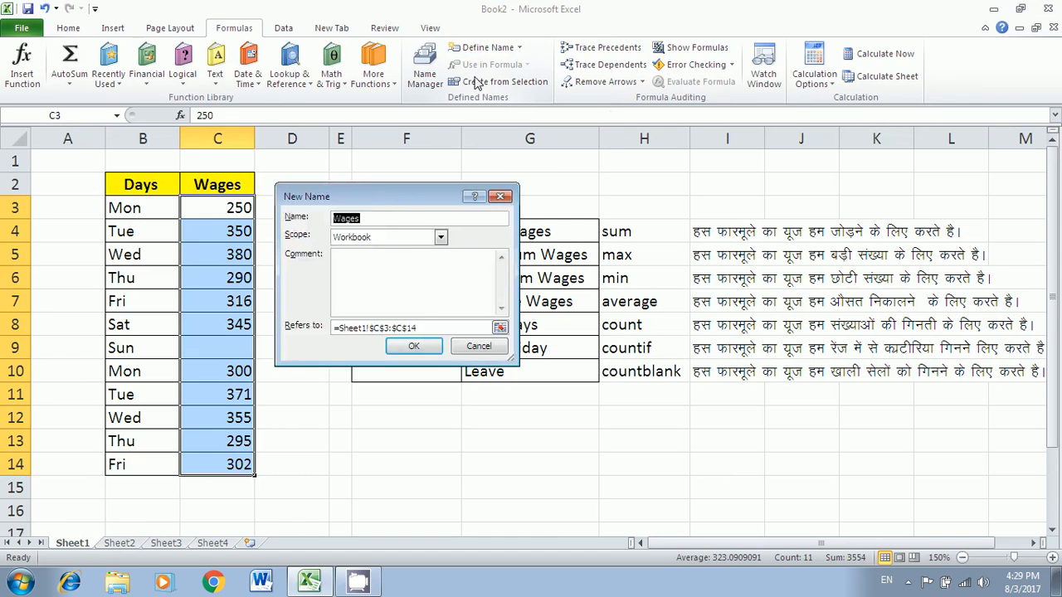
{"action": "left_click_drag", "start_coordinate": [399, 197], "coordinate": [720, 158]}
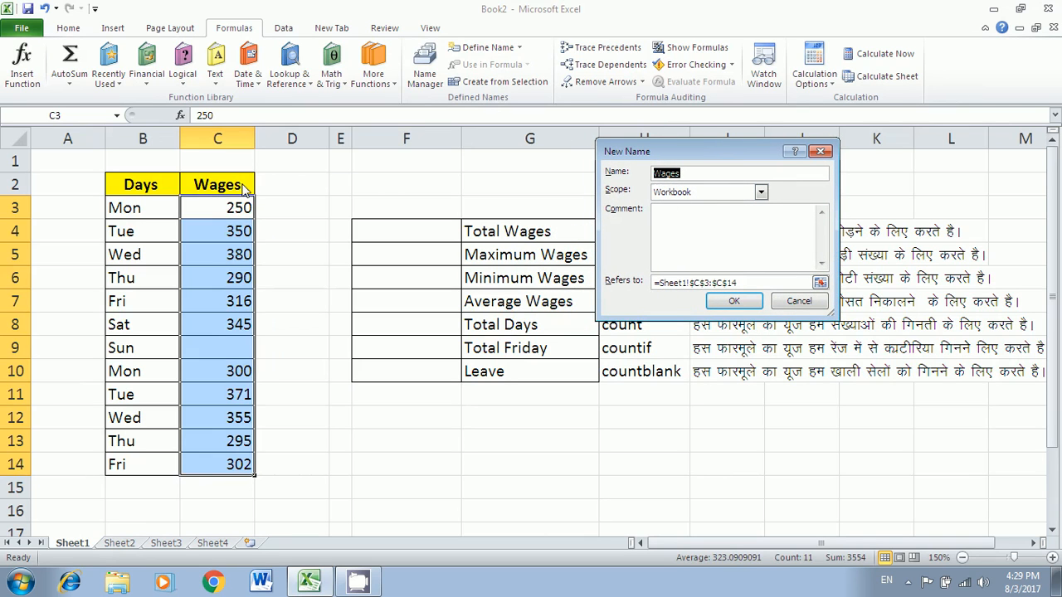
{"action": "left_click", "coordinate": [738, 283]}
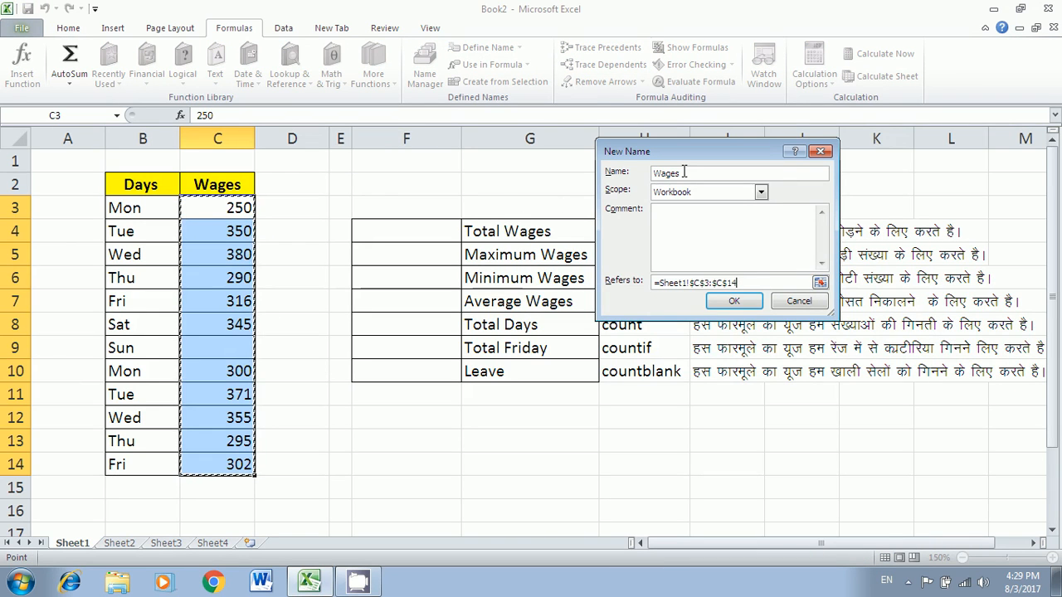
{"action": "left_click", "coordinate": [737, 302]}
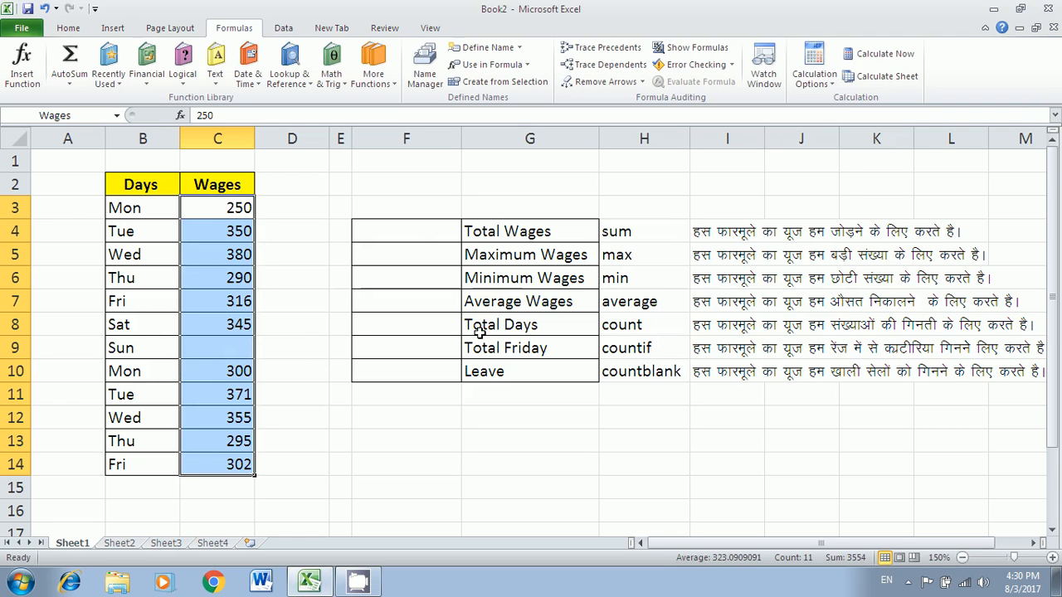
- Enter =SUM(Wages) in F4, returning 3554 total wages
{"action": "left_click", "coordinate": [417, 233]}
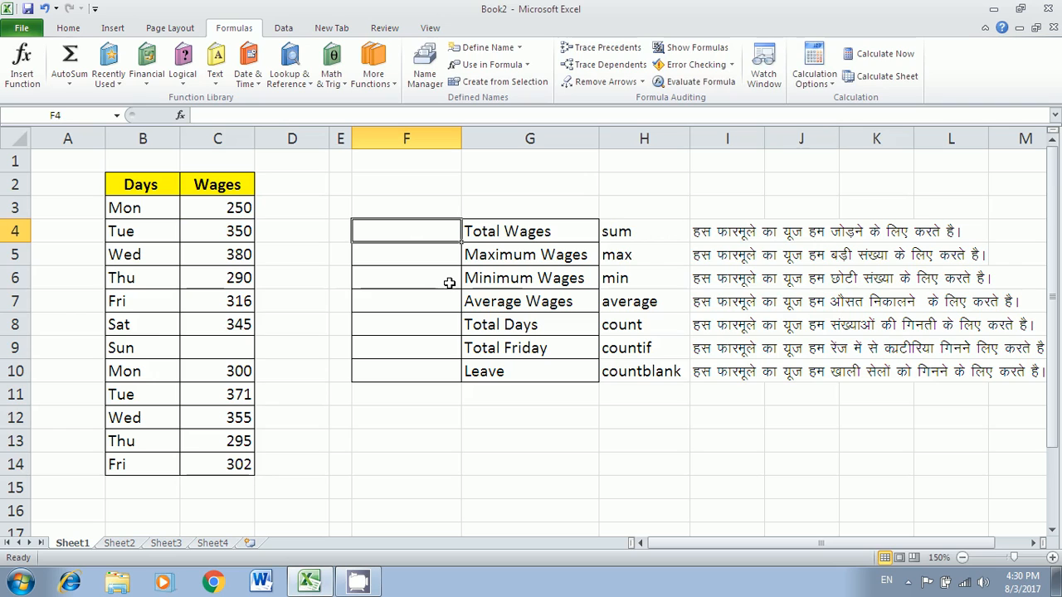
{"action": "type", "text": "=s"}
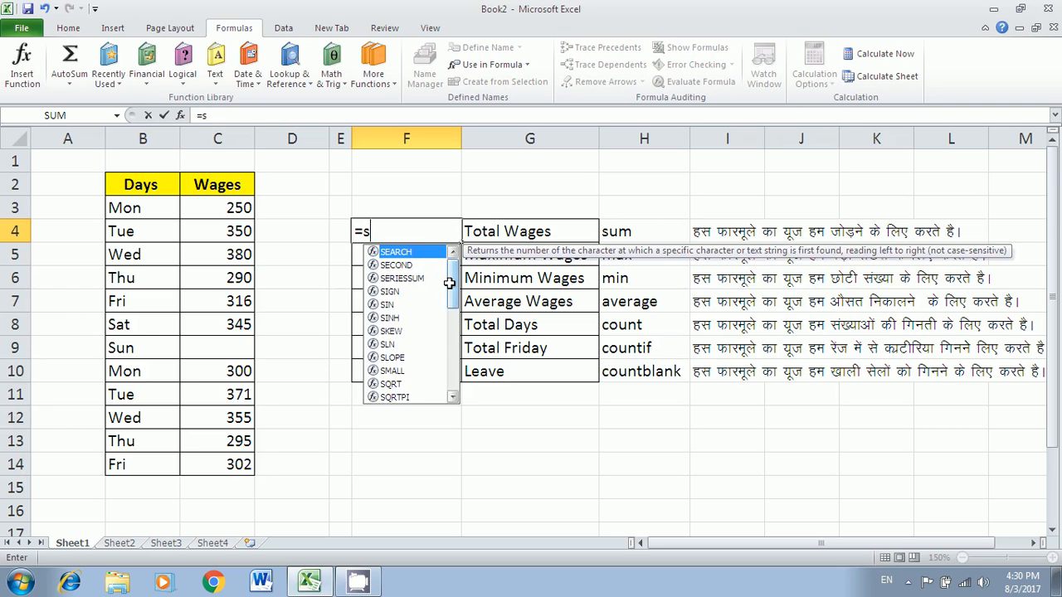
{"action": "type", "text": "um("}
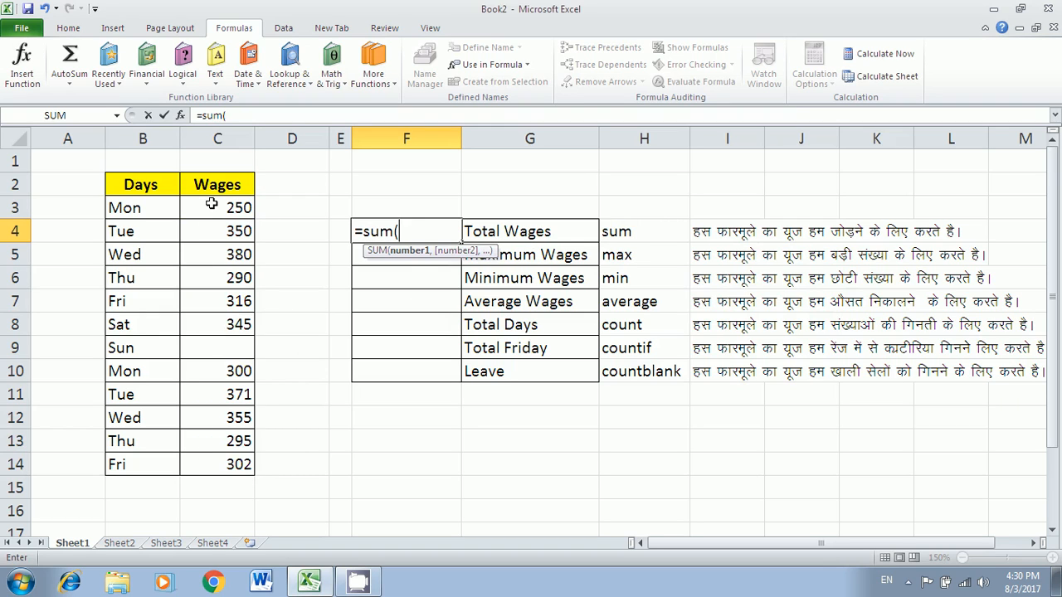
{"action": "type", "text": "wages"}
{"action": "key", "text": "Return"}
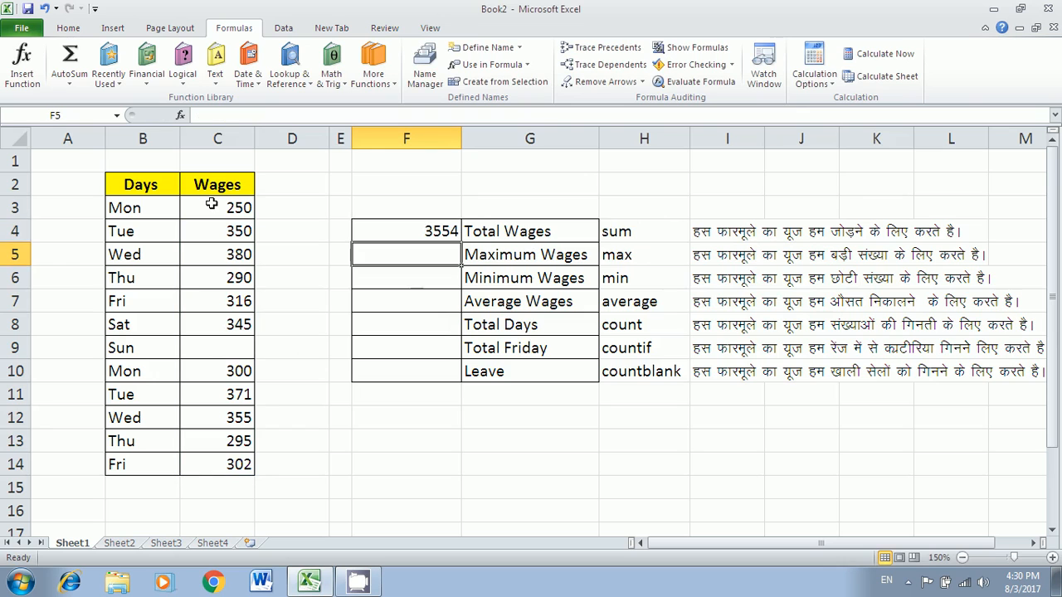
{"action": "left_click", "coordinate": [398, 226]}
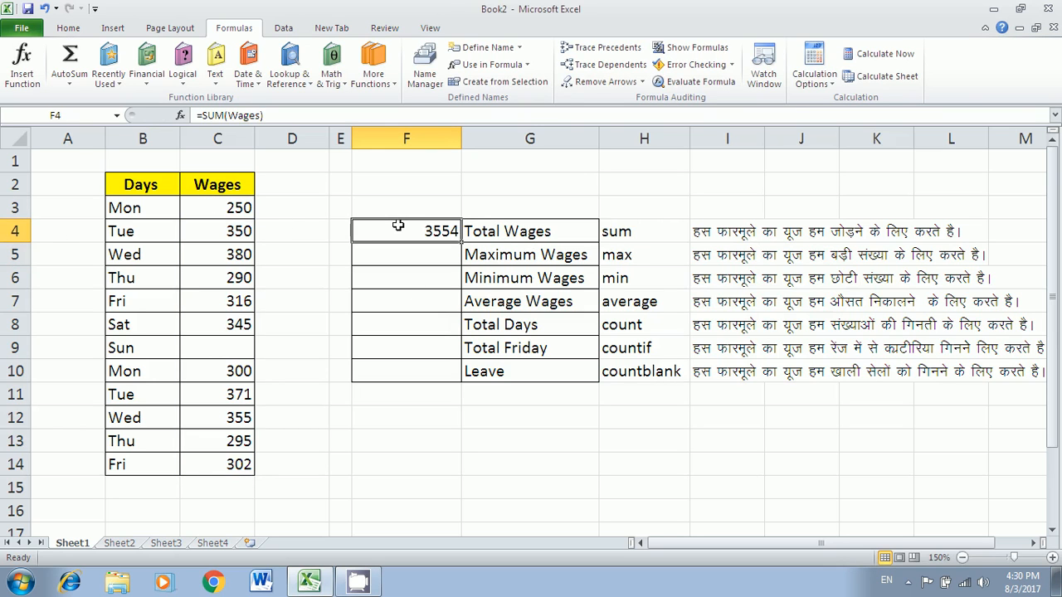
- Delete the Wages name in Name Manager
{"action": "left_click", "coordinate": [445, 85]}
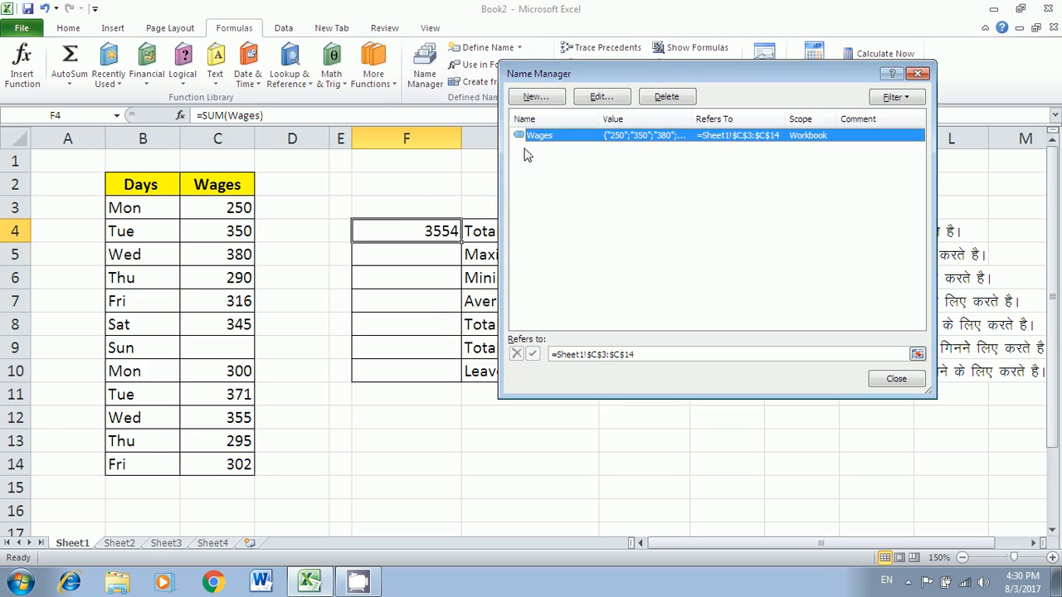
{"action": "left_click", "coordinate": [659, 97]}
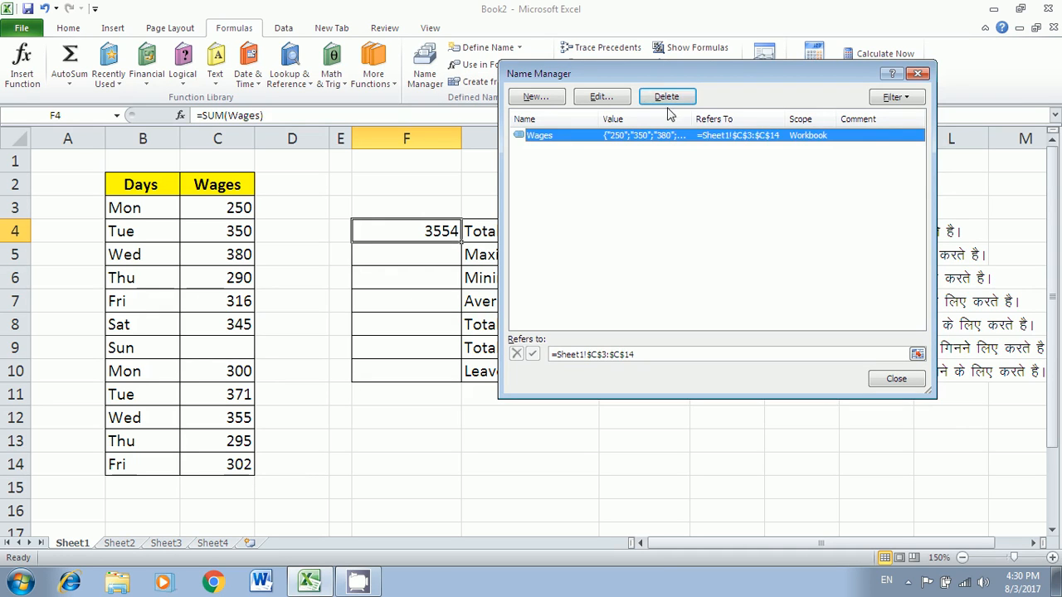
{"action": "left_click", "coordinate": [668, 100]}
{"action": "left_click", "coordinate": [505, 330]}
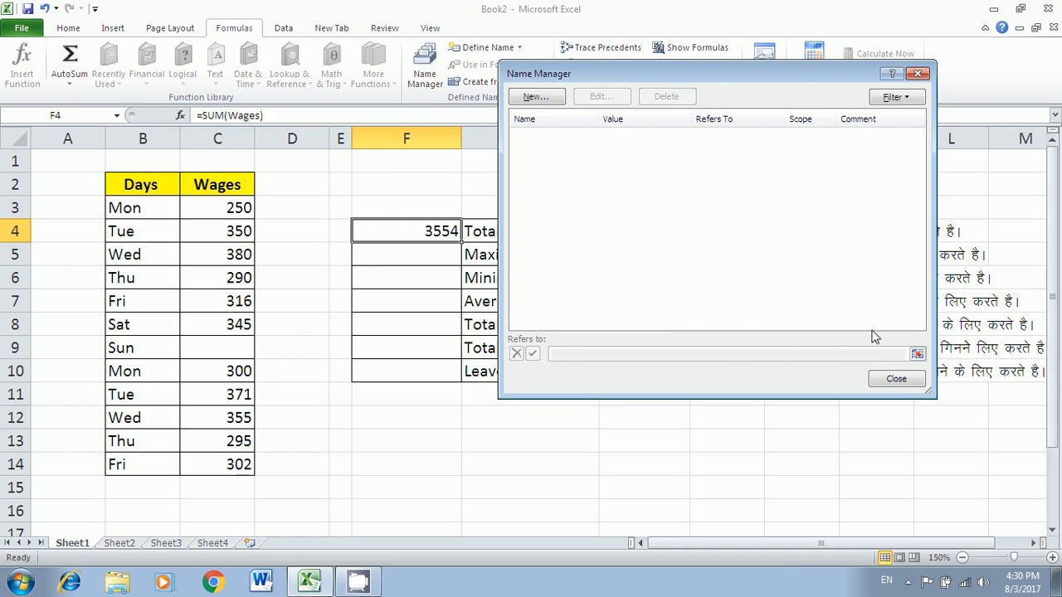
{"action": "left_click", "coordinate": [896, 379]}
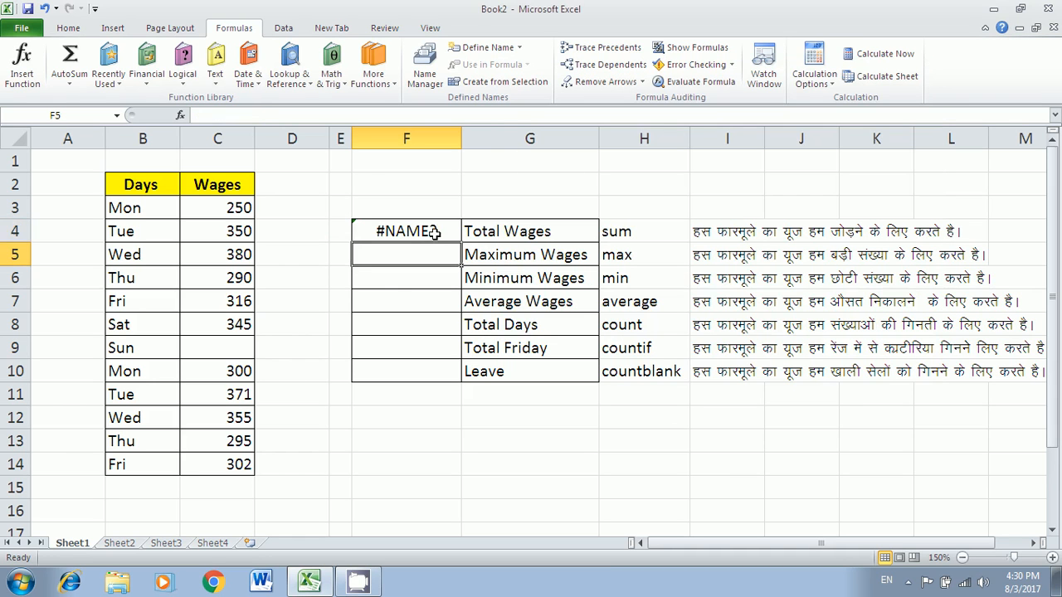
- Create the names Days and Wages from the top-row headings of B2:C14
{"action": "left_click_drag", "start_coordinate": [152, 175], "coordinate": [185, 465]}
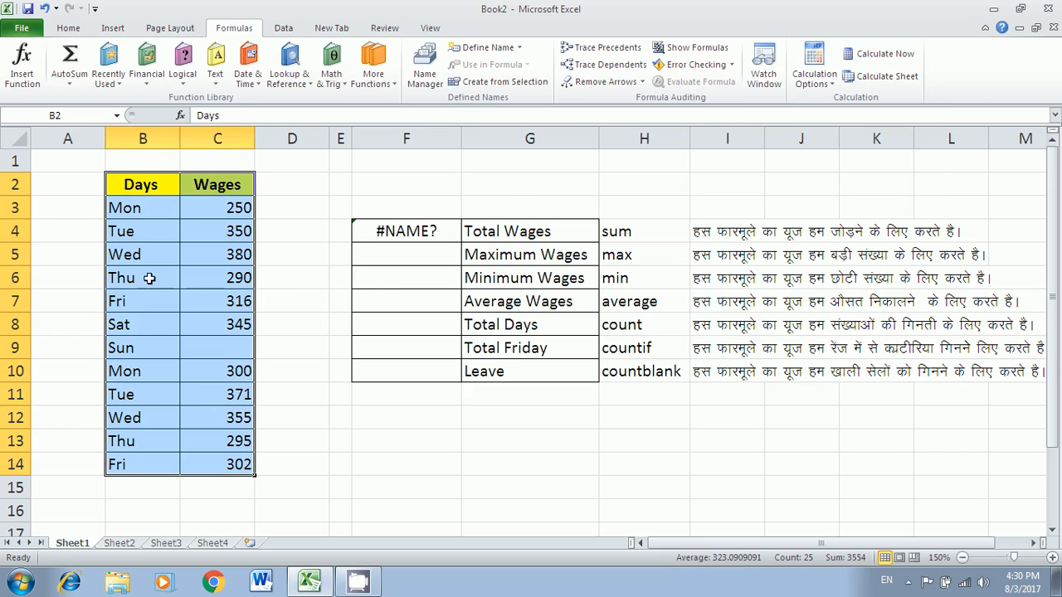
{"action": "left_click", "coordinate": [494, 82]}
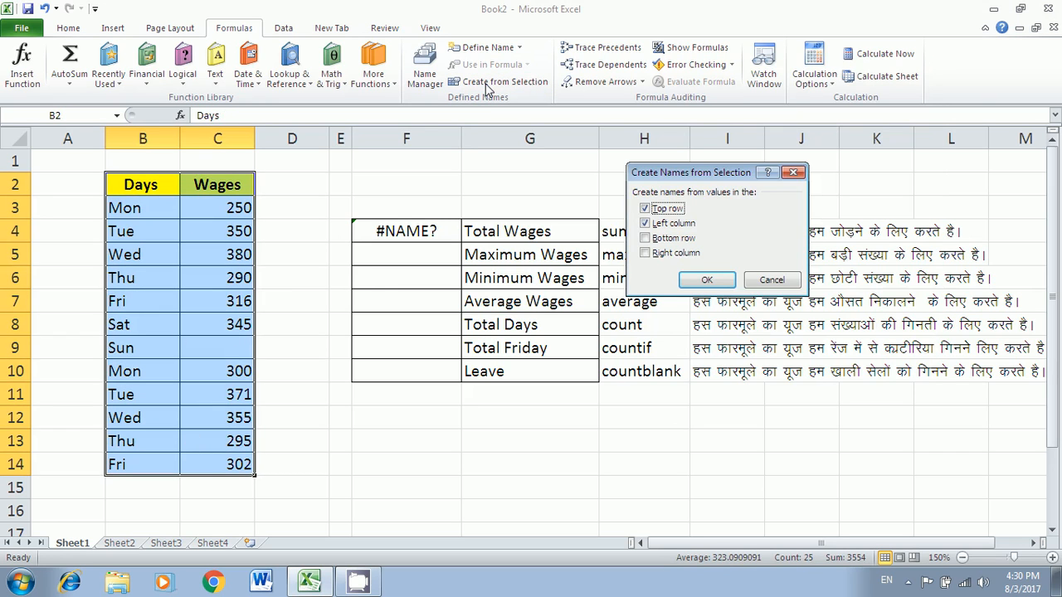
{"action": "left_click_drag", "start_coordinate": [650, 175], "coordinate": [481, 80]}
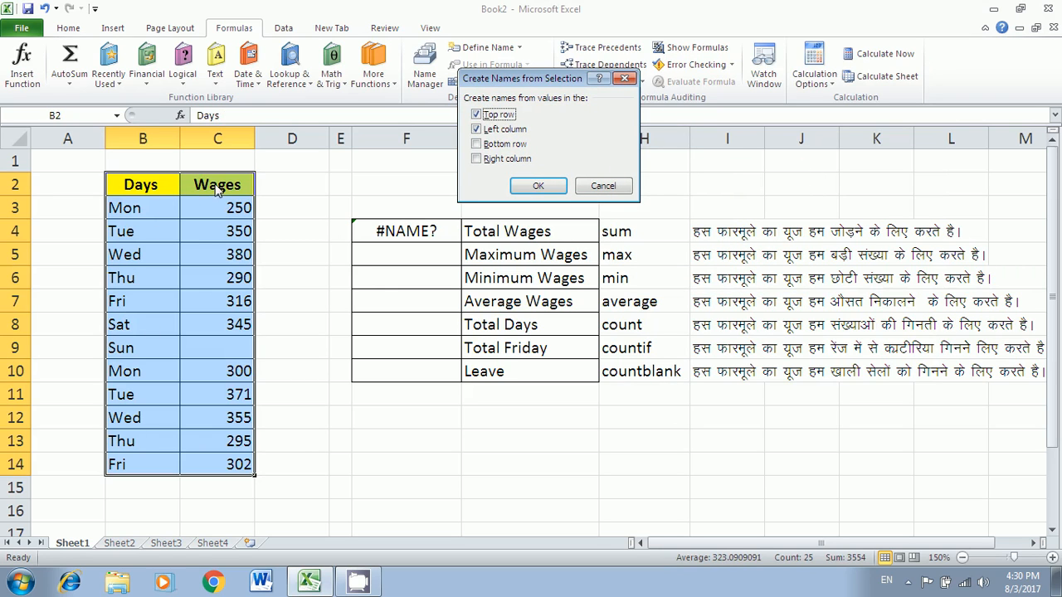
{"action": "left_click", "coordinate": [476, 130]}
{"action": "left_click", "coordinate": [517, 184]}
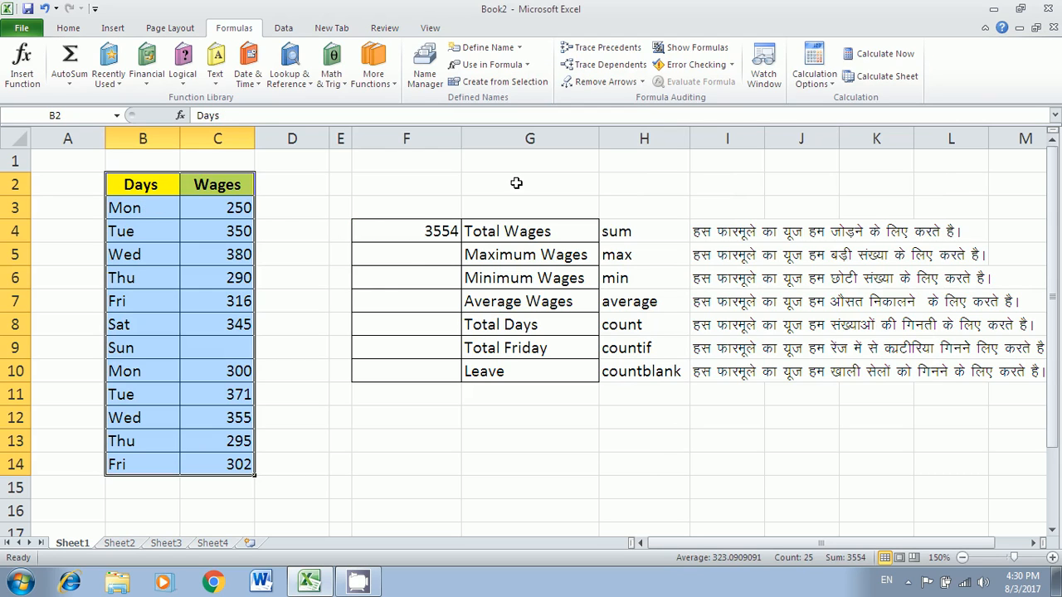
- Fill F5:F8 with MAX, MIN, AVERAGE and COUNT of Wages (380, 250, 323, 11)
{"action": "left_click", "coordinate": [432, 263]}
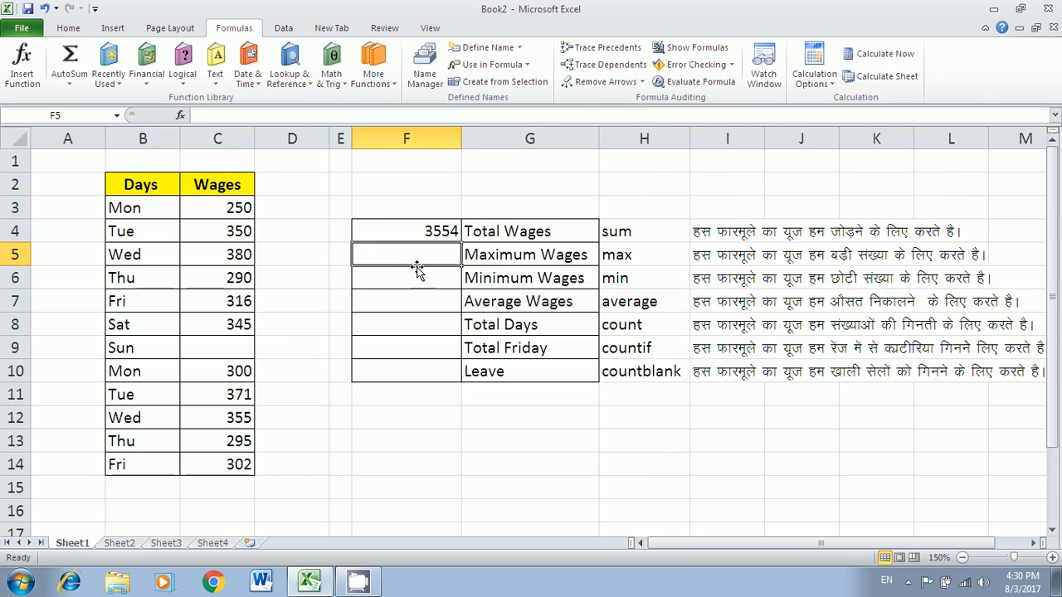
{"action": "type", "text": "=max"}
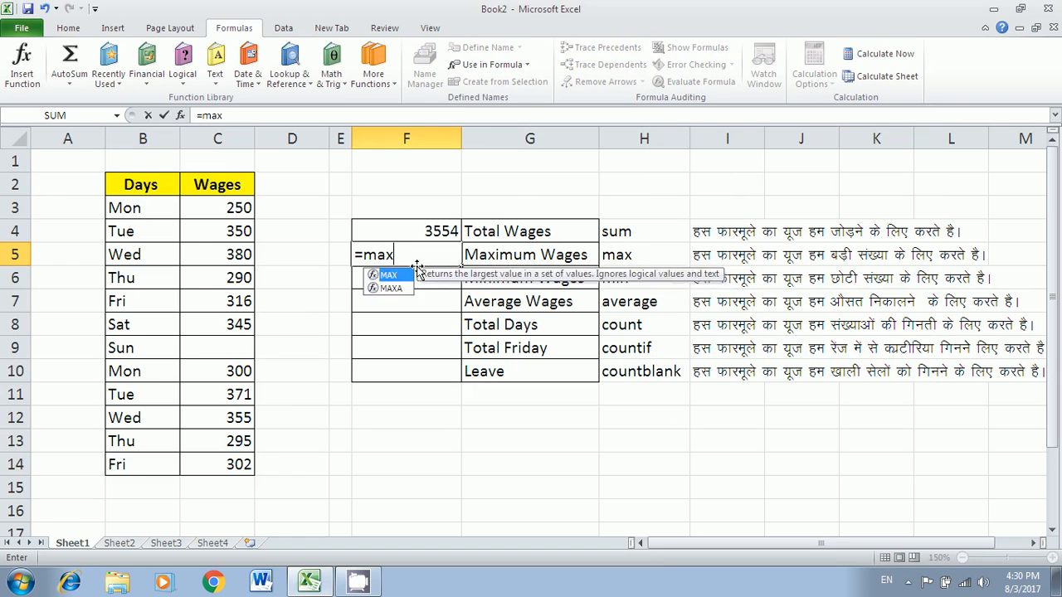
{"action": "type", "text": "(wages"}
{"action": "key", "text": "Return"}
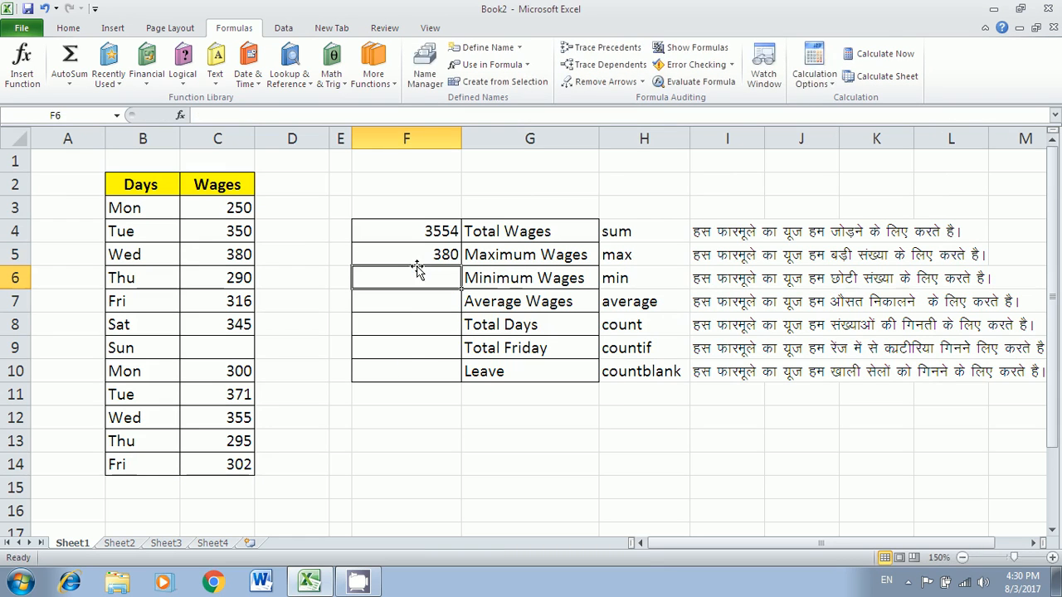
{"action": "type", "text": "-"}
{"action": "key", "text": "BackSpace"}
{"action": "type", "text": "=m"}
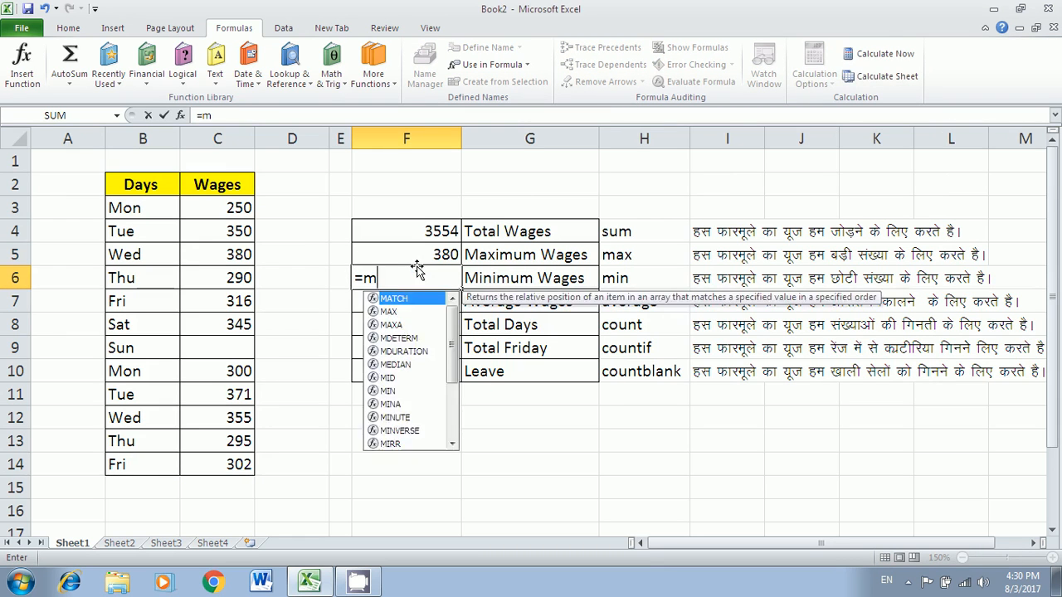
{"action": "type", "text": "in(wages"}
{"action": "key", "text": "Return"}
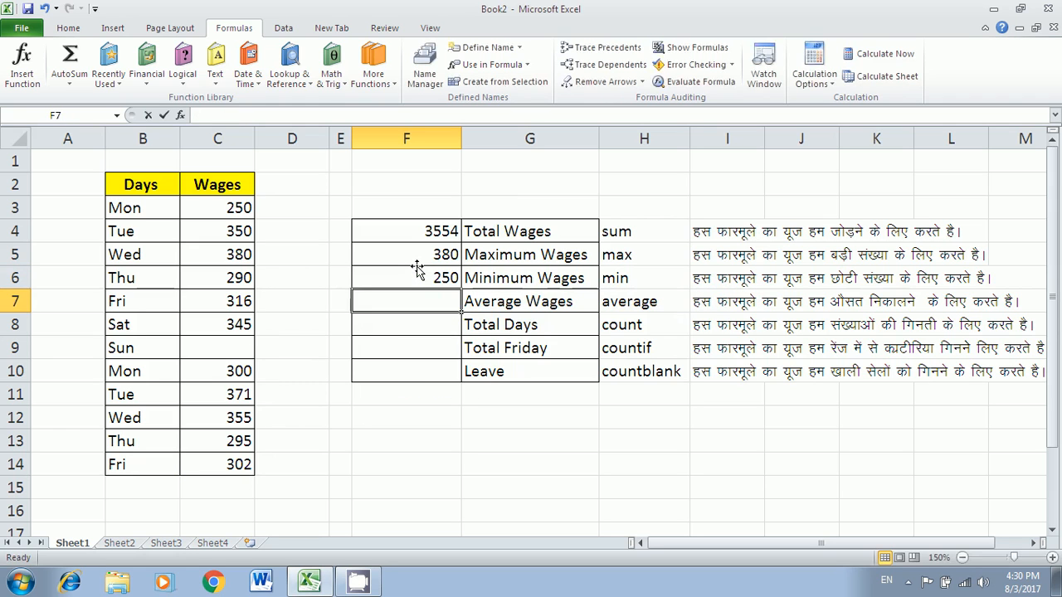
{"action": "type", "text": "=average(wages"}
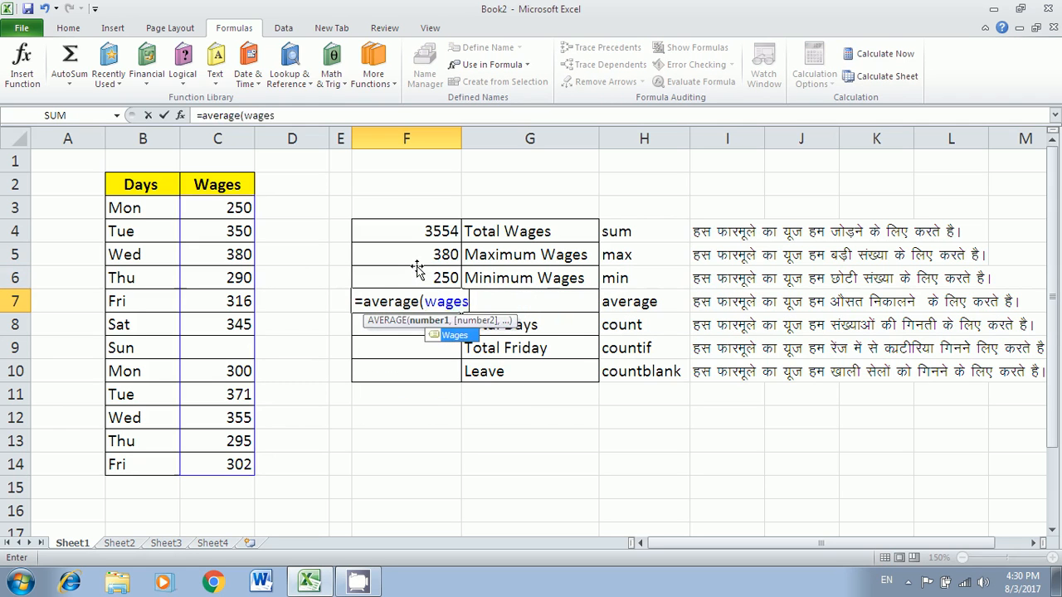
{"action": "key", "text": "Return"}
{"action": "type", "text": "=count("}
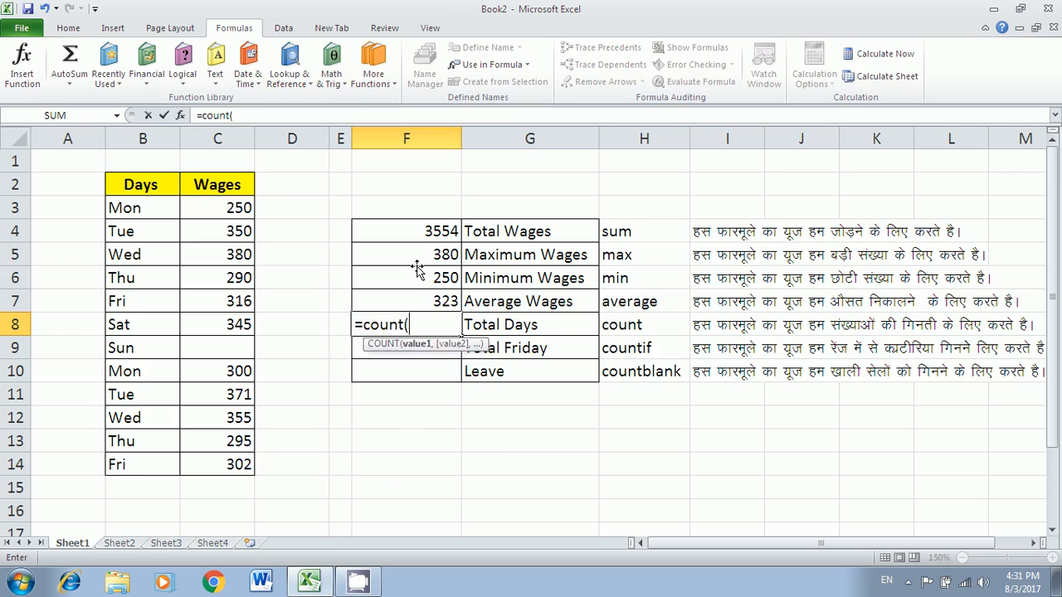
{"action": "type", "text": "wages"}
{"action": "key", "text": "Return"}
- Enter =COUNTIF(days,"fri") in F9 and =COUNTBLANK(wages) in F10, giving 2 and 1
{"action": "type", "text": "="}
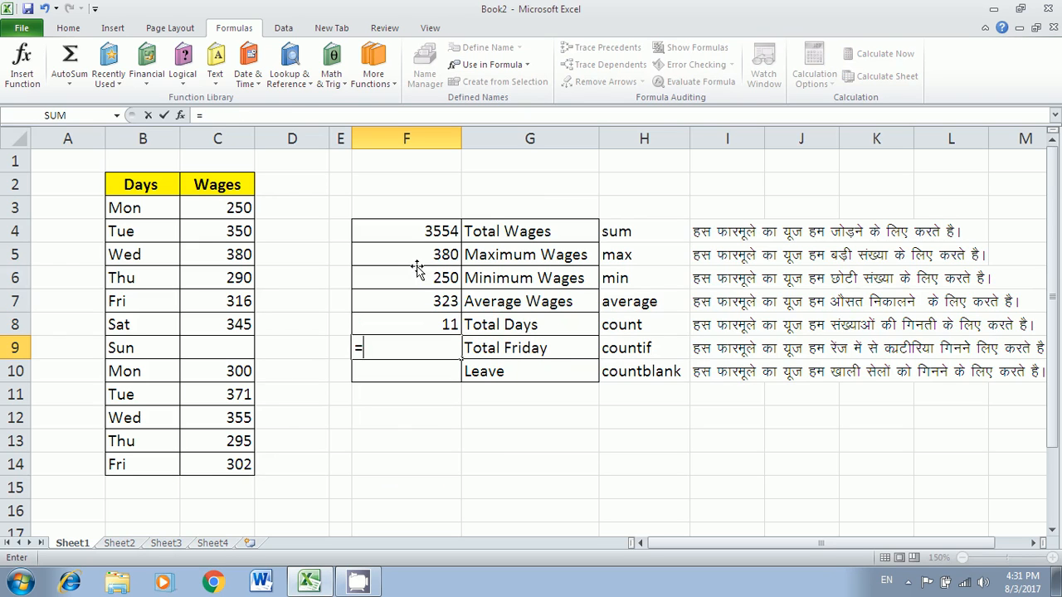
{"action": "type", "text": "counti"}
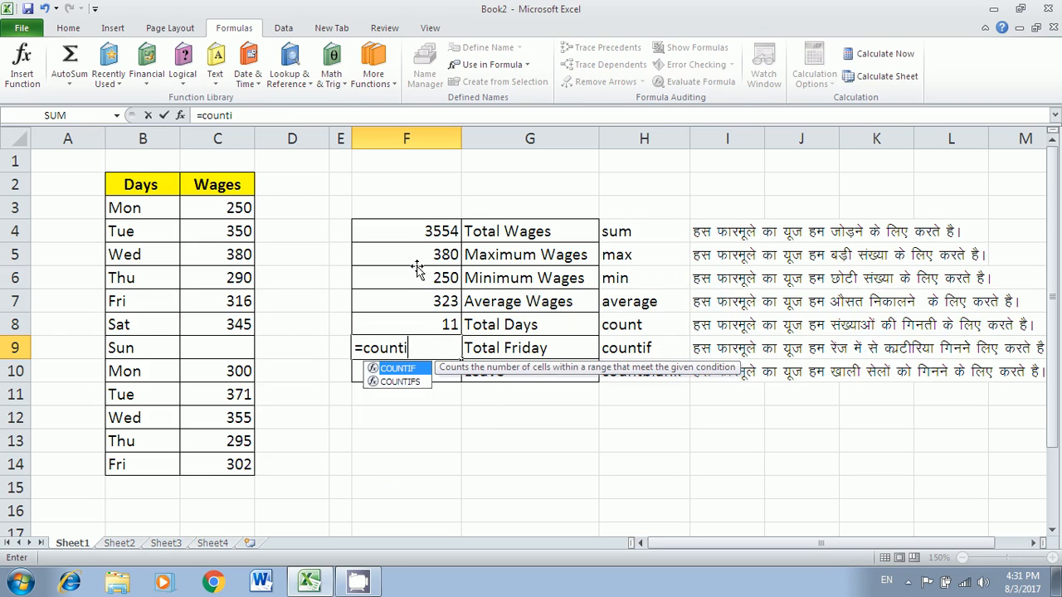
{"action": "type", "text": "f("}
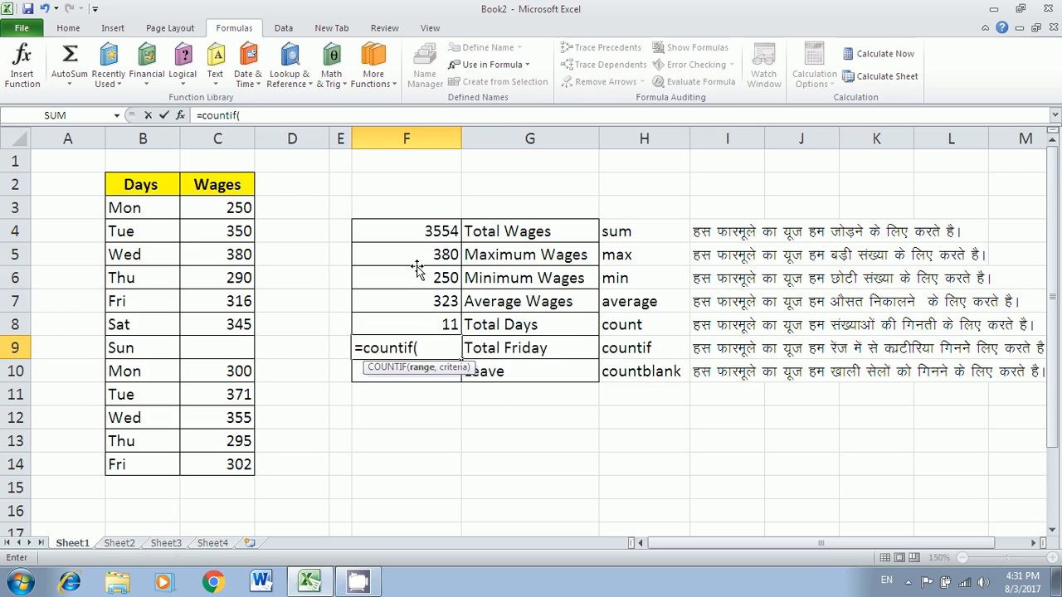
{"action": "type", "text": "dy"}
{"action": "key", "text": "BackSpace"}
{"action": "type", "text": "a"}
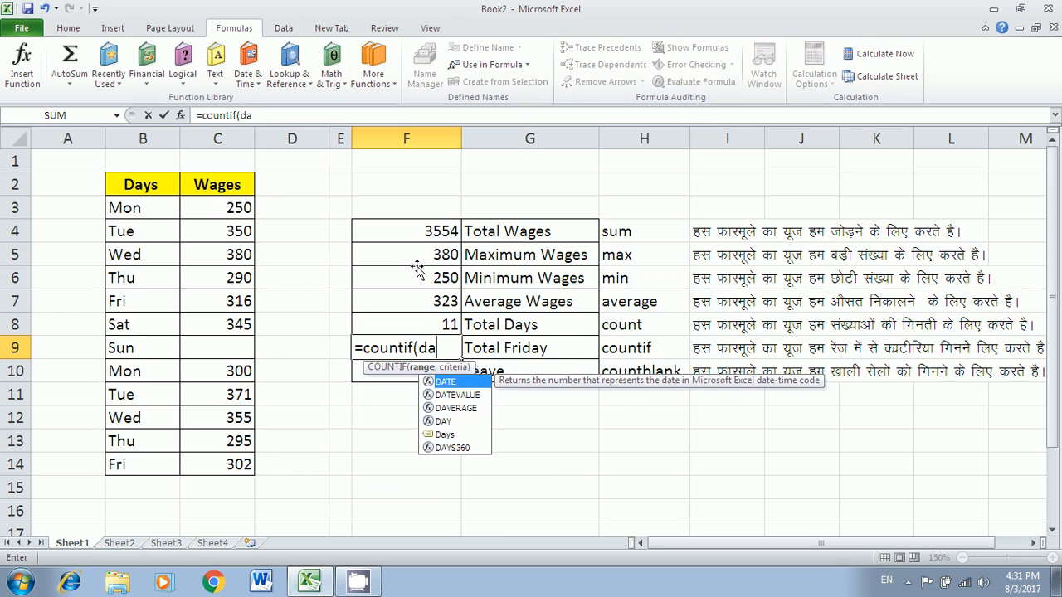
{"action": "type", "text": "ys,"}
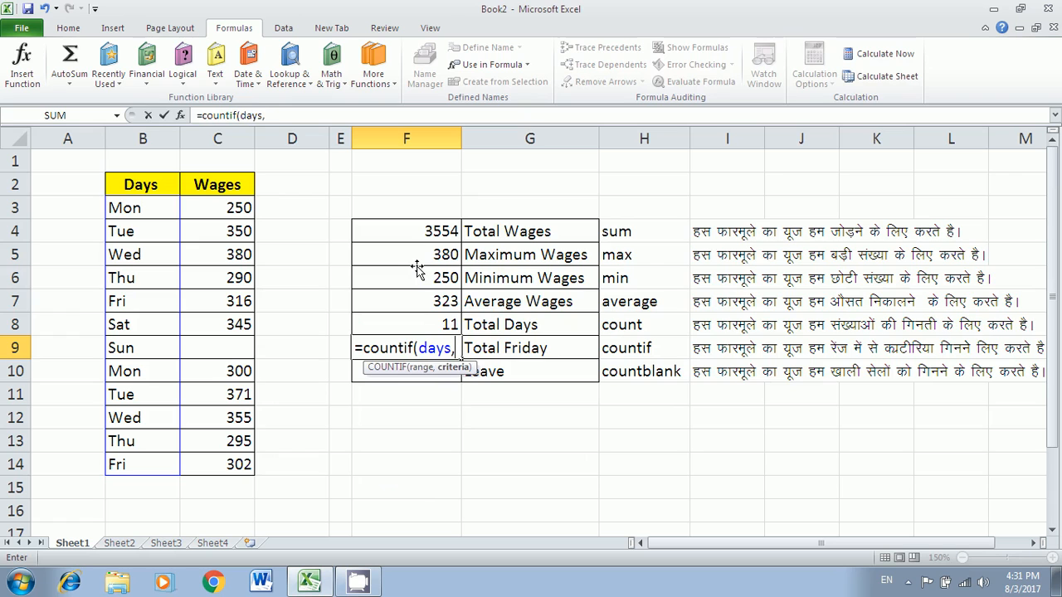
{"action": "type", "text": "\"fri"}
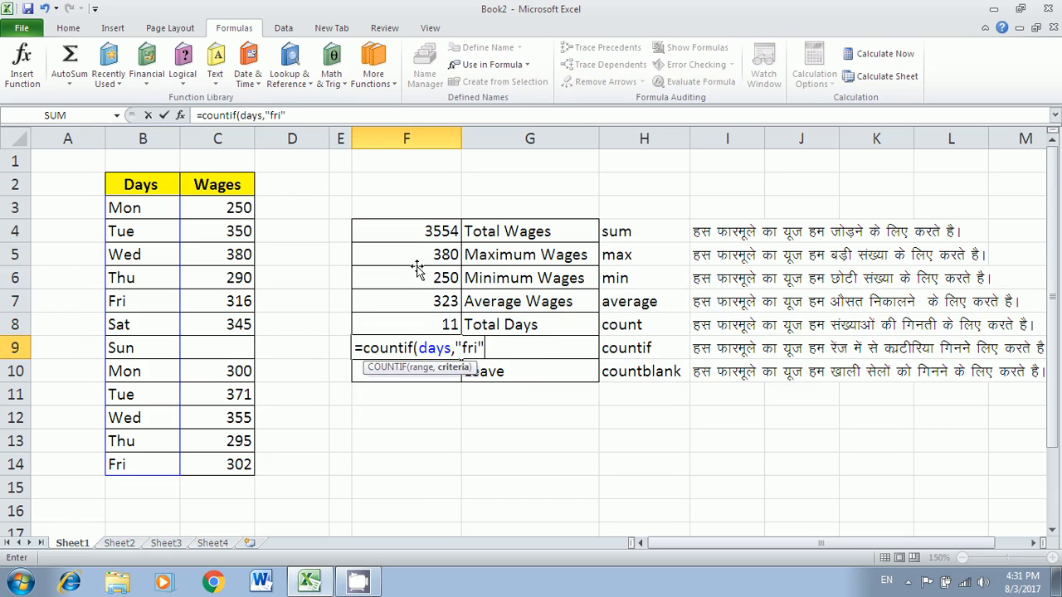
{"action": "type", "text": "\")"}
{"action": "key", "text": "Return"}
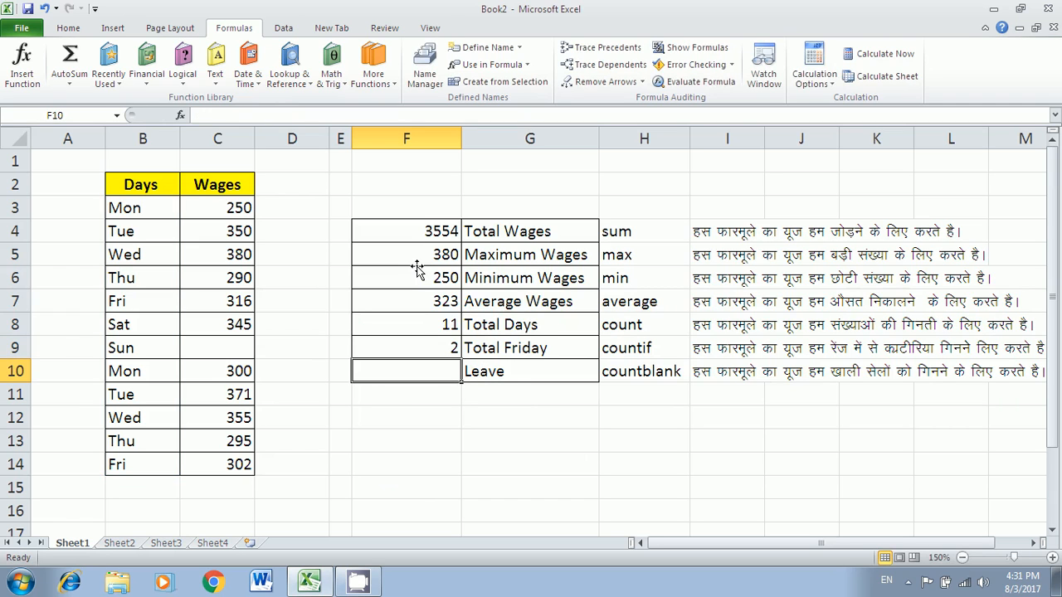
{"action": "type", "text": "=countblank("}
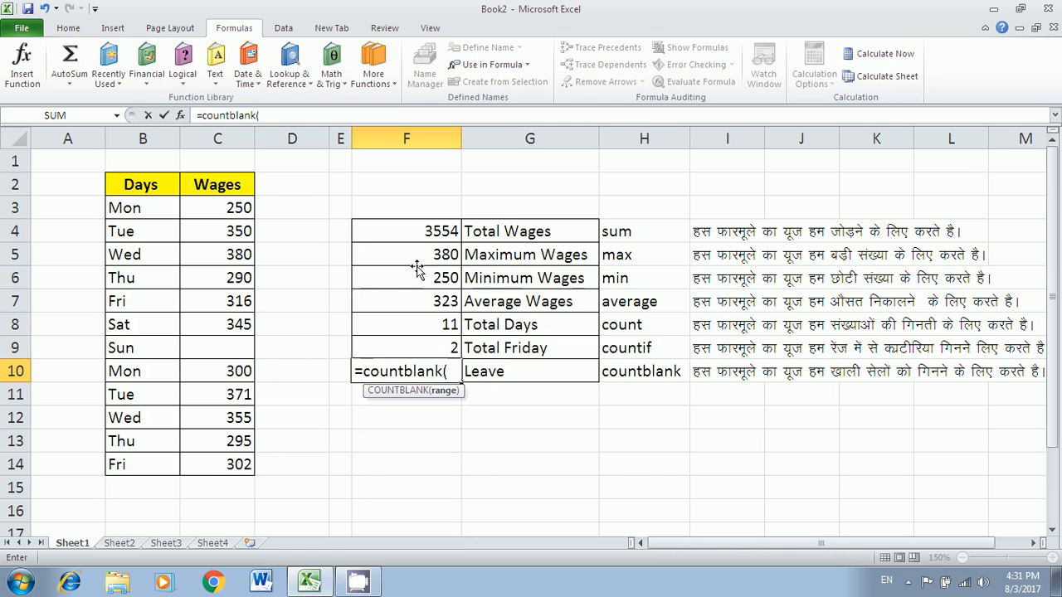
{"action": "type", "text": "wages)"}
{"action": "key", "text": "Return"}
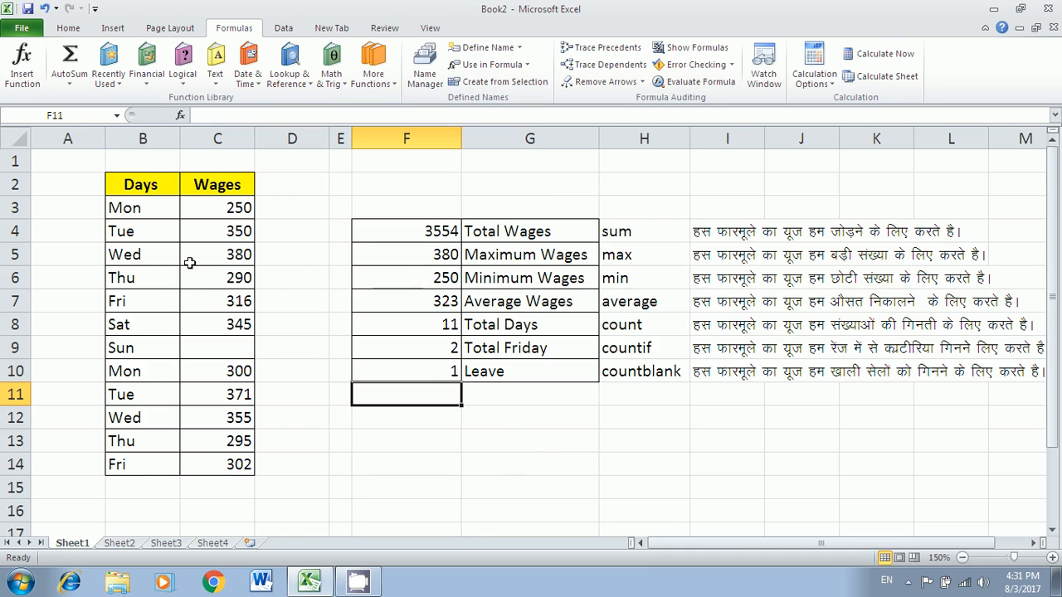
{"action": "left_click", "coordinate": [116, 544]}
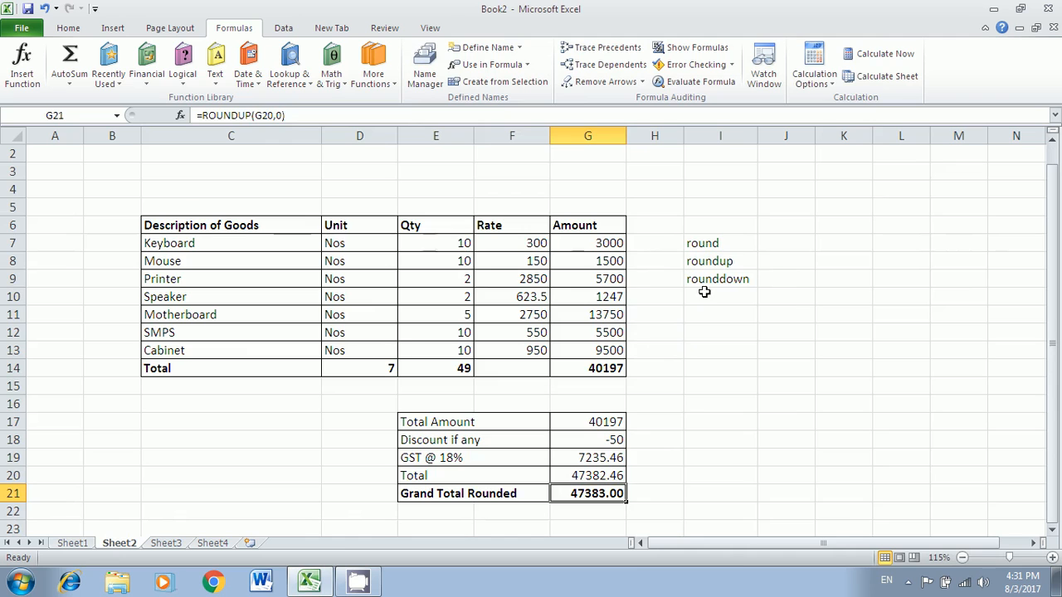
- Move the round labels to column L and clear G7:G21 and the Total row C14:F14
{"action": "left_click_drag", "start_coordinate": [736, 243], "coordinate": [934, 247]}
{"action": "left_click", "coordinate": [776, 333]}
{"action": "left_click_drag", "start_coordinate": [266, 228], "coordinate": [611, 500]}
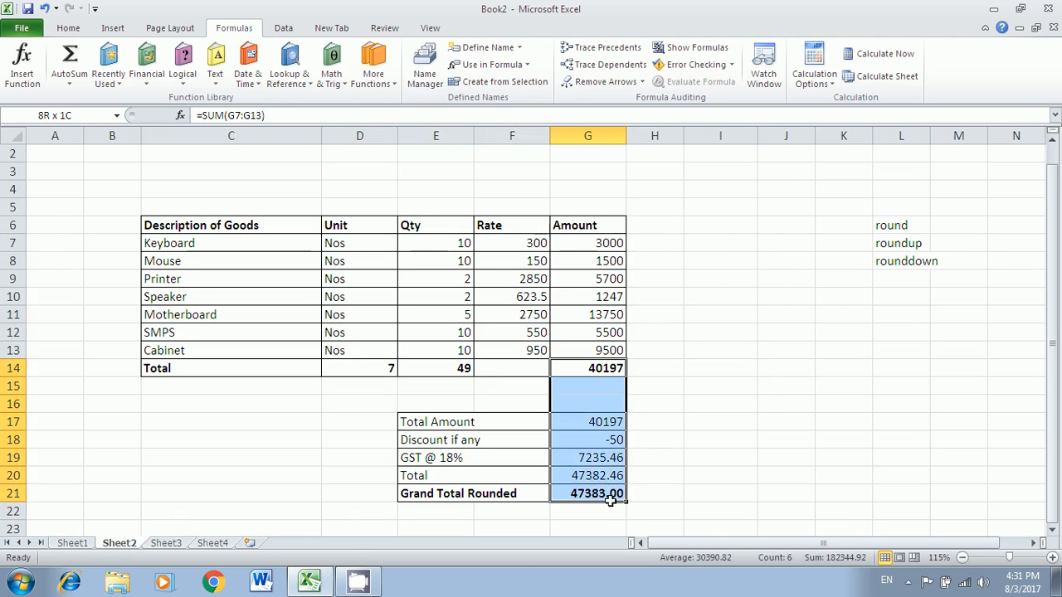
{"action": "key", "text": "Delete"}
{"action": "left_click_drag", "start_coordinate": [599, 247], "coordinate": [603, 352]}
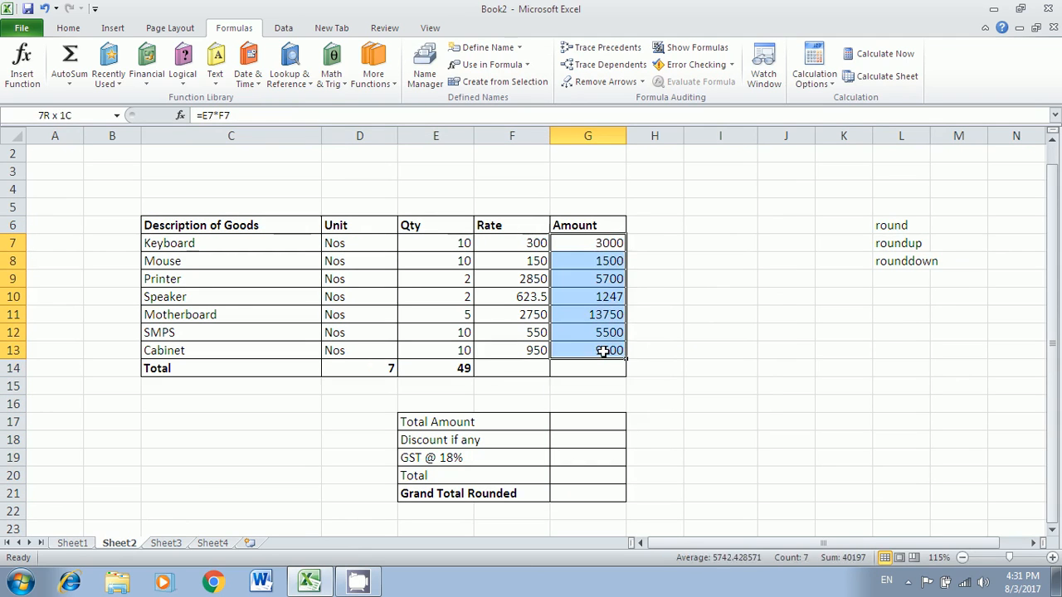
{"action": "key", "text": "Delete"}
{"action": "left_click_drag", "start_coordinate": [387, 368], "coordinate": [486, 365]}
{"action": "key", "text": "Delete"}
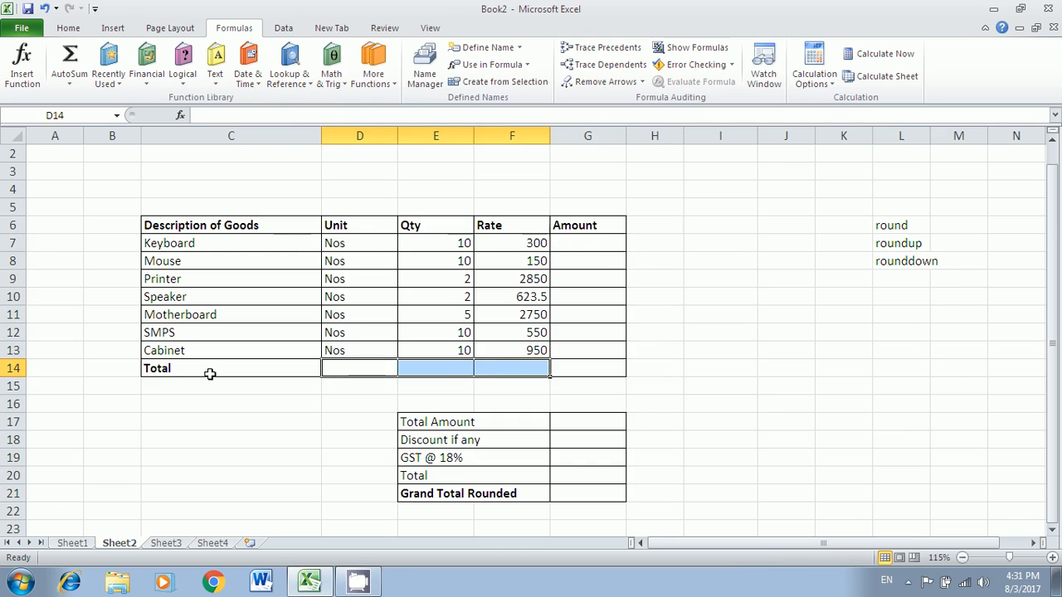
{"action": "left_click", "coordinate": [208, 369]}
{"action": "key", "text": "Delete"}
- Delete the empty row 14 cells so the summary block shifts up
{"action": "left_click_drag", "start_coordinate": [208, 365], "coordinate": [558, 366]}
{"action": "left_click", "coordinate": [68, 27]}
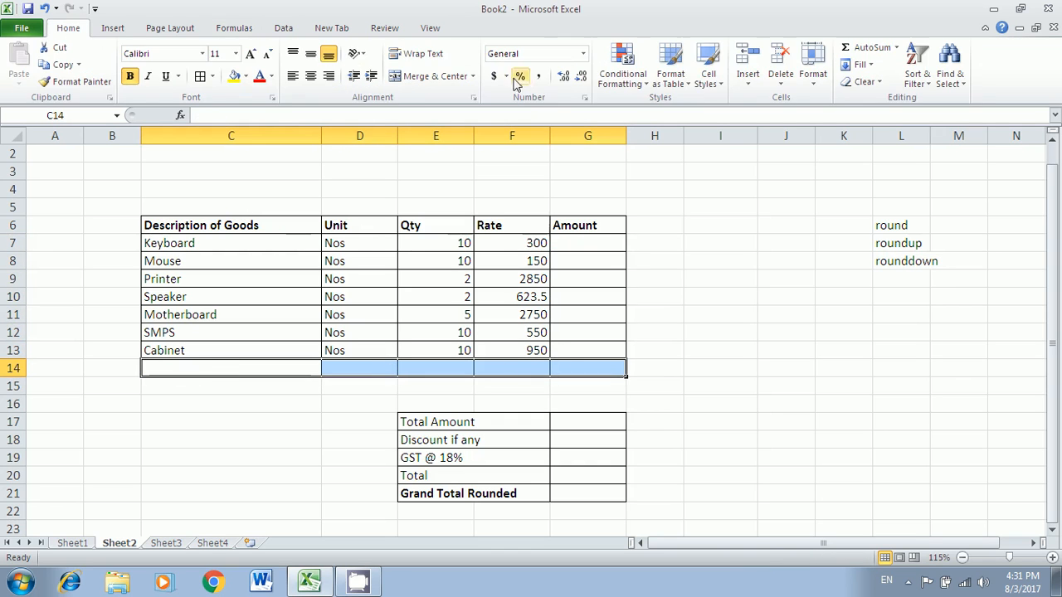
{"action": "left_click", "coordinate": [777, 62]}
{"action": "left_click", "coordinate": [738, 191]}
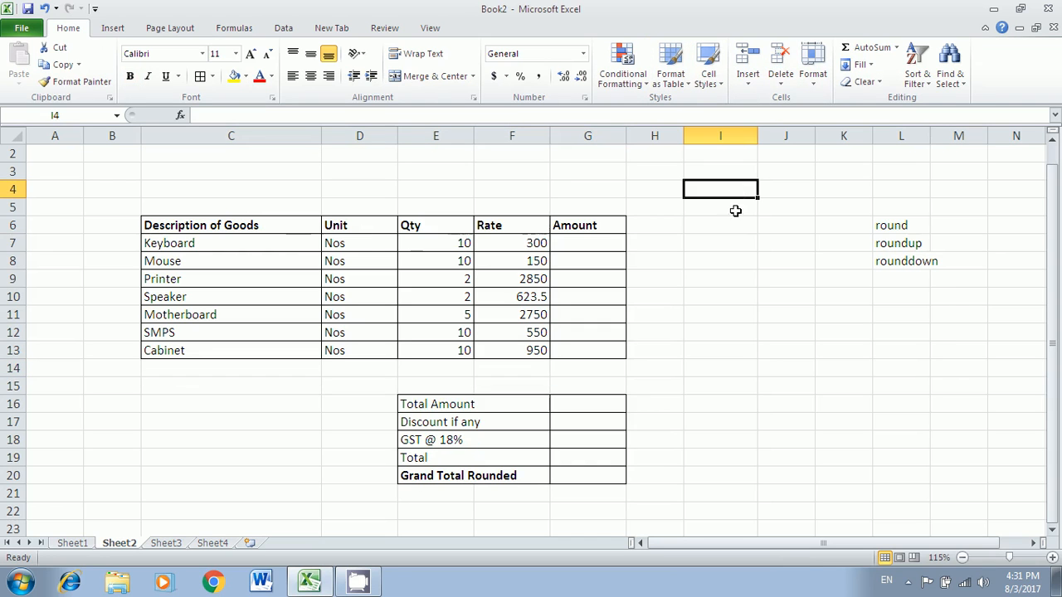
{"action": "left_click_drag", "start_coordinate": [249, 225], "coordinate": [586, 350]}
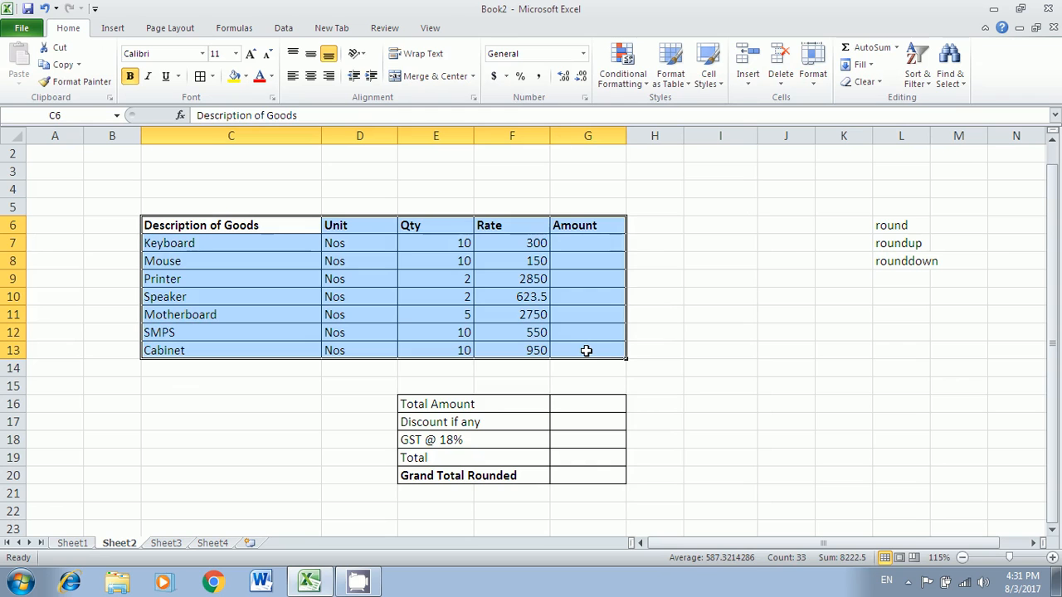
- Format C6:G13 as a table with headers in Table Style Light 1
{"action": "left_click", "coordinate": [668, 81]}
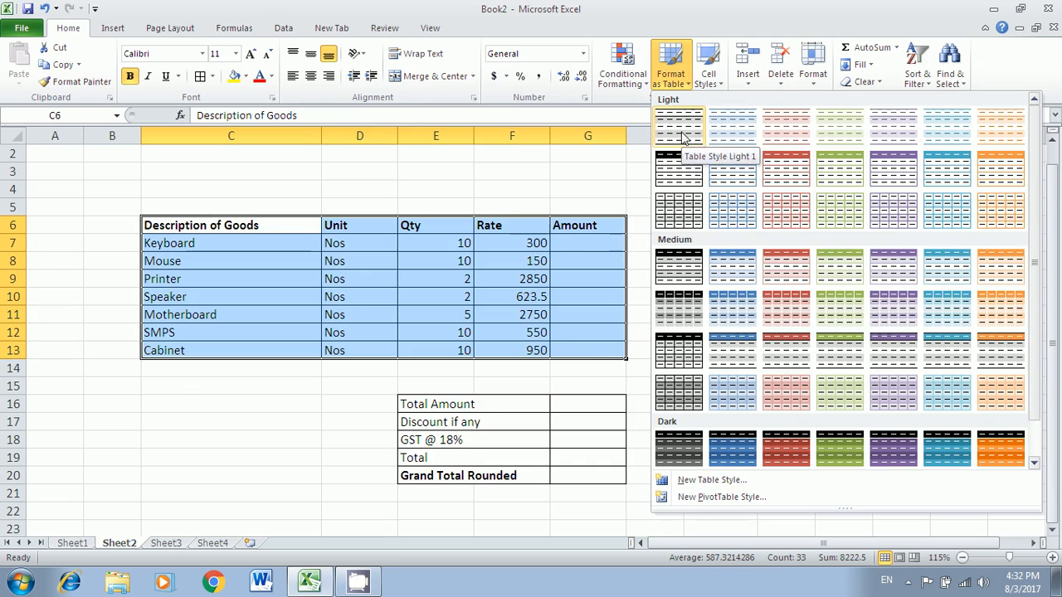
{"action": "left_click", "coordinate": [682, 135]}
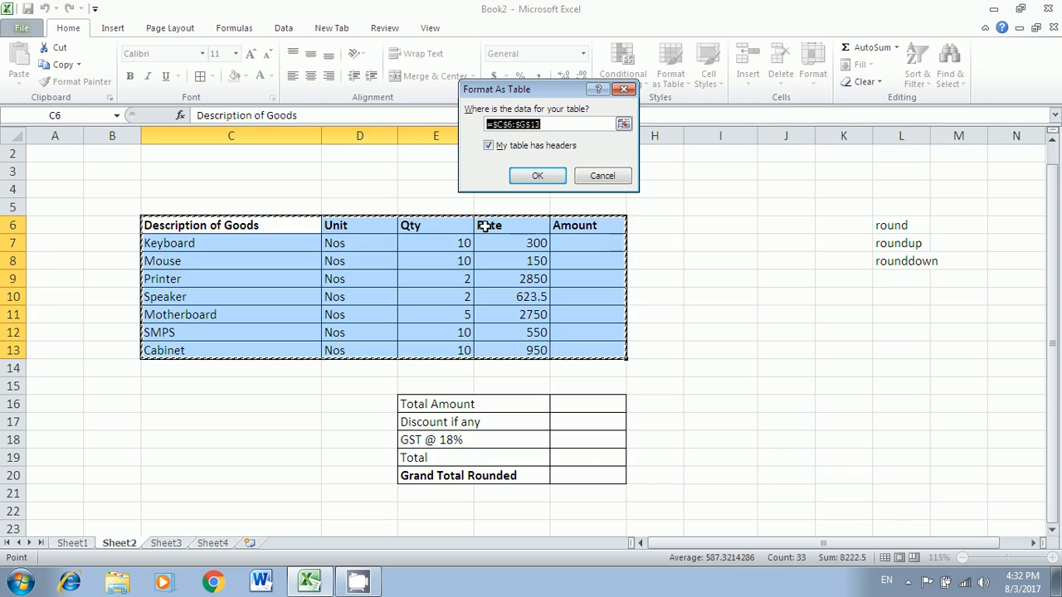
{"action": "left_click", "coordinate": [538, 176]}
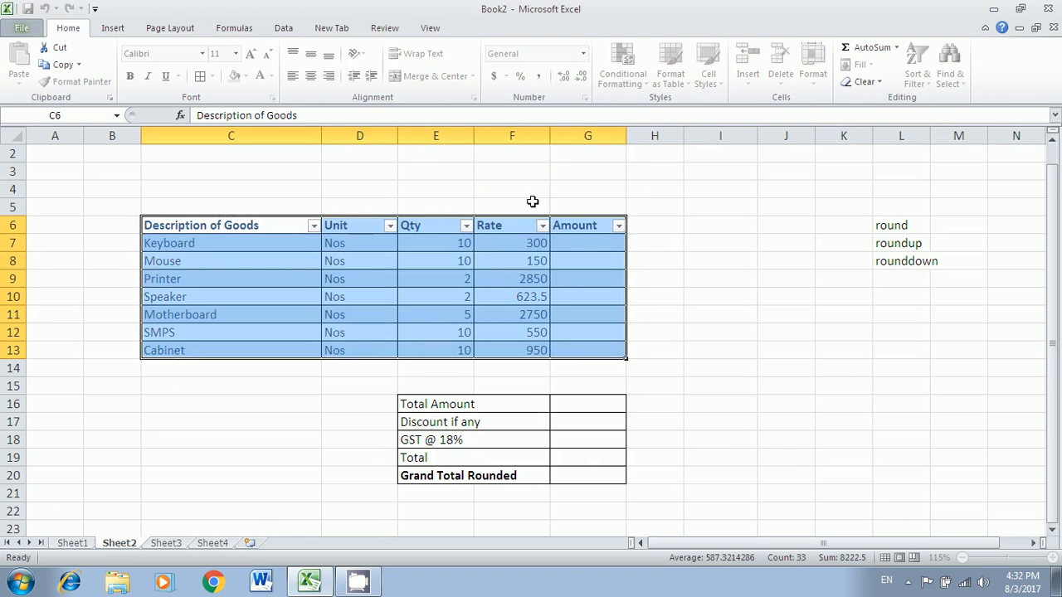
{"action": "left_click", "coordinate": [289, 262]}
- Inspect the table entries and open the Description of Goods filter list
{"action": "left_click", "coordinate": [308, 372]}
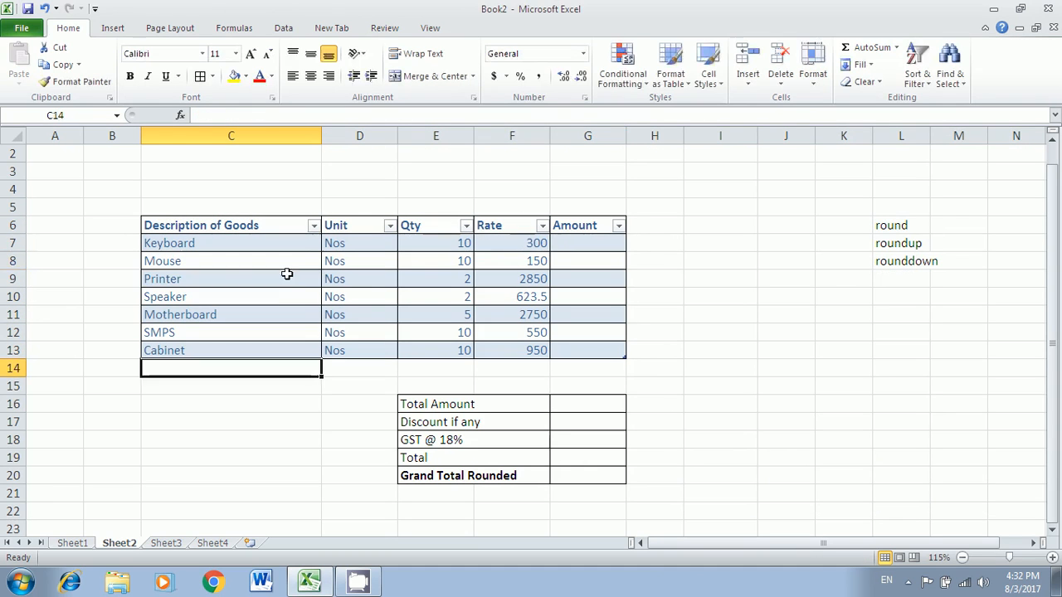
{"action": "left_click", "coordinate": [287, 276]}
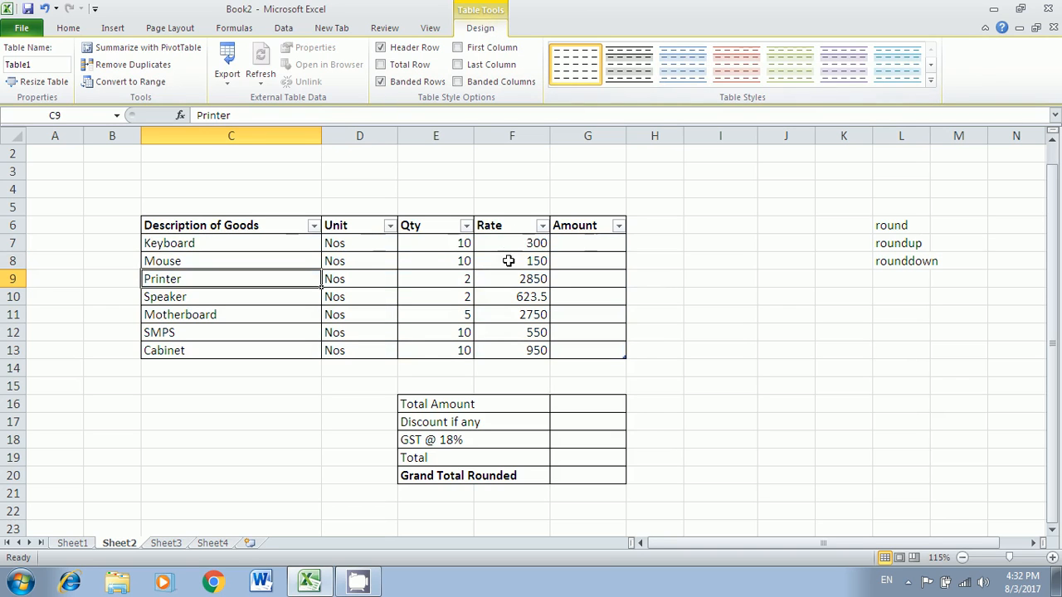
{"action": "left_click", "coordinate": [440, 314]}
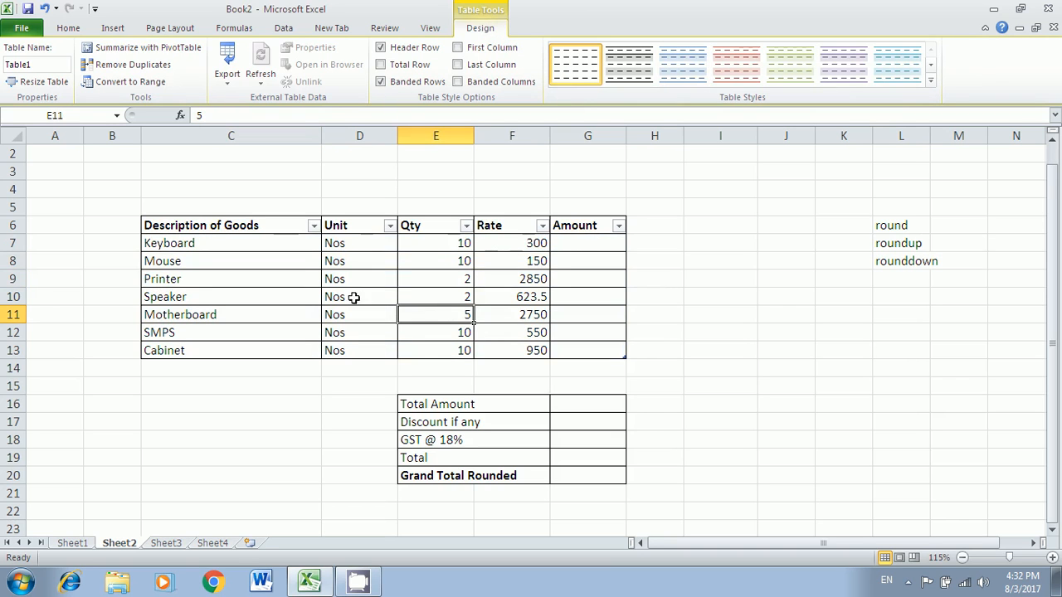
{"action": "left_click", "coordinate": [313, 227]}
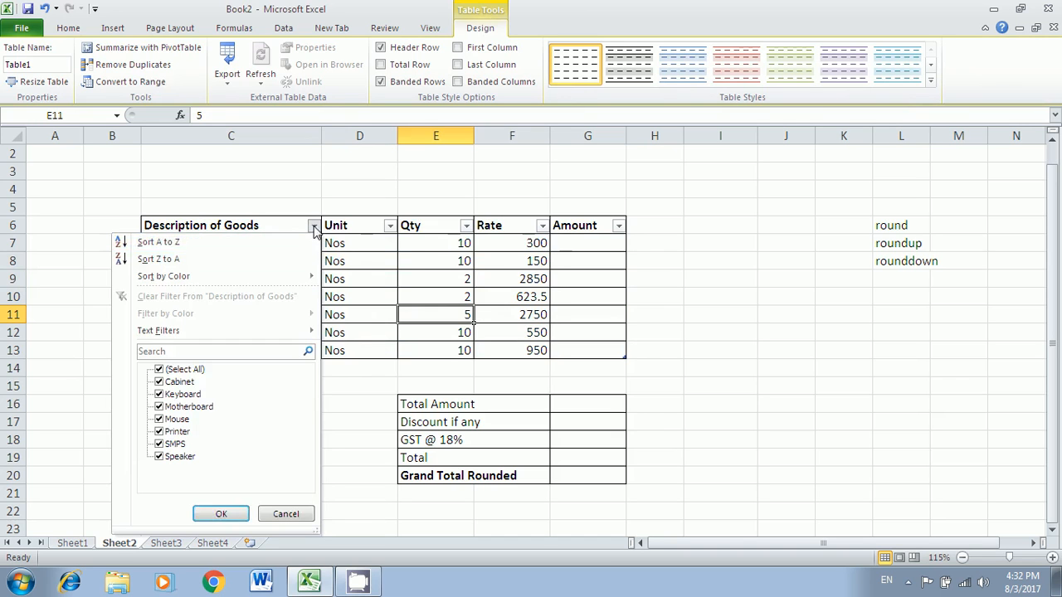
{"action": "left_click", "coordinate": [467, 280]}
{"action": "left_click", "coordinate": [517, 299]}
{"action": "left_click", "coordinate": [523, 333]}
{"action": "left_click", "coordinate": [538, 351]}
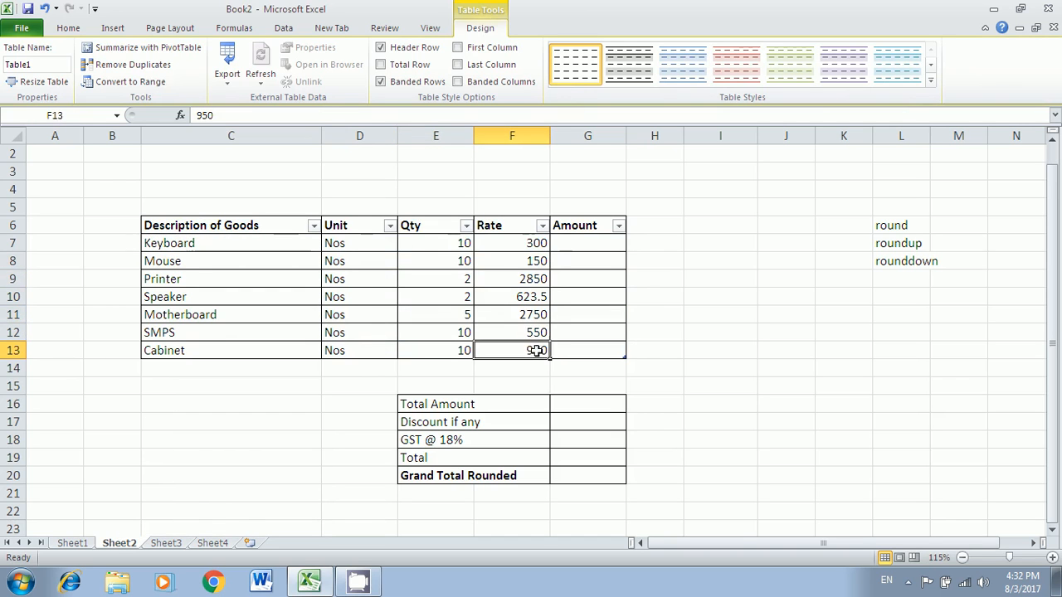
{"action": "left_click", "coordinate": [529, 314]}
{"action": "left_click", "coordinate": [520, 280]}
{"action": "left_click", "coordinate": [580, 245]}
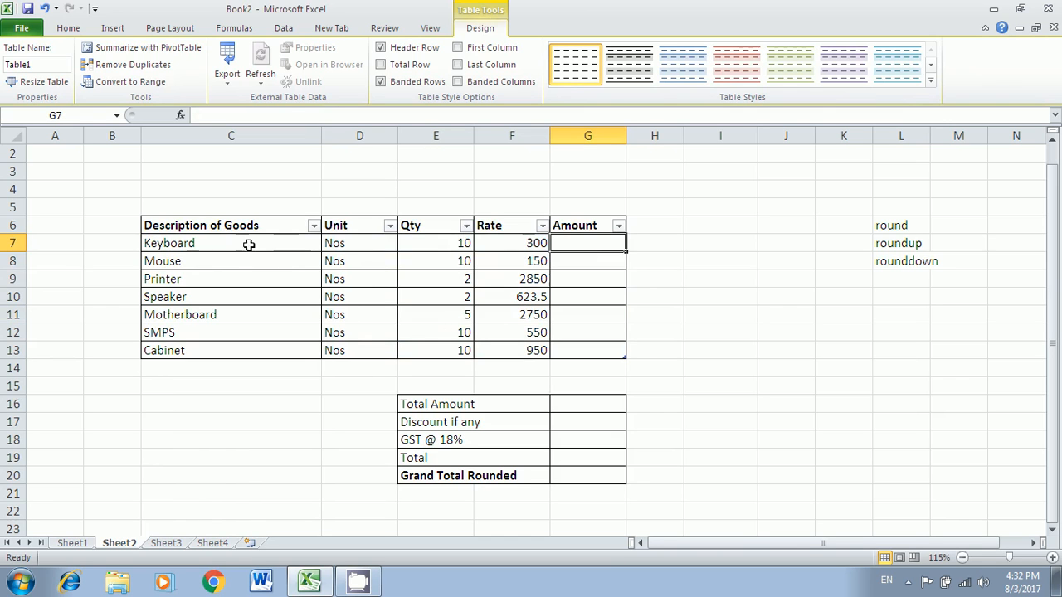
{"action": "left_click_drag", "start_coordinate": [241, 225], "coordinate": [555, 348]}
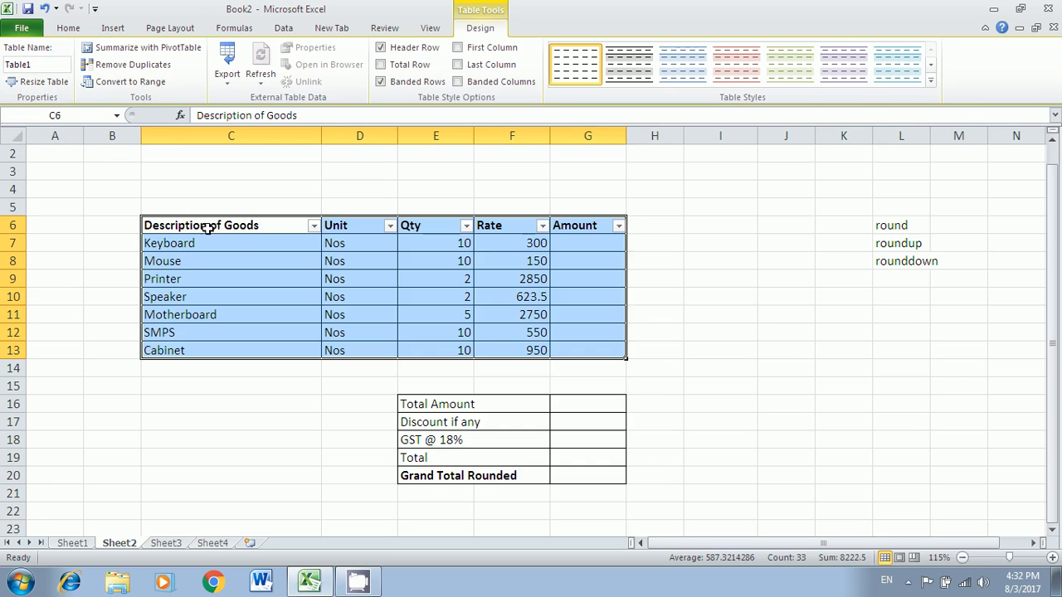
- Select the Description and Unit headers, the Unit values D7:D13 and Amount cell G7
{"action": "left_click", "coordinate": [247, 227]}
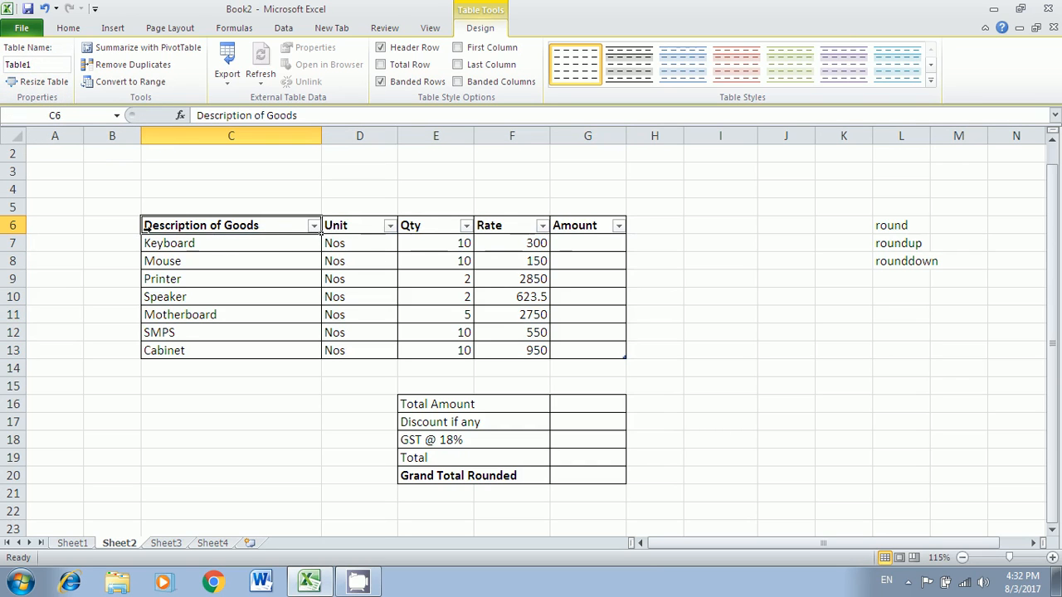
{"action": "left_click", "coordinate": [339, 222]}
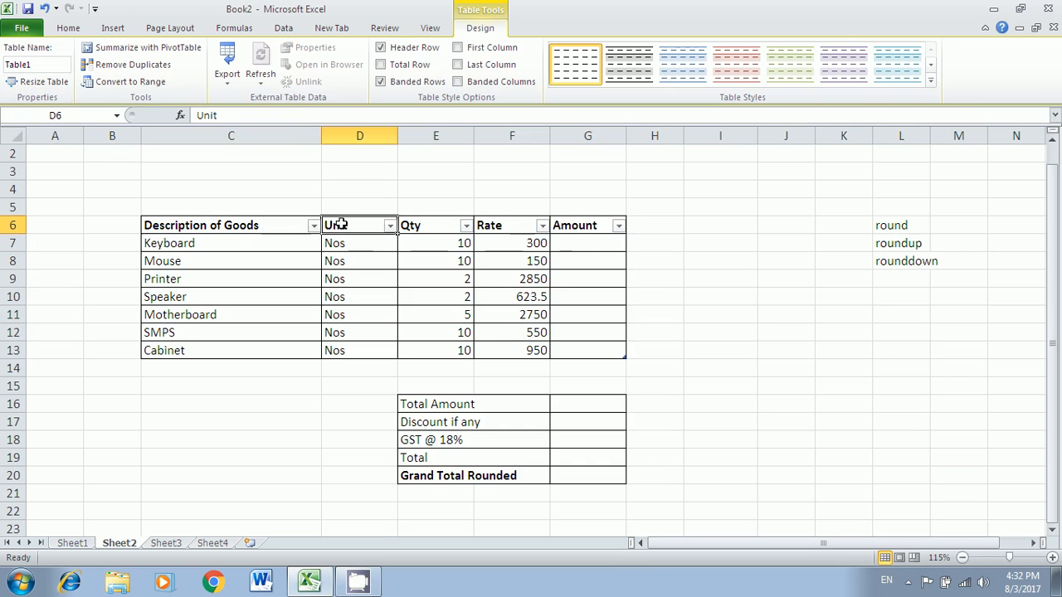
{"action": "left_click", "coordinate": [423, 225]}
{"action": "left_click_drag", "start_coordinate": [334, 241], "coordinate": [336, 349]}
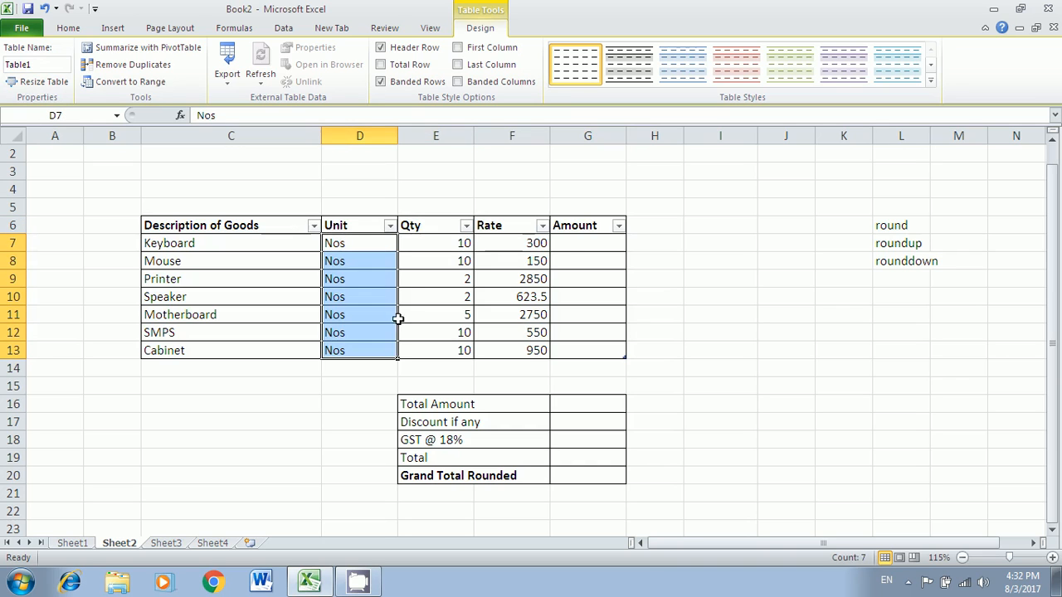
{"action": "left_click", "coordinate": [568, 242]}
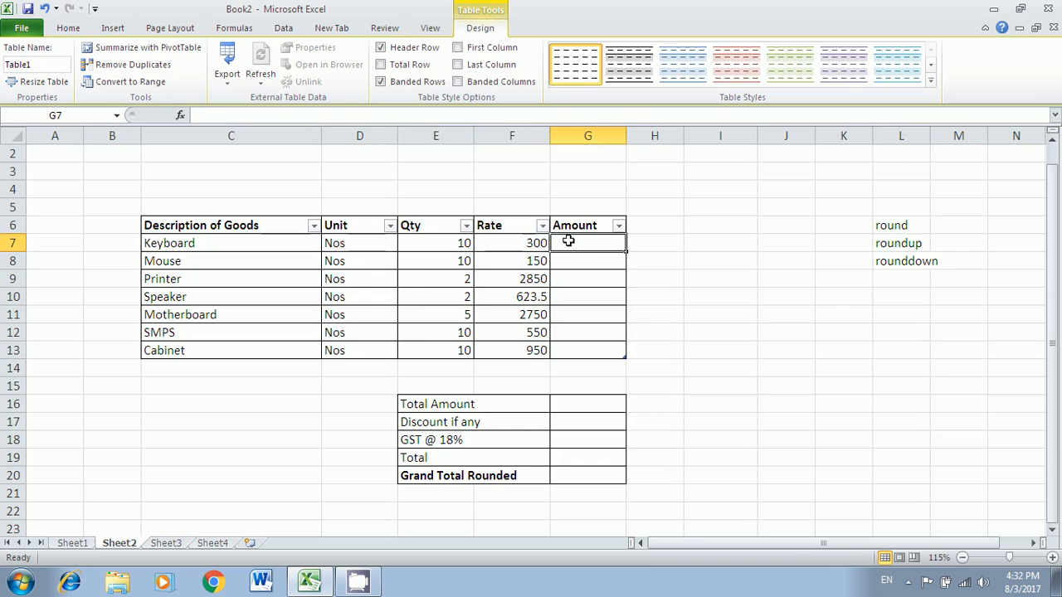
{"action": "left_click", "coordinate": [507, 321]}
- Undo the table formatting and earlier deletions to restore row 14, the Total label and Amount values
{"action": "left_click", "coordinate": [44, 9]}
{"action": "left_click", "coordinate": [44, 9]}
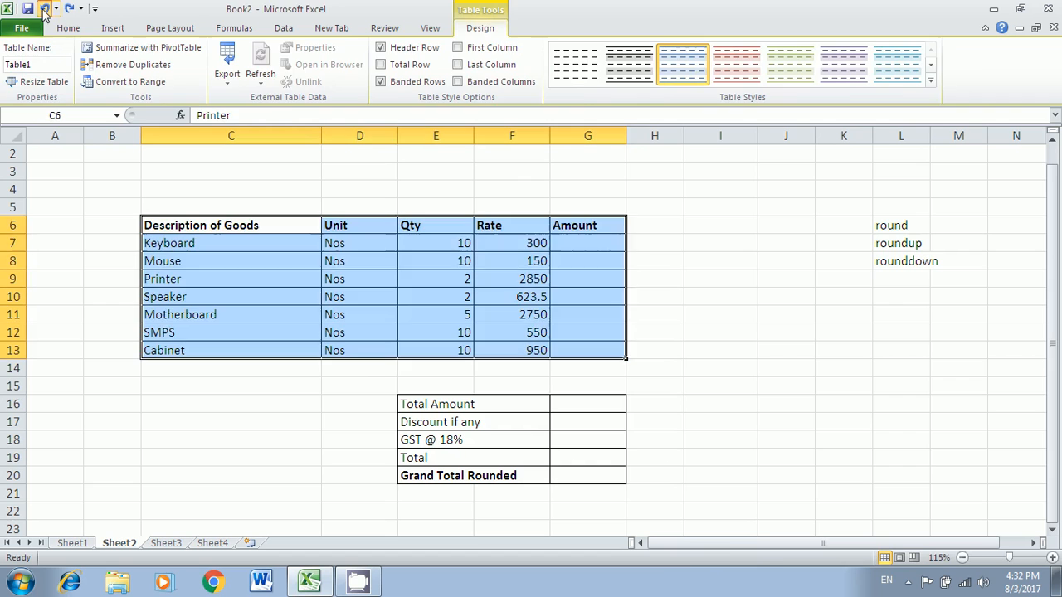
{"action": "left_click", "coordinate": [540, 332]}
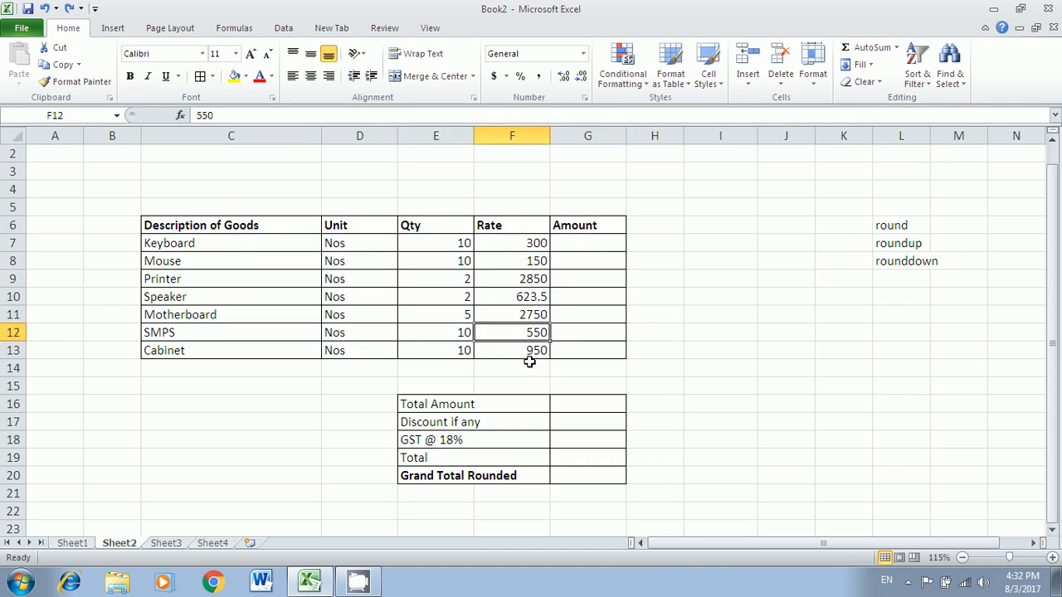
{"action": "left_click", "coordinate": [44, 9]}
{"action": "left_click", "coordinate": [44, 9]}
{"action": "left_click", "coordinate": [44, 10]}
{"action": "left_click", "coordinate": [44, 9]}
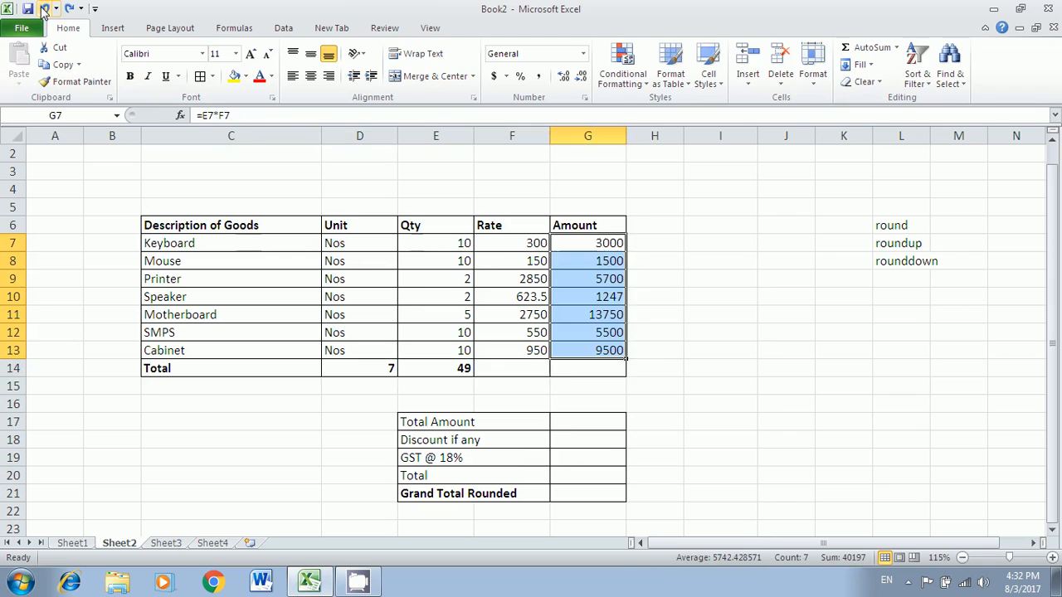
{"action": "left_click", "coordinate": [565, 334]}
- Clear the count and sum totals in D14 and E14
{"action": "left_click", "coordinate": [464, 371]}
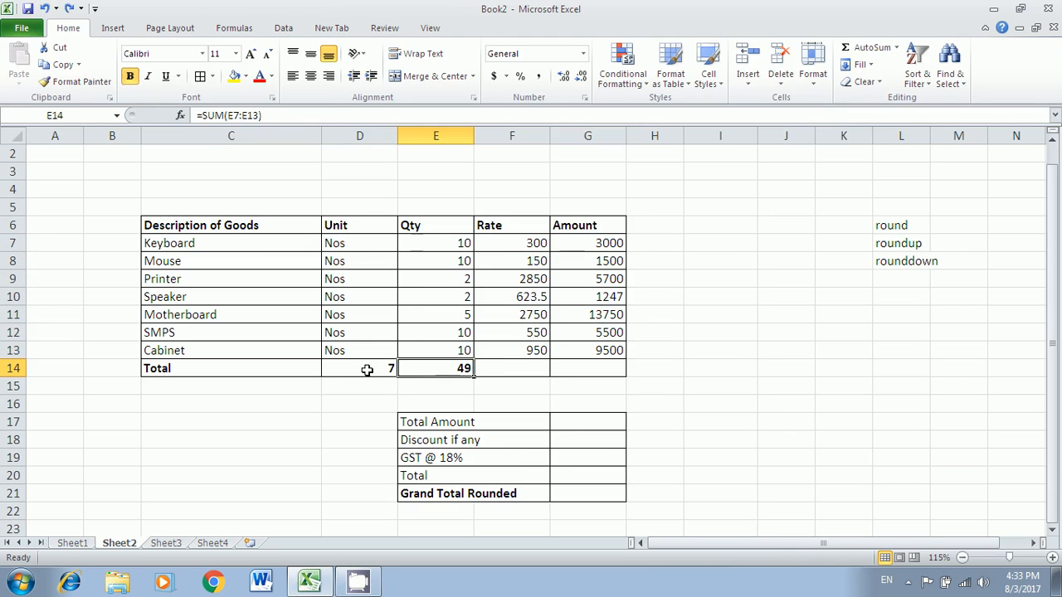
{"action": "left_click_drag", "start_coordinate": [363, 371], "coordinate": [415, 368]}
{"action": "key", "text": "Delete"}
{"action": "left_click", "coordinate": [717, 400]}
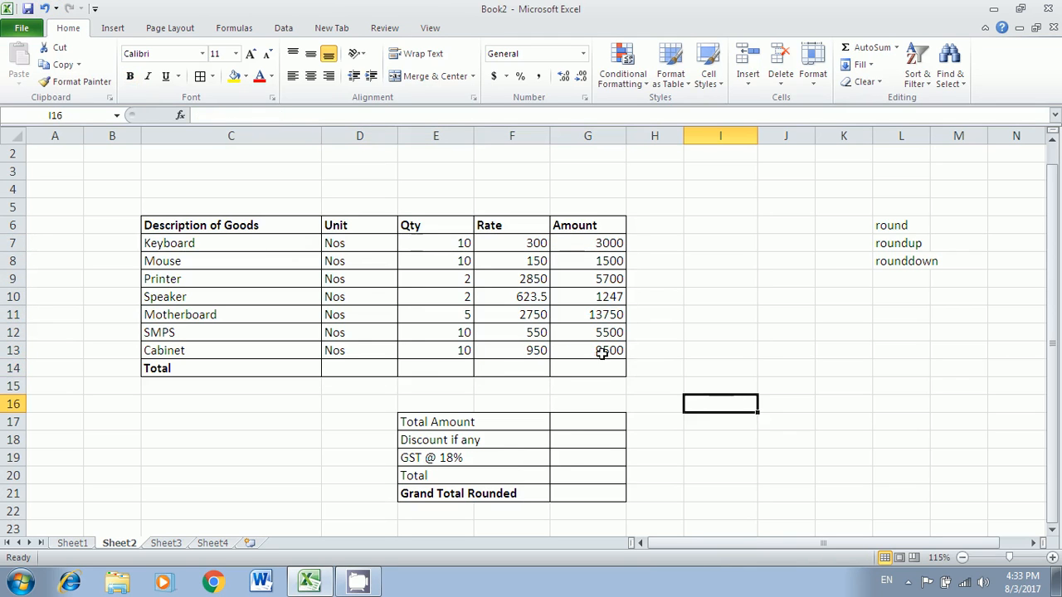
- Undo to bring back the 7 and 49 totals, then select the header row C6:G6
{"action": "left_click_drag", "start_coordinate": [246, 245], "coordinate": [588, 341]}
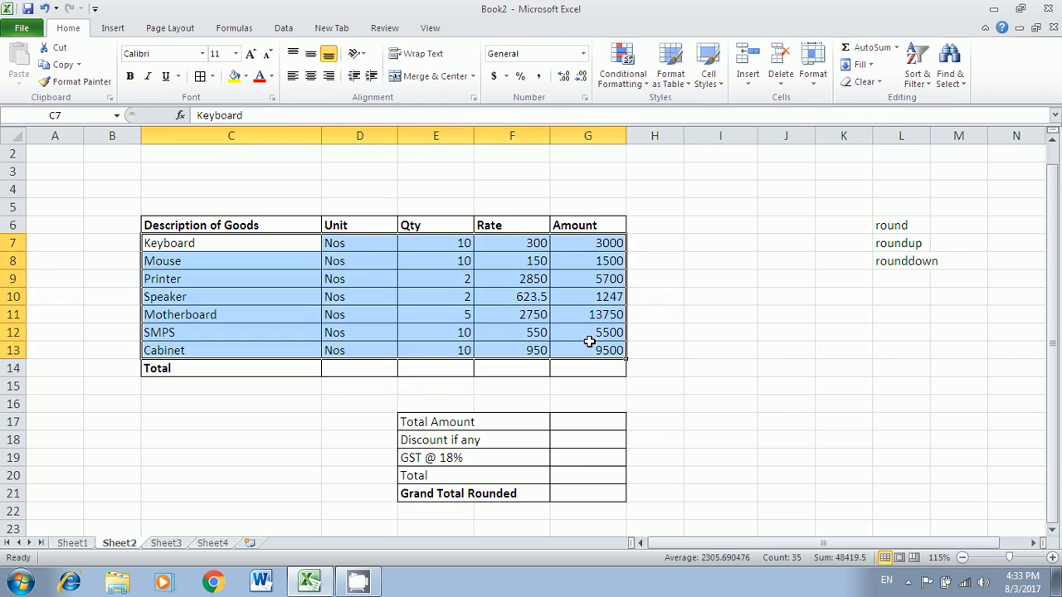
{"action": "left_click_drag", "start_coordinate": [592, 244], "coordinate": [591, 354]}
{"action": "left_click", "coordinate": [585, 422]}
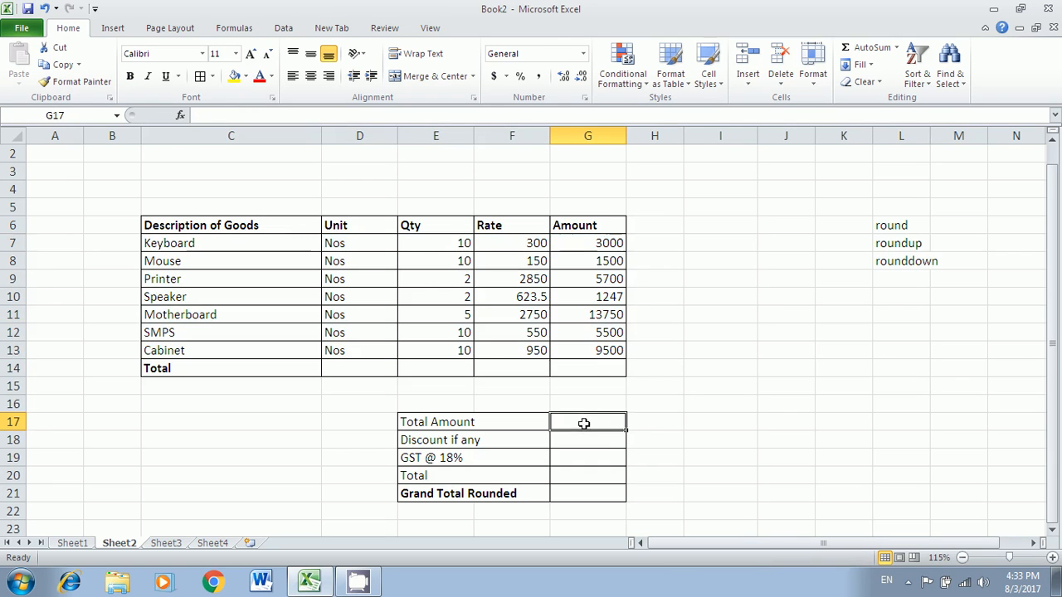
{"action": "left_click", "coordinate": [44, 8]}
{"action": "left_click", "coordinate": [44, 8]}
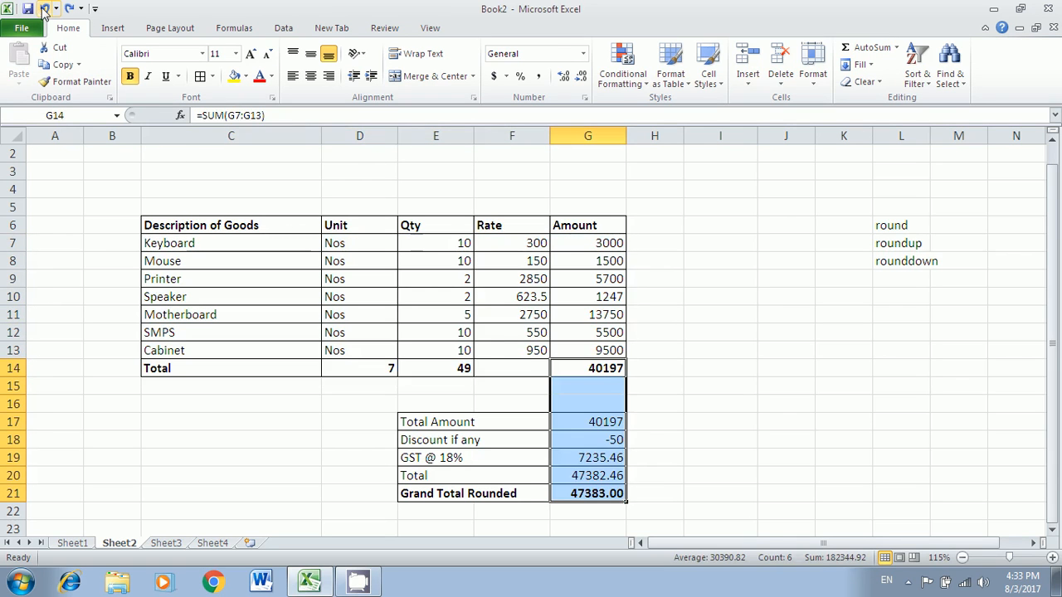
{"action": "left_click", "coordinate": [716, 418]}
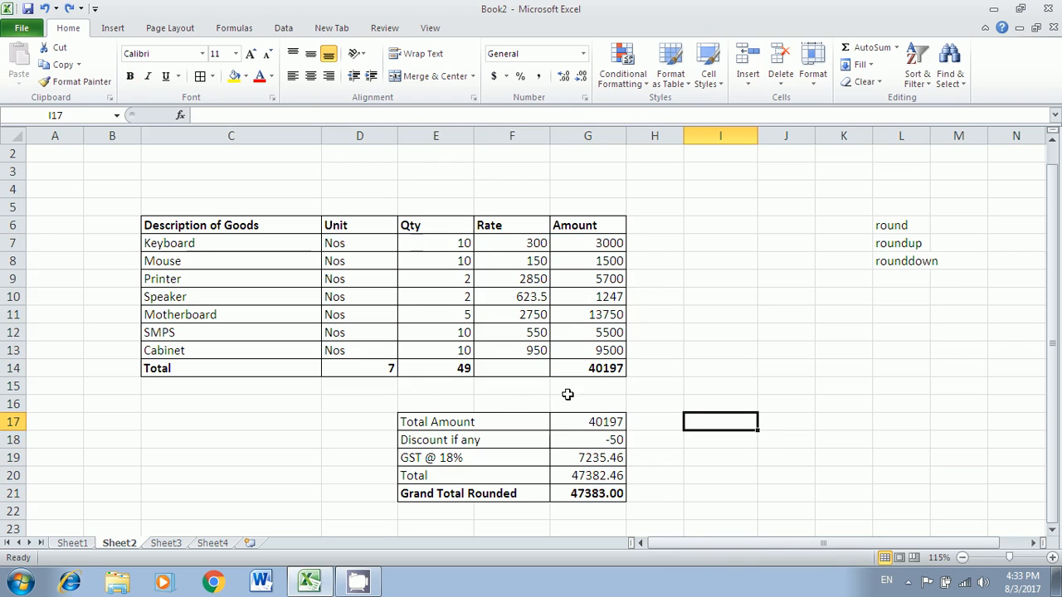
{"action": "left_click_drag", "start_coordinate": [212, 235], "coordinate": [605, 225]}
- Turn on Filter for the goods table header row
{"action": "left_click", "coordinate": [917, 73]}
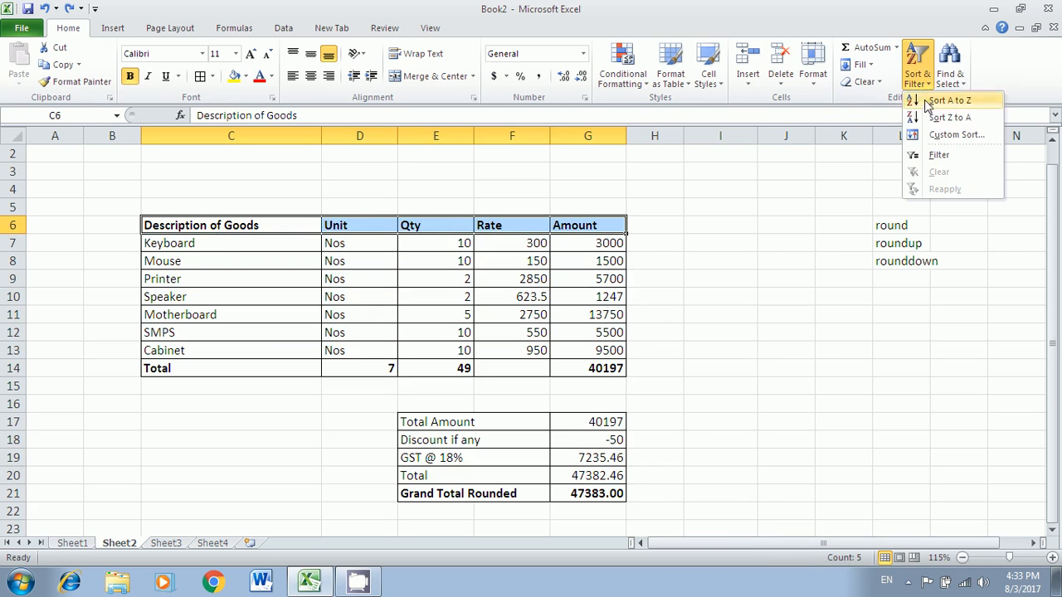
{"action": "left_click", "coordinate": [939, 155]}
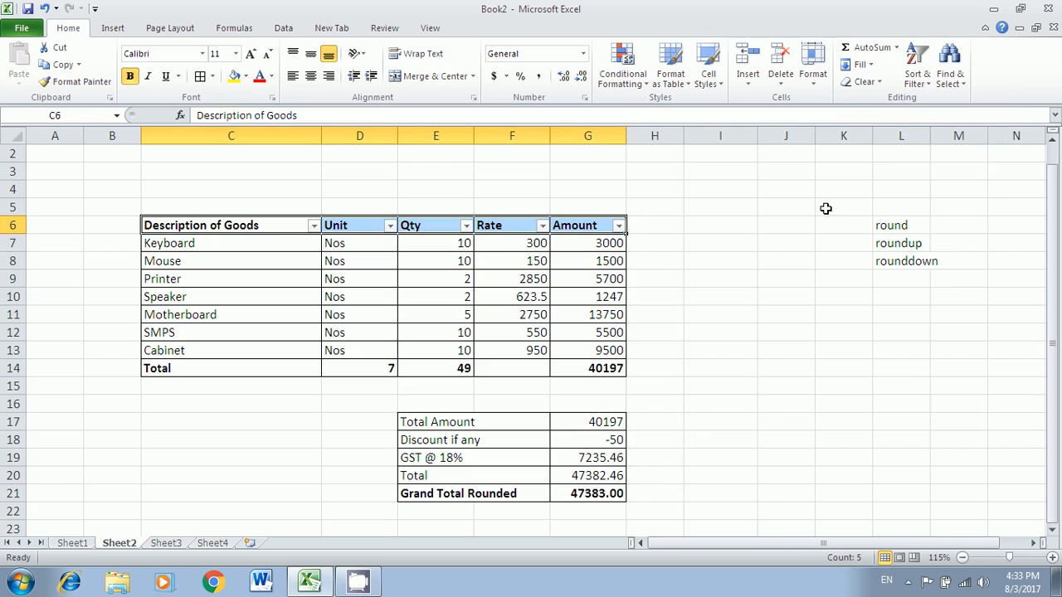
{"action": "left_click", "coordinate": [569, 291]}
- Clear the totals in G14, E14, D14 and the summary values G17:G21
{"action": "left_click_drag", "start_coordinate": [583, 371], "coordinate": [596, 493]}
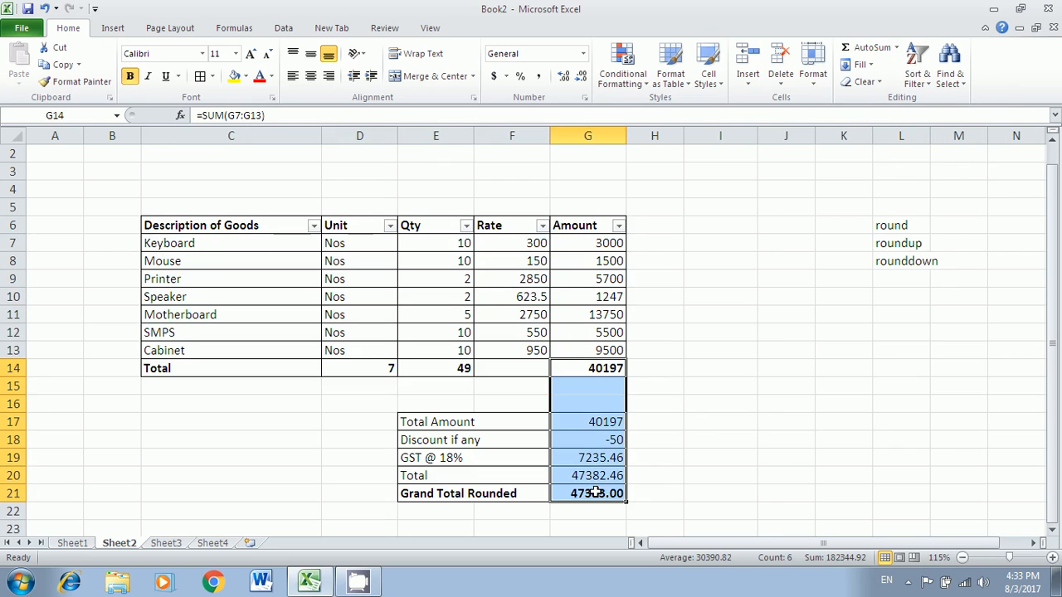
{"action": "left_click", "coordinate": [592, 424]}
{"action": "key", "text": "Delete"}
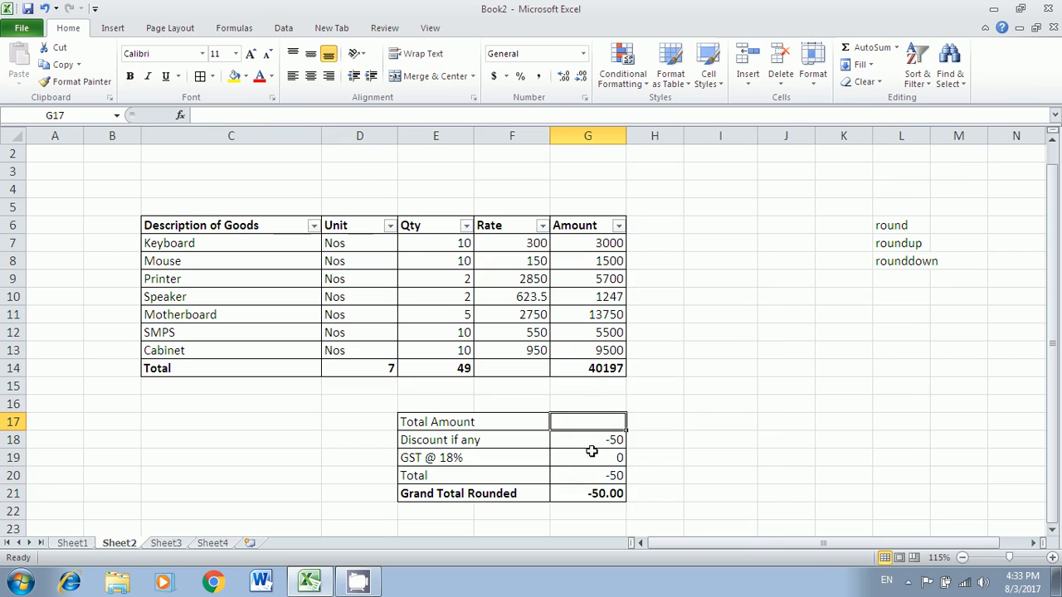
{"action": "left_click", "coordinate": [596, 371]}
{"action": "key", "text": "Delete"}
{"action": "left_click", "coordinate": [591, 492]}
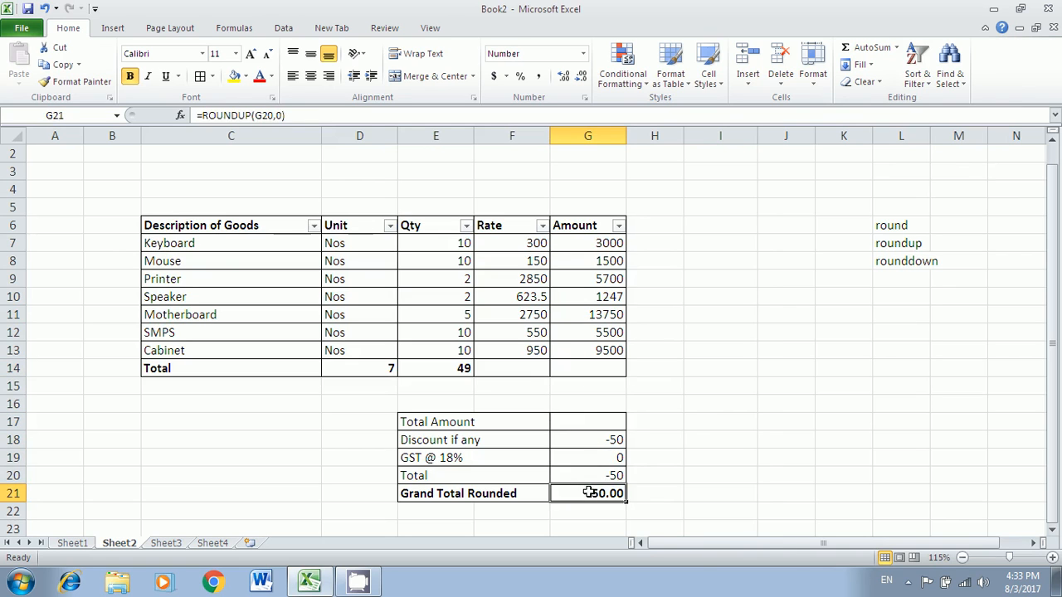
{"action": "left_click_drag", "start_coordinate": [591, 423], "coordinate": [609, 493]}
{"action": "key", "text": "Delete"}
{"action": "left_click", "coordinate": [465, 369]}
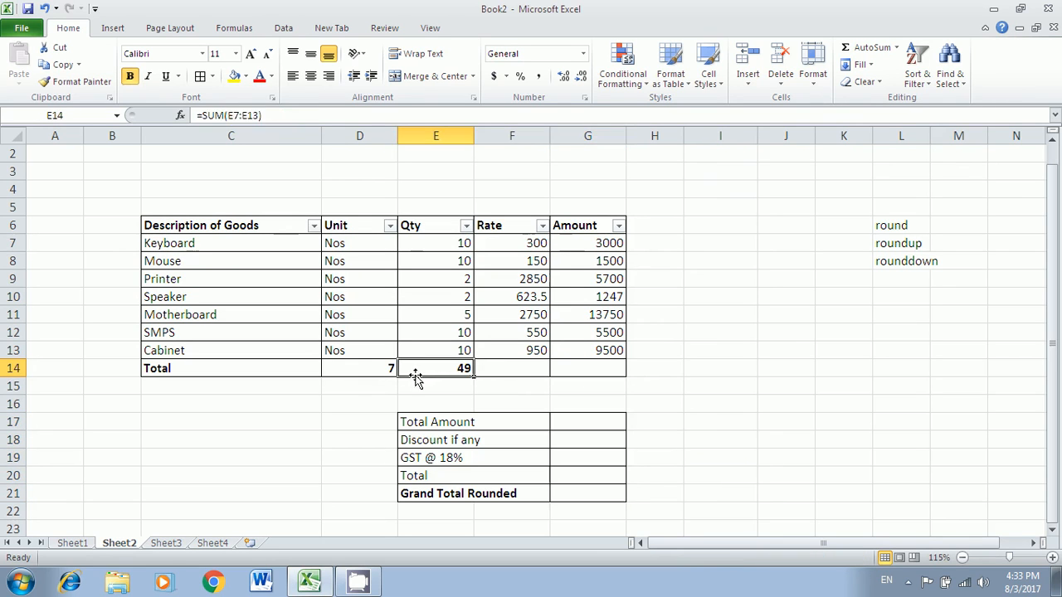
{"action": "key", "text": "Delete"}
{"action": "left_click", "coordinate": [390, 371]}
{"action": "key", "text": "Delete"}
{"action": "left_click", "coordinate": [654, 391]}
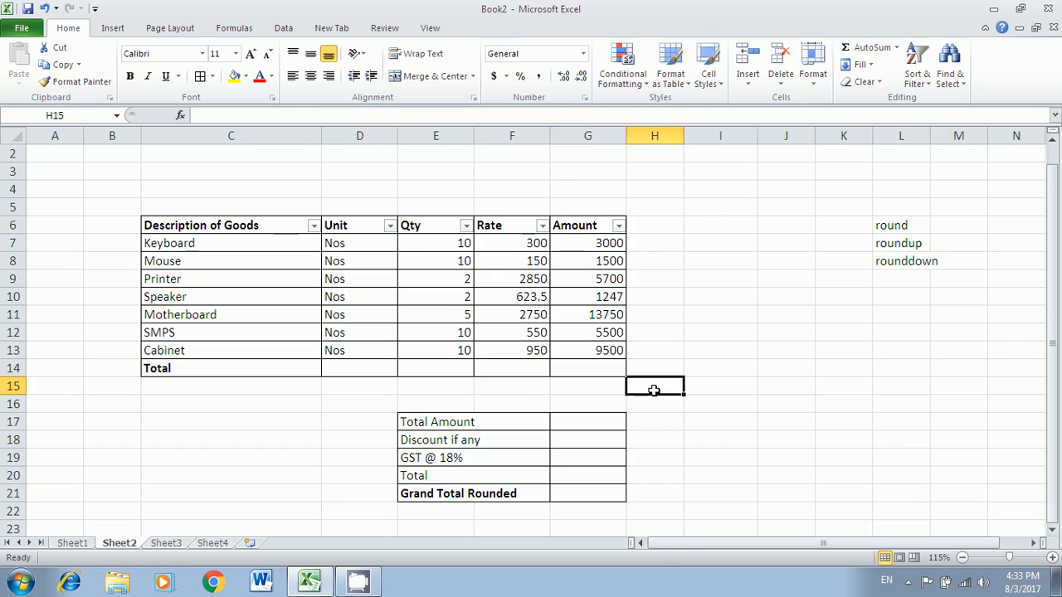
- AutoSum the Amount column into G14, giving =SUM(G7:G13) = 40197
{"action": "left_click", "coordinate": [586, 368]}
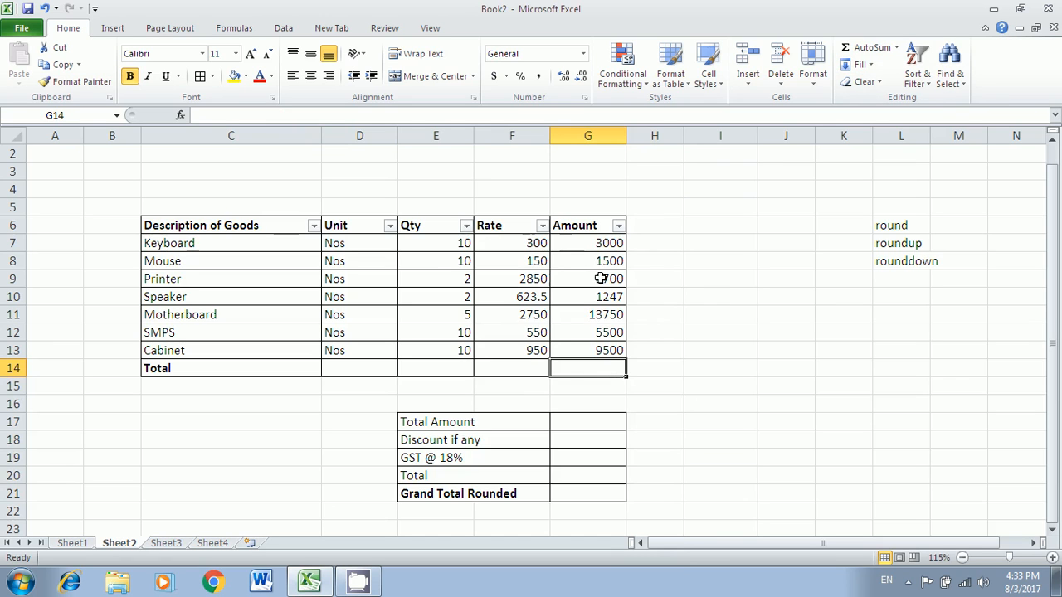
{"action": "left_click", "coordinate": [865, 48]}
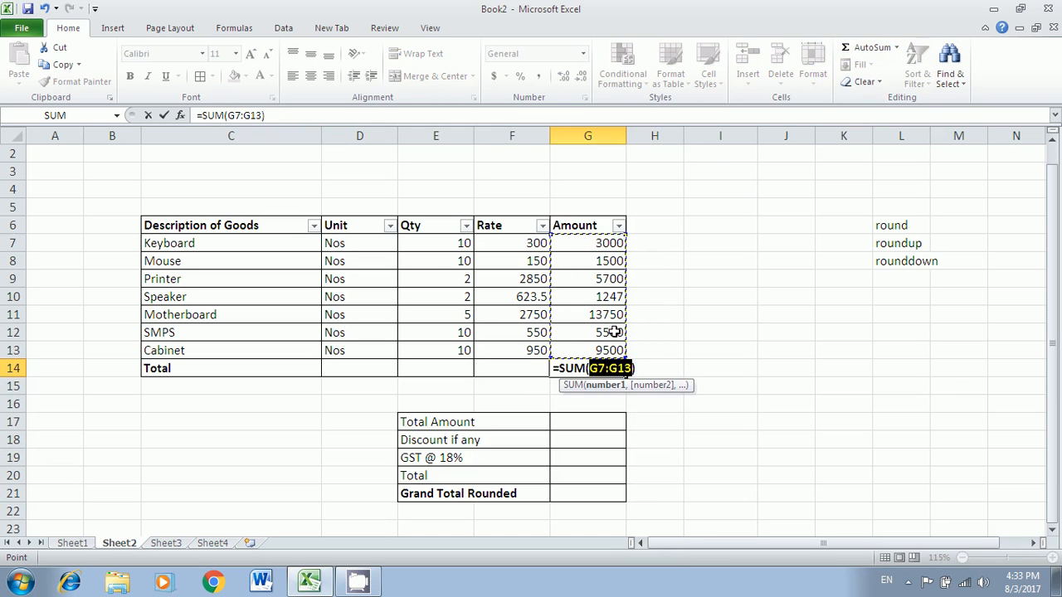
{"action": "key", "text": "Return"}
{"action": "left_click", "coordinate": [617, 367]}
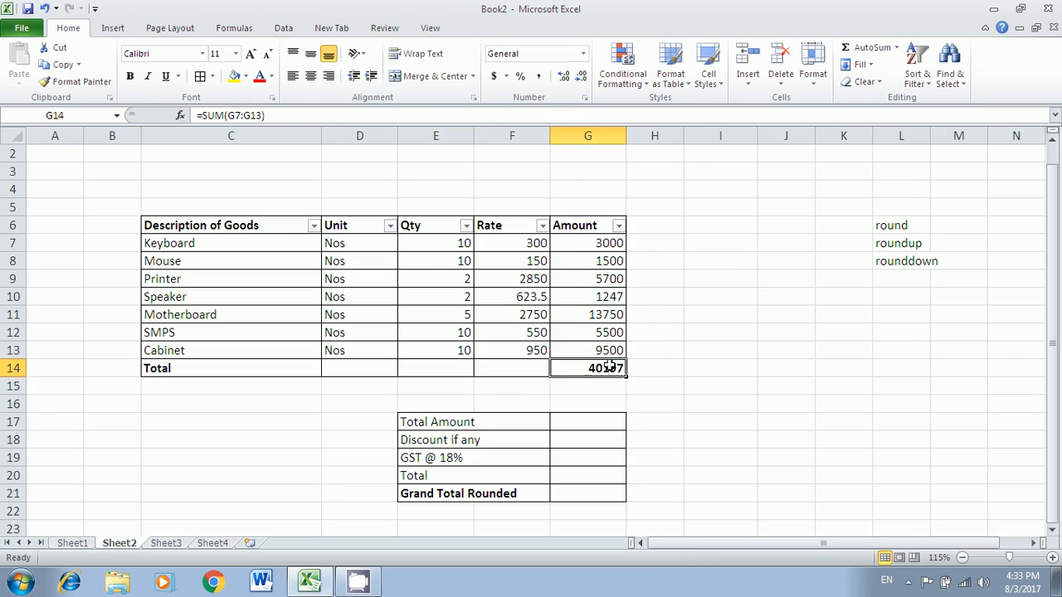
- Filter Description of Goods to hide Cabinet, then reopen its filter list
{"action": "left_click", "coordinate": [313, 226]}
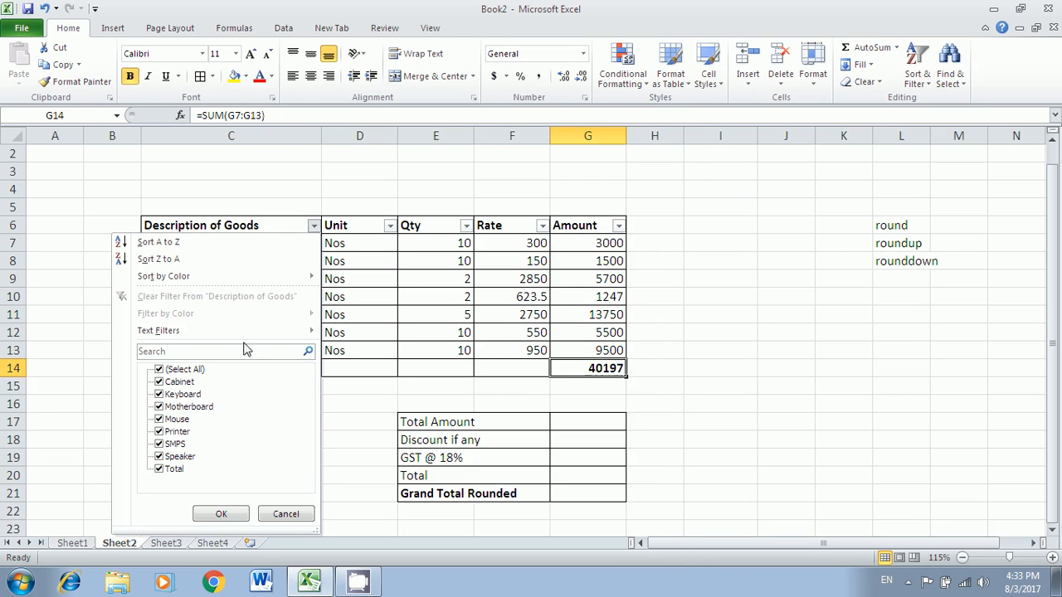
{"action": "left_click", "coordinate": [158, 383]}
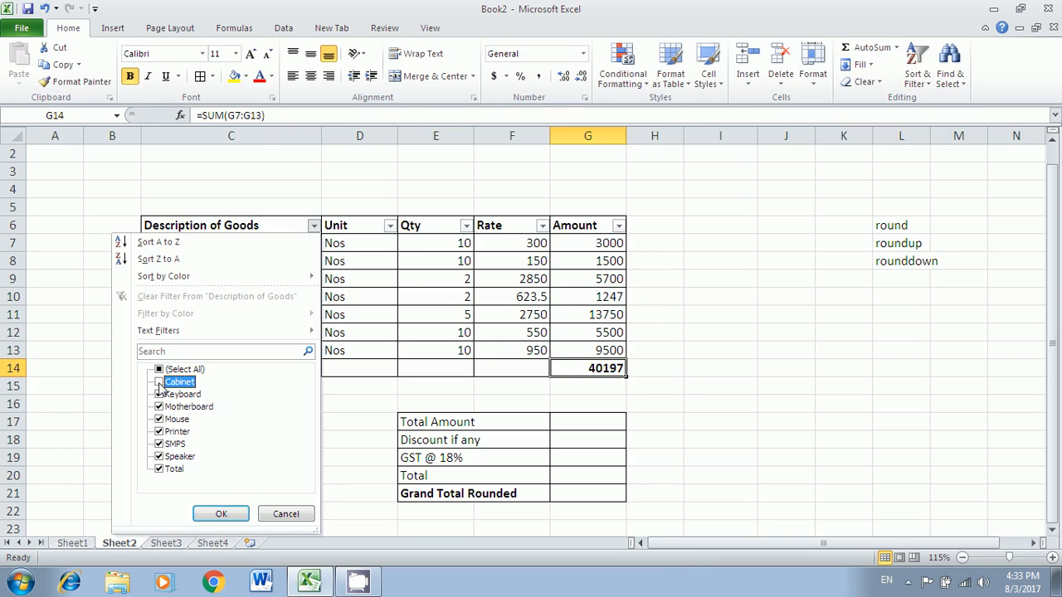
{"action": "left_click", "coordinate": [219, 514]}
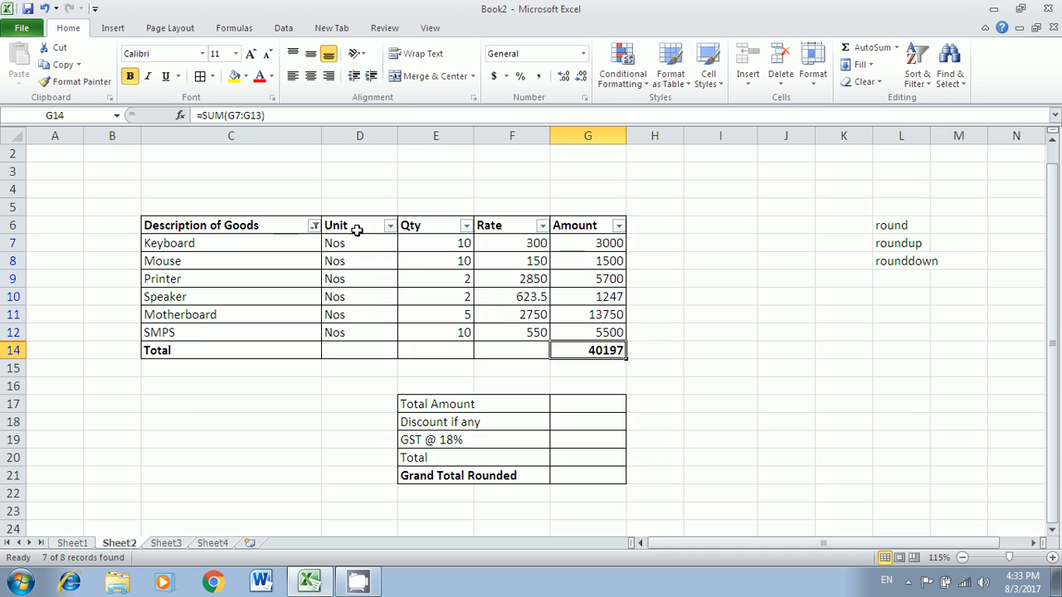
{"action": "left_click", "coordinate": [314, 226]}
- Clear the Cabinet filter, filter out Cabinet and Keyboard, then clear the filter again
{"action": "left_click", "coordinate": [186, 297]}
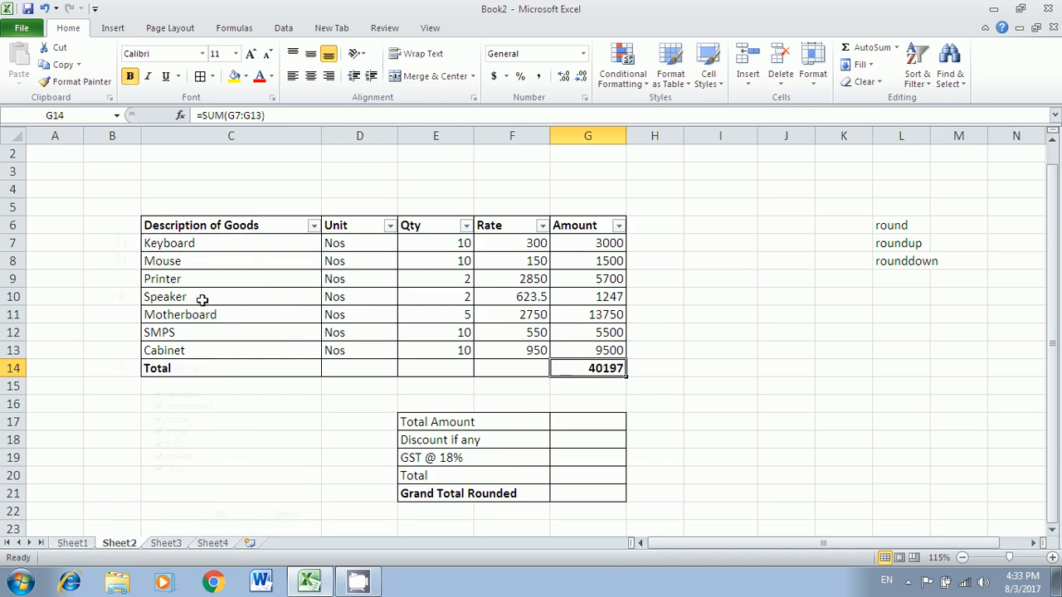
{"action": "left_click", "coordinate": [312, 235]}
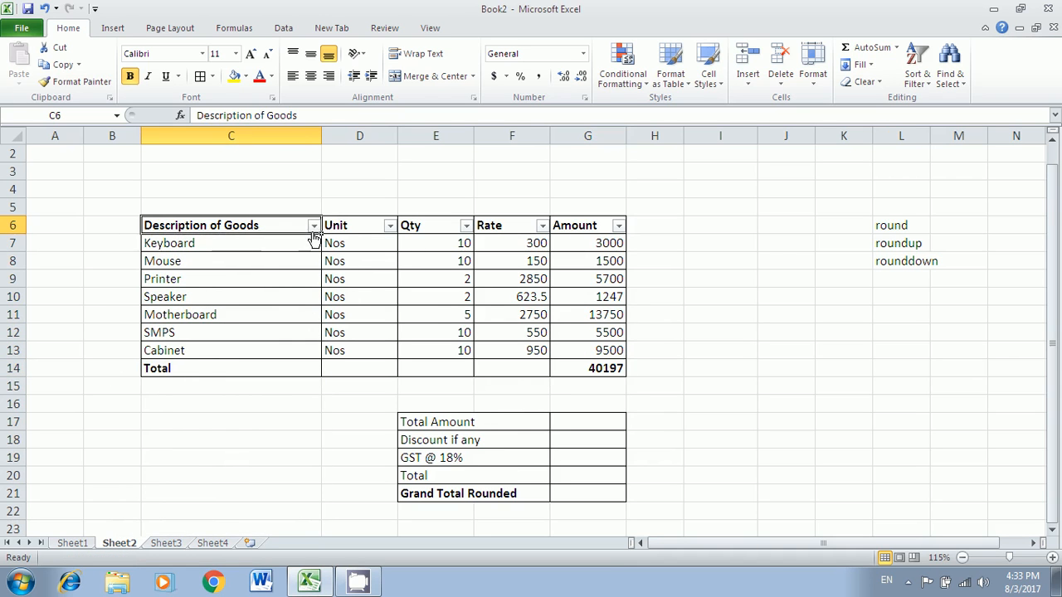
{"action": "left_click", "coordinate": [313, 227]}
{"action": "left_click", "coordinate": [159, 381]}
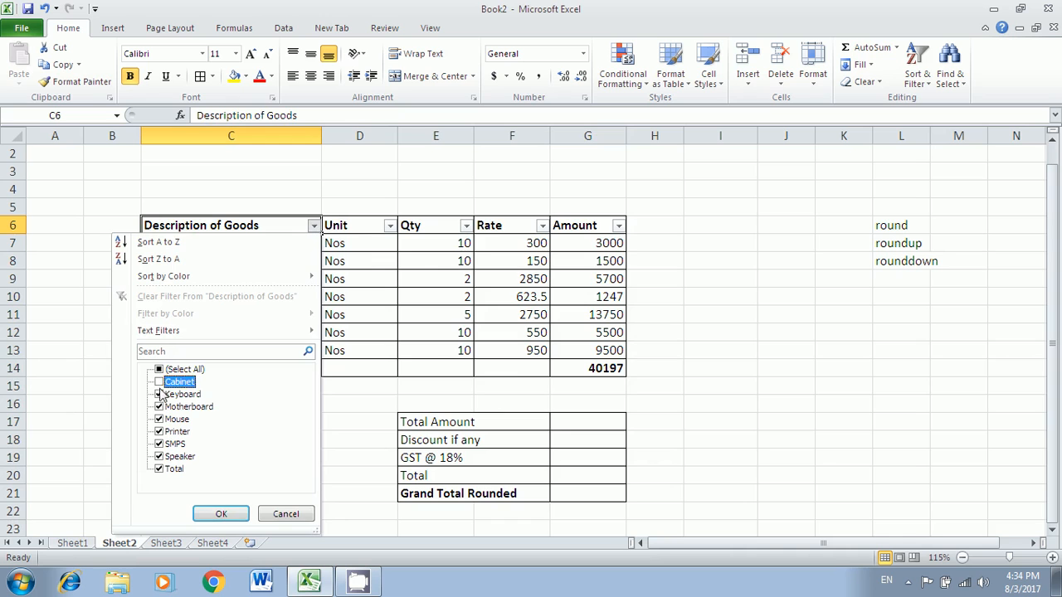
{"action": "left_click", "coordinate": [159, 394]}
{"action": "left_click", "coordinate": [221, 514]}
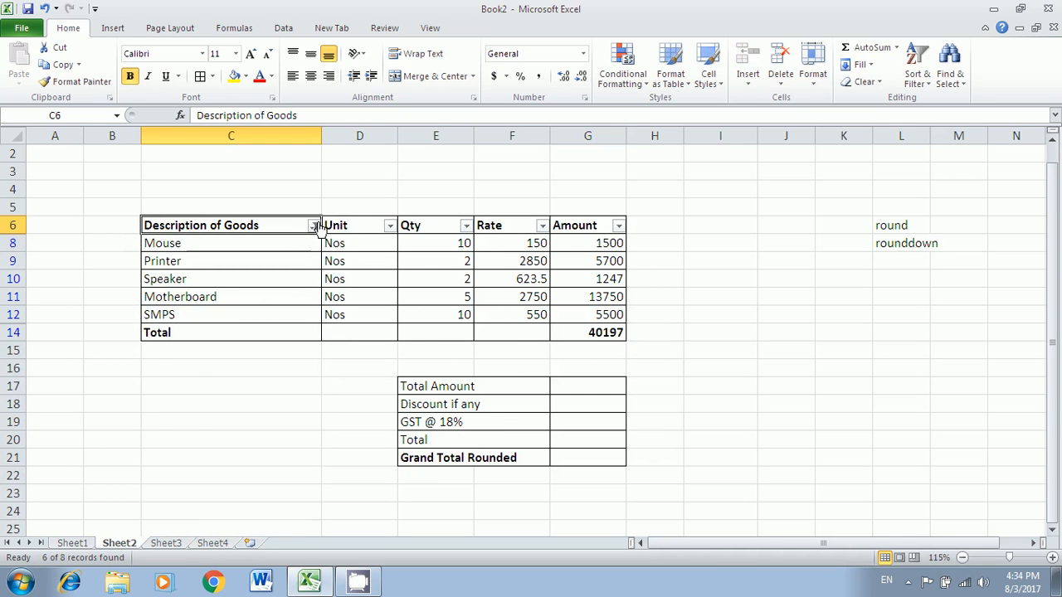
{"action": "left_click", "coordinate": [314, 225]}
{"action": "left_click", "coordinate": [220, 296]}
- Empty the G14 total and enter the note 'subtotal' in K13
{"action": "left_click", "coordinate": [574, 364]}
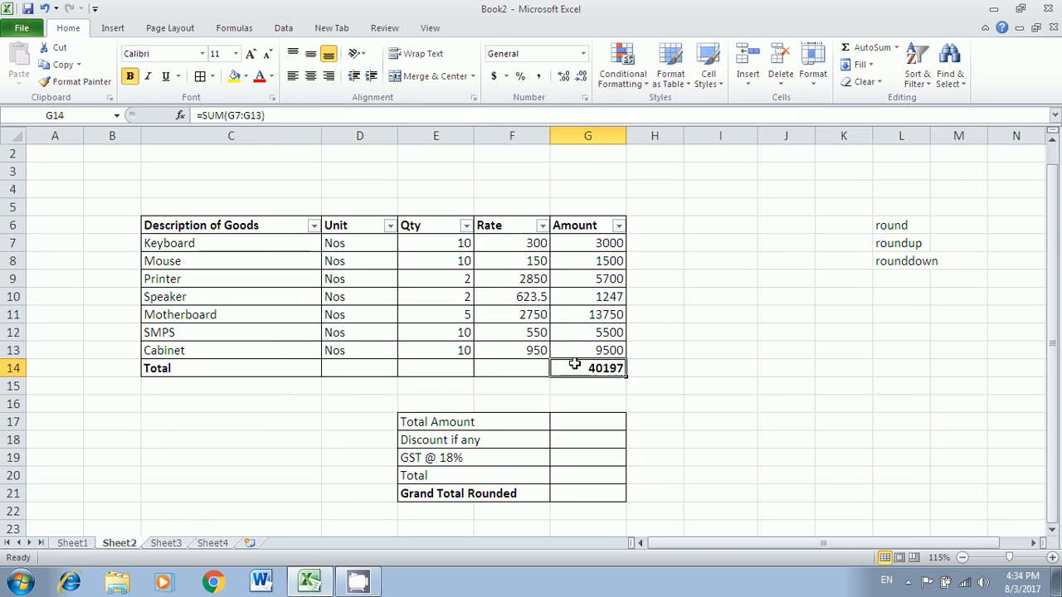
{"action": "key", "text": "Delete"}
{"action": "left_click", "coordinate": [822, 350]}
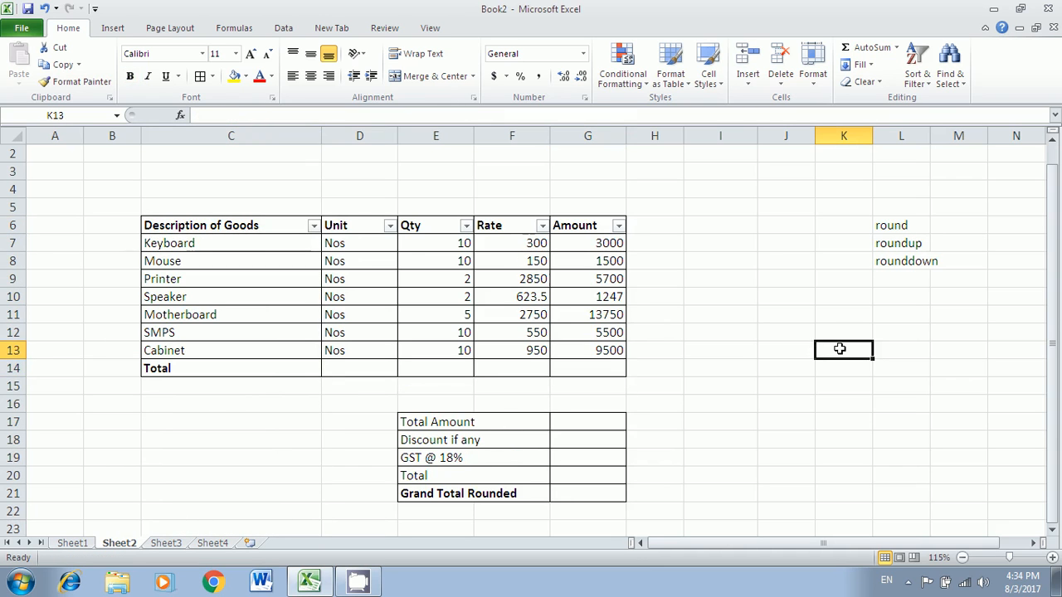
{"action": "type", "text": "subtotal"}
{"action": "key", "text": "Return"}
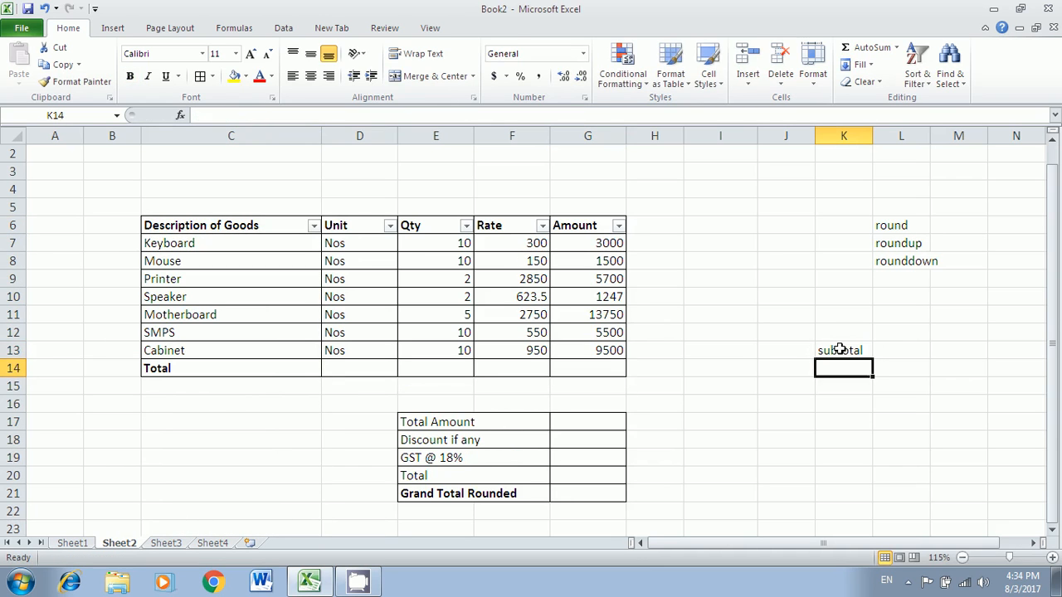
- Enter =SUBTOTAL(9,G7:G13) in G14 so the Amount total shows 40197
{"action": "left_click", "coordinate": [582, 370]}
{"action": "type", "text": "=sub"}
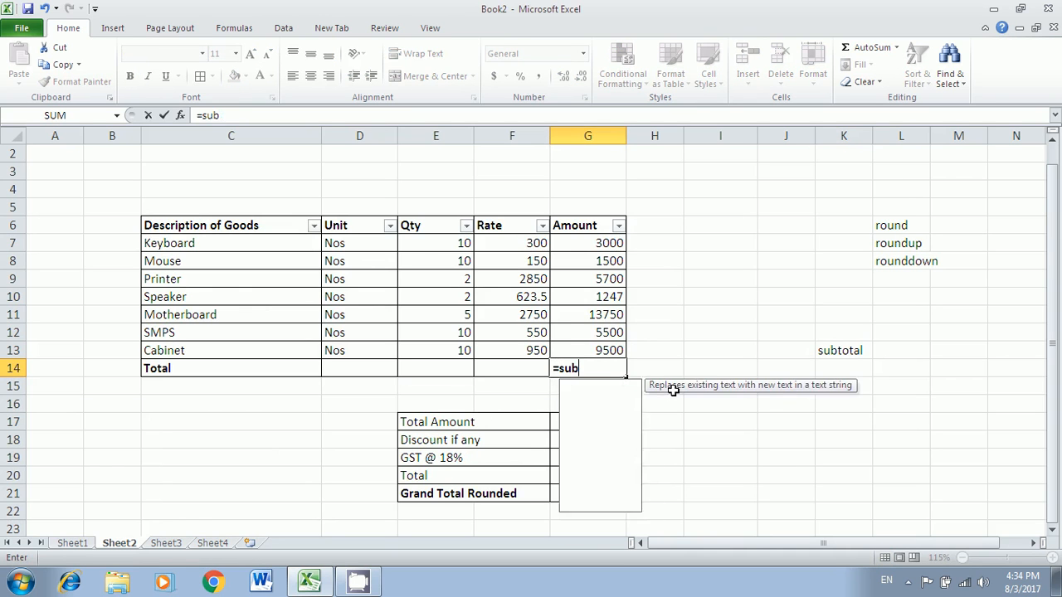
{"action": "type", "text": "total("}
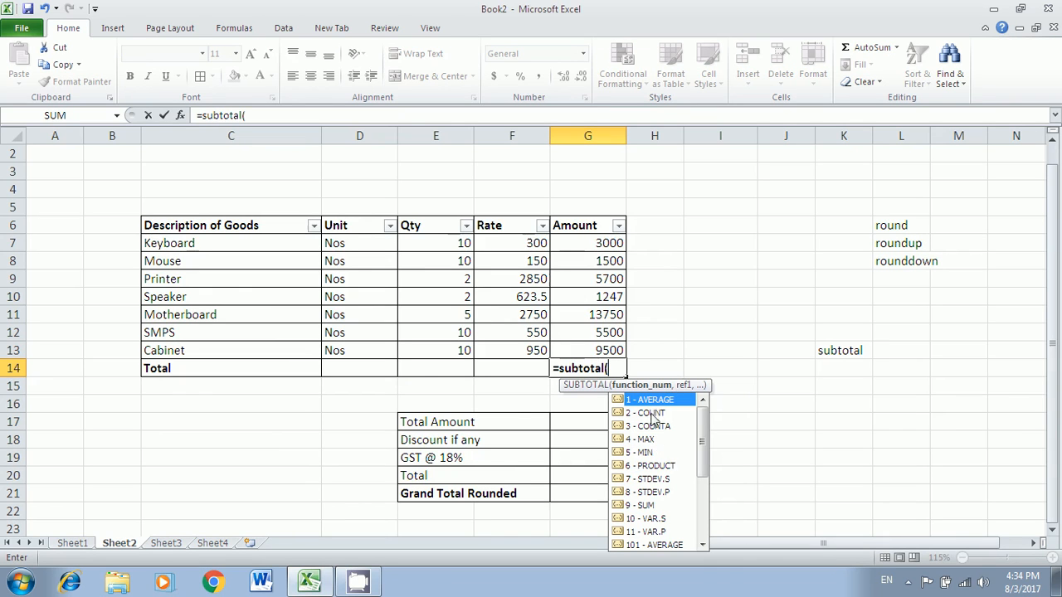
{"action": "left_click_drag", "start_coordinate": [698, 440], "coordinate": [710, 545]}
{"action": "left_click_drag", "start_coordinate": [717, 499], "coordinate": [706, 436]}
{"action": "double_click", "coordinate": [643, 506]}
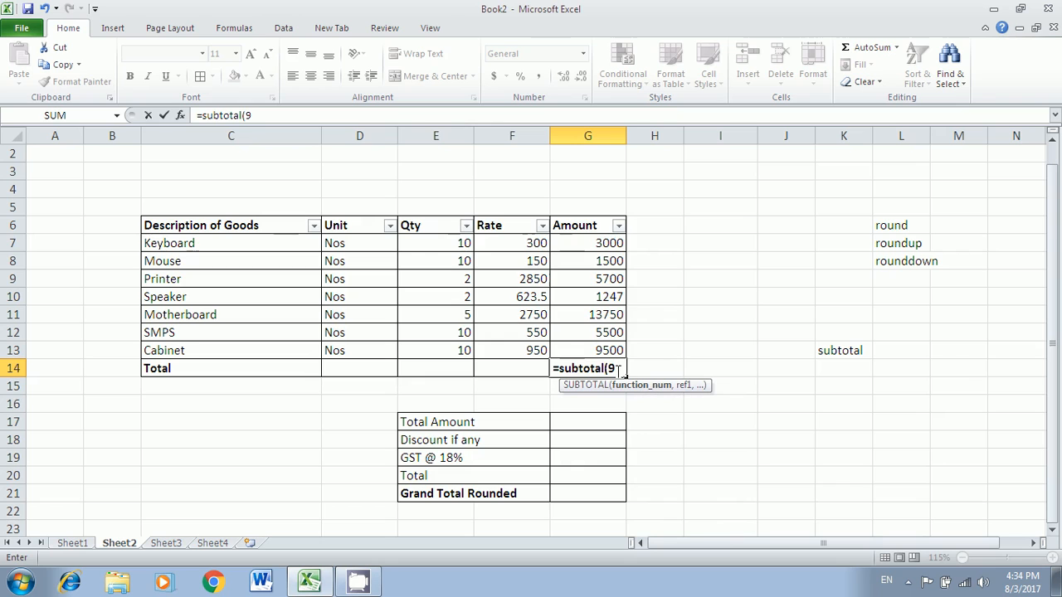
{"action": "type", "text": ","}
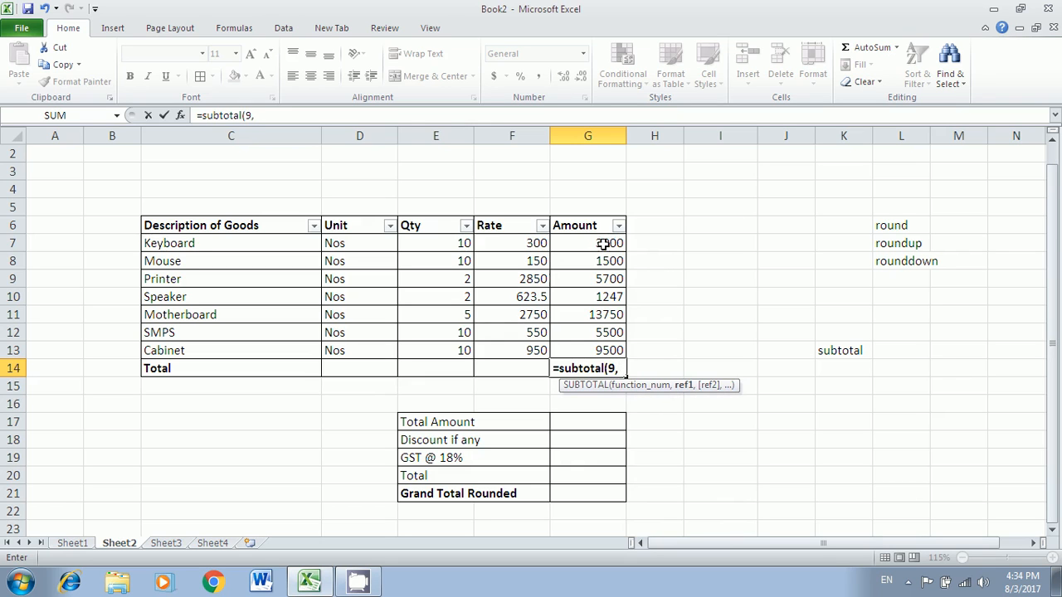
{"action": "left_click_drag", "start_coordinate": [603, 243], "coordinate": [600, 347]}
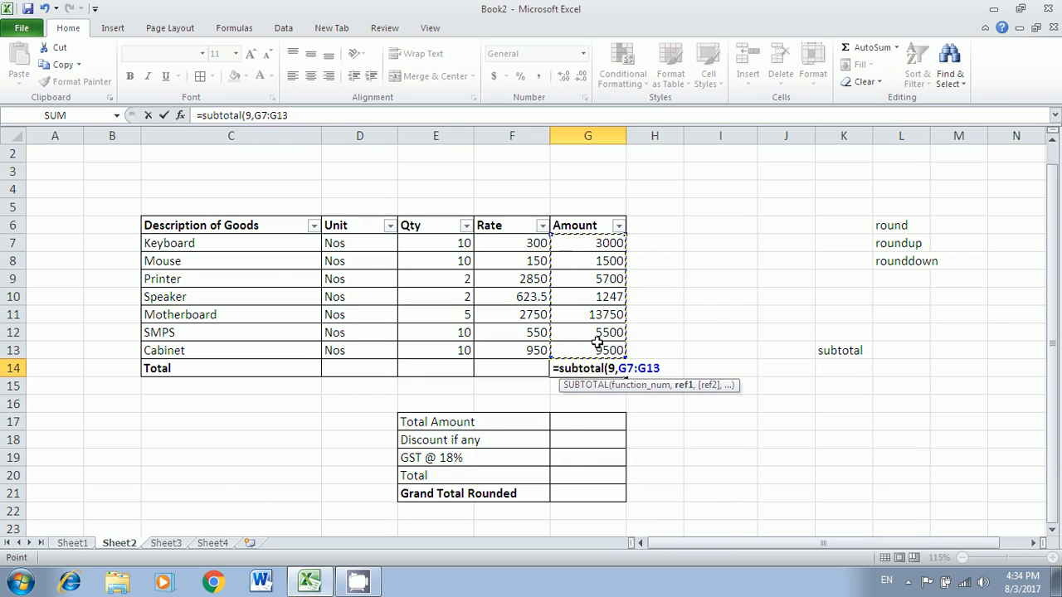
{"action": "key", "text": "Return"}
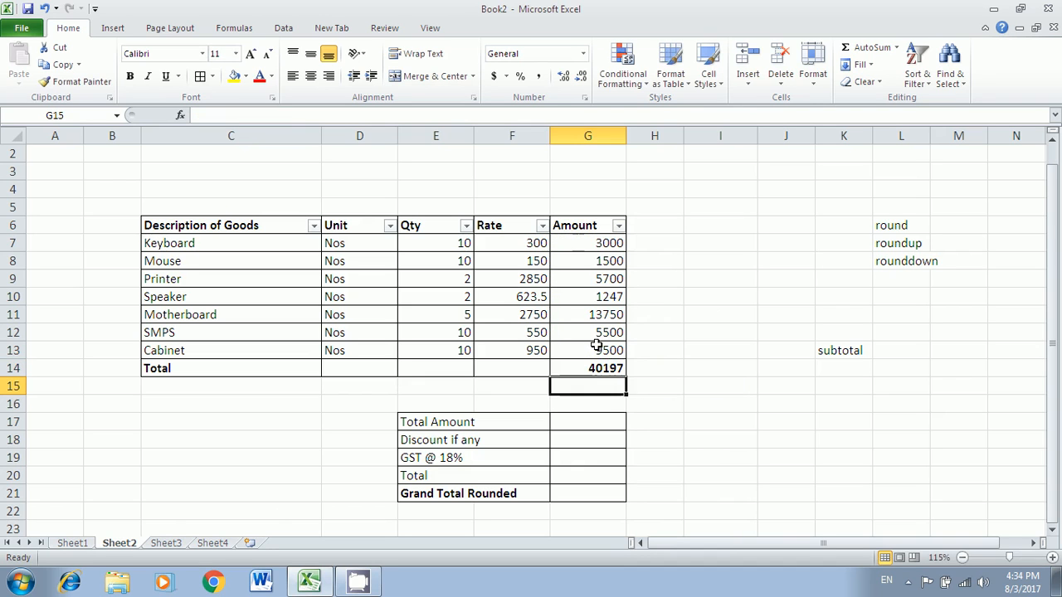
- Enter =SUBTOTAL(9,E7:E13) in E14 so the Qty total shows 49
{"action": "left_click", "coordinate": [459, 370]}
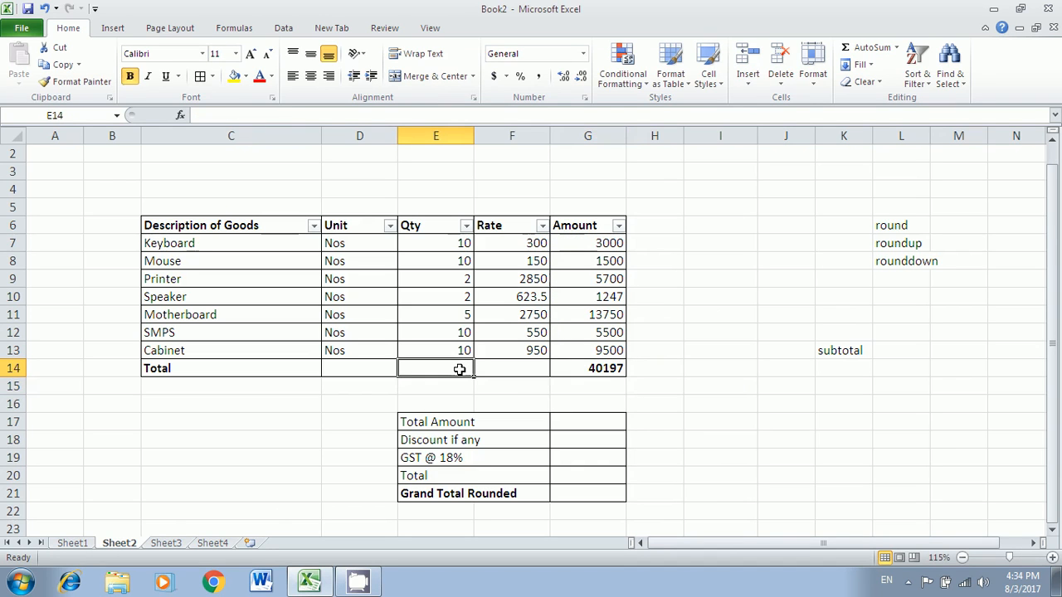
{"action": "type", "text": "=s"}
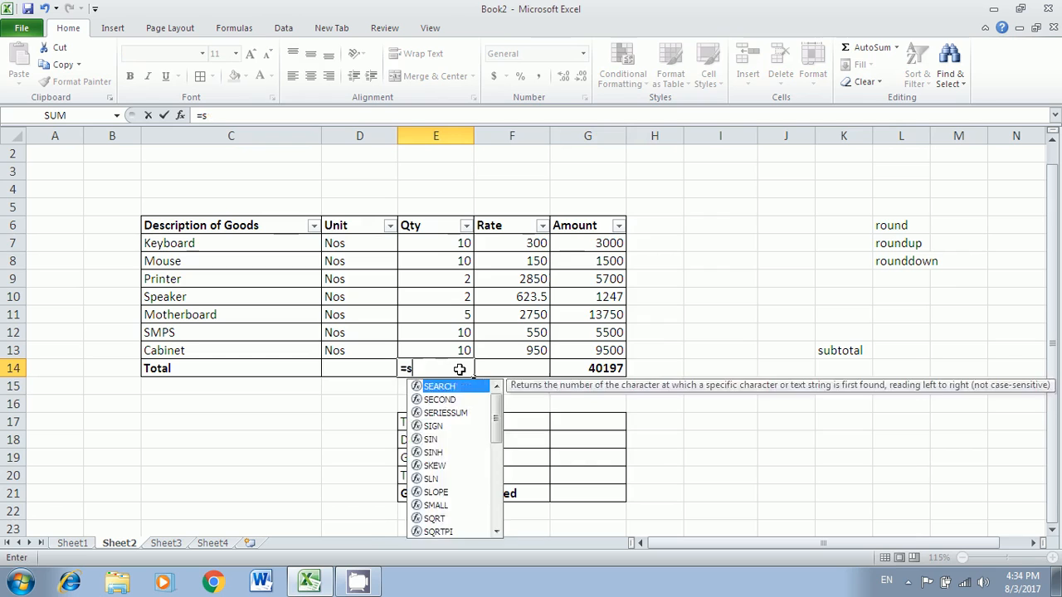
{"action": "type", "text": "ubtiot"}
{"action": "key", "text": "Tab"}
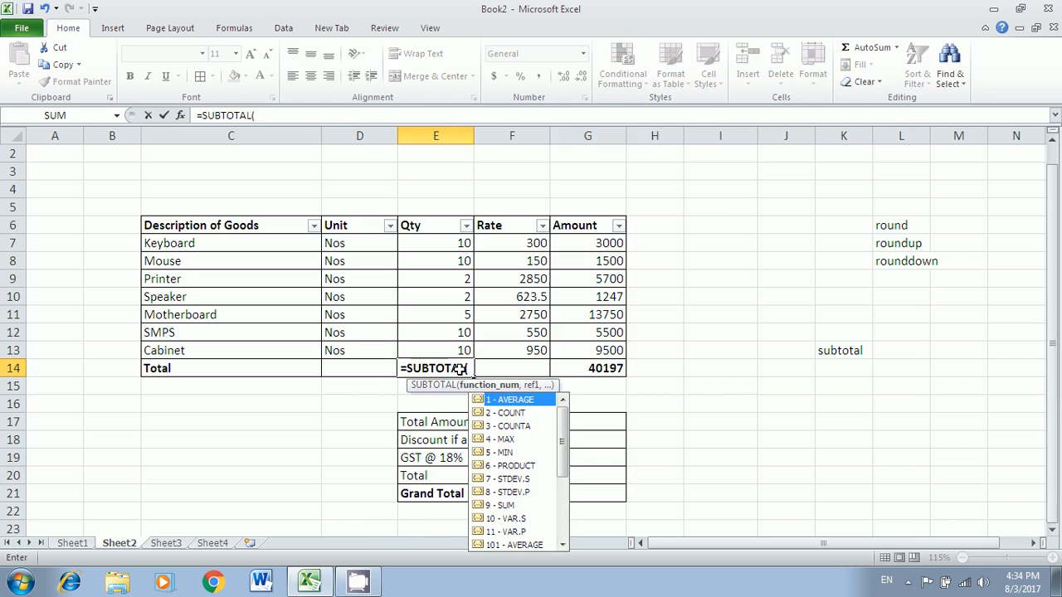
{"action": "type", "text": "9,"}
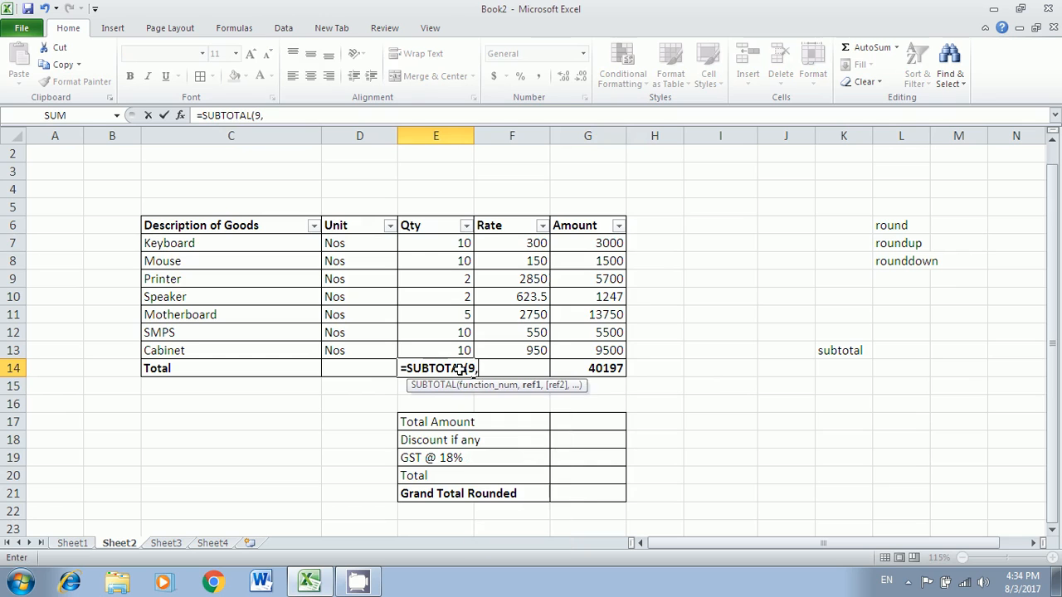
{"action": "left_click_drag", "start_coordinate": [436, 240], "coordinate": [432, 348]}
{"action": "key", "text": "Return"}
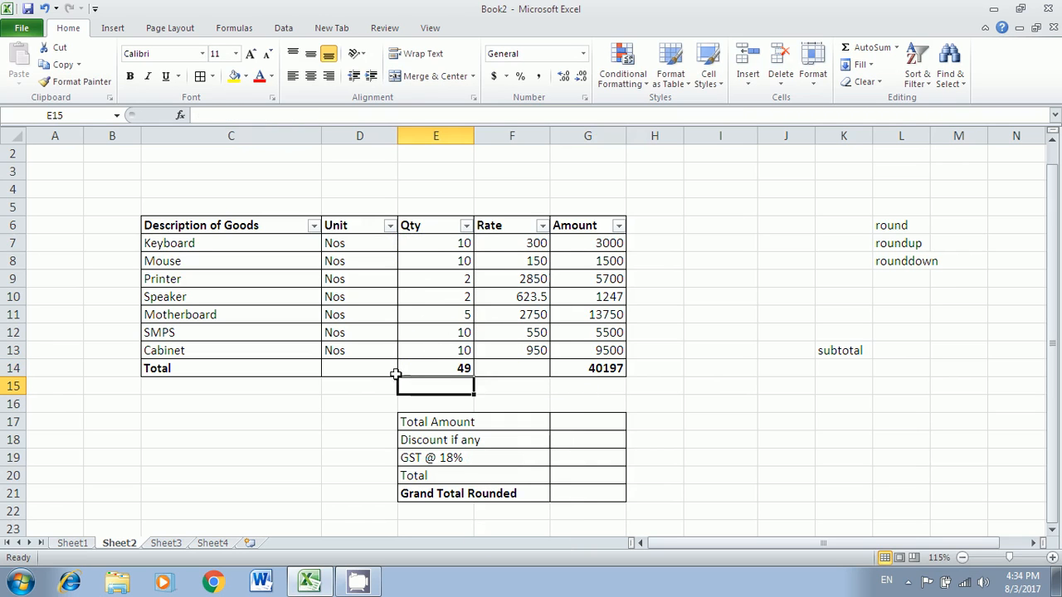
- Enter =SUBTOTAL(3,D7:D13) in D14 to count the 7 Unit entries
{"action": "left_click", "coordinate": [362, 370]}
{"action": "type", "text": "="}
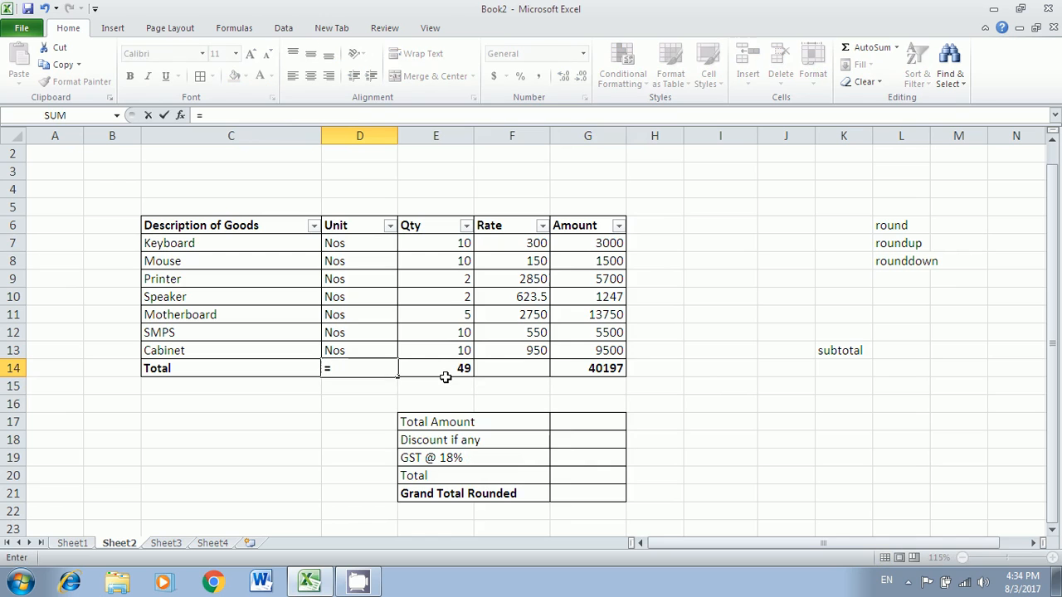
{"action": "type", "text": "sbut"}
{"action": "key", "text": "BackSpace"}
{"action": "key", "text": "BackSpace"}
{"action": "key", "text": "BackSpace"}
{"action": "type", "text": "ub"}
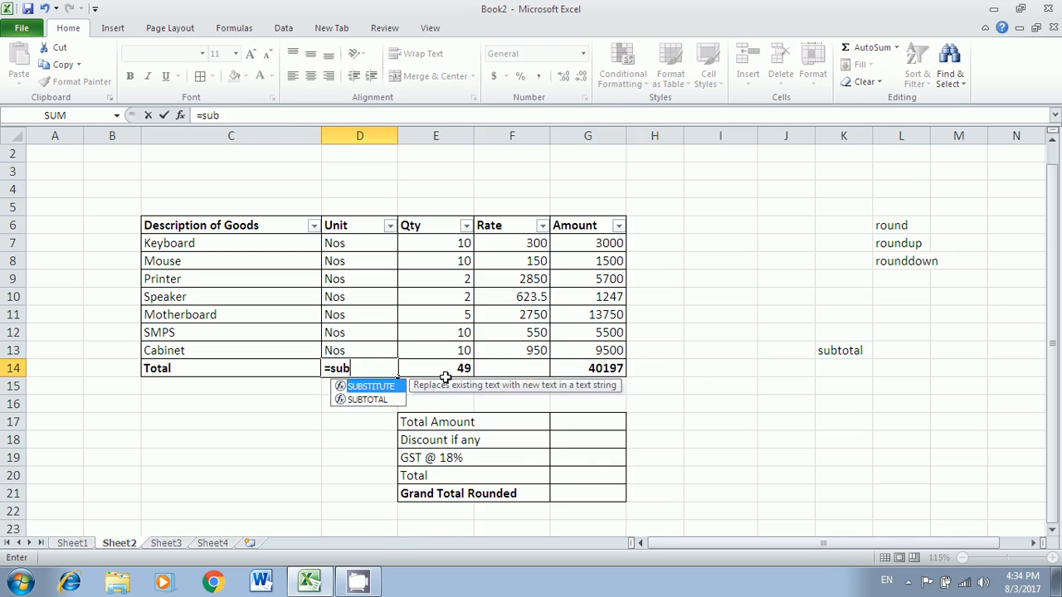
{"action": "type", "text": "to"}
{"action": "key", "text": "Tab"}
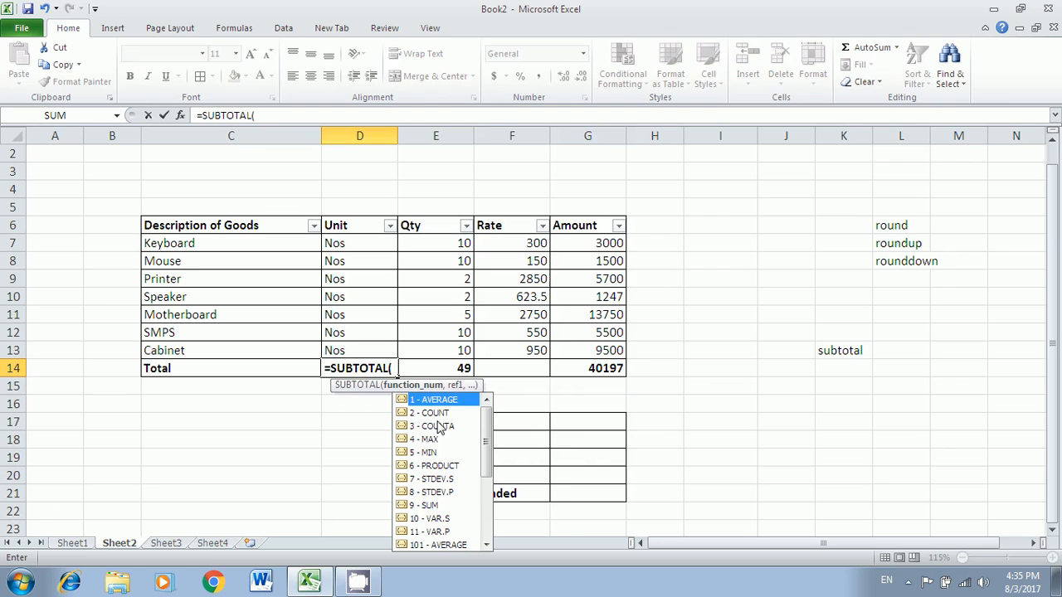
{"action": "type", "text": "3,"}
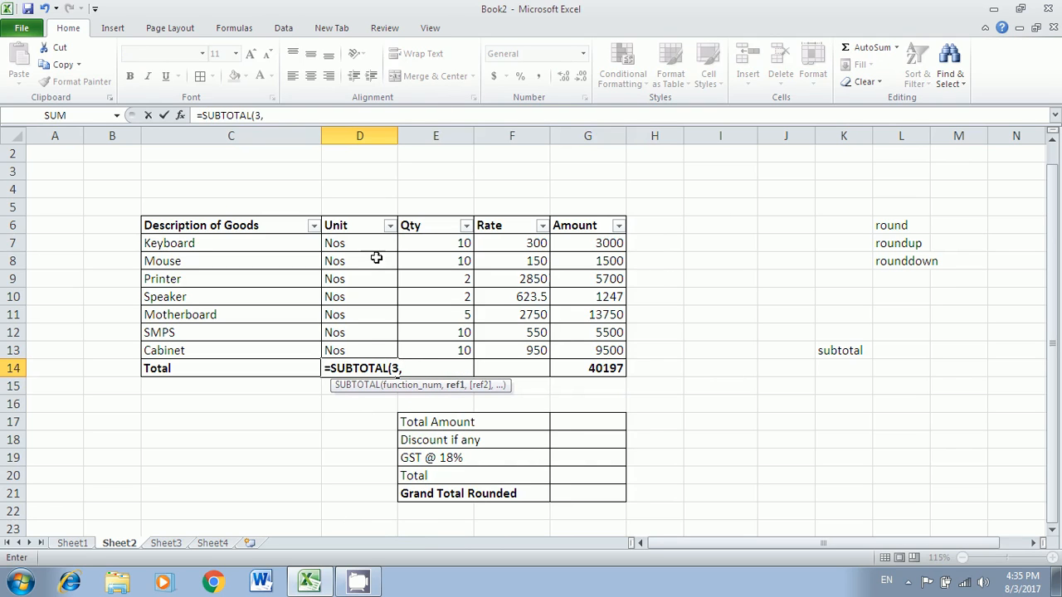
{"action": "left_click_drag", "start_coordinate": [365, 243], "coordinate": [367, 348]}
{"action": "key", "text": "Return"}
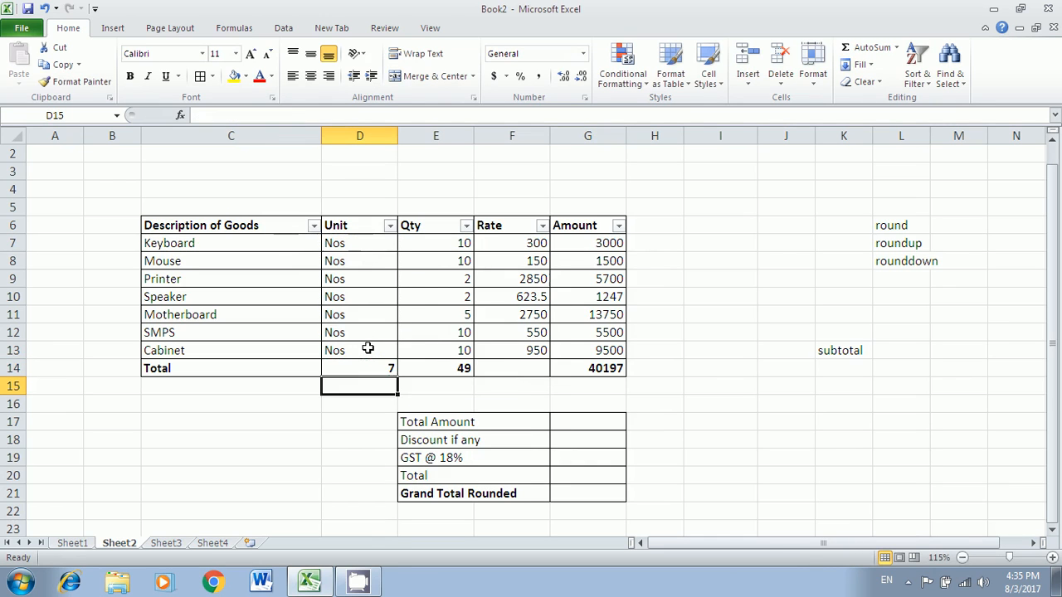
{"action": "left_click", "coordinate": [377, 365]}
{"action": "left_click", "coordinate": [423, 368]}
{"action": "left_click", "coordinate": [490, 366]}
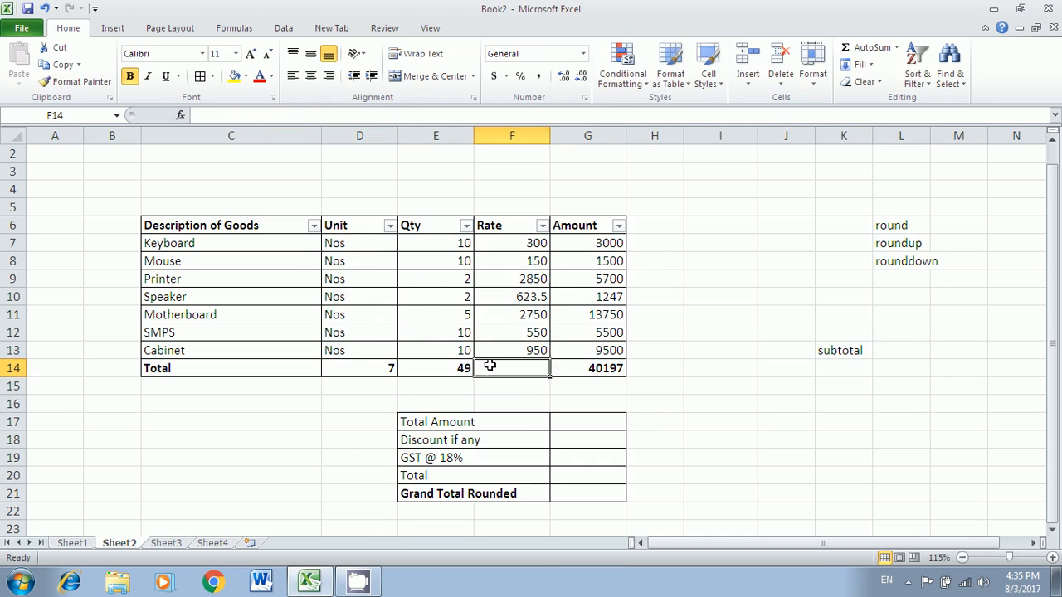
{"action": "left_click", "coordinate": [573, 368]}
{"action": "left_click", "coordinate": [313, 225]}
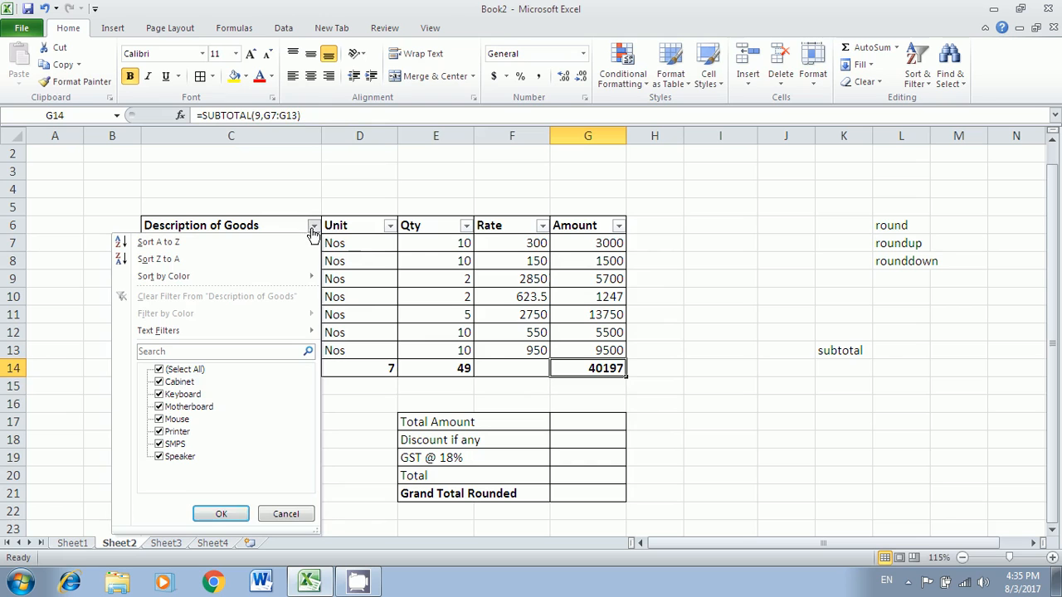
{"action": "left_click", "coordinate": [159, 396]}
{"action": "left_click", "coordinate": [159, 407]}
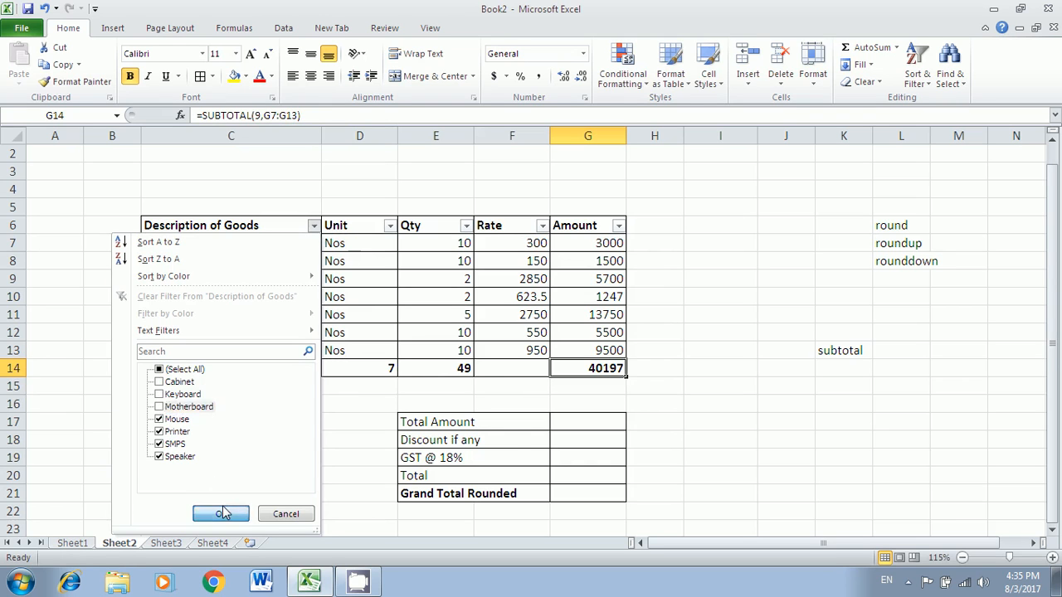
{"action": "left_click", "coordinate": [223, 514]}
{"action": "left_click", "coordinate": [423, 348]}
{"action": "left_click", "coordinate": [372, 315]}
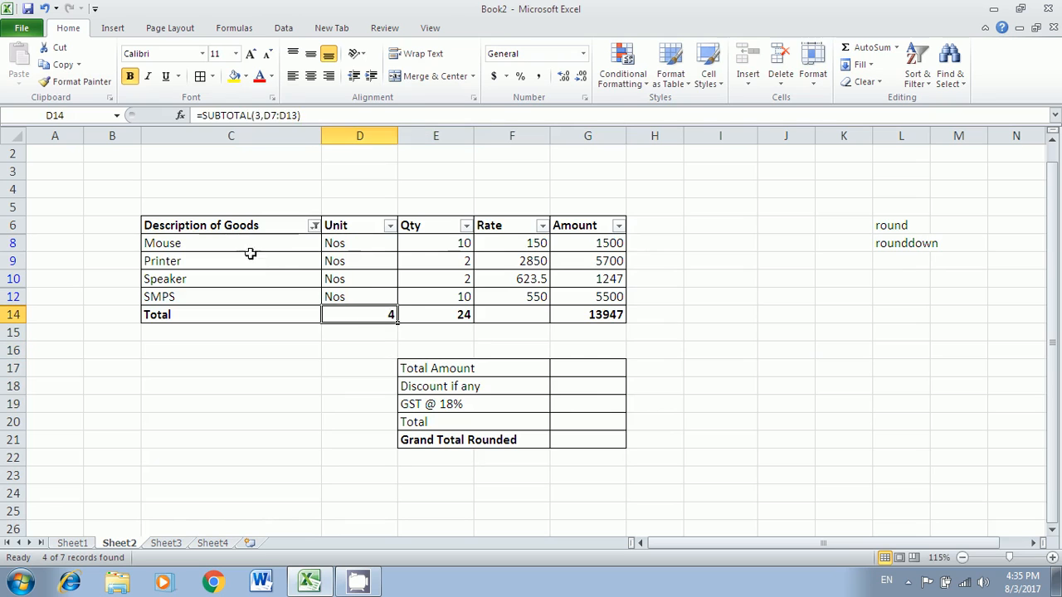
{"action": "left_click_drag", "start_coordinate": [248, 241], "coordinate": [296, 297]}
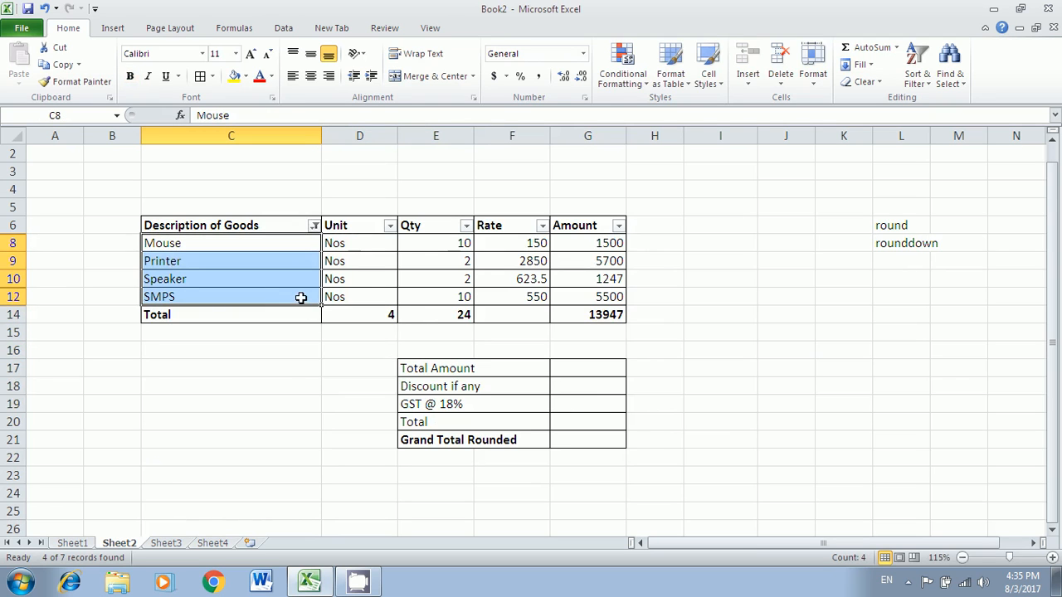
{"action": "left_click", "coordinate": [430, 317]}
{"action": "left_click", "coordinate": [610, 243]}
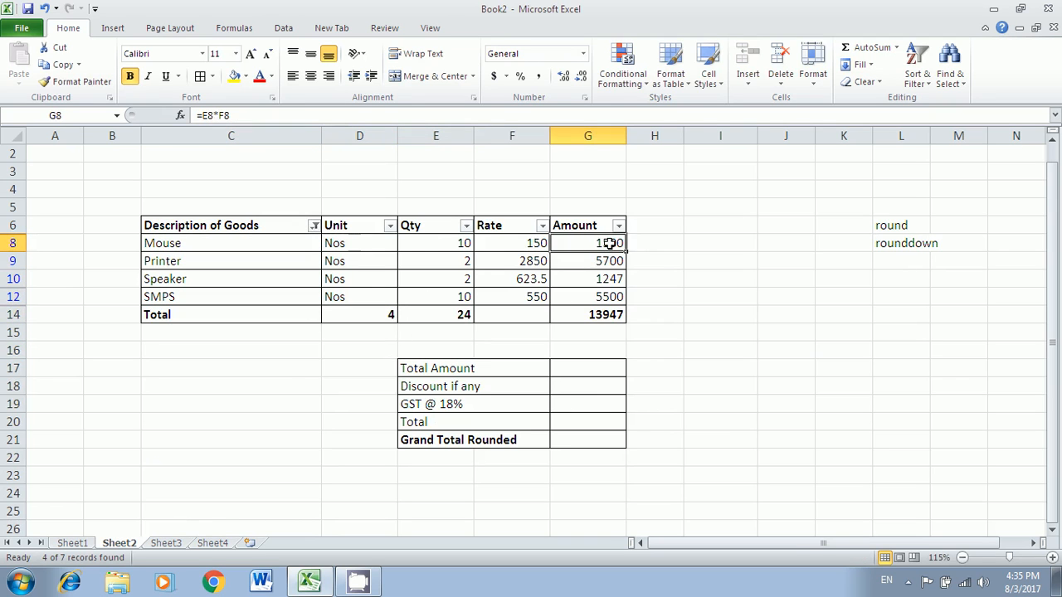
{"action": "left_click", "coordinate": [610, 279]}
{"action": "left_click", "coordinate": [610, 315]}
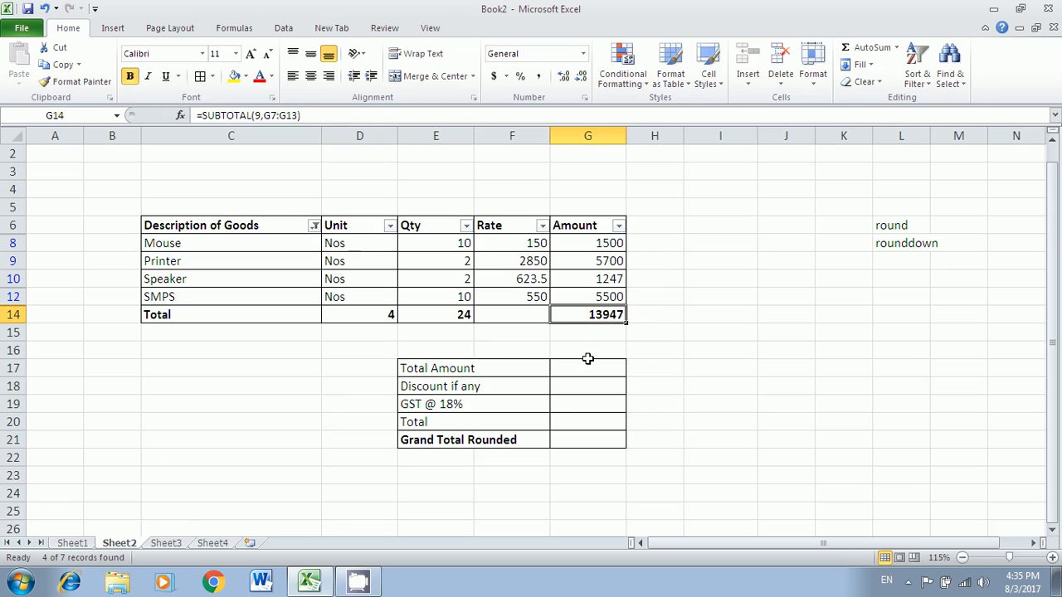
{"action": "left_click", "coordinate": [314, 225]}
{"action": "left_click", "coordinate": [206, 296]}
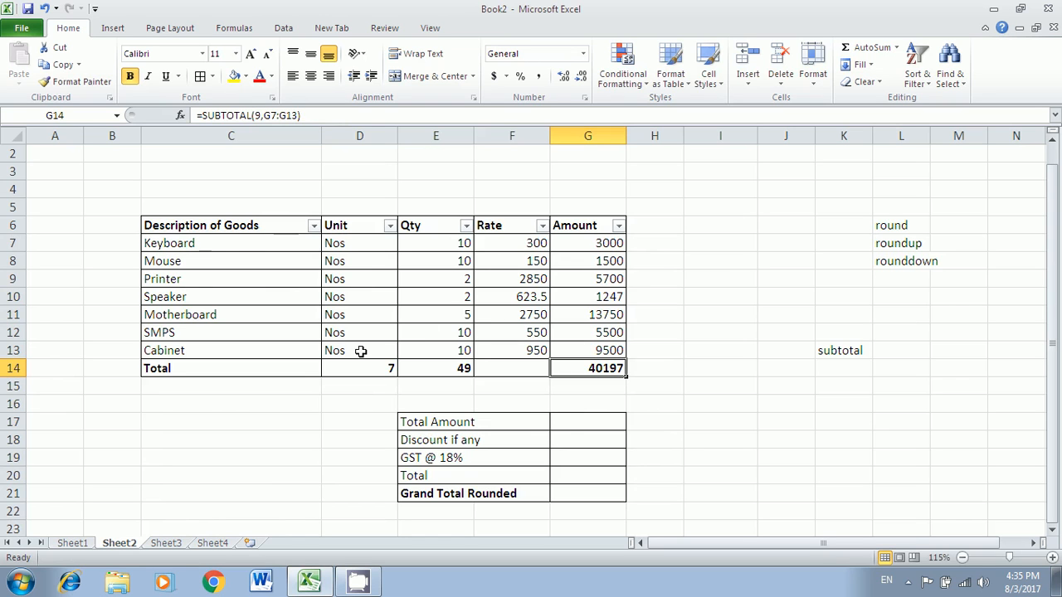
- Enter =SUBTOTAL(9,G7:G13) in G17 so Total Amount shows 40197
{"action": "left_click", "coordinate": [566, 424]}
{"action": "type", "text": "="}
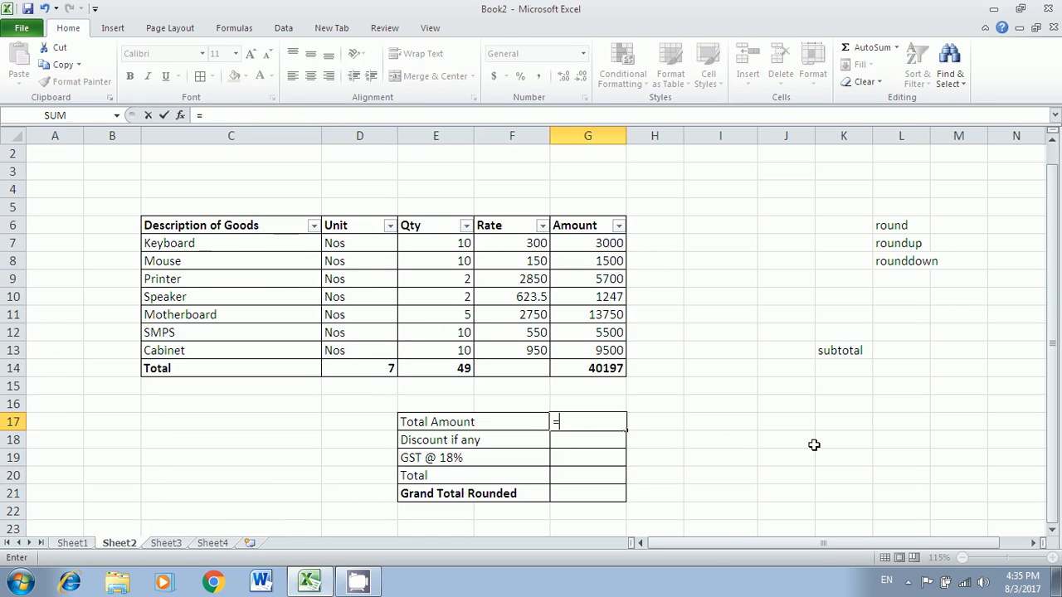
{"action": "type", "text": "subto"}
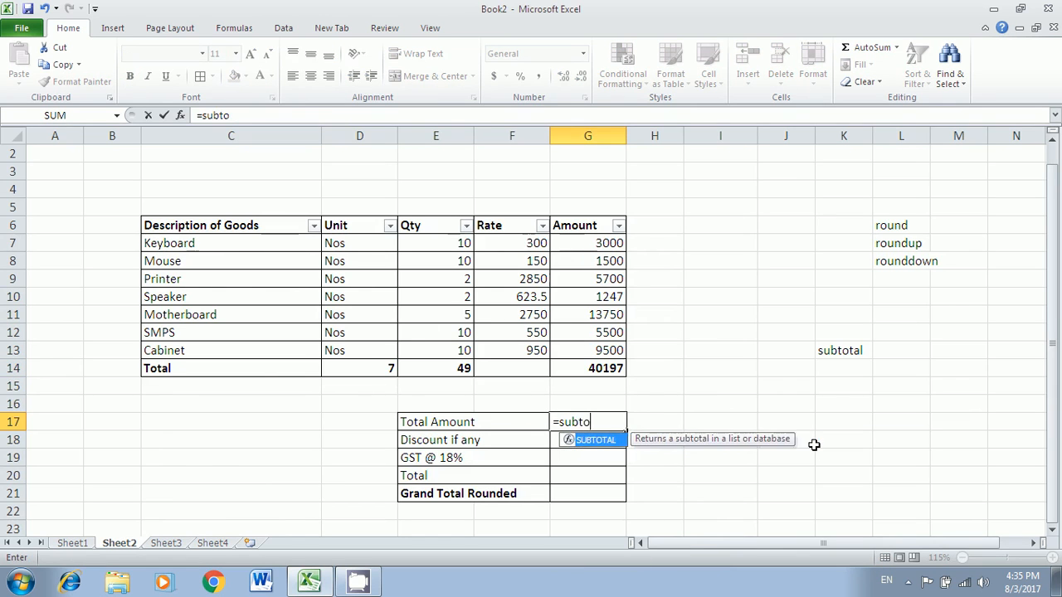
{"action": "key", "text": "Tab"}
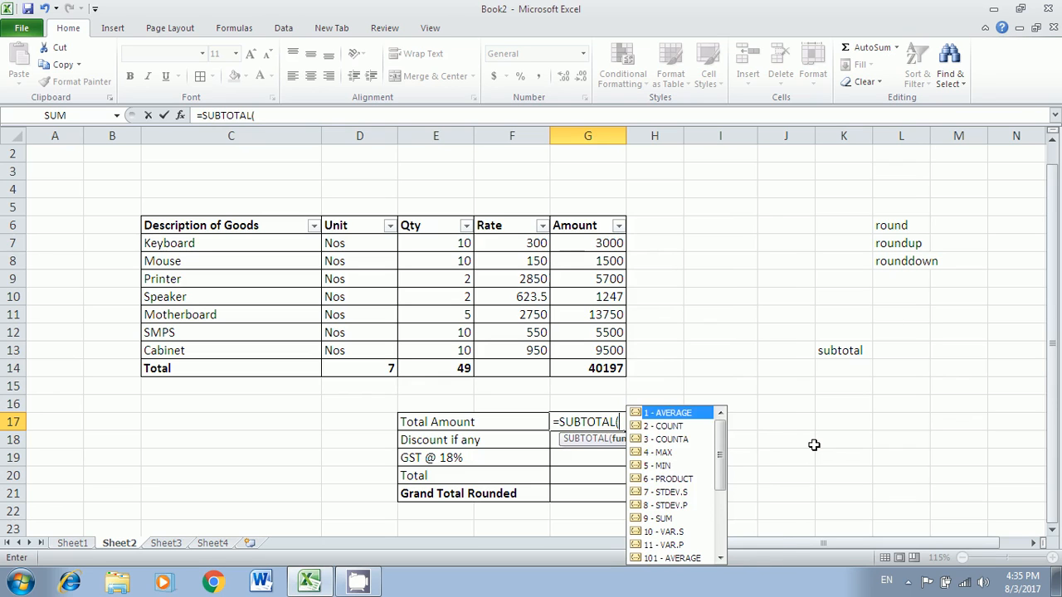
{"action": "type", "text": "9,"}
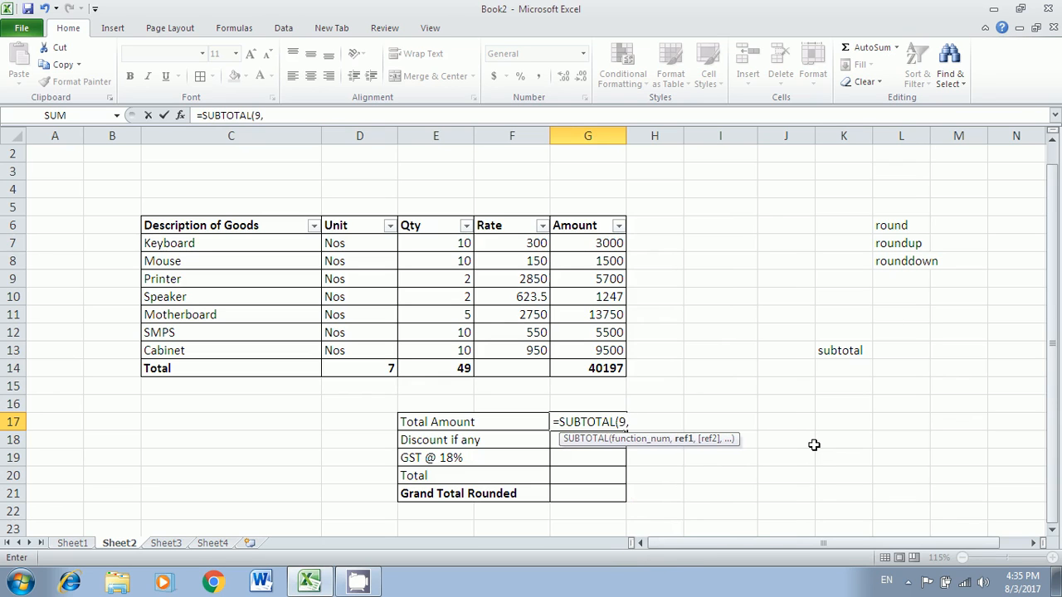
{"action": "left_click_drag", "start_coordinate": [608, 244], "coordinate": [608, 351]}
{"action": "key", "text": "Return"}
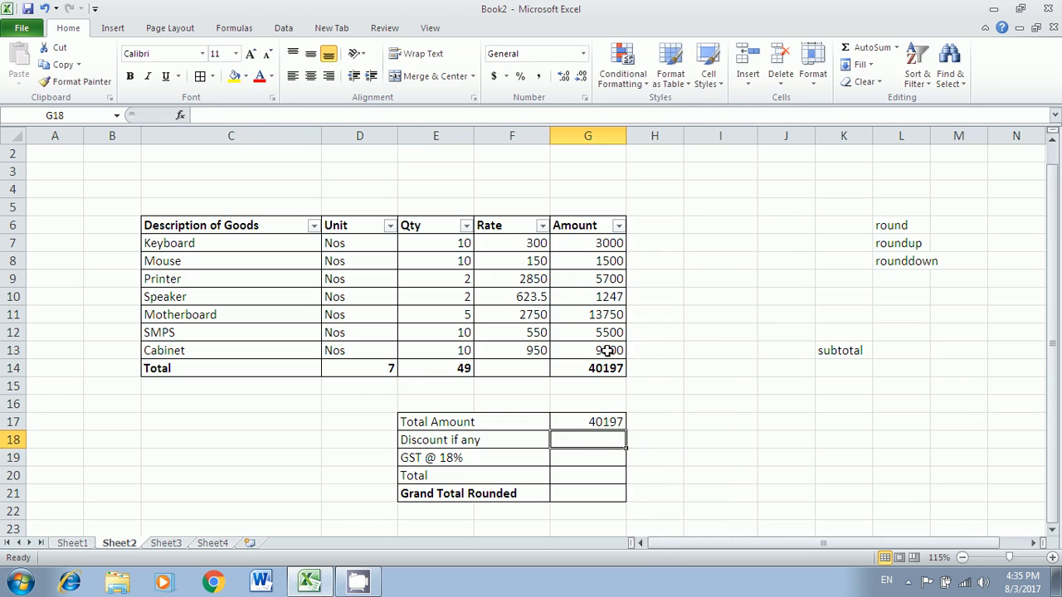
- Enter -97 as the discount in G18, then correct it to -197
{"action": "type", "text": "-"}
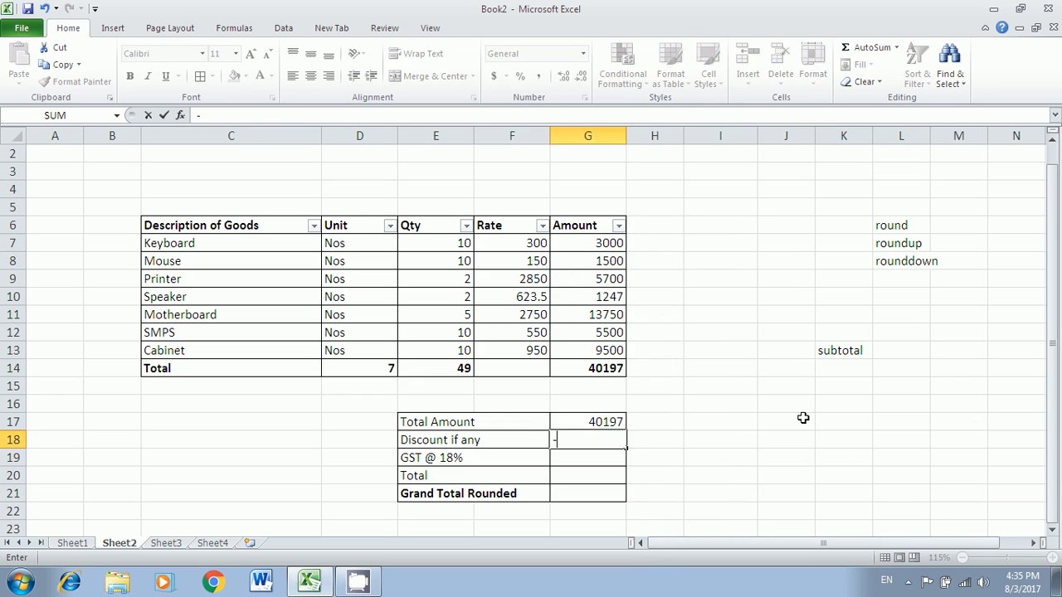
{"action": "type", "text": "97"}
{"action": "key", "text": "Return"}
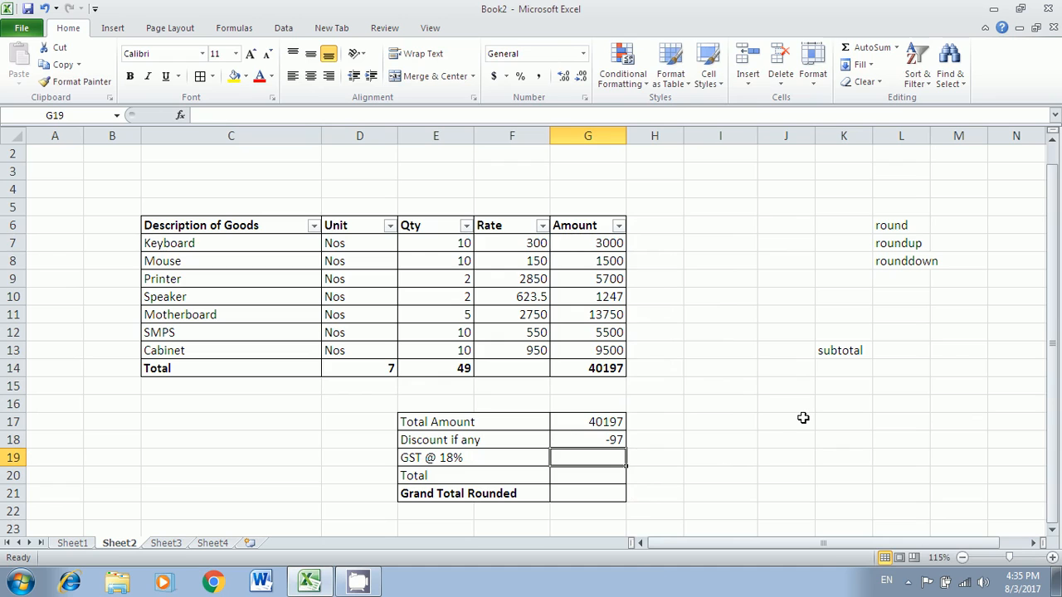
{"action": "double_click", "coordinate": [611, 440]}
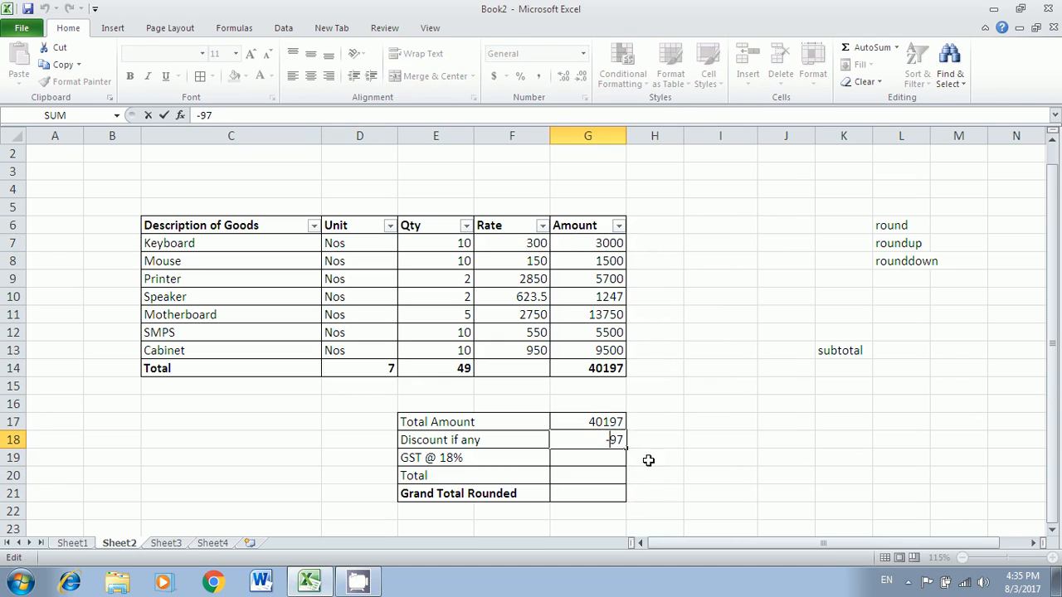
{"action": "type", "text": "1"}
{"action": "key", "text": "Return"}
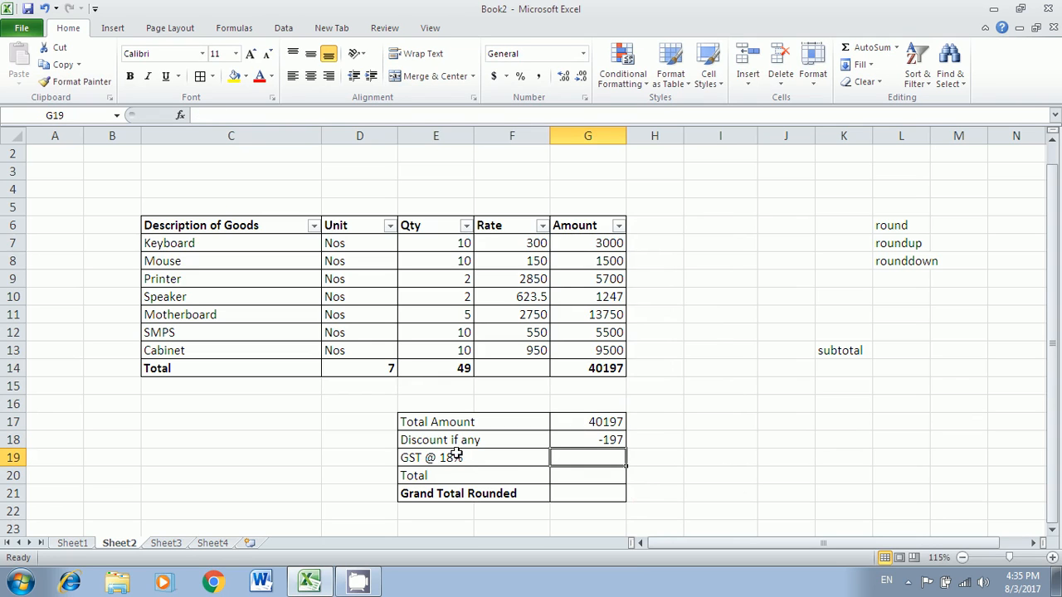
- Enter a first GST formula in G19 multiplying G17 by 18
{"action": "type", "text": "="}
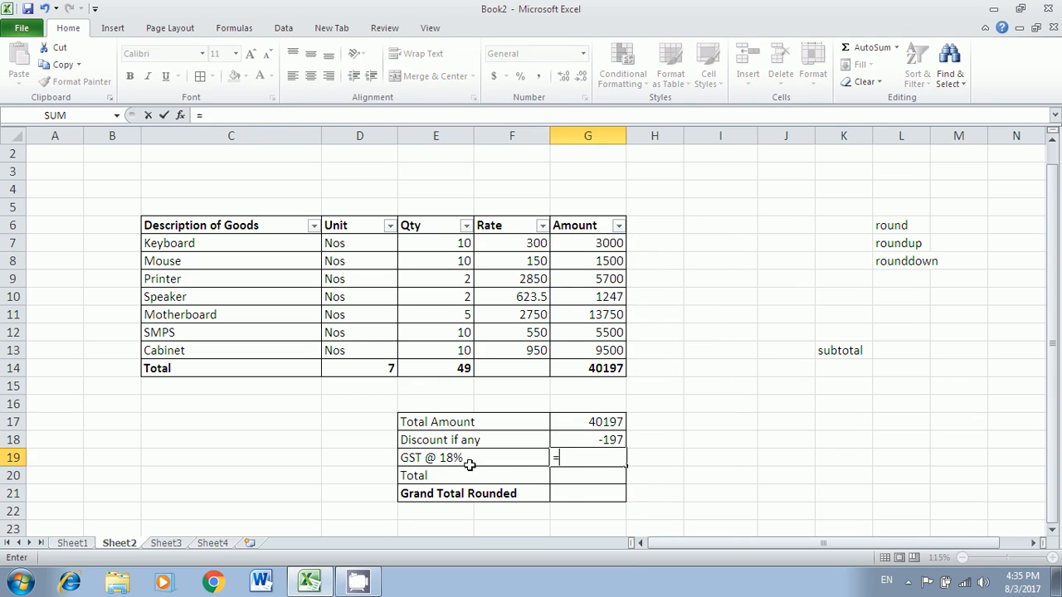
{"action": "left_click", "coordinate": [597, 423]}
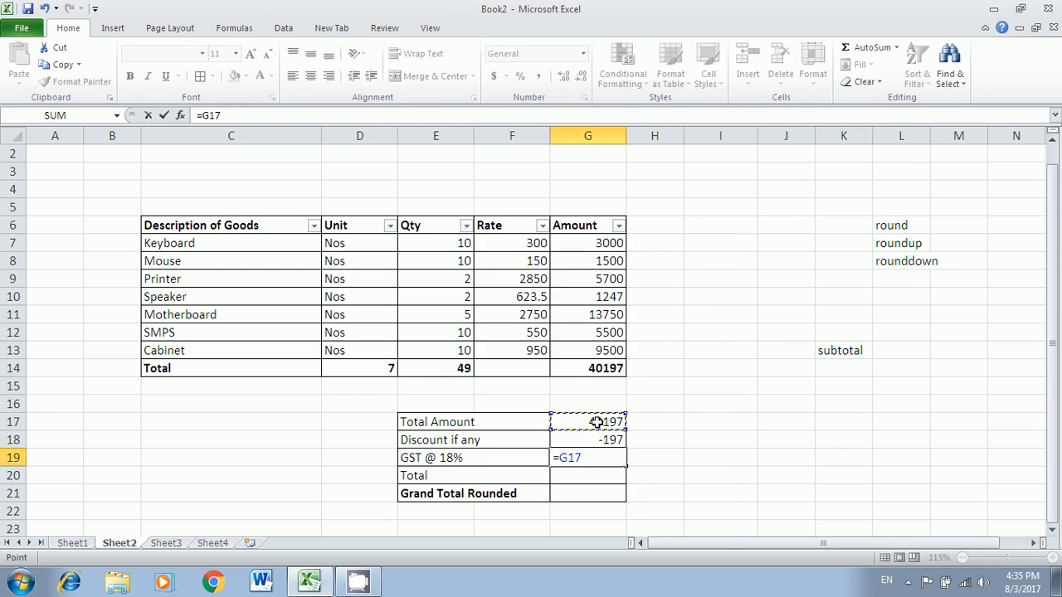
{"action": "type", "text": "*18%"}
{"action": "key", "text": "Return"}
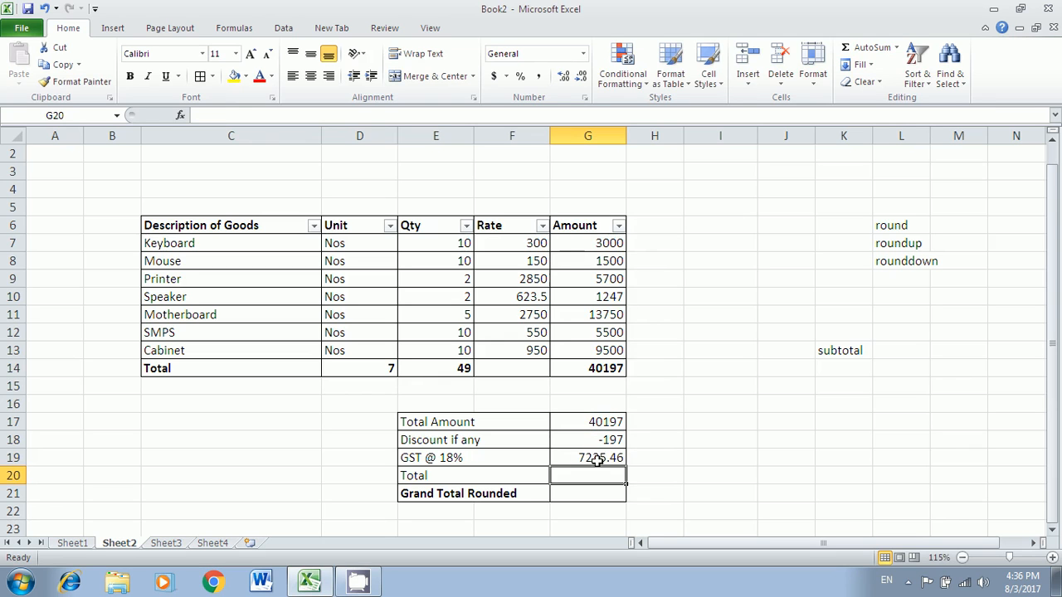
- Rewrite the GST formula in G19 as =(G17+G18)*18%, giving 7200
{"action": "left_click", "coordinate": [597, 461]}
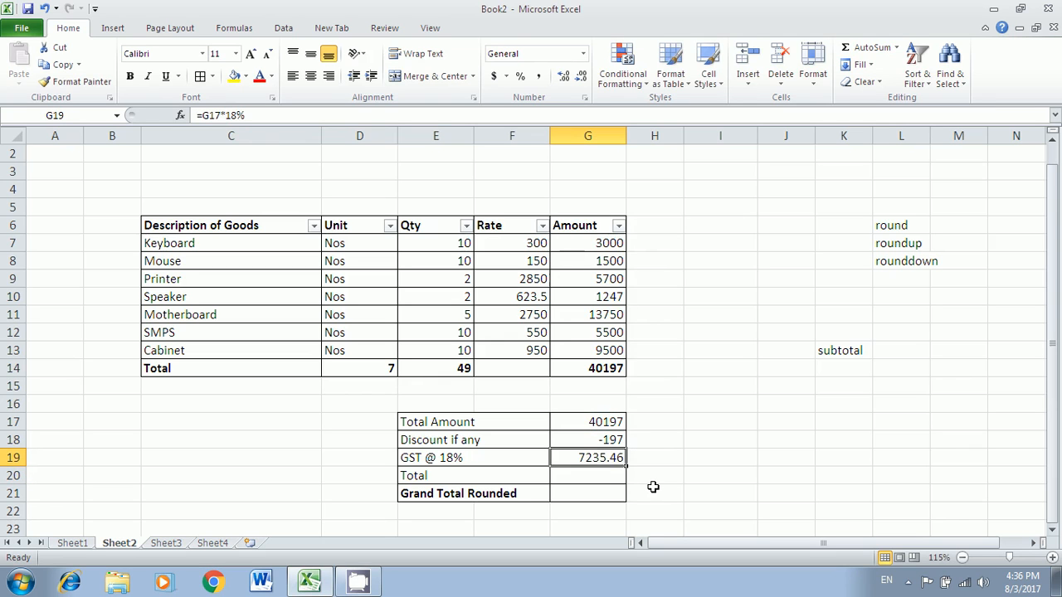
{"action": "key", "text": "F2"}
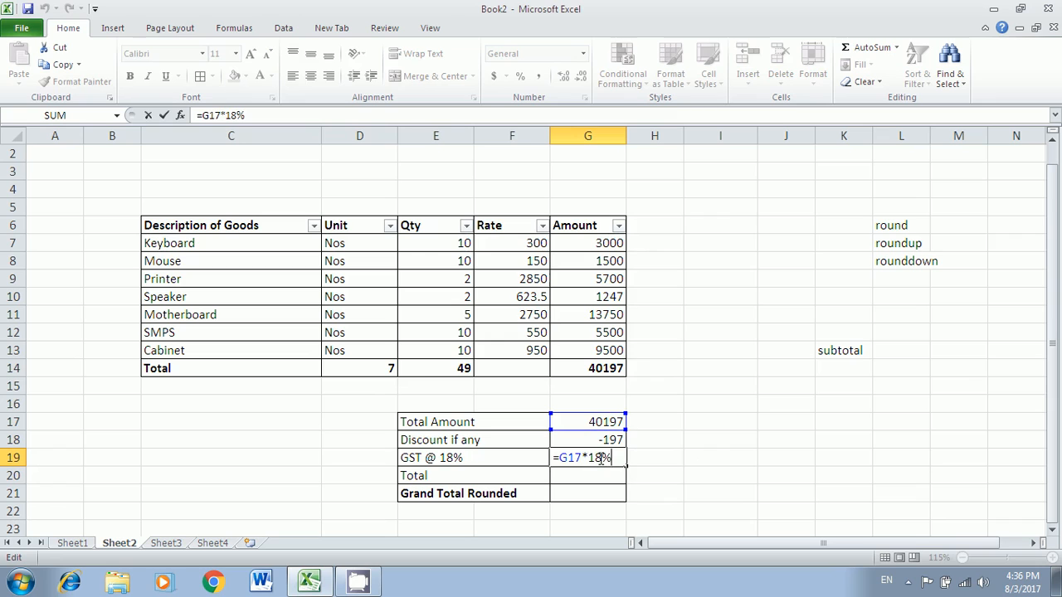
{"action": "key", "text": "BackSpace"}
{"action": "key", "text": "BackSpace"}
{"action": "key", "text": "BackSpace"}
{"action": "key", "text": "BackSpace"}
{"action": "key", "text": "BackSpace"}
{"action": "key", "text": "BackSpace"}
{"action": "key", "text": "BackSpace"}
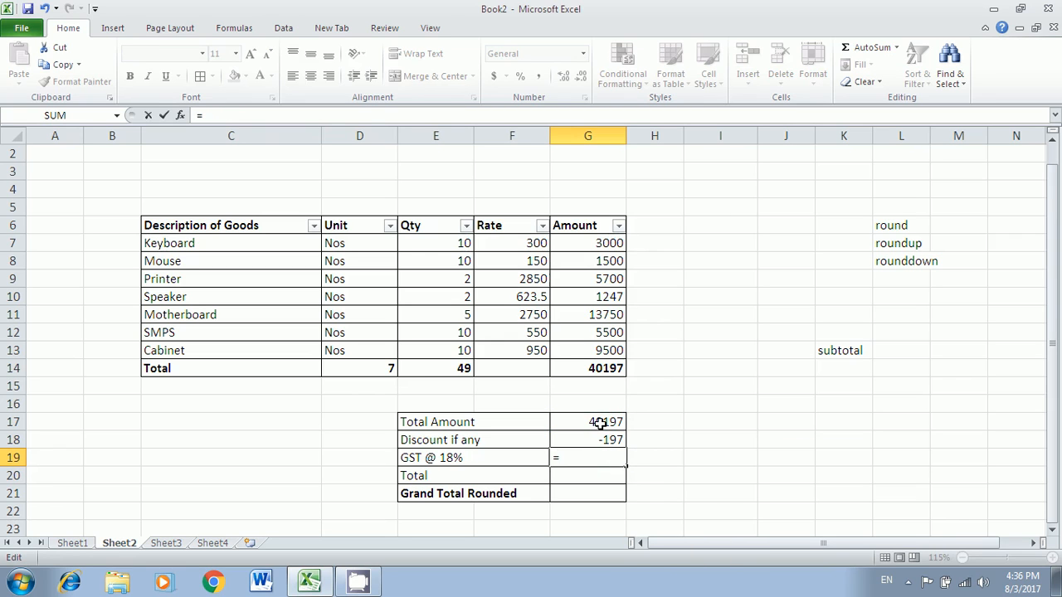
{"action": "left_click", "coordinate": [605, 423]}
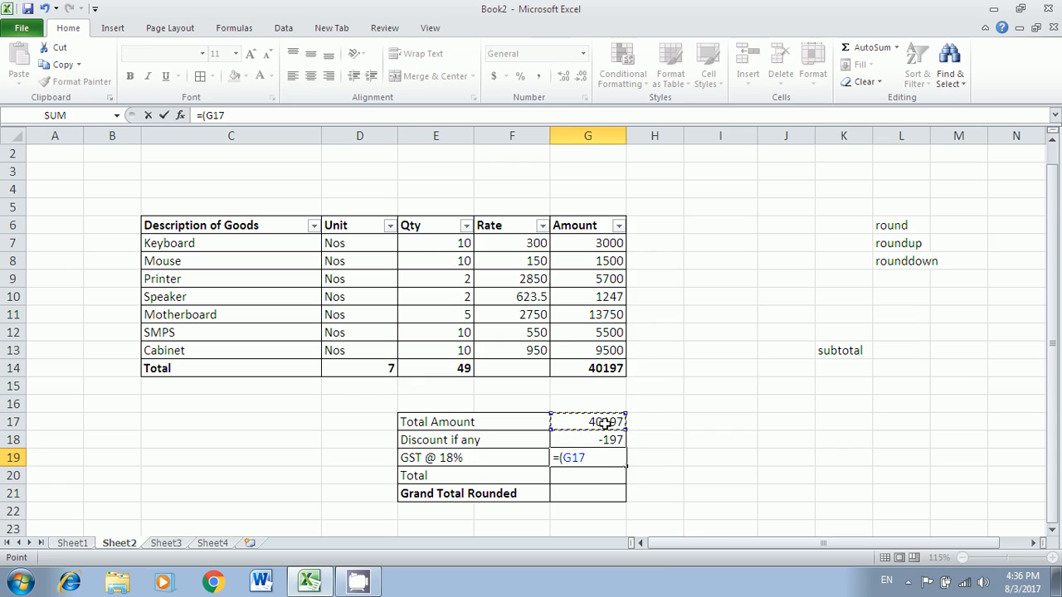
{"action": "type", "text": "+"}
{"action": "left_click", "coordinate": [588, 444]}
{"action": "type", "text": ")"}
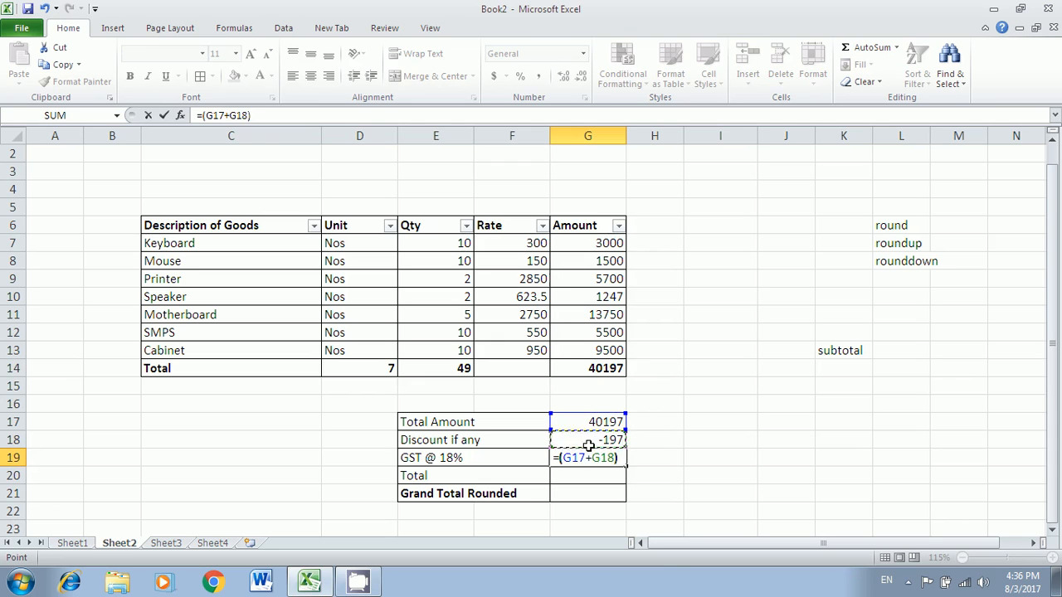
{"action": "key", "text": "Return"}
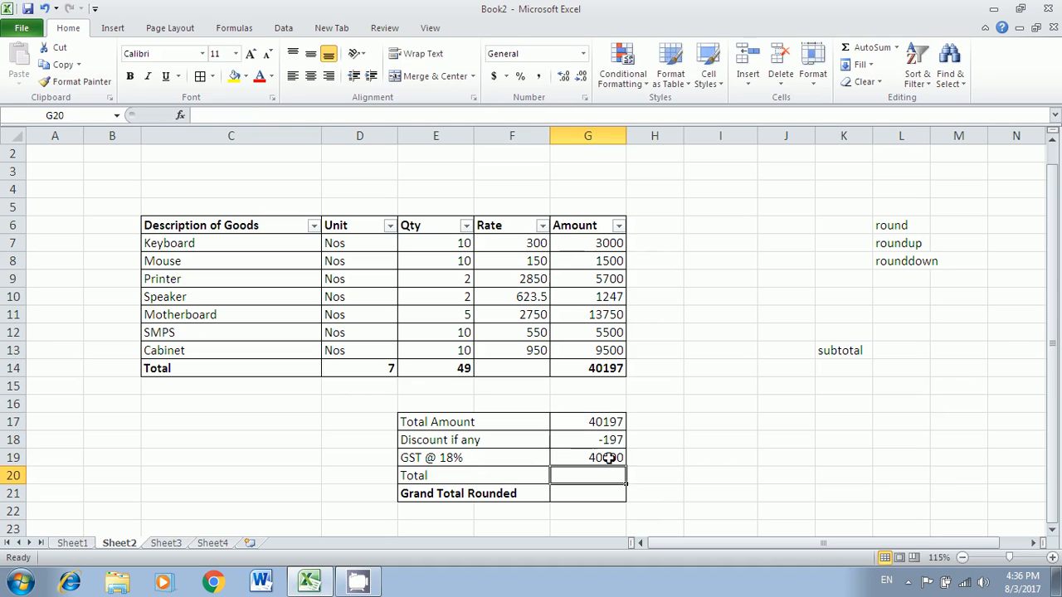
{"action": "double_click", "coordinate": [607, 457]}
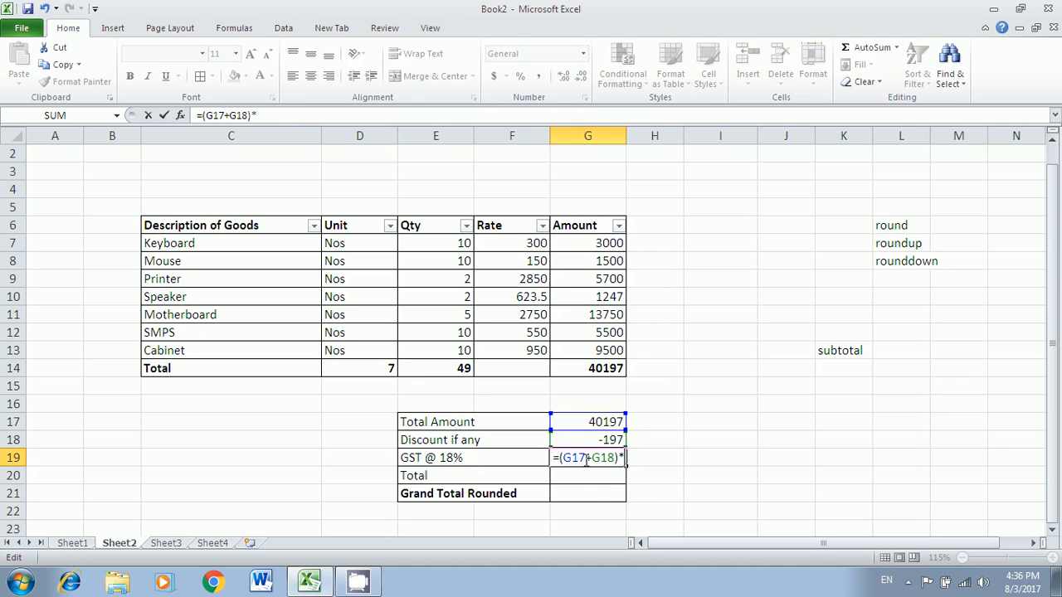
{"action": "type", "text": "*18%"}
{"action": "key", "text": "Return"}
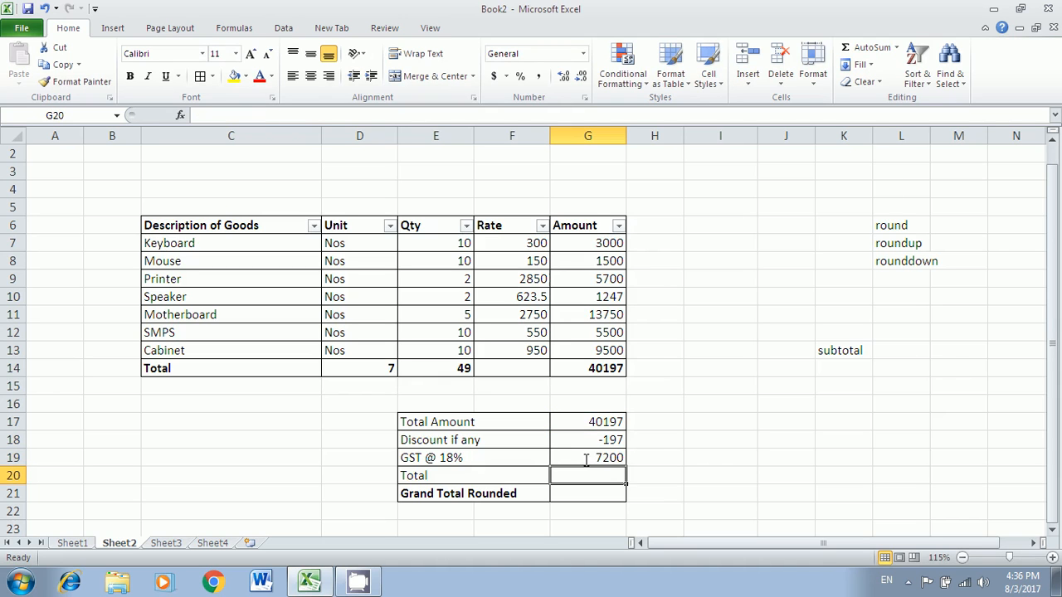
- Check the Total Amount and GST formulas, then begin a SUM formula in G20
{"action": "left_click", "coordinate": [597, 424]}
{"action": "left_click", "coordinate": [604, 458]}
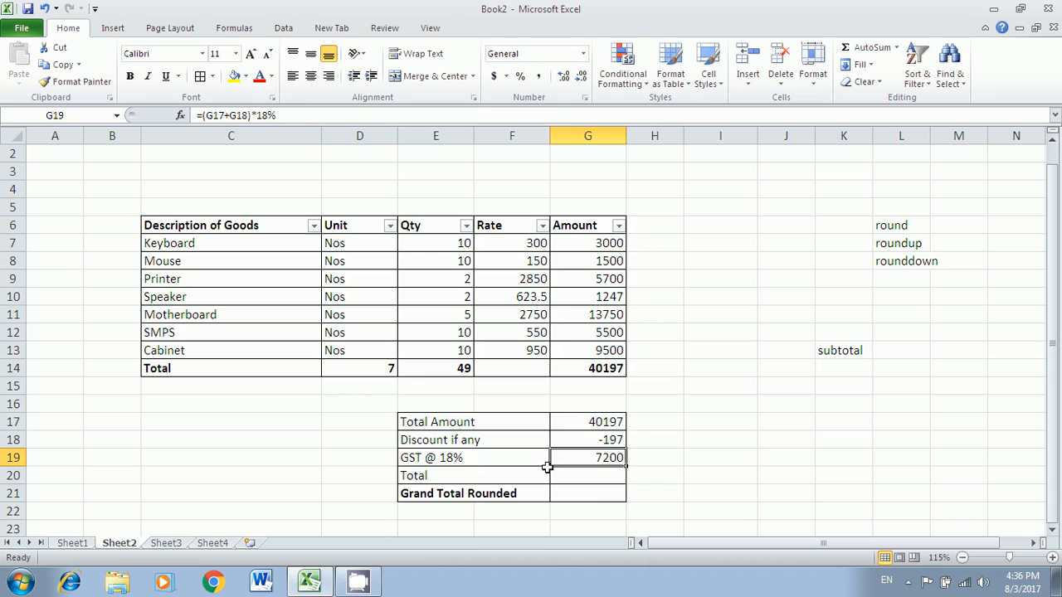
{"action": "key", "text": "Down"}
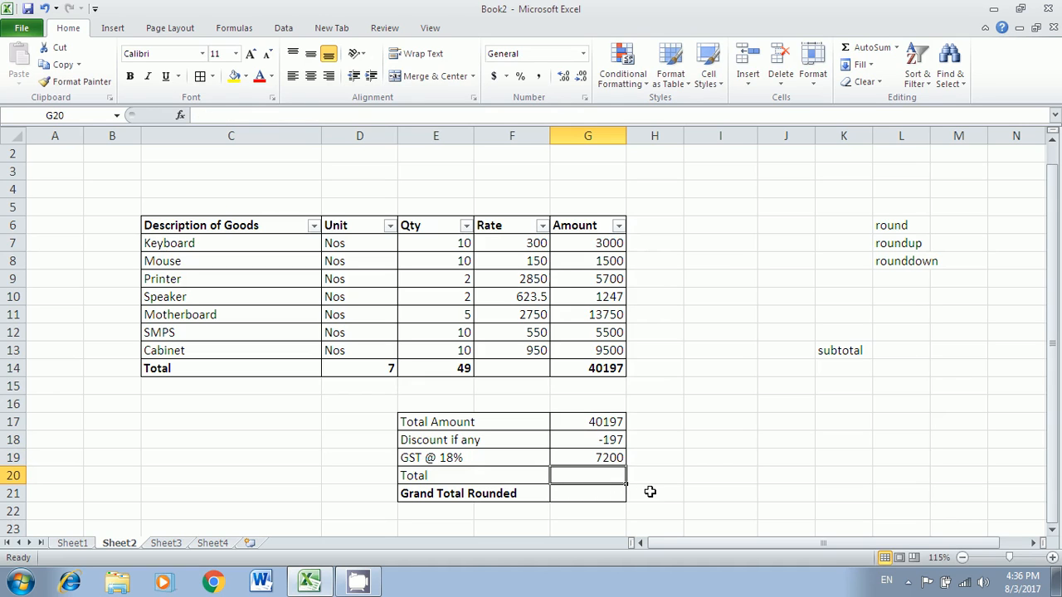
{"action": "type", "text": "=sum("}
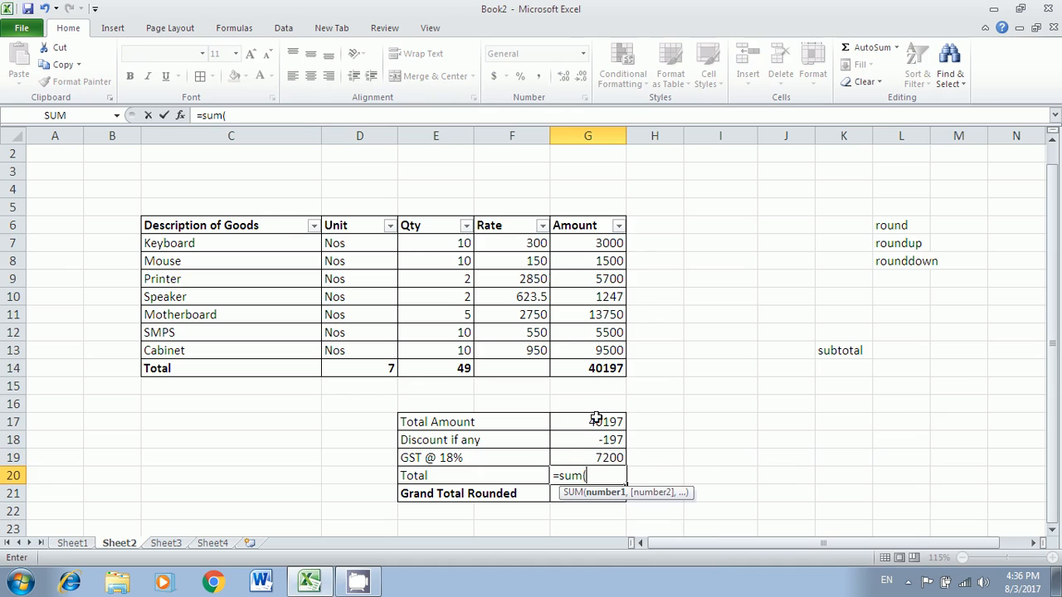
- Sum G17:G19 into the Total cell G20, showing 47200
{"action": "left_click_drag", "start_coordinate": [592, 423], "coordinate": [588, 461]}
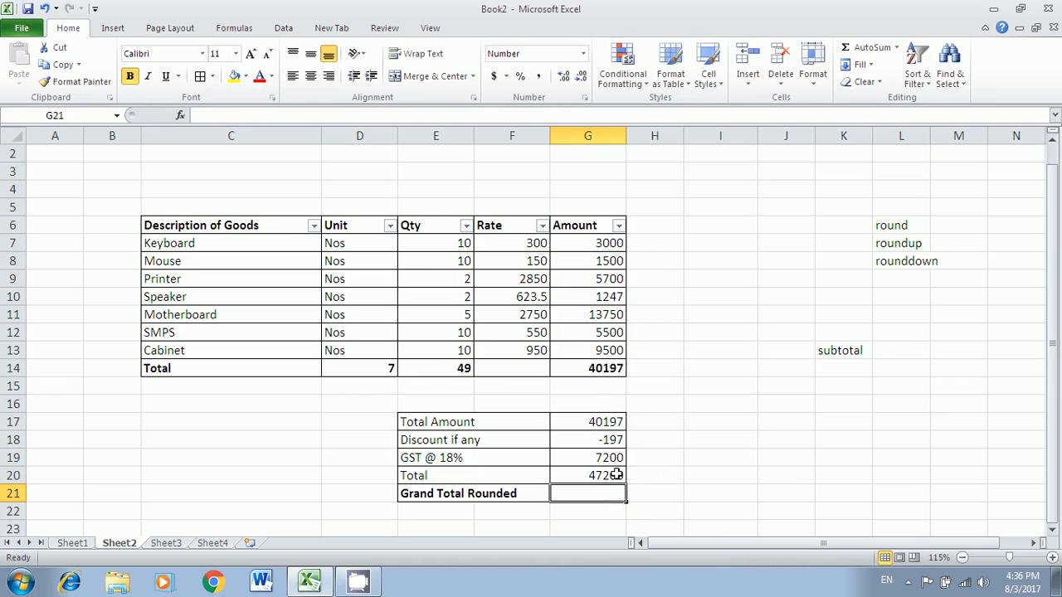
{"action": "key", "text": "Return"}
- Enter =ROUNDUP(G20,0) in G21 so Grand Total Rounded shows 47200.00
{"action": "type", "text": "="}
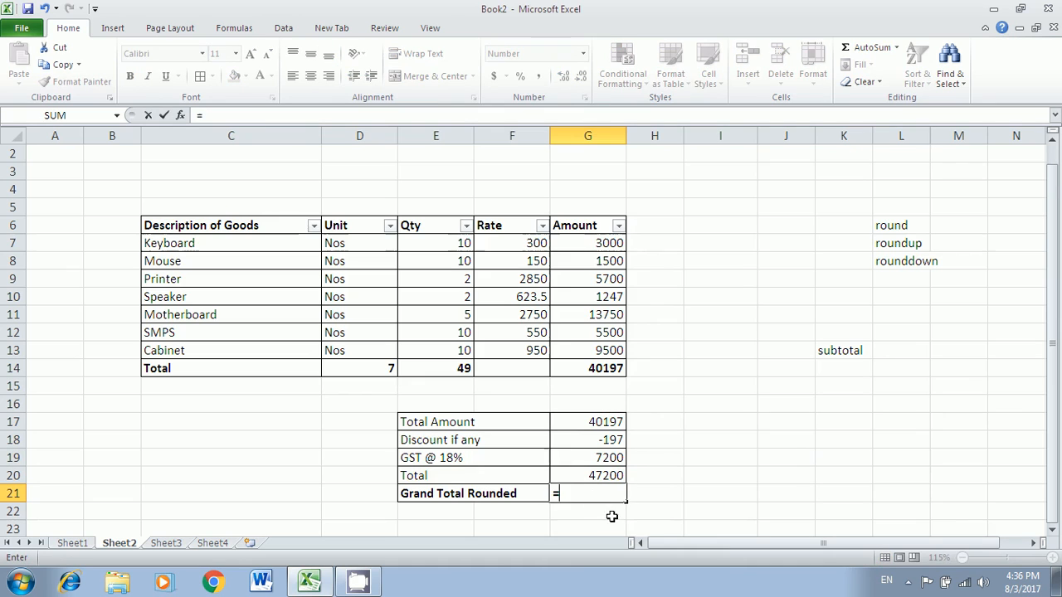
{"action": "type", "text": "roun"}
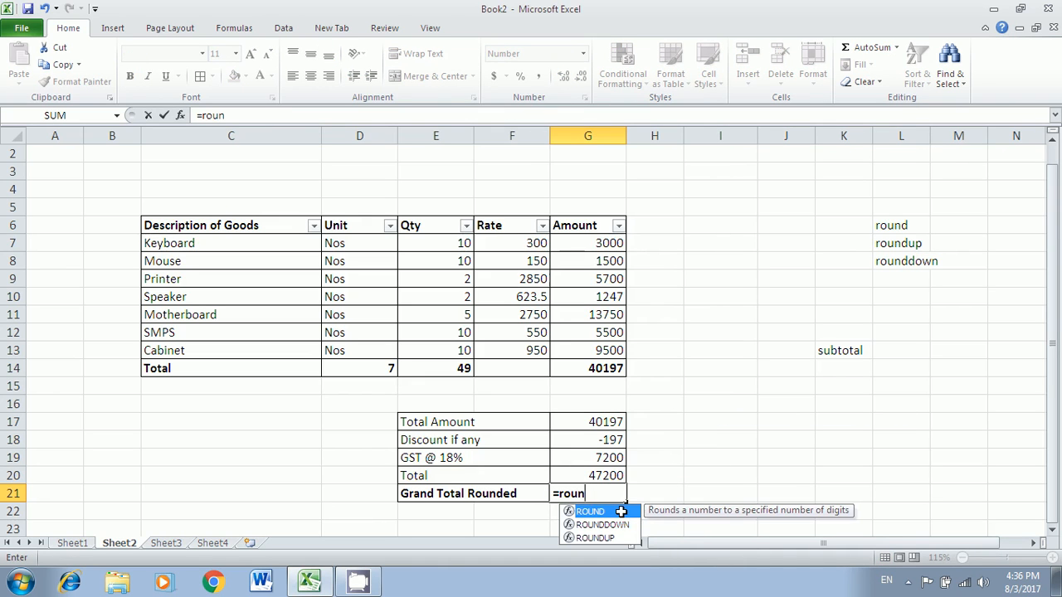
{"action": "type", "text": "du"}
{"action": "double_click", "coordinate": [621, 512]}
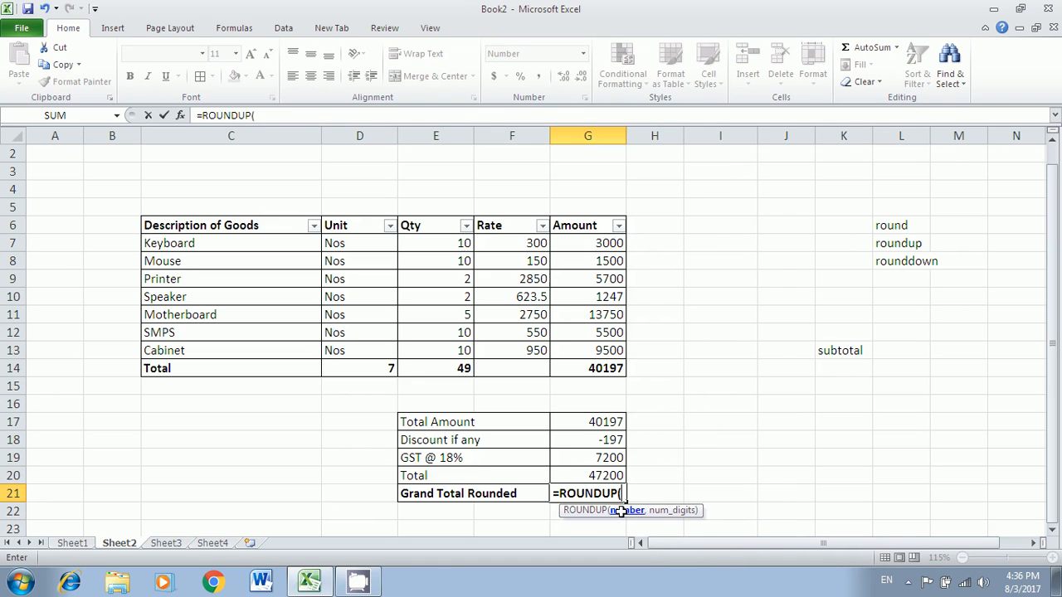
{"action": "key", "text": "Up"}
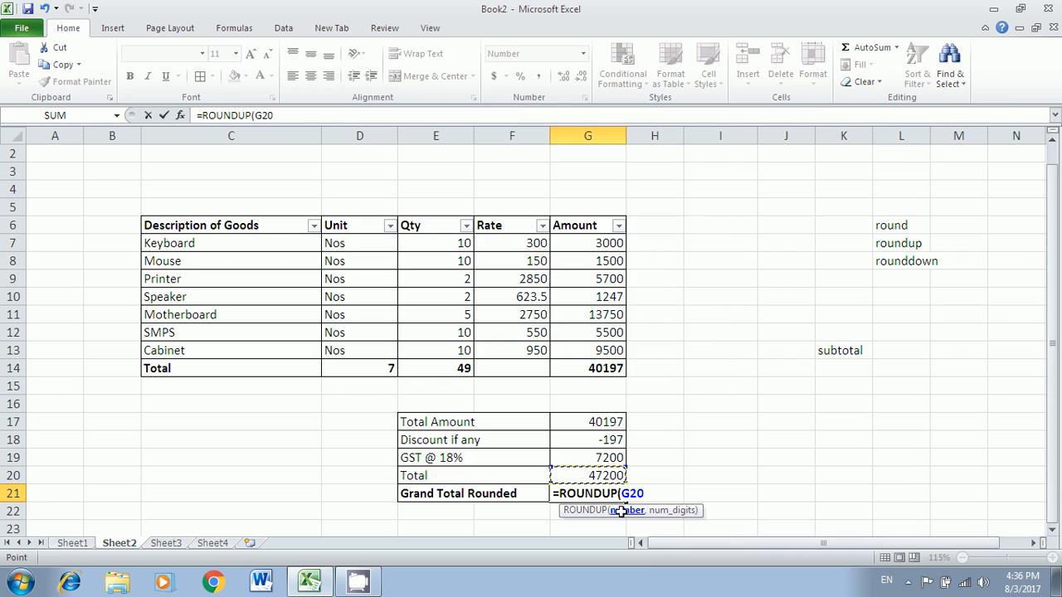
{"action": "type", "text": ","}
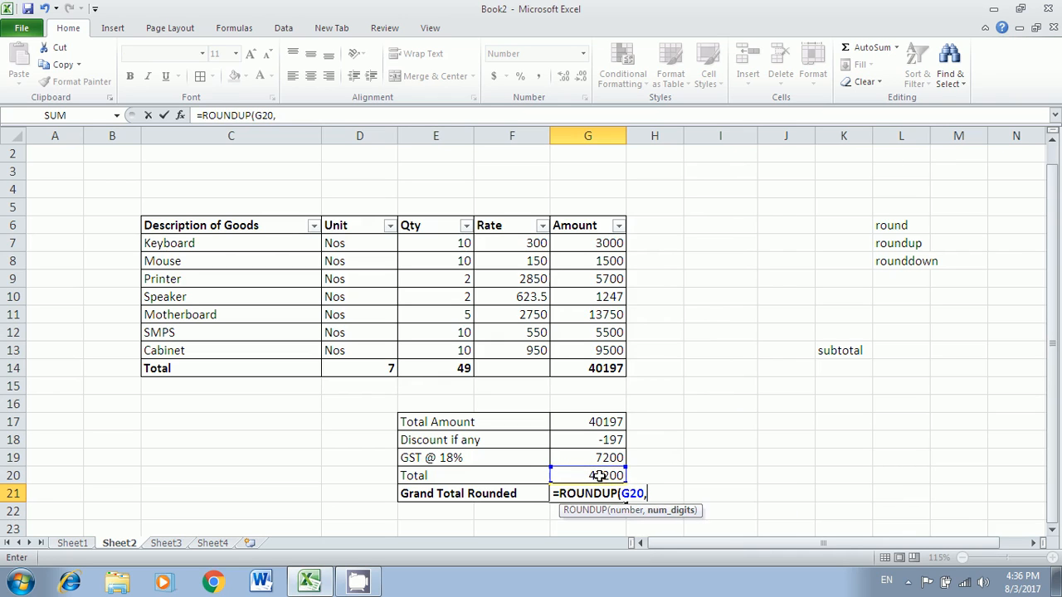
{"action": "type", "text": "0)"}
{"action": "key", "text": "Return"}
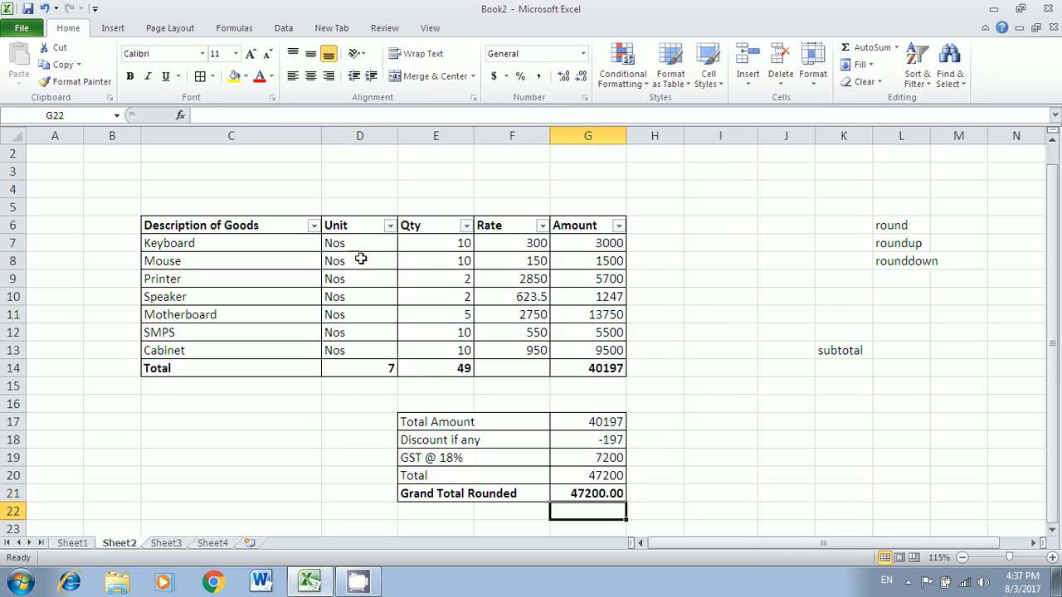
- Filter the Description of Goods column to hide the Keyboard row
{"action": "left_click", "coordinate": [314, 226]}
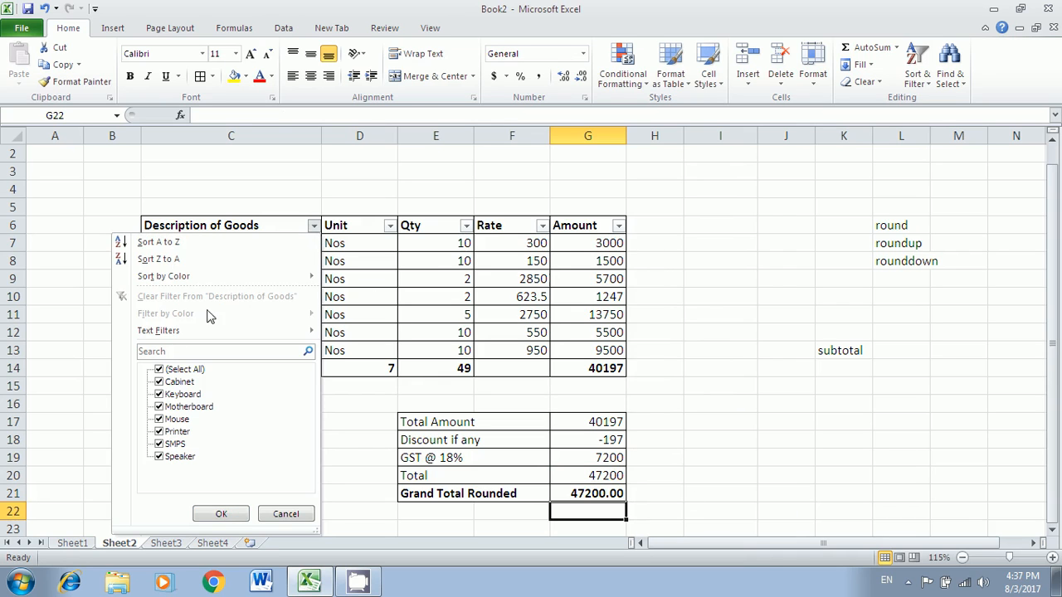
{"action": "left_click", "coordinate": [159, 394]}
{"action": "left_click", "coordinate": [221, 513]}
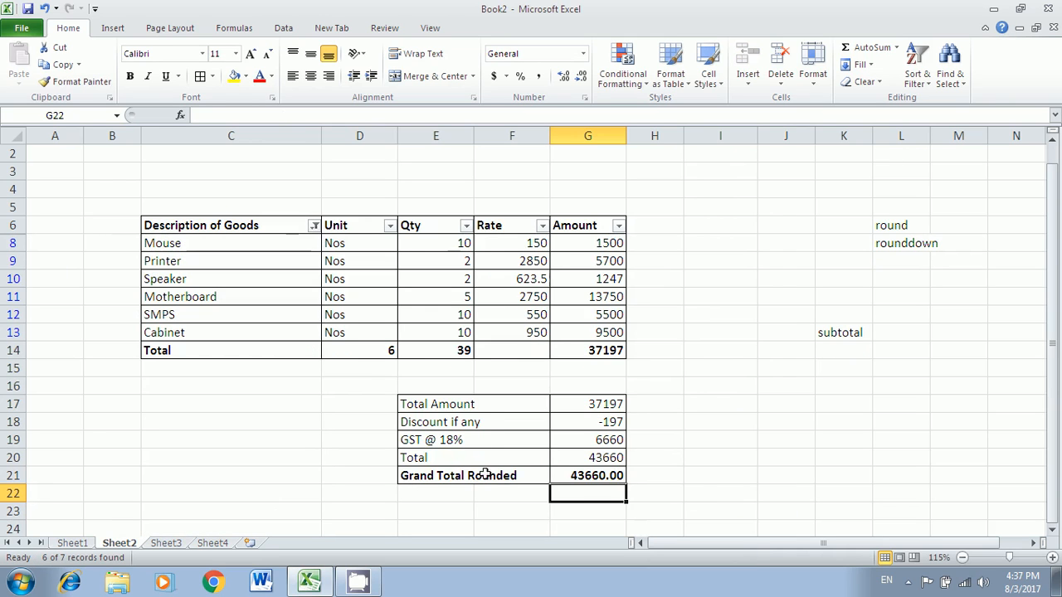
- Inspect the recalculated SUBTOTAL, discount, Total Amount, GST and Total formulas without Keyboard
{"action": "left_click", "coordinate": [396, 355]}
{"action": "left_click", "coordinate": [463, 351]}
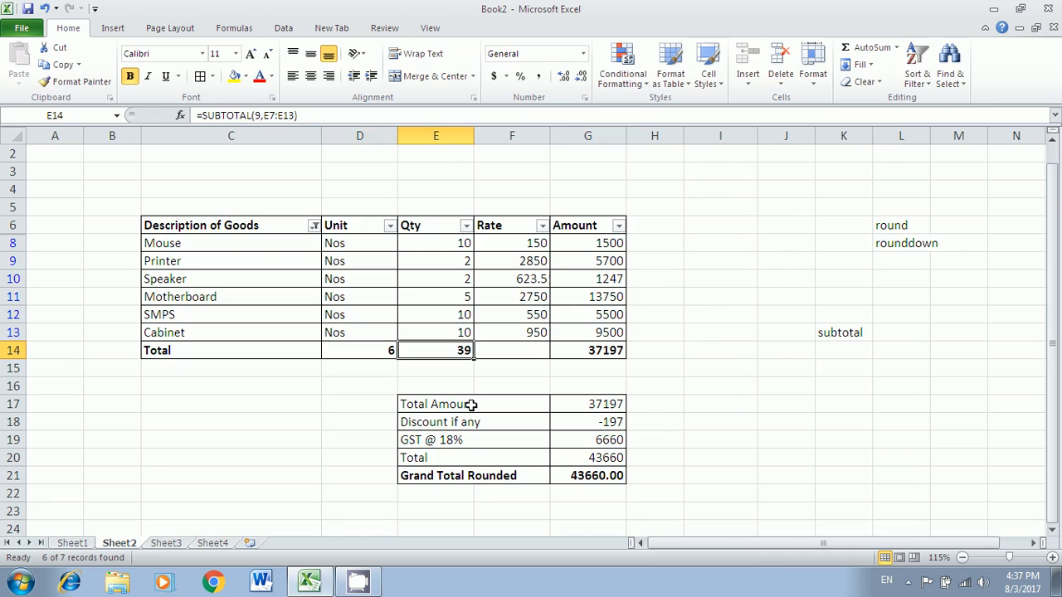
{"action": "left_click", "coordinate": [585, 352]}
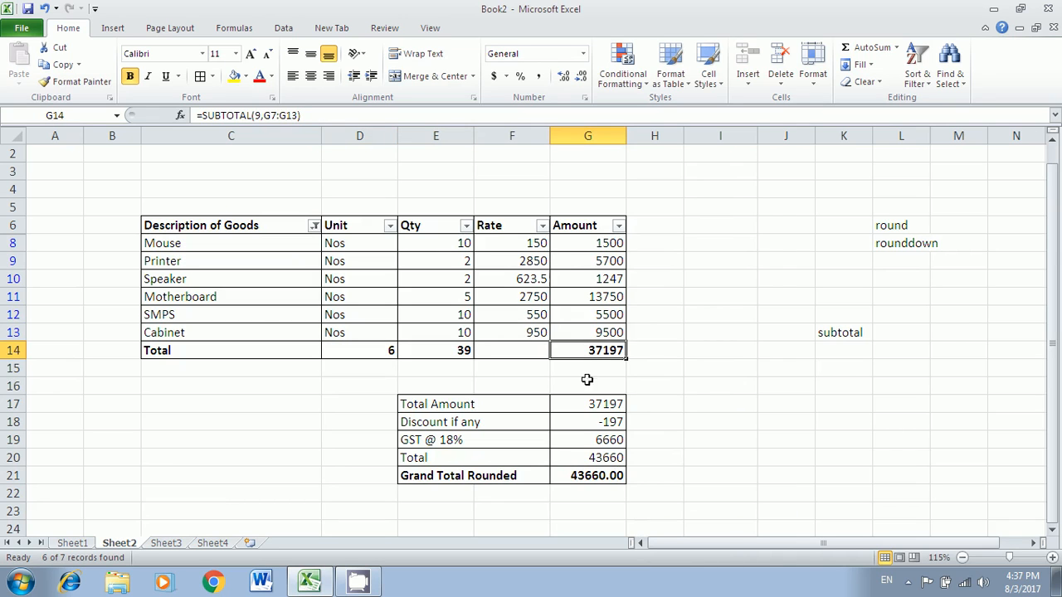
{"action": "left_click", "coordinate": [620, 423]}
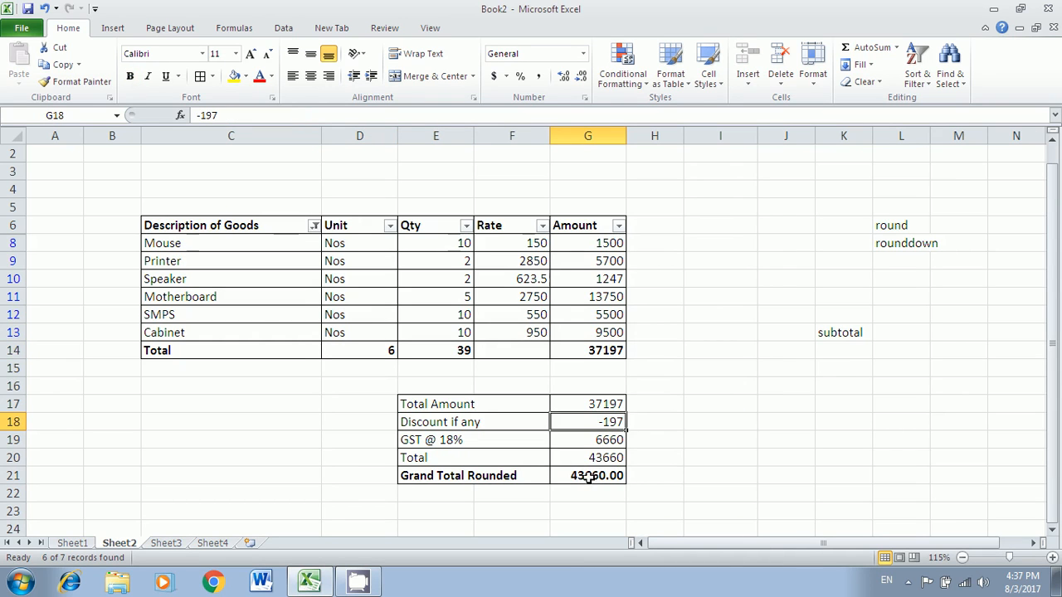
{"action": "left_click", "coordinate": [610, 403]}
{"action": "left_click", "coordinate": [608, 423]}
{"action": "left_click", "coordinate": [604, 404]}
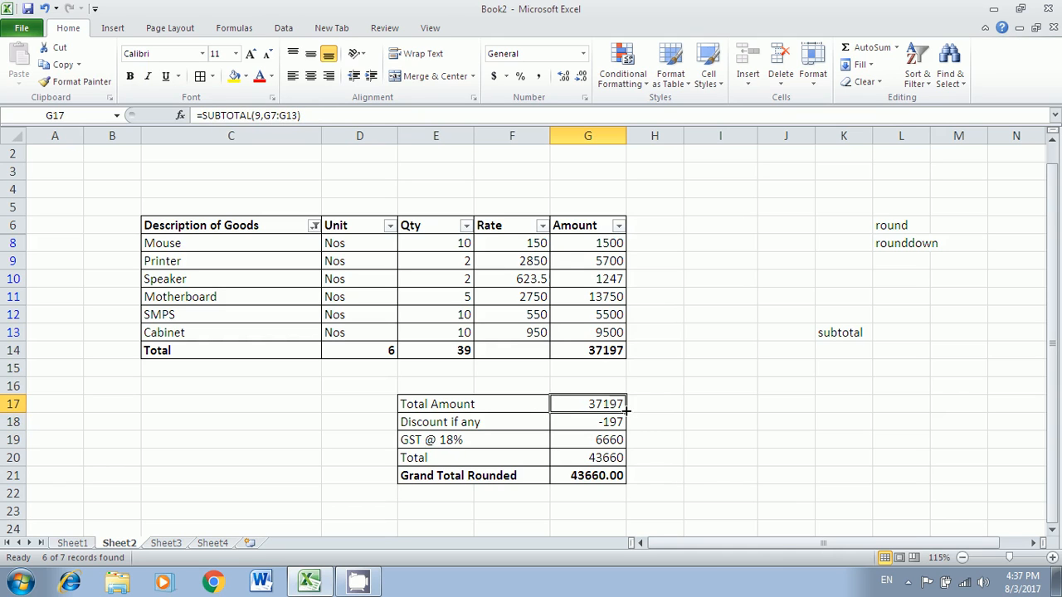
{"action": "left_click", "coordinate": [612, 440]}
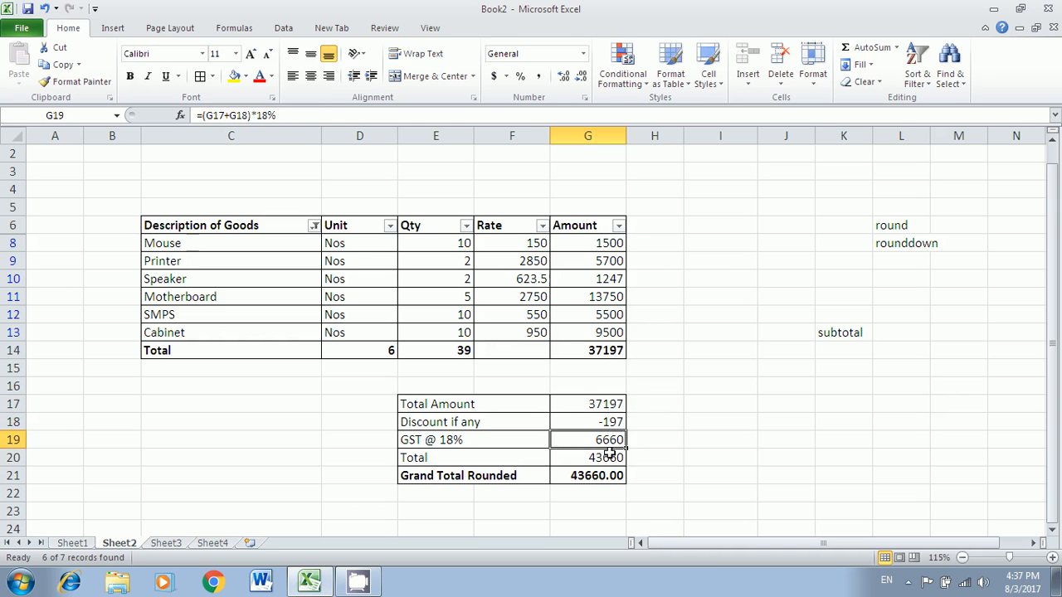
{"action": "left_click", "coordinate": [610, 457]}
{"action": "left_click", "coordinate": [319, 241]}
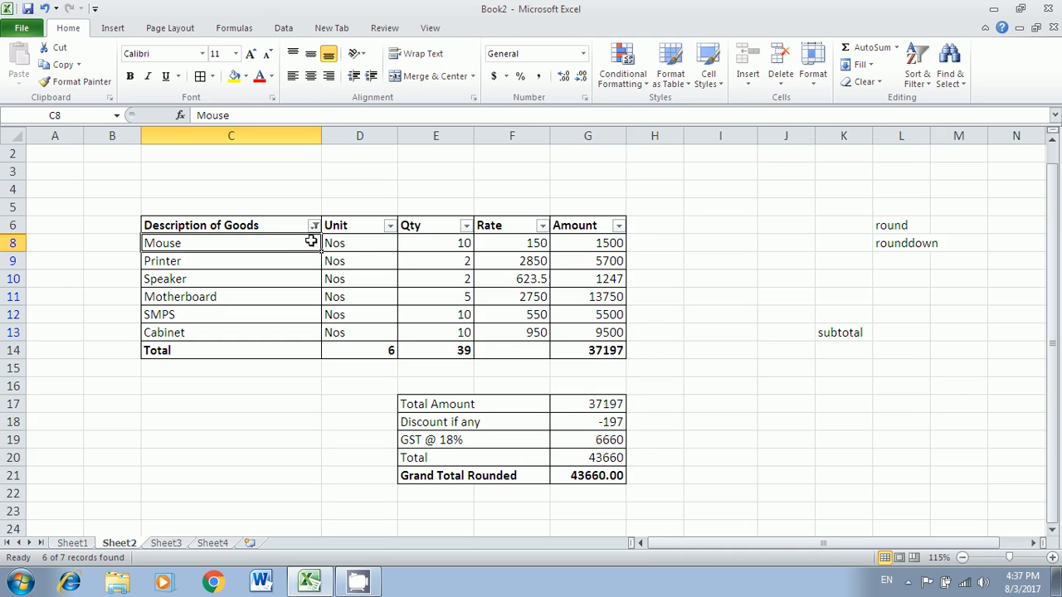
{"action": "left_click", "coordinate": [314, 227]}
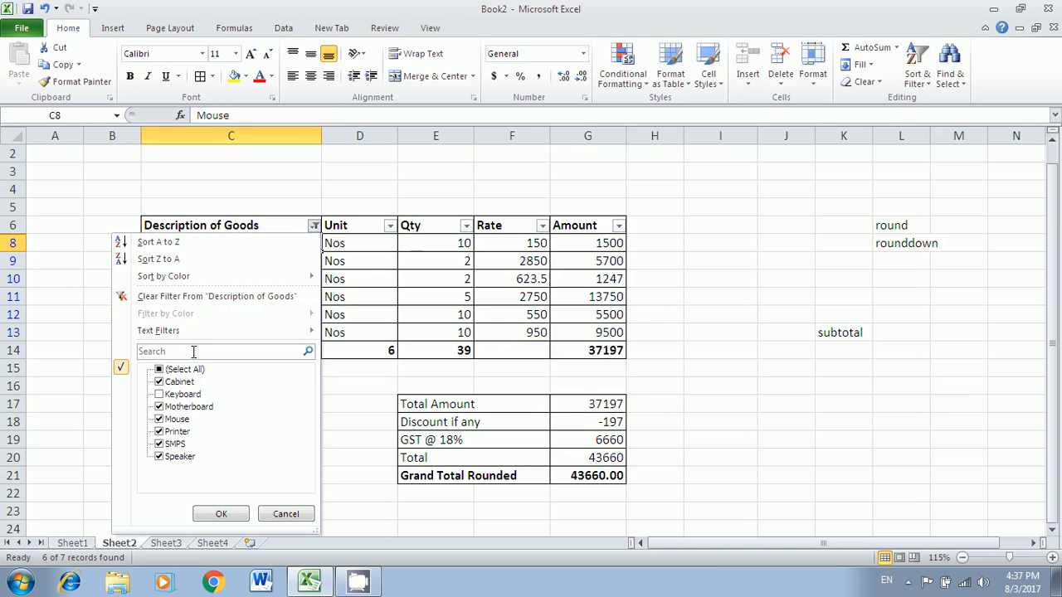
{"action": "left_click", "coordinate": [166, 297]}
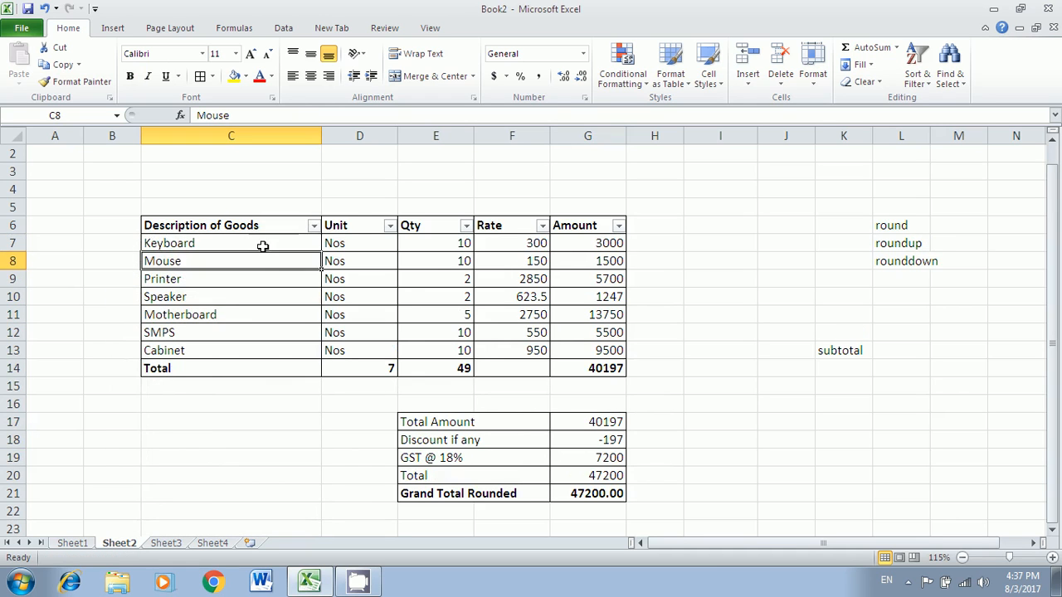
{"action": "left_click", "coordinate": [314, 226]}
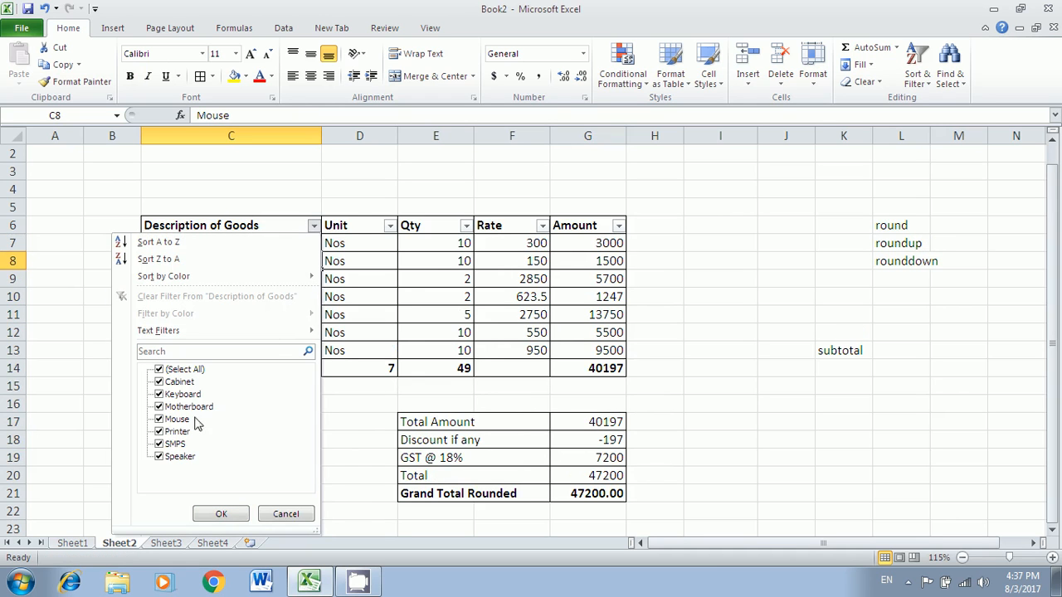
{"action": "left_click", "coordinate": [159, 432]}
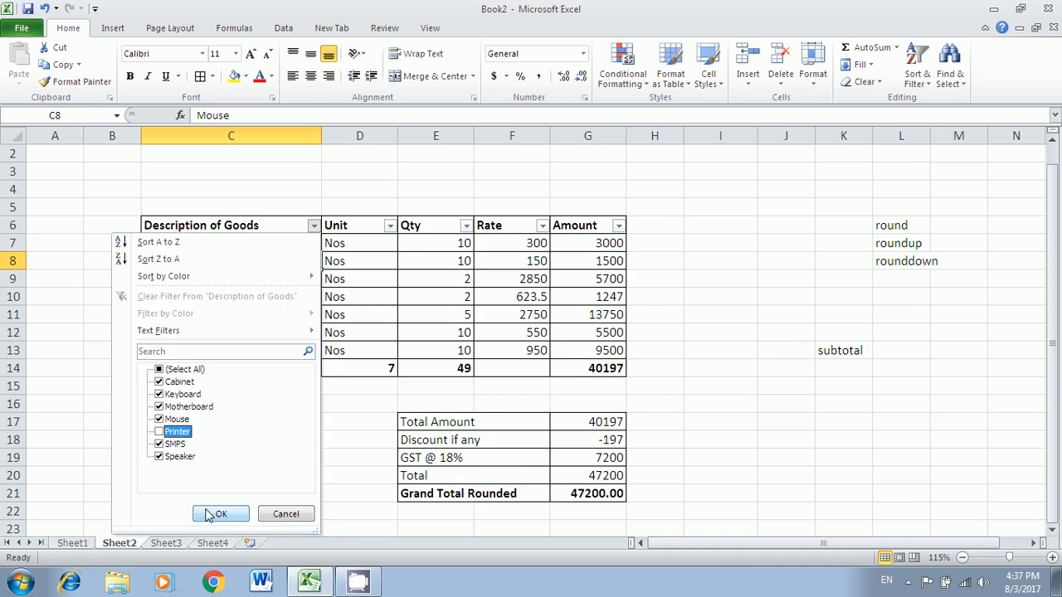
{"action": "left_click", "coordinate": [217, 514]}
{"action": "left_click", "coordinate": [589, 405]}
{"action": "left_click", "coordinate": [587, 424]}
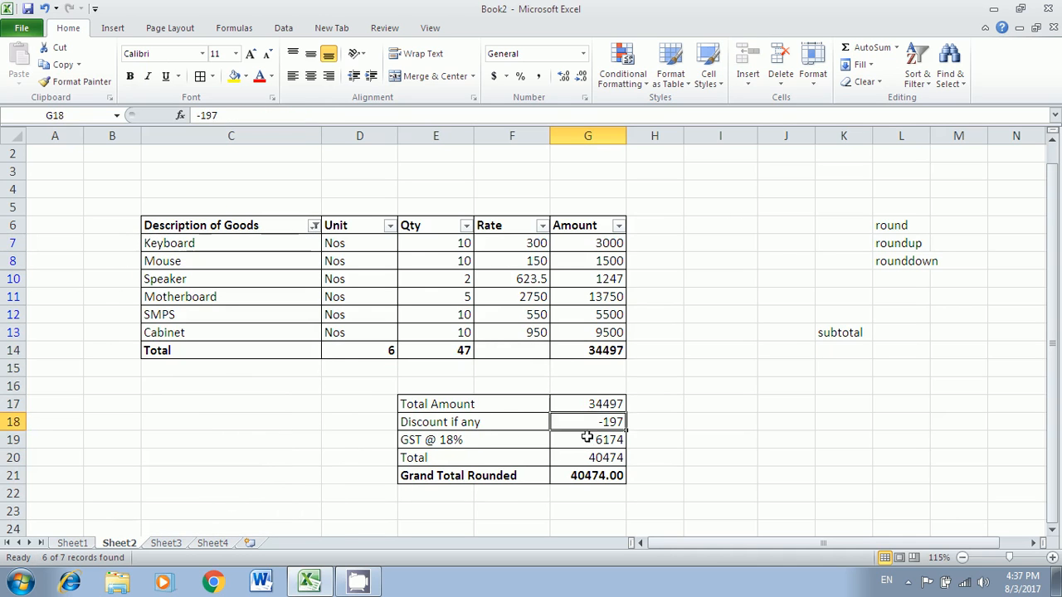
{"action": "left_click", "coordinate": [587, 440]}
{"action": "left_click", "coordinate": [590, 458]}
{"action": "left_click", "coordinate": [581, 475]}
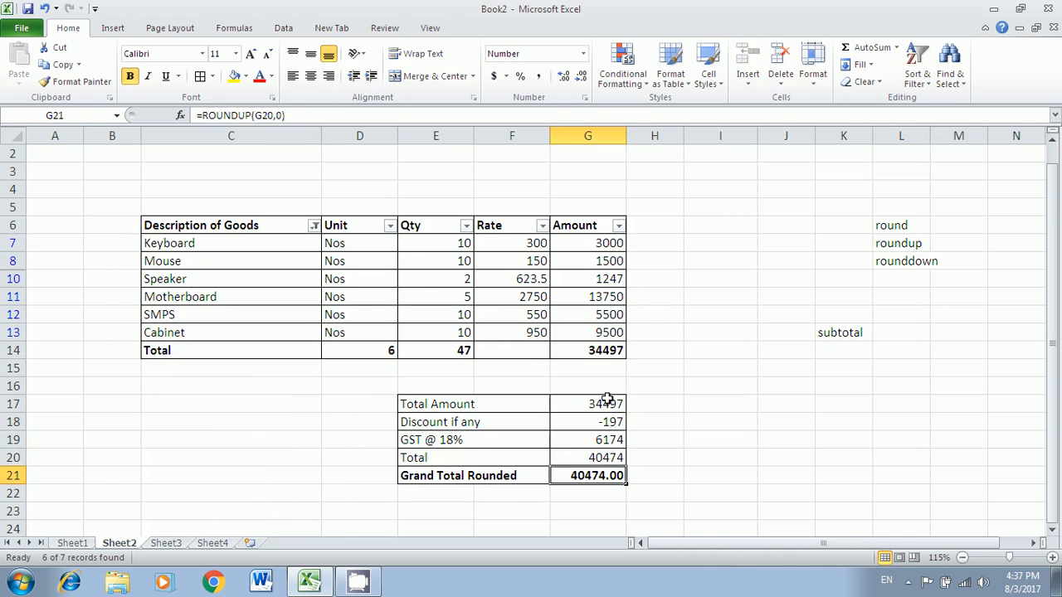
{"action": "left_click_drag", "start_coordinate": [608, 400], "coordinate": [608, 465]}
{"action": "left_click", "coordinate": [664, 438]}
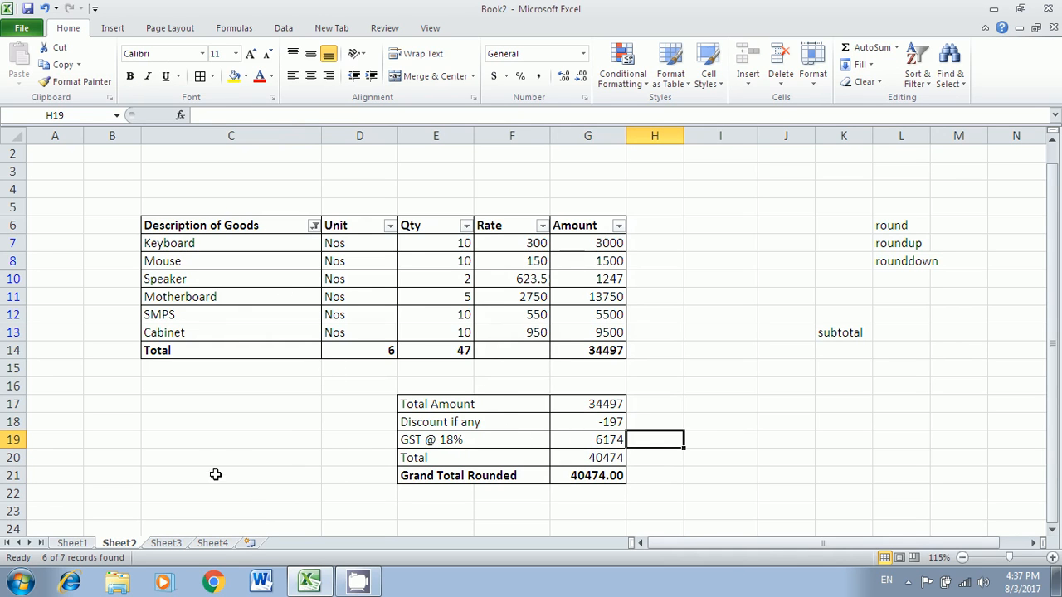
{"action": "left_click", "coordinate": [72, 543]}
{"action": "left_click_drag", "start_coordinate": [207, 212], "coordinate": [217, 464]}
{"action": "left_click", "coordinate": [234, 28]}
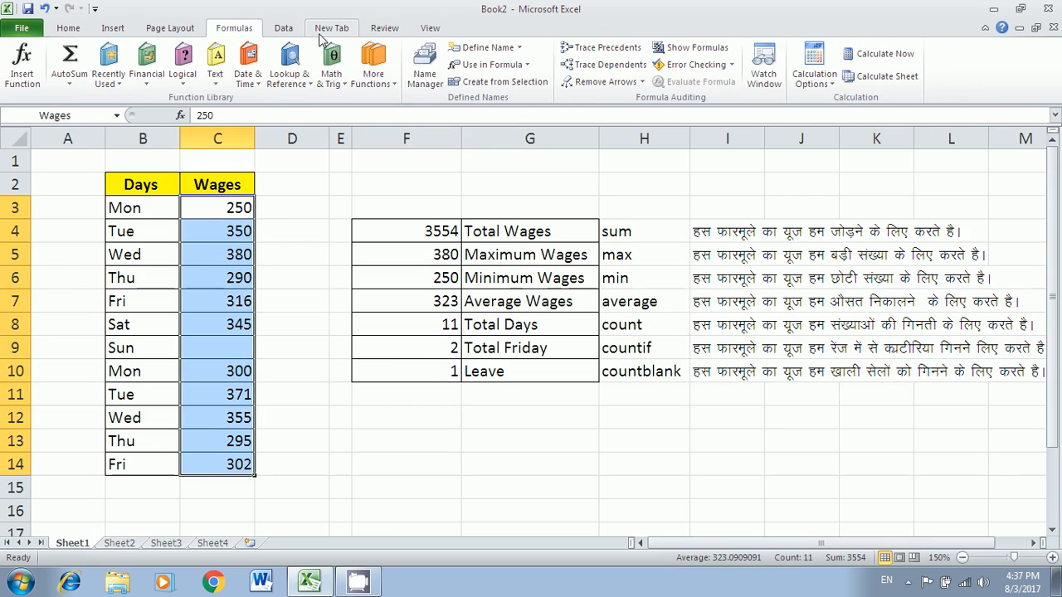
{"action": "left_click", "coordinate": [416, 232]}
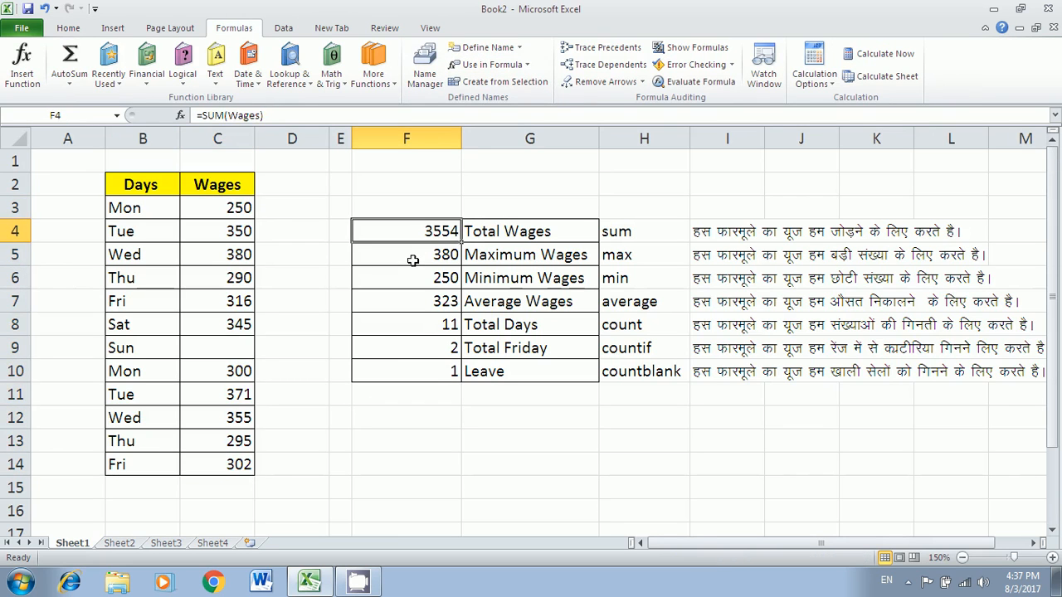
{"action": "left_click", "coordinate": [414, 259]}
{"action": "left_click", "coordinate": [415, 325]}
{"action": "left_click", "coordinate": [425, 386]}
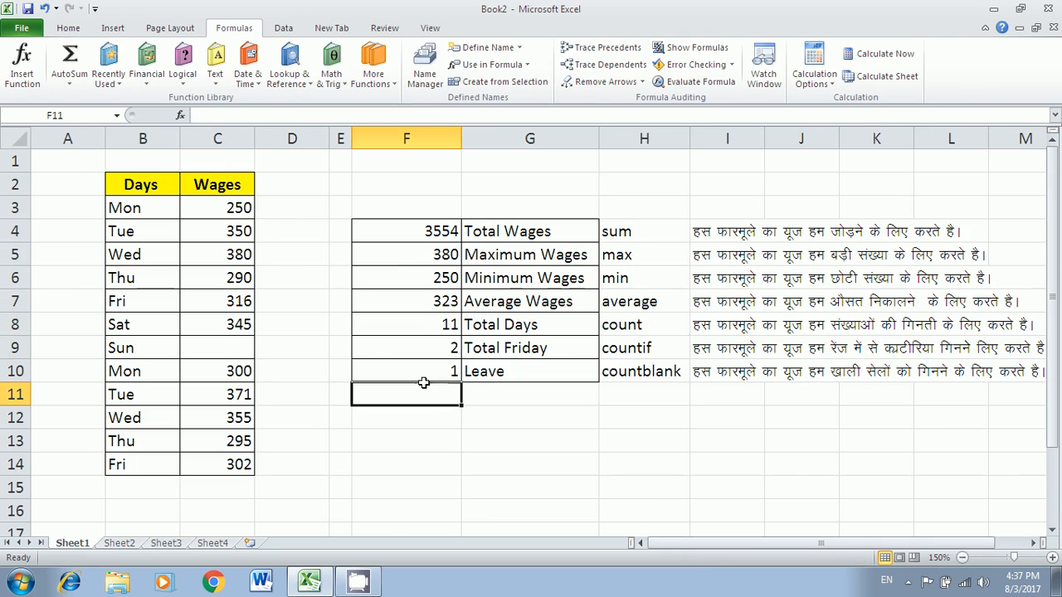
{"action": "left_click_drag", "start_coordinate": [677, 230], "coordinate": [656, 375]}
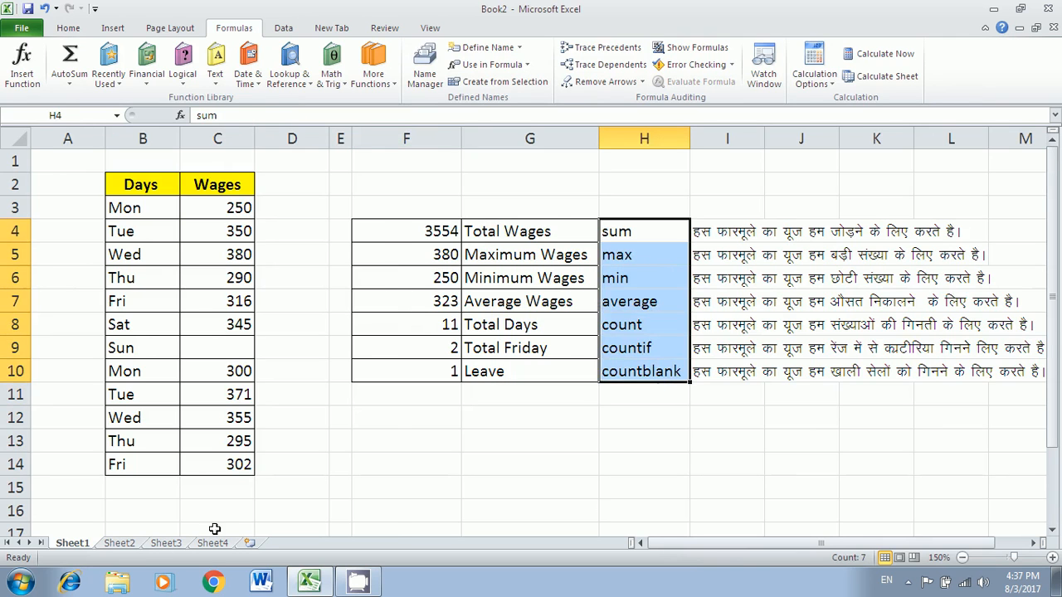
{"action": "left_click", "coordinate": [117, 546]}
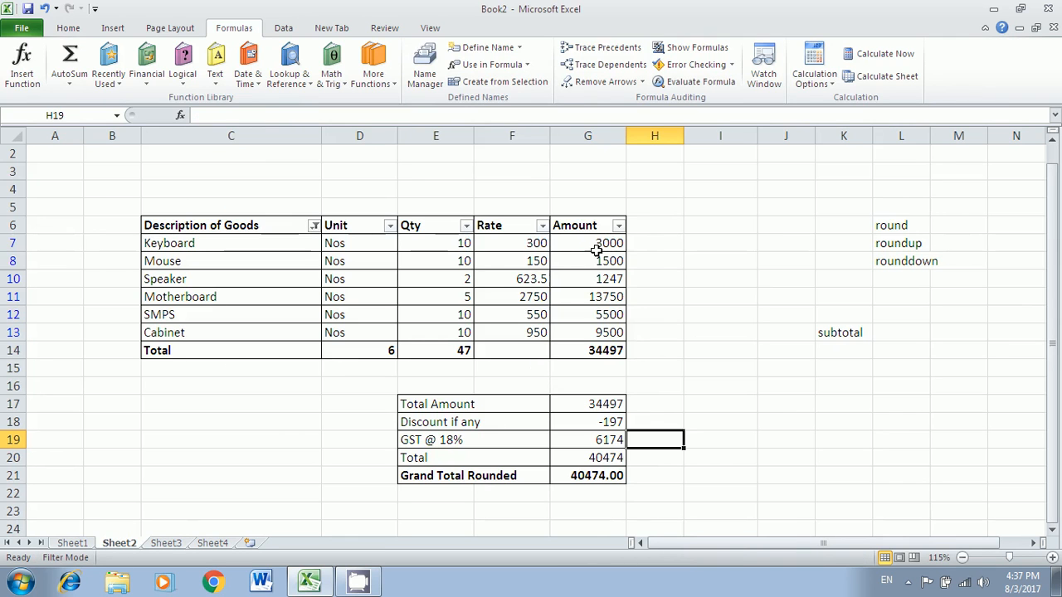
{"action": "left_click_drag", "start_coordinate": [598, 243], "coordinate": [584, 351]}
{"action": "left_click", "coordinate": [583, 348]}
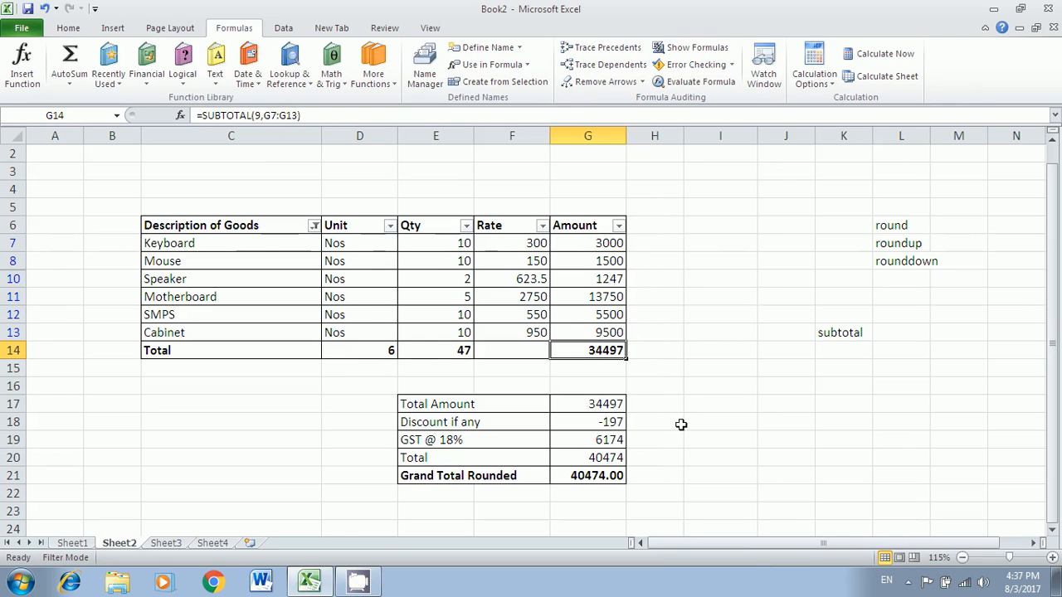
- Go to Sheet3 and look over the company detail cells D4 through D9
{"action": "left_click", "coordinate": [166, 543]}
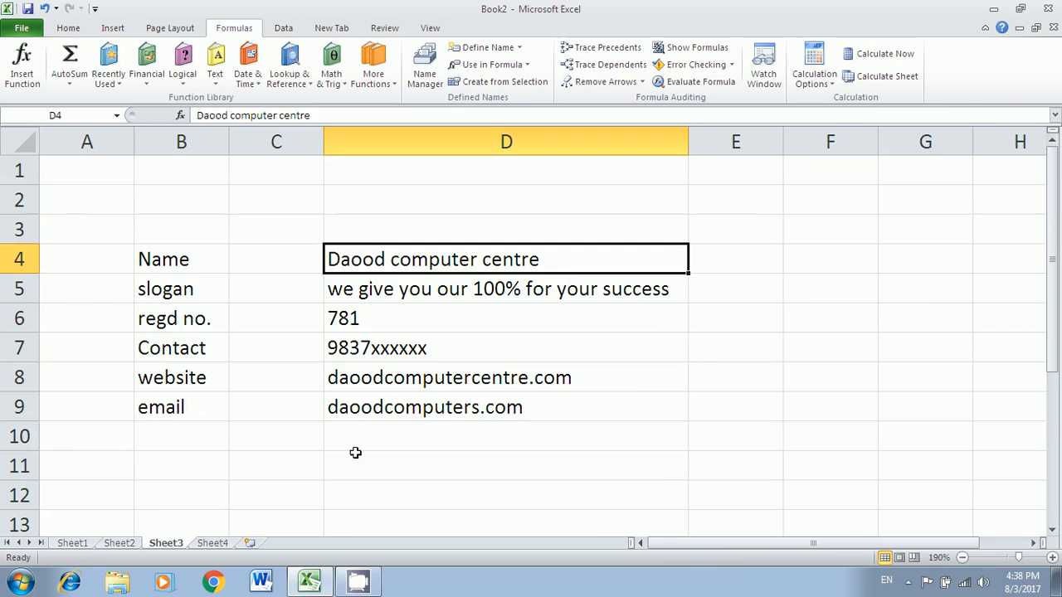
{"action": "left_click", "coordinate": [565, 348]}
{"action": "left_click", "coordinate": [455, 404]}
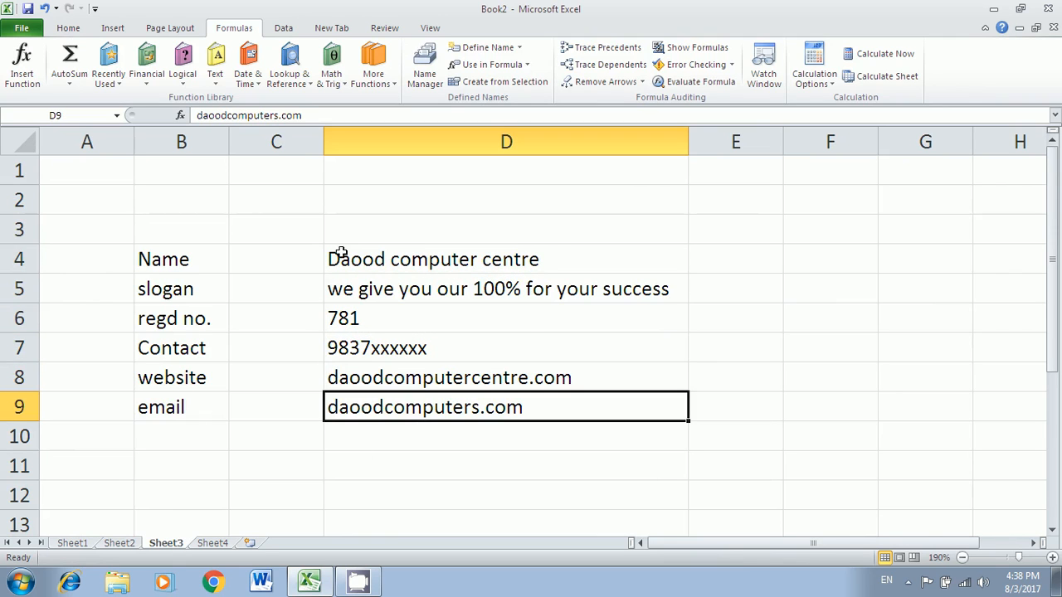
{"action": "left_click", "coordinate": [369, 261]}
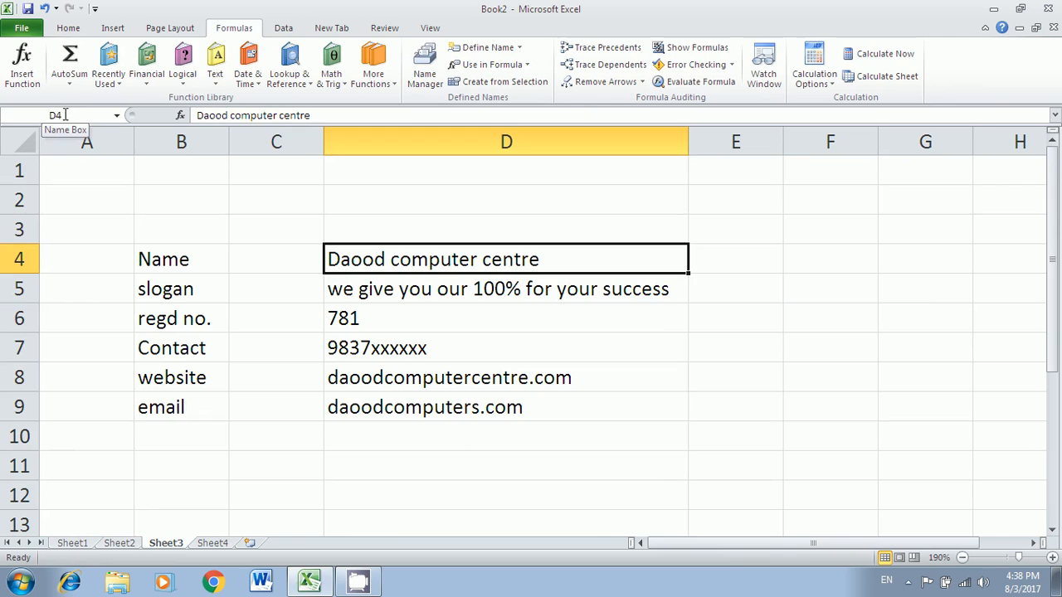
{"action": "left_click", "coordinate": [372, 292]}
{"action": "left_click", "coordinate": [368, 319]}
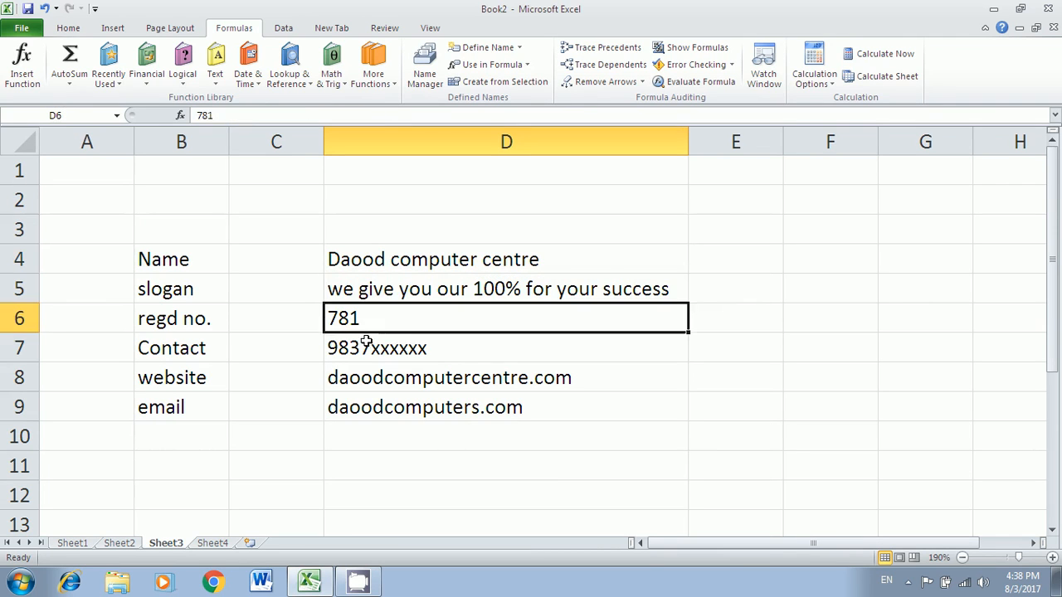
{"action": "left_click", "coordinate": [365, 344]}
{"action": "left_click", "coordinate": [365, 370]}
{"action": "left_click", "coordinate": [372, 400]}
{"action": "left_click", "coordinate": [369, 260]}
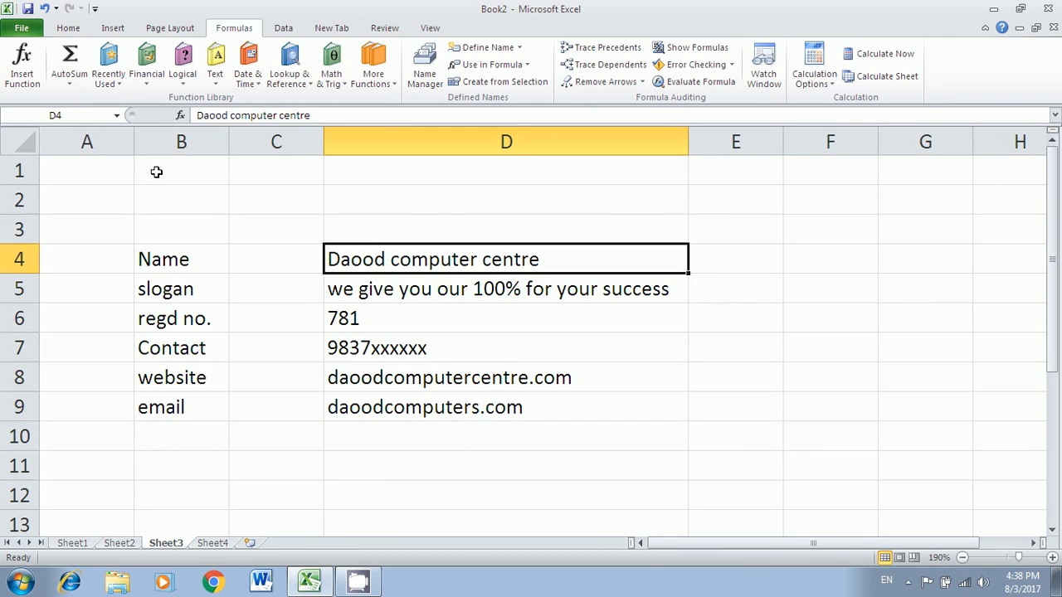
- Name D5 'slogan' and D6 'reg' in the Name Box, abandoning a name for D4
{"action": "left_click", "coordinate": [79, 113]}
{"action": "type", "text": "name"}
{"action": "key", "text": "Escape"}
{"action": "left_click", "coordinate": [365, 282]}
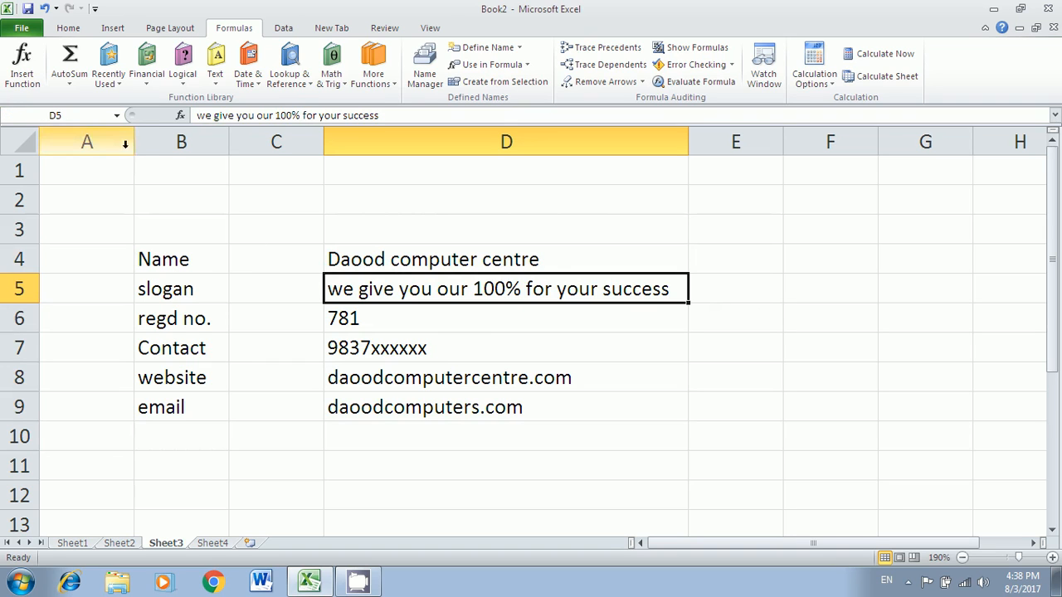
{"action": "left_click", "coordinate": [79, 115]}
{"action": "type", "text": "slogan"}
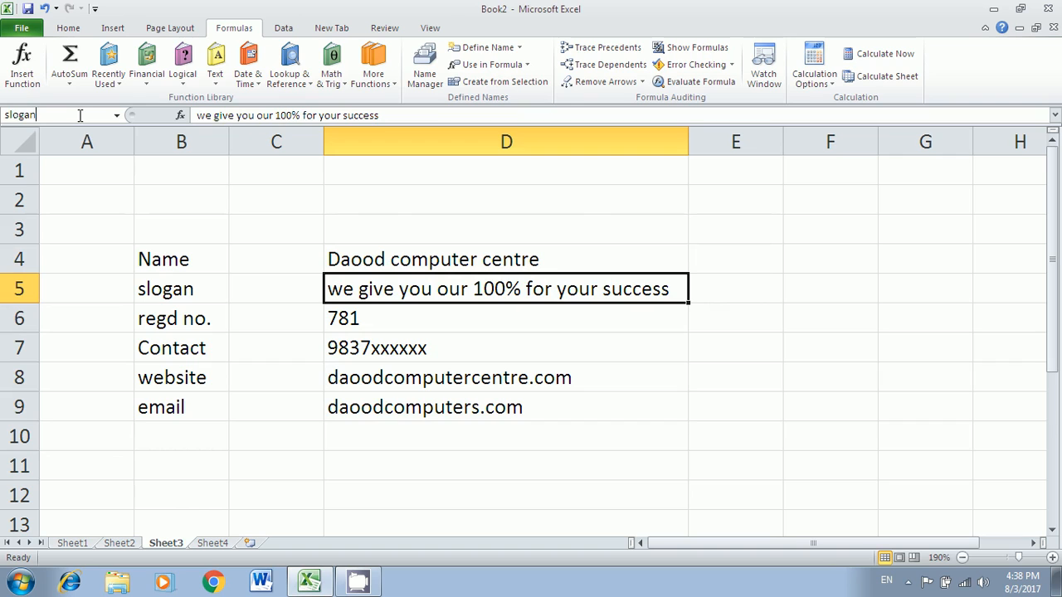
{"action": "key", "text": "Return"}
{"action": "left_click", "coordinate": [342, 318]}
{"action": "left_click", "coordinate": [80, 115]}
{"action": "type", "text": "reg"}
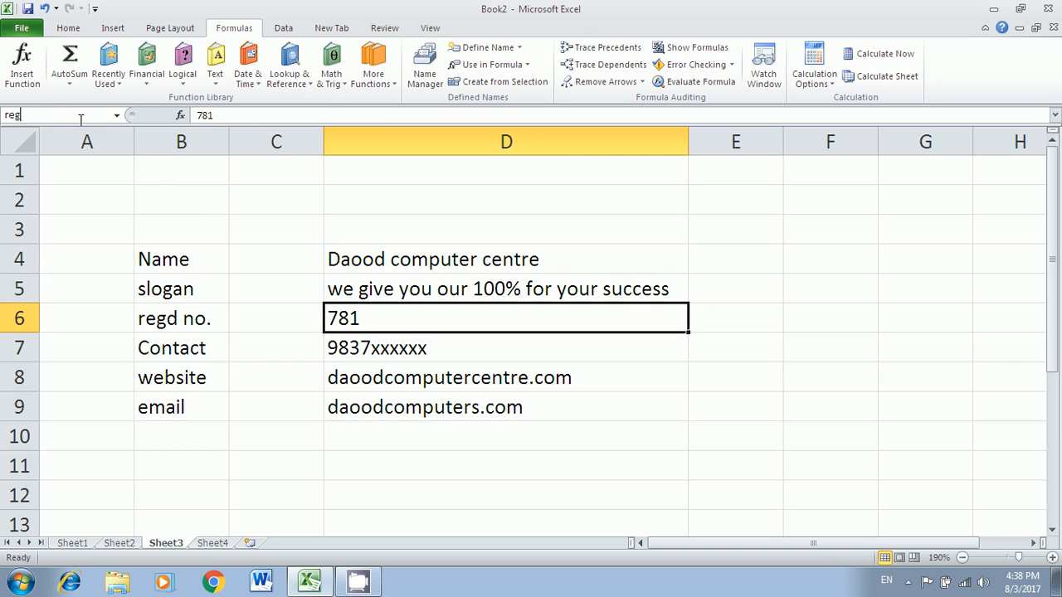
{"action": "key", "text": "Return"}
- Name D7 'cont' and D8 'website' in the Name Box
{"action": "left_click", "coordinate": [352, 349]}
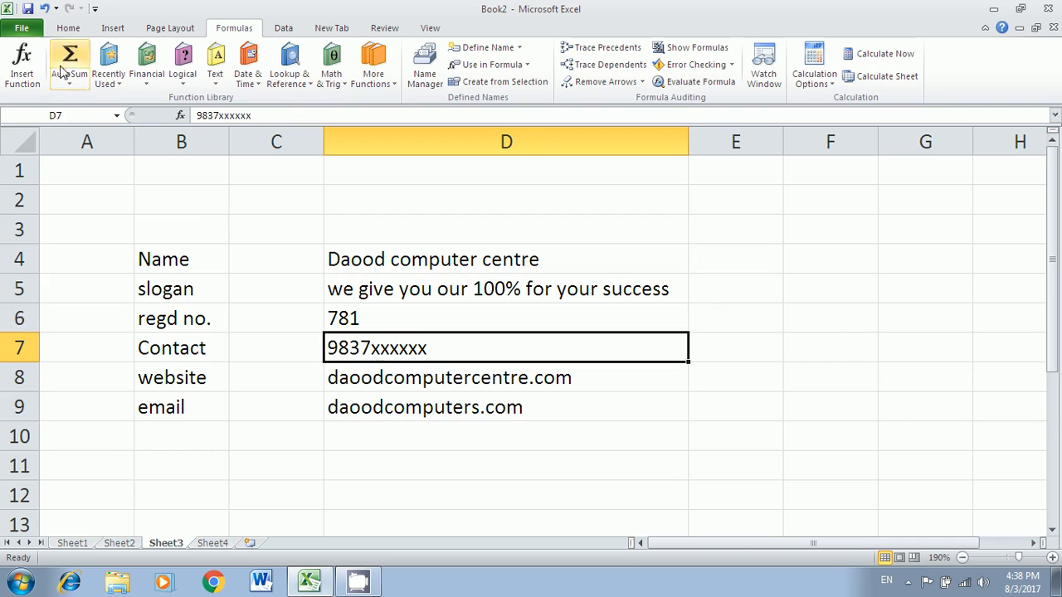
{"action": "left_click", "coordinate": [68, 116]}
{"action": "type", "text": "cont"}
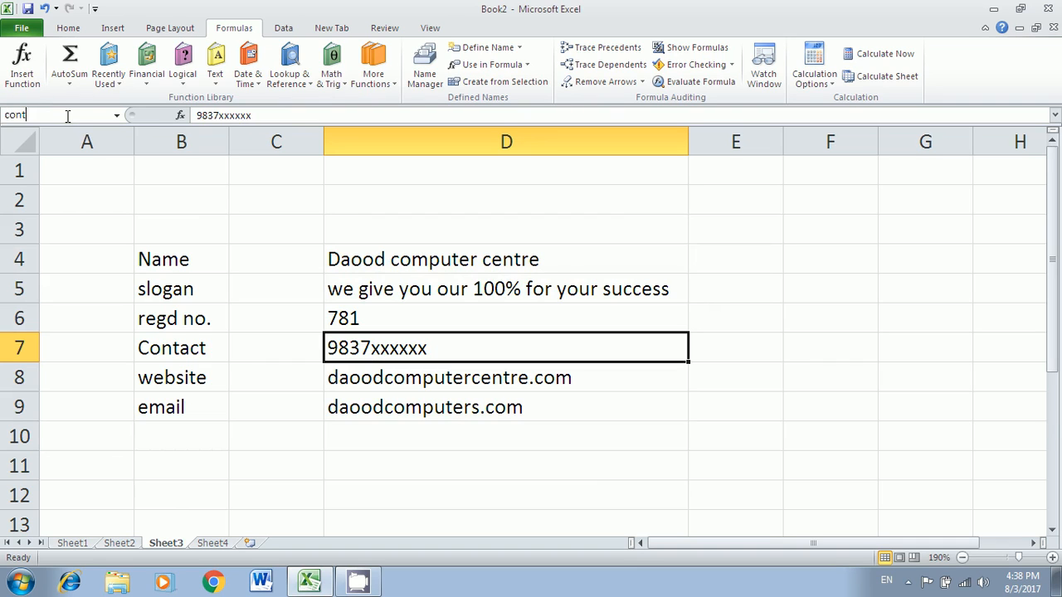
{"action": "key", "text": "Return"}
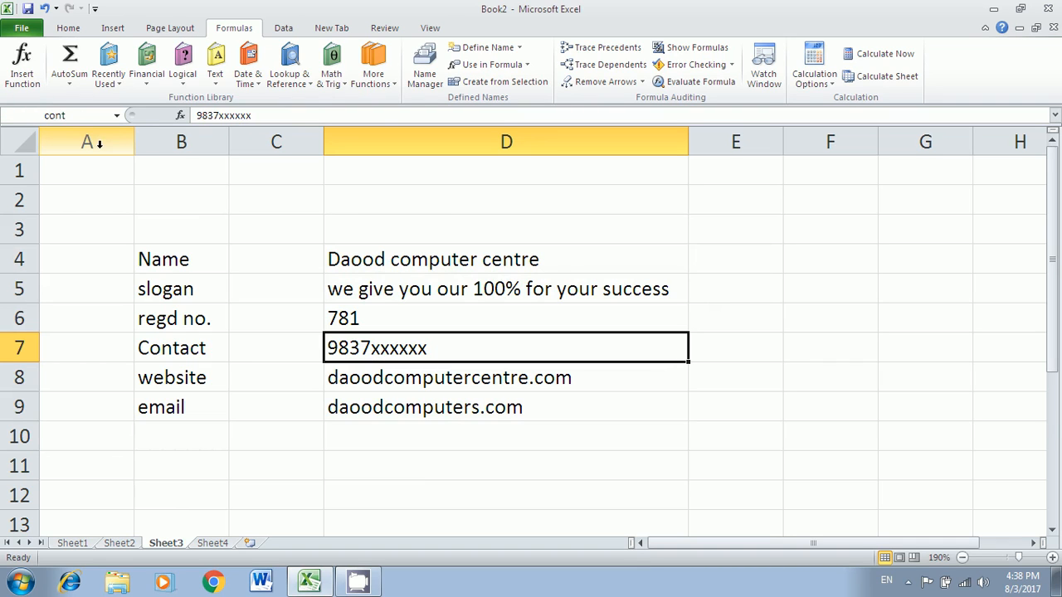
{"action": "key", "text": "Down"}
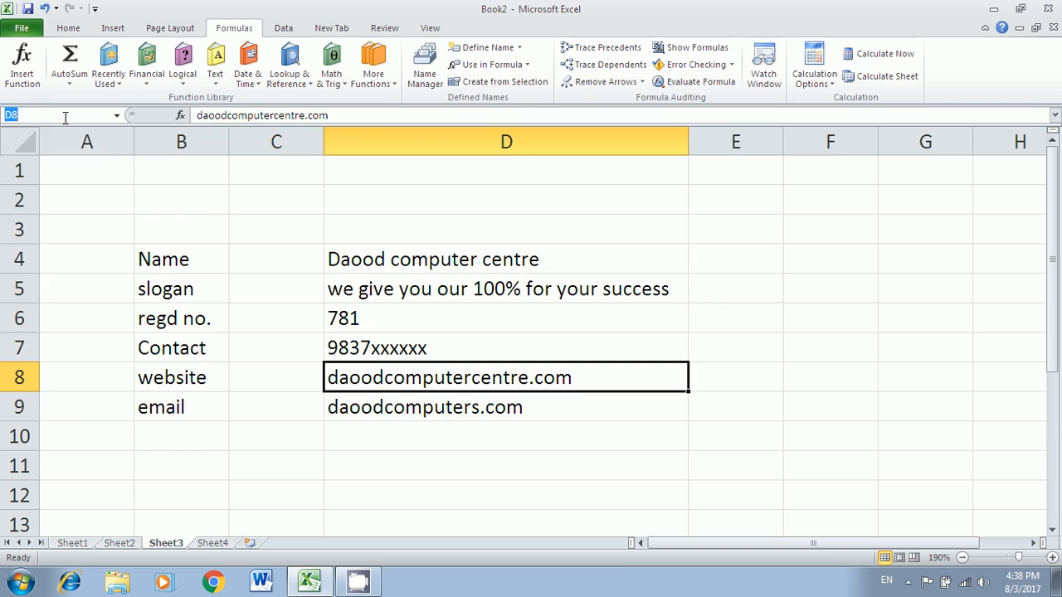
{"action": "type", "text": "website"}
{"action": "key", "text": "Return"}
- Try naming D9, check the reg cell, and open the empty Sheet4
{"action": "key", "text": "Return"}
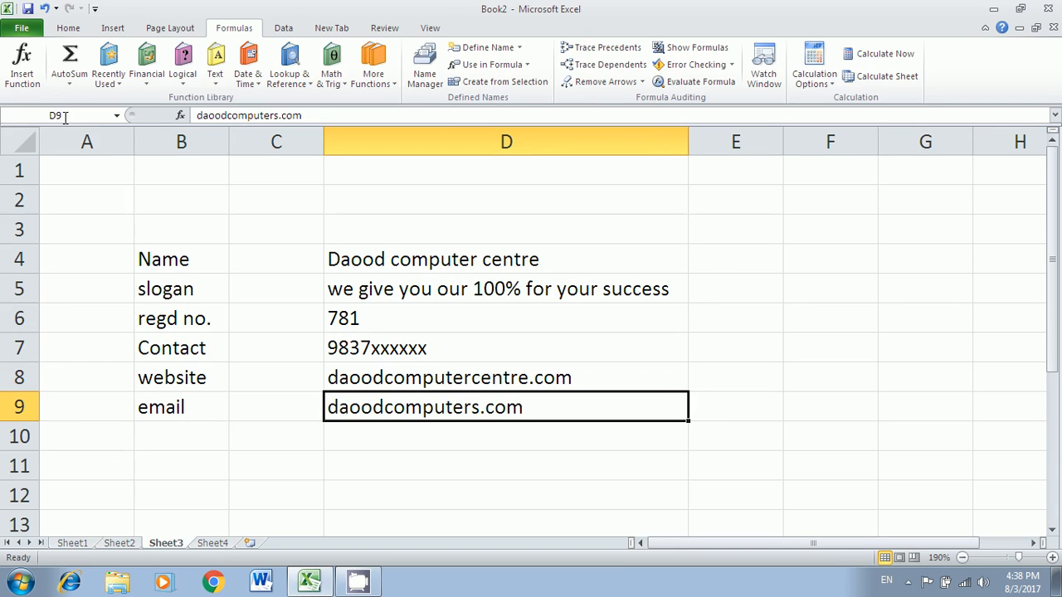
{"action": "left_click", "coordinate": [65, 117]}
{"action": "type", "text": "email"}
{"action": "key", "text": "Return"}
{"action": "key", "text": "Return"}
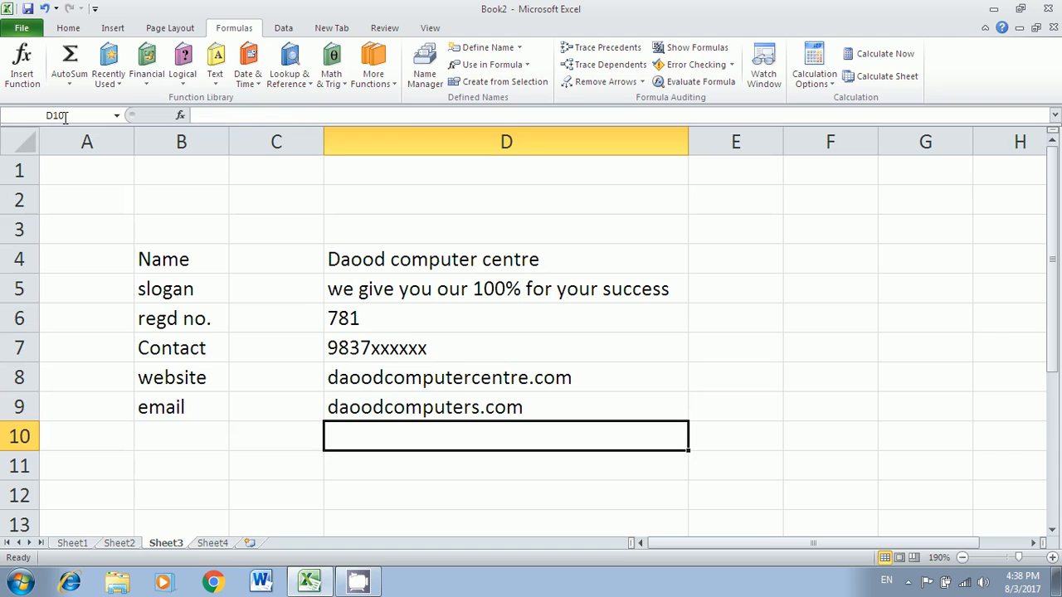
{"action": "left_click", "coordinate": [435, 264]}
{"action": "left_click", "coordinate": [428, 318]}
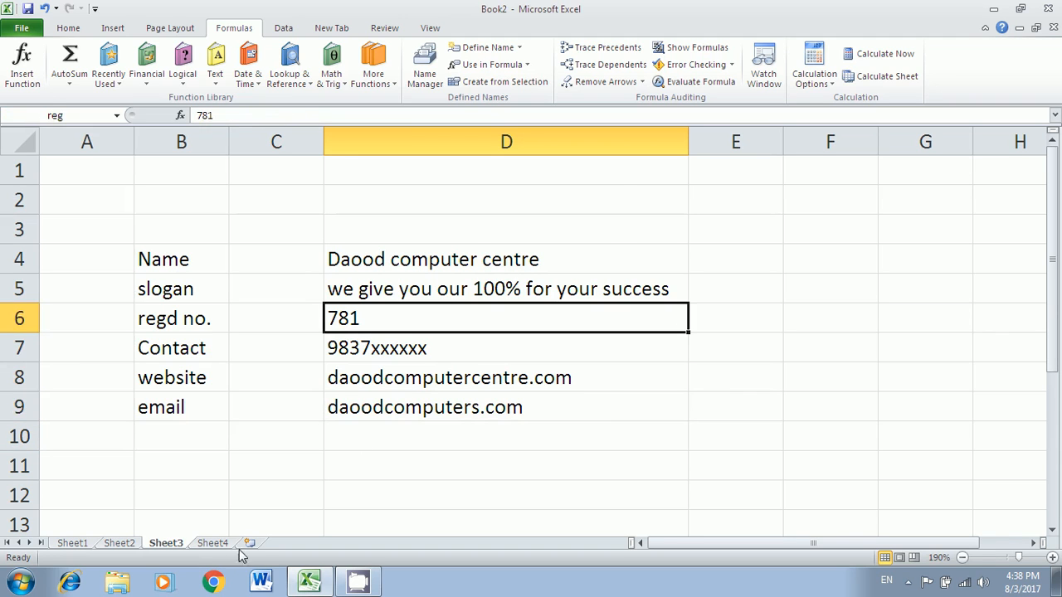
{"action": "left_click", "coordinate": [213, 544]}
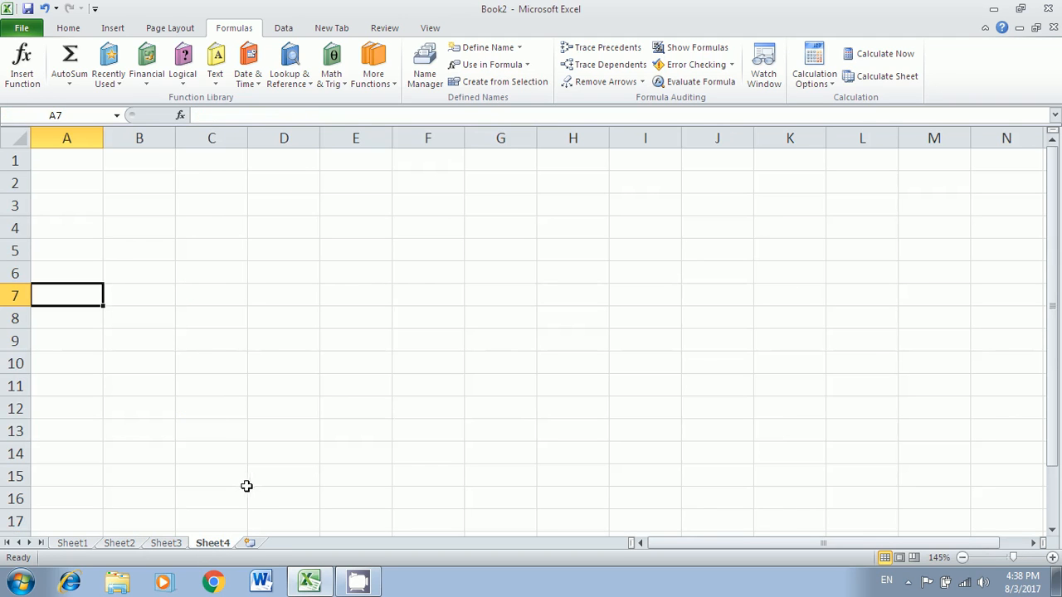
- Look over the top of Sheet4, then return to Sheet3
{"action": "scroll", "coordinate": [294, 372], "scroll_direction": "up", "scroll_amount": 3, "text": "ctrl"}
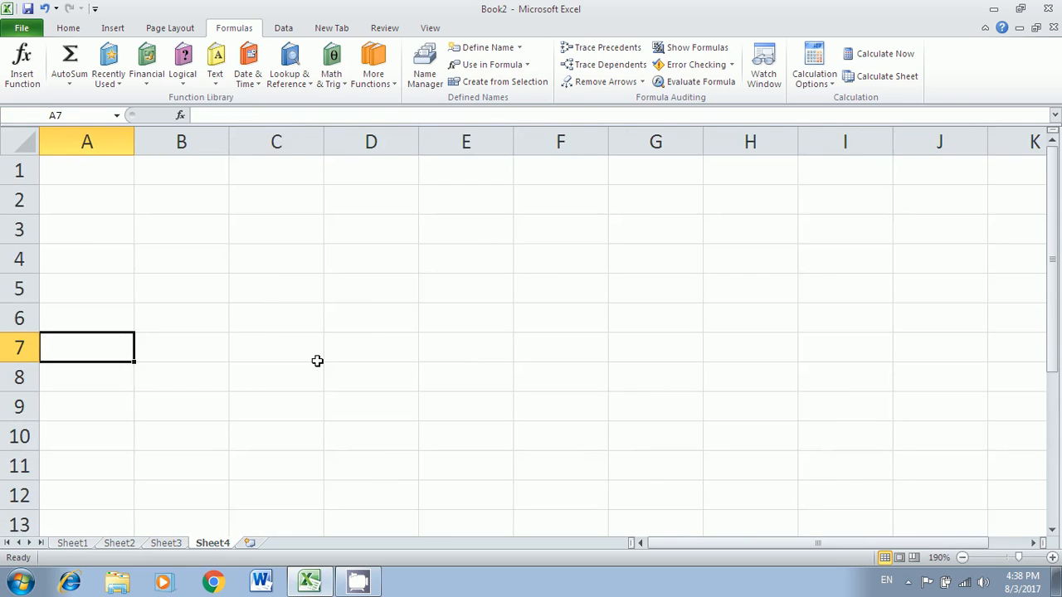
{"action": "scroll", "coordinate": [317, 361], "scroll_direction": "up", "scroll_amount": 2, "text": "ctrl"}
{"action": "left_click", "coordinate": [212, 247]}
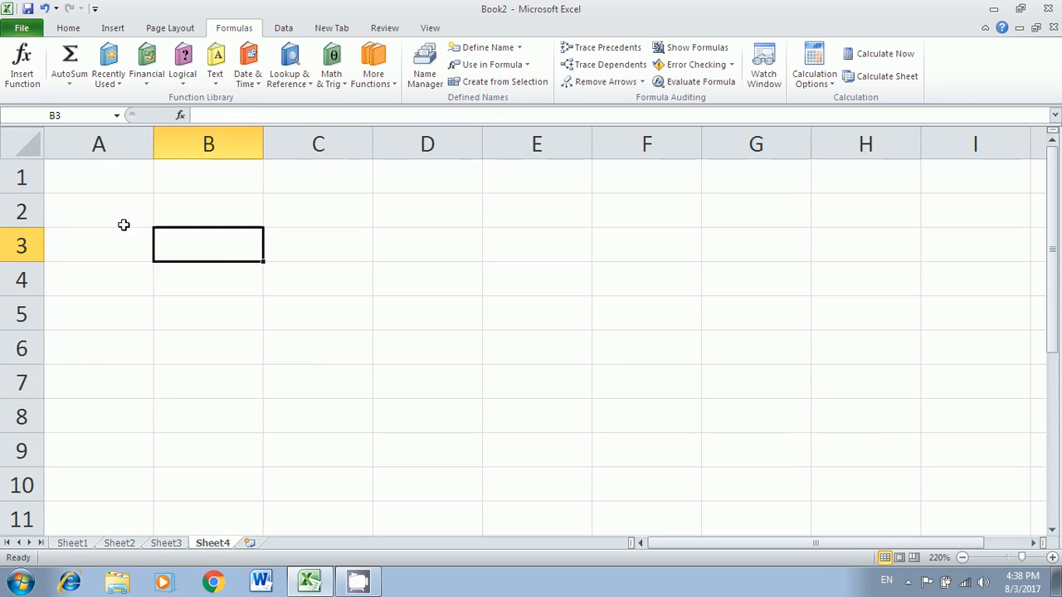
{"action": "left_click", "coordinate": [116, 184]}
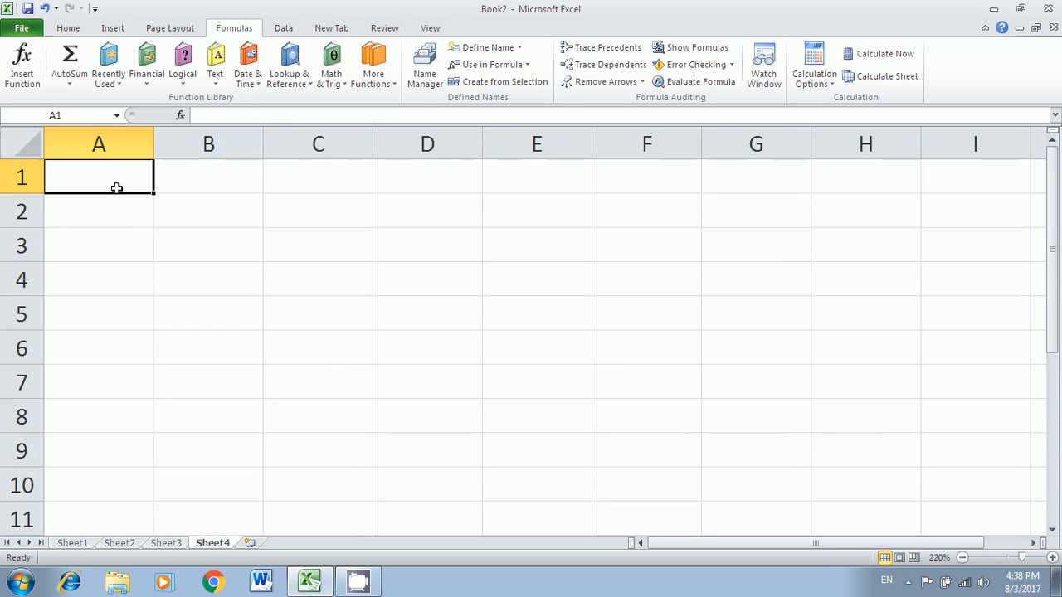
{"action": "left_click", "coordinate": [168, 543]}
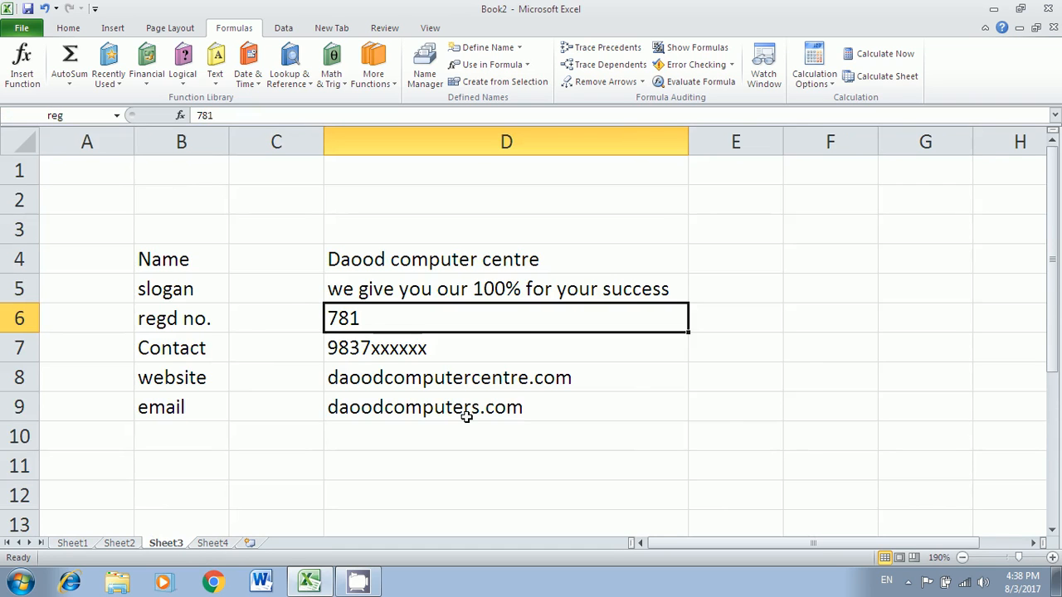
{"action": "scroll", "coordinate": [467, 417], "scroll_direction": "down", "scroll_amount": 2, "text": "ctrl"}
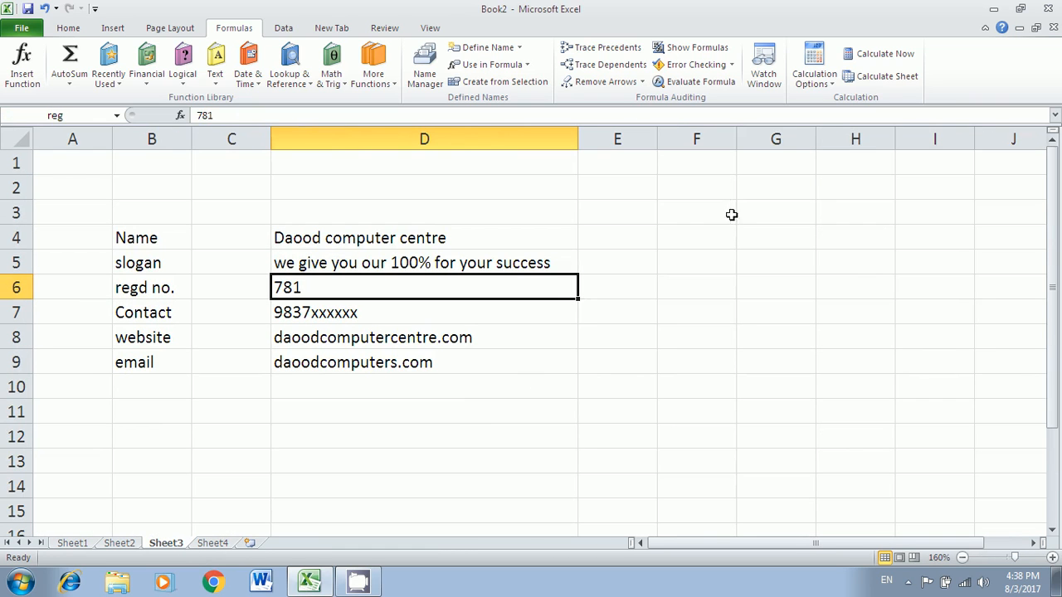
- Enter the label text in G3, then upper, lower and proper below it
{"action": "left_click", "coordinate": [738, 212]}
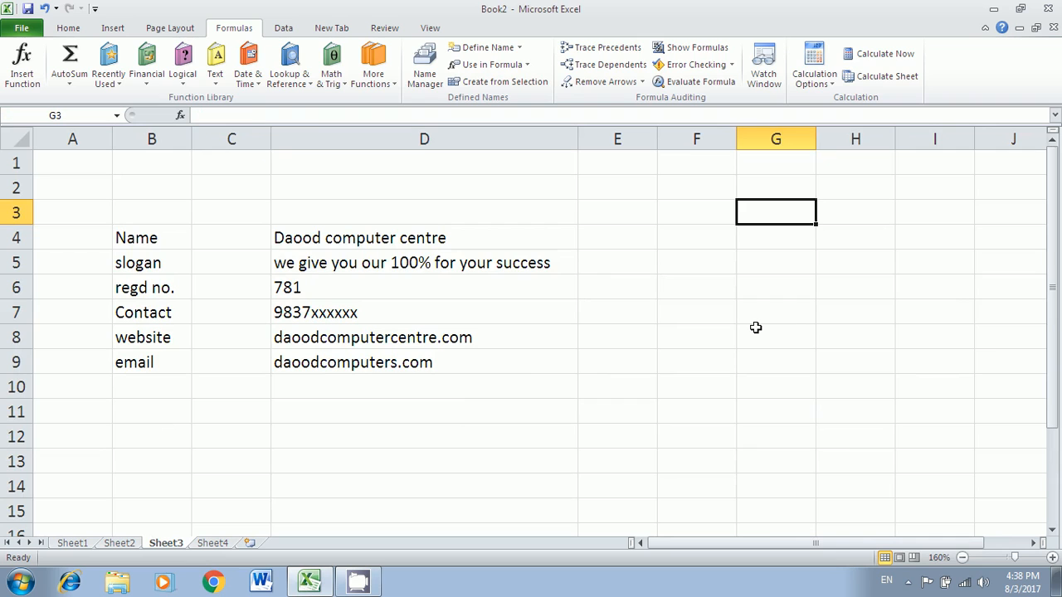
{"action": "type", "text": "text"}
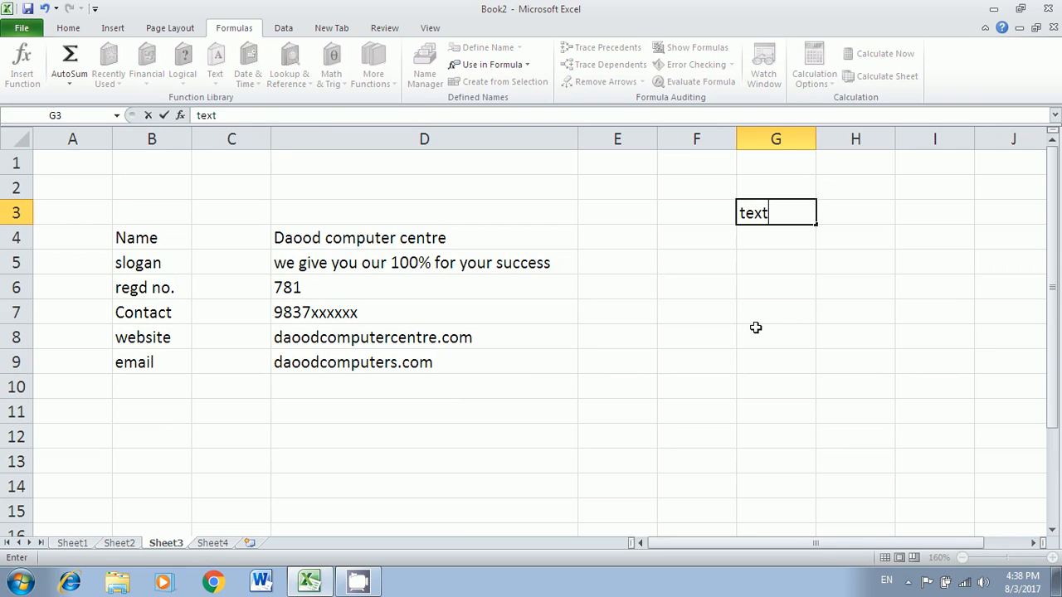
{"action": "key", "text": "Return"}
{"action": "key", "text": "Return"}
{"action": "type", "text": "up"}
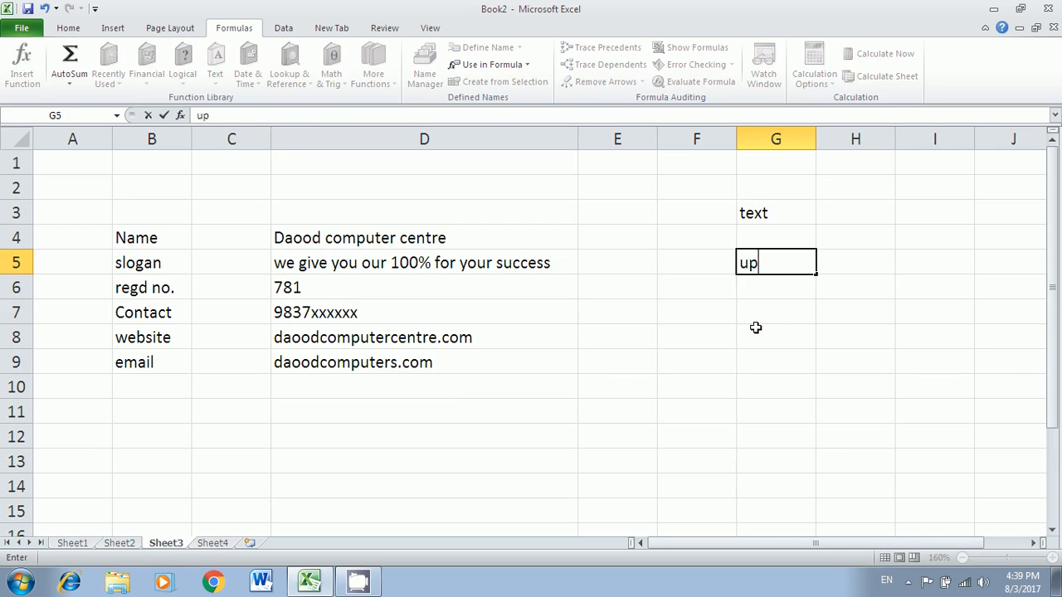
{"action": "type", "text": "per"}
{"action": "key", "text": "Return"}
{"action": "type", "text": "lower"}
{"action": "key", "text": "Return"}
{"action": "type", "text": "proper"}
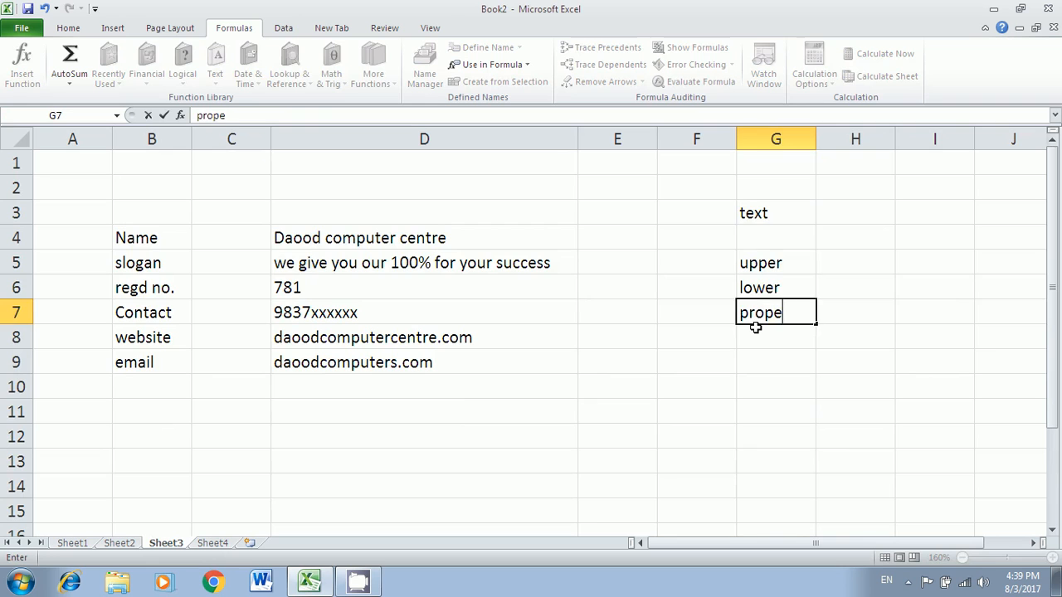
{"action": "key", "text": "Return"}
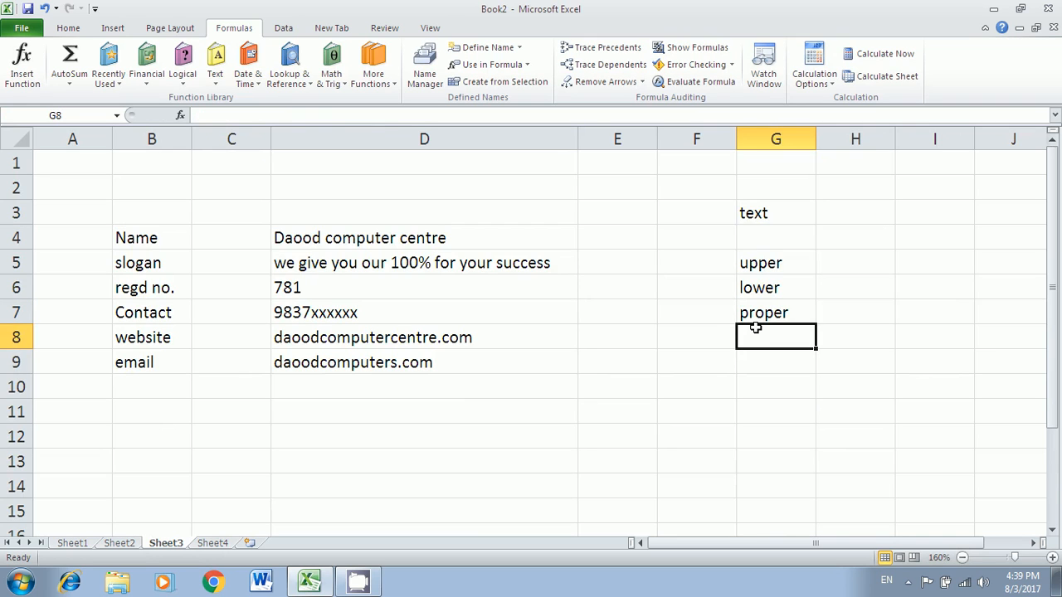
- Enter =PROPER(name) in Sheet4's A1 and verify it against the named cell on Sheet3
{"action": "left_click", "coordinate": [211, 544]}
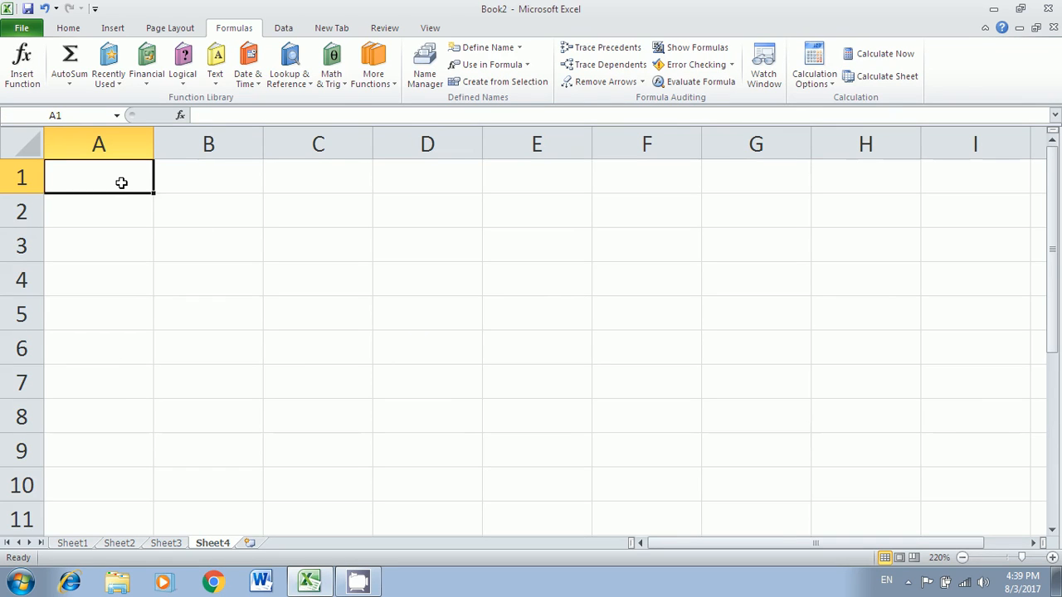
{"action": "type", "text": "="}
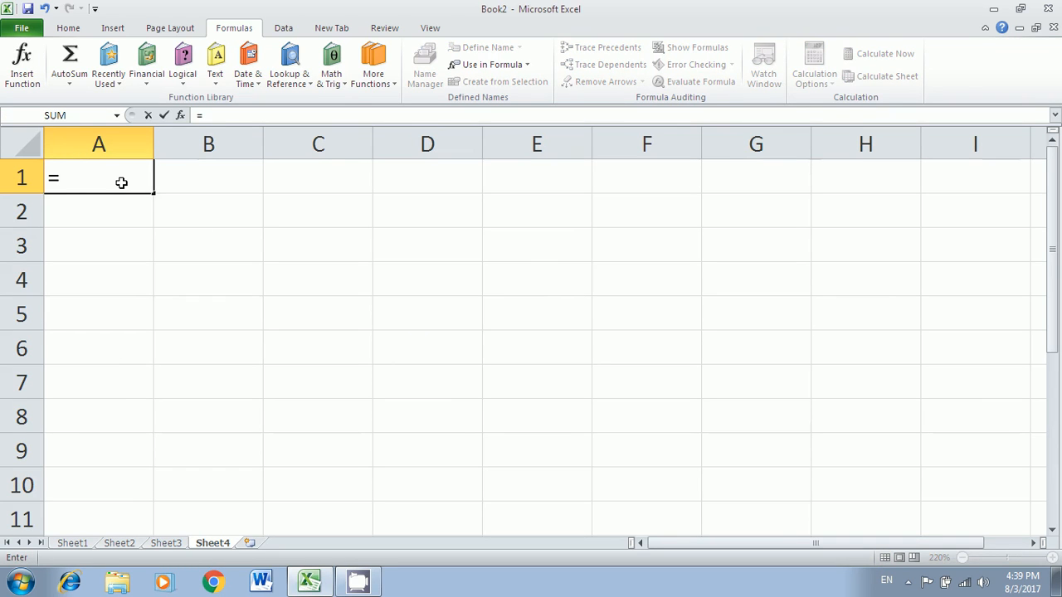
{"action": "type", "text": "proper"}
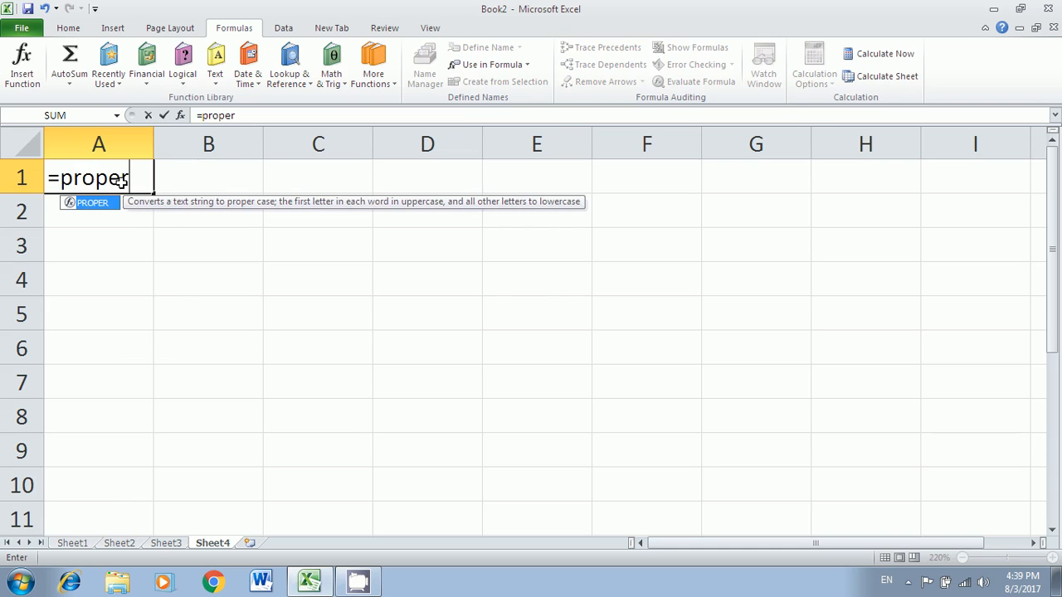
{"action": "type", "text": "("}
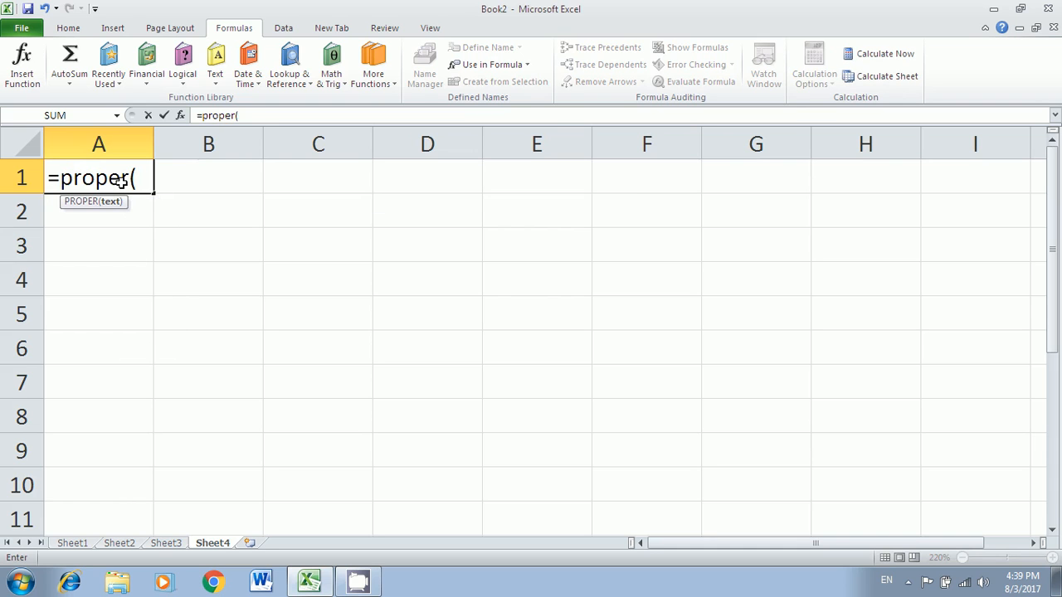
{"action": "type", "text": "name"}
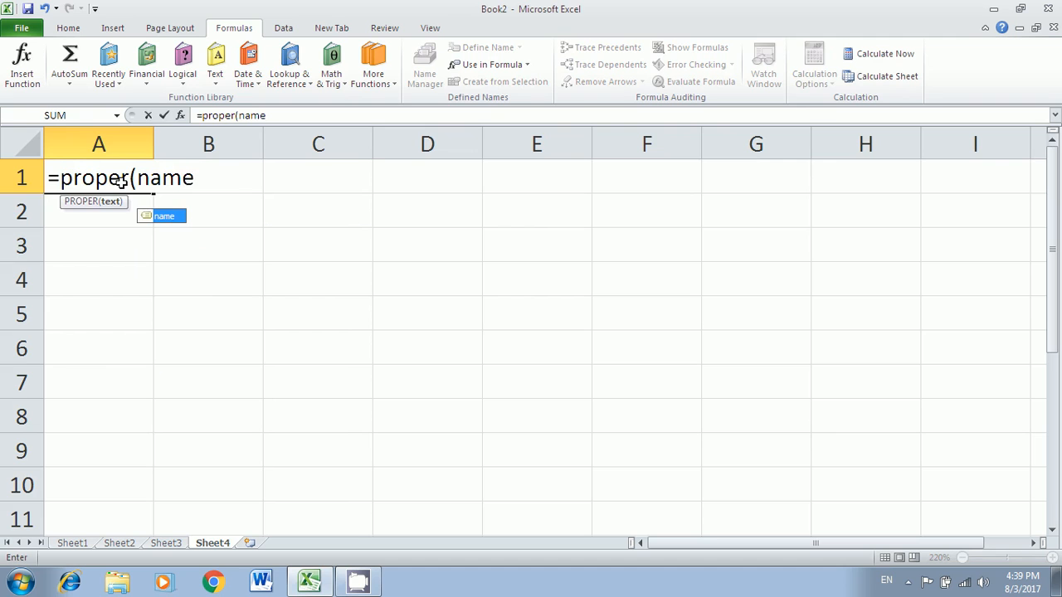
{"action": "key", "text": "Return"}
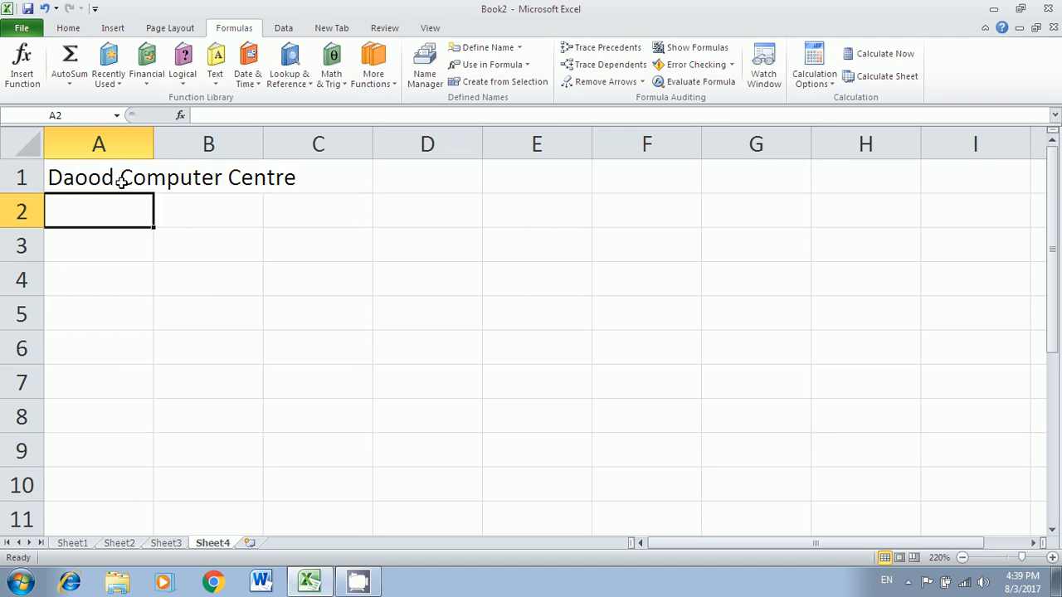
{"action": "left_click", "coordinate": [169, 543]}
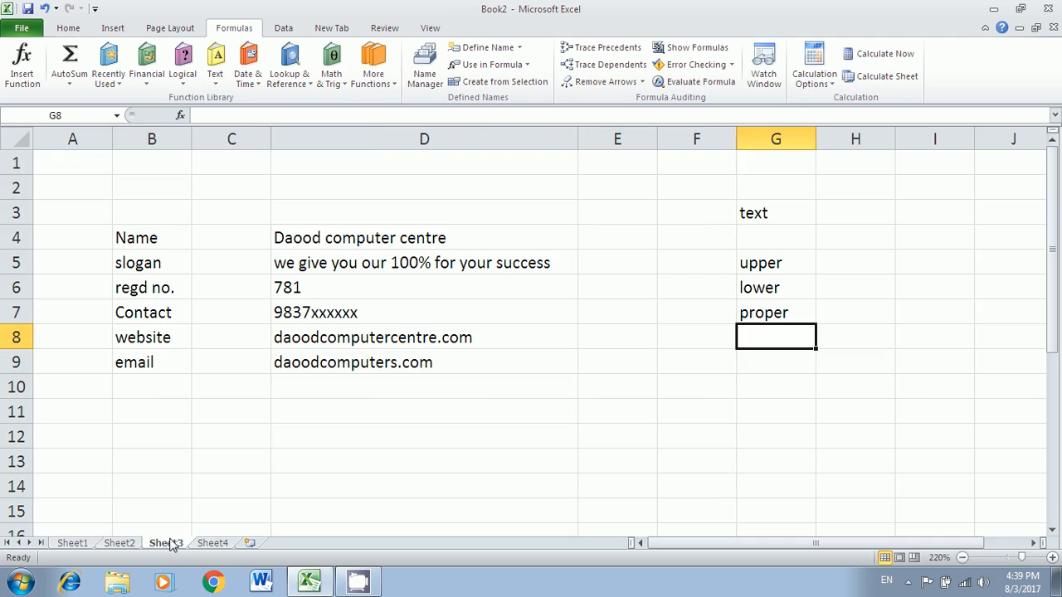
{"action": "left_click", "coordinate": [381, 240]}
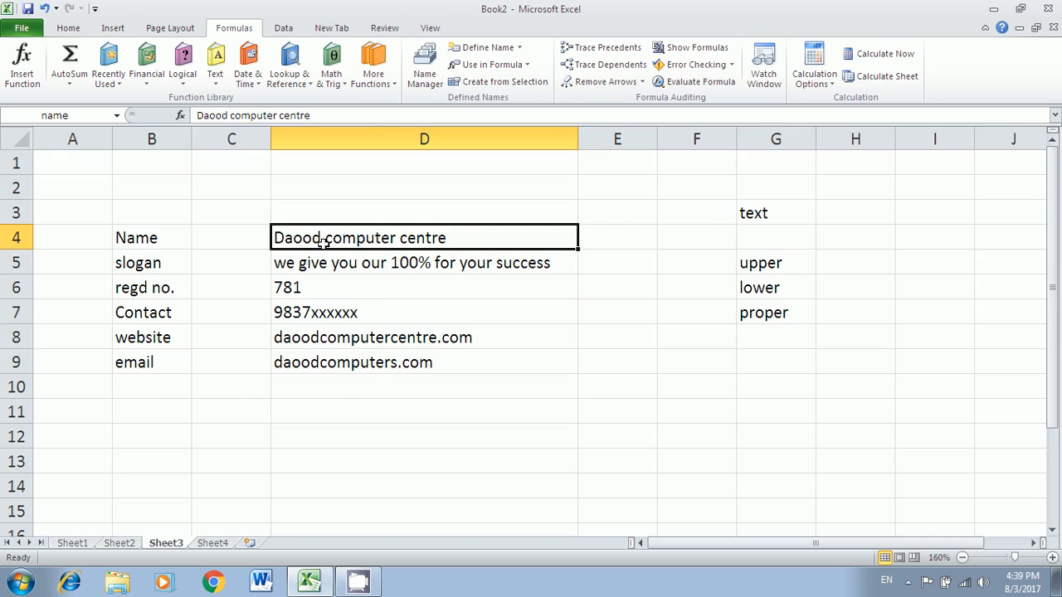
{"action": "left_click", "coordinate": [212, 545]}
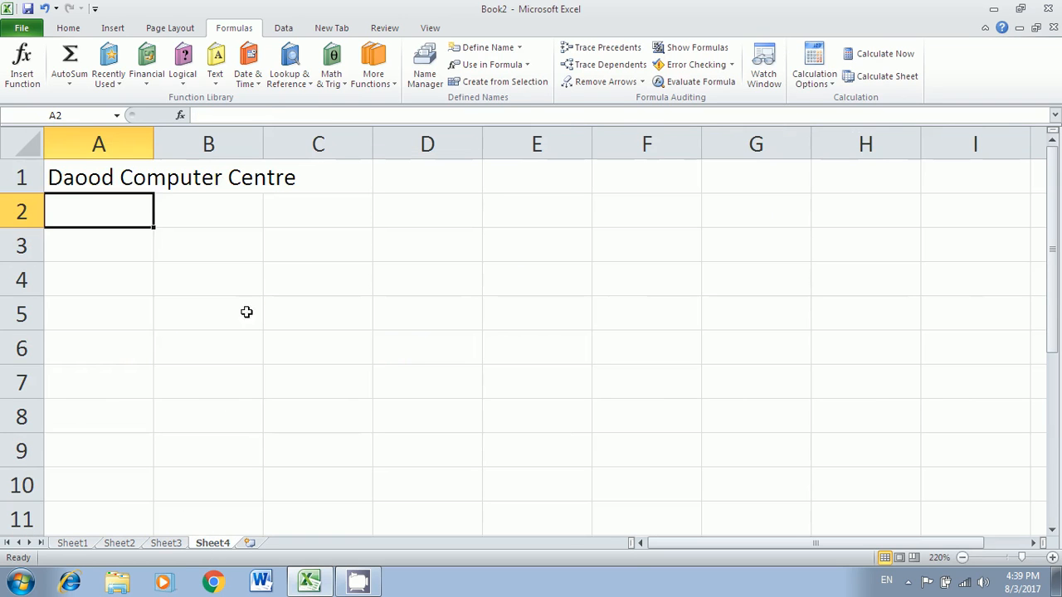
{"action": "left_click", "coordinate": [123, 181]}
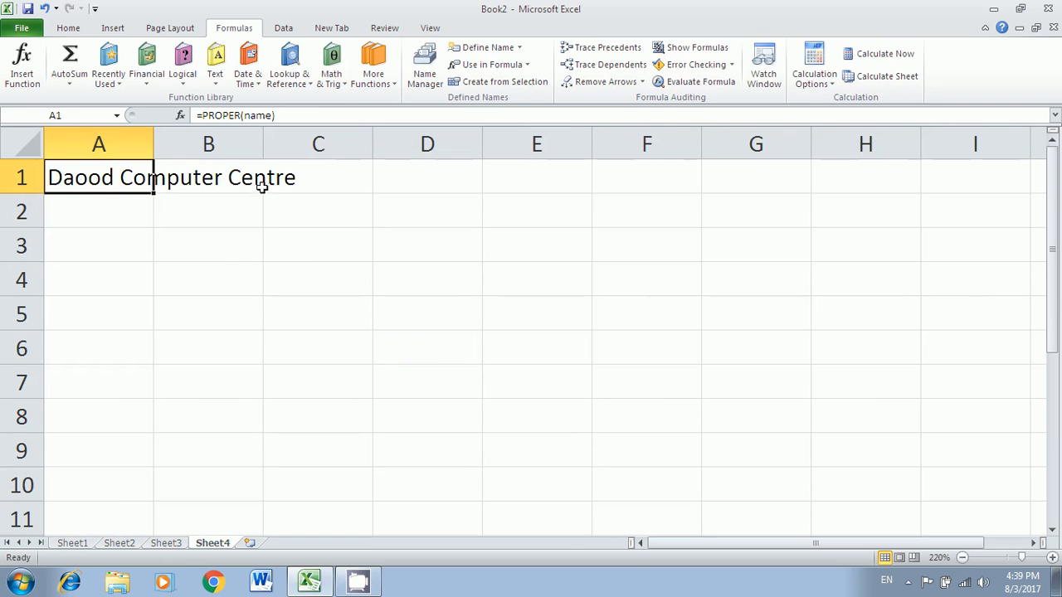
{"action": "left_click", "coordinate": [123, 220]}
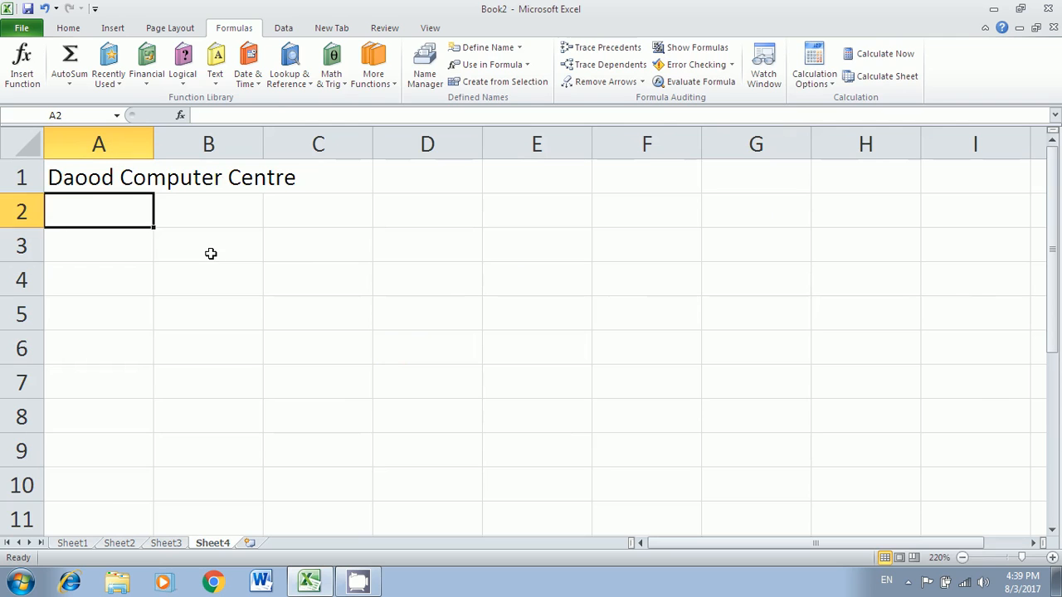
- Enter =LOWER(slogan) in A2 and look up the registration cell's name on Sheet3
{"action": "type", "text": "="}
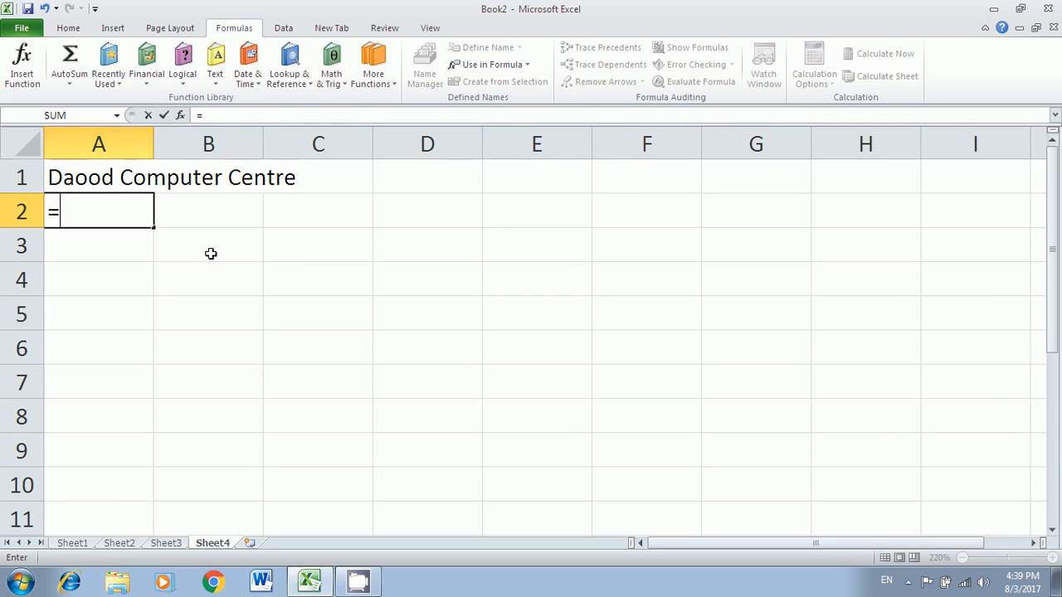
{"action": "type", "text": "lower(s"}
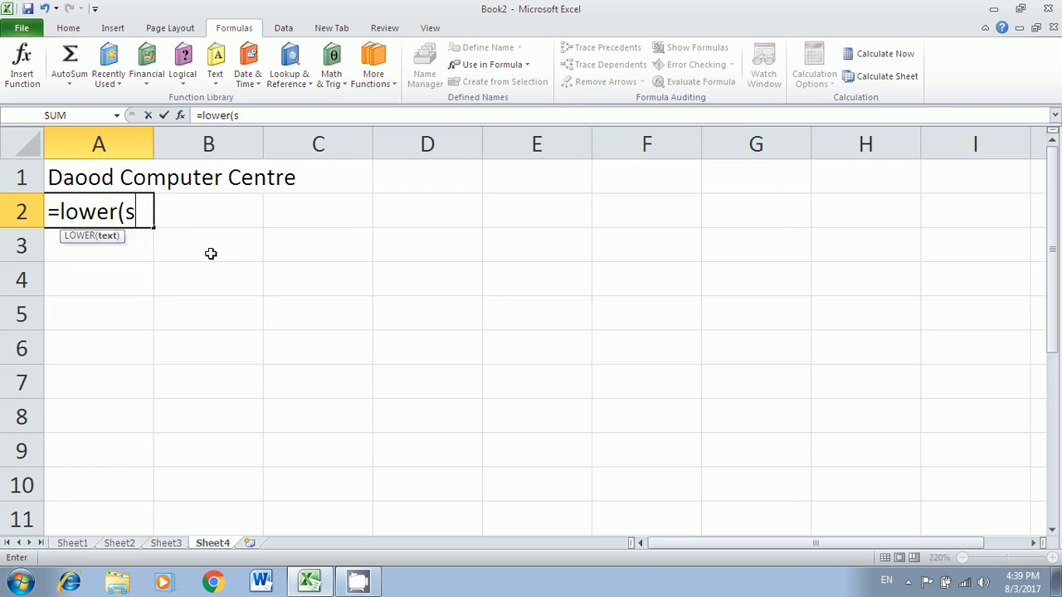
{"action": "type", "text": "logan"}
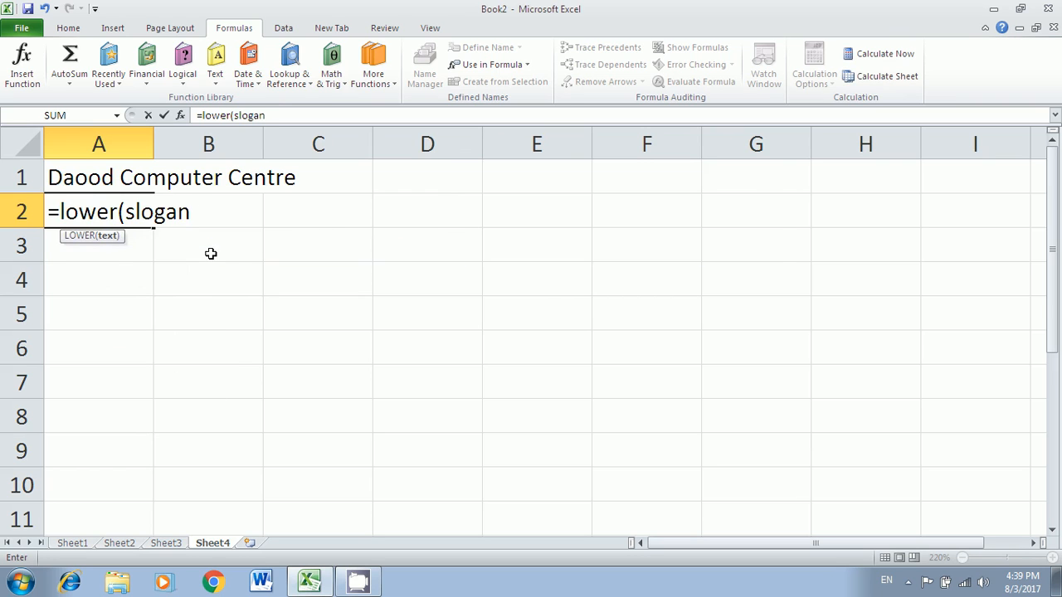
{"action": "key", "text": "Return"}
{"action": "left_click", "coordinate": [99, 214]}
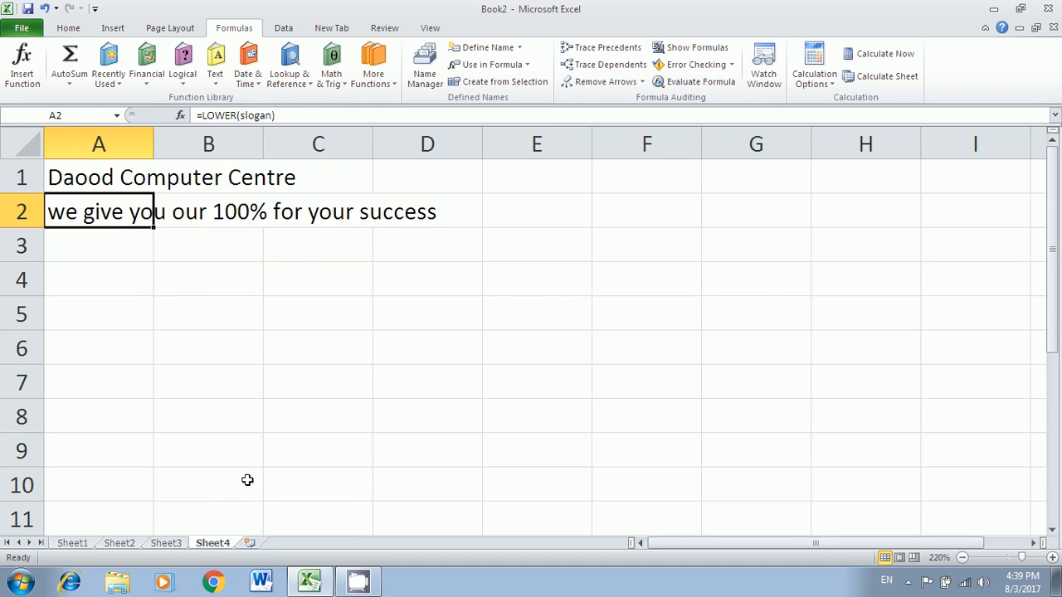
{"action": "left_click", "coordinate": [184, 543]}
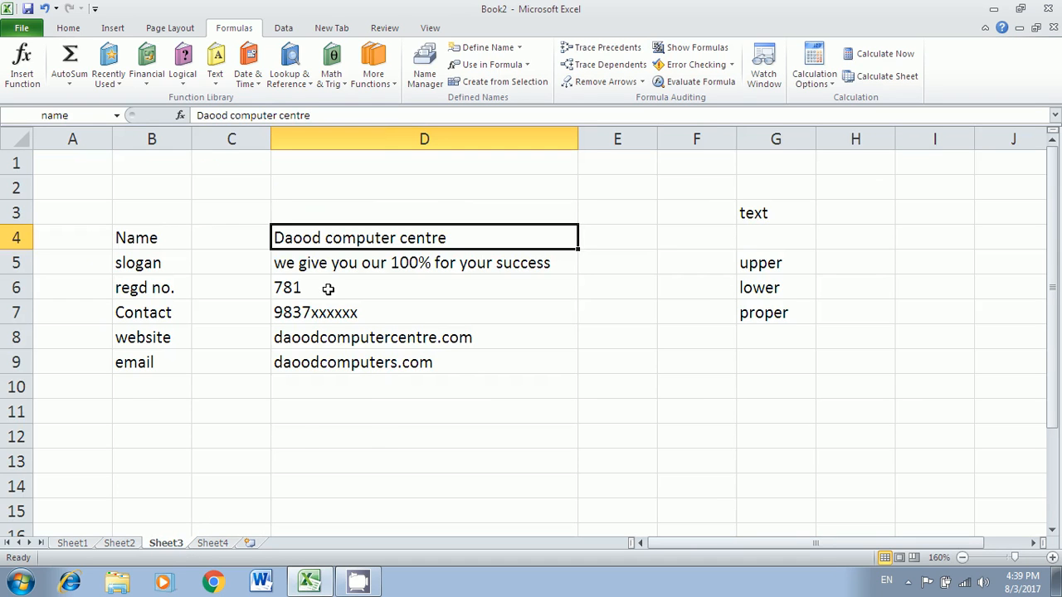
{"action": "left_click", "coordinate": [328, 291]}
{"action": "left_click", "coordinate": [226, 545]}
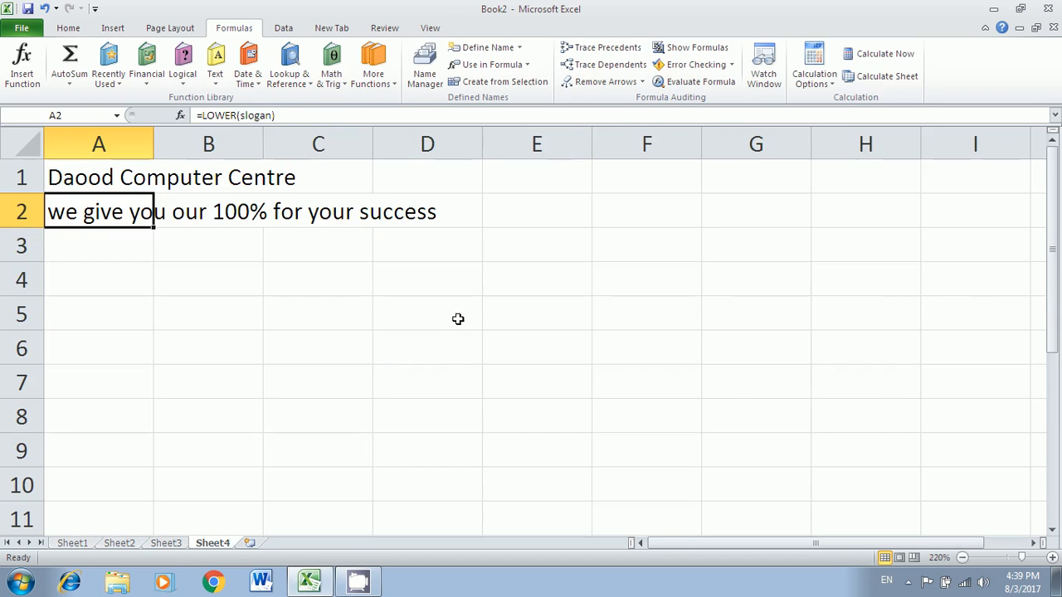
- Enter =reg in A3 (781) and =cont in D3 for the contact number
{"action": "left_click", "coordinate": [133, 253]}
{"action": "type", "text": "="}
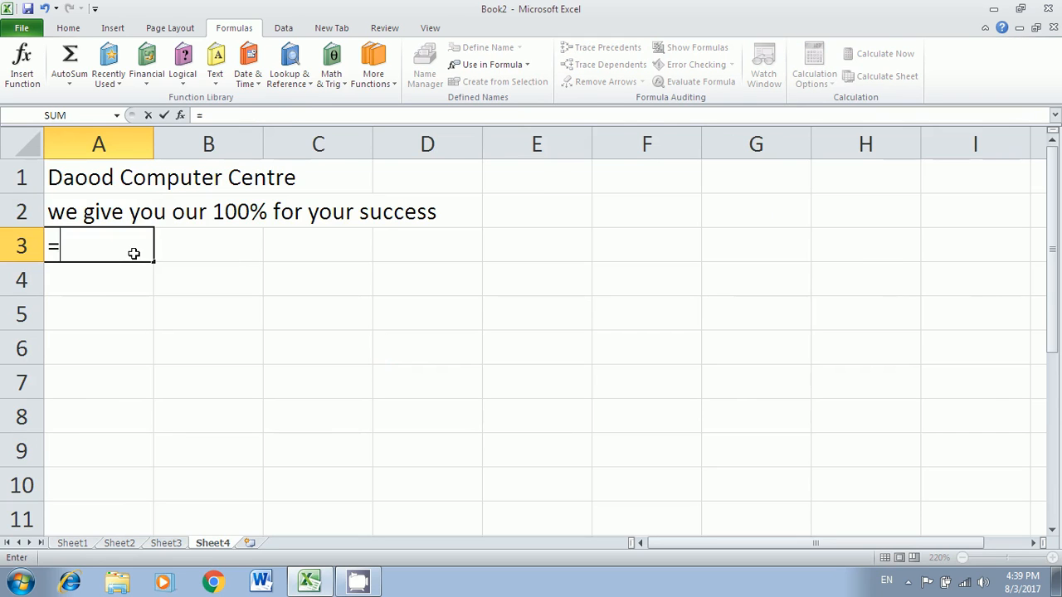
{"action": "type", "text": "reg"}
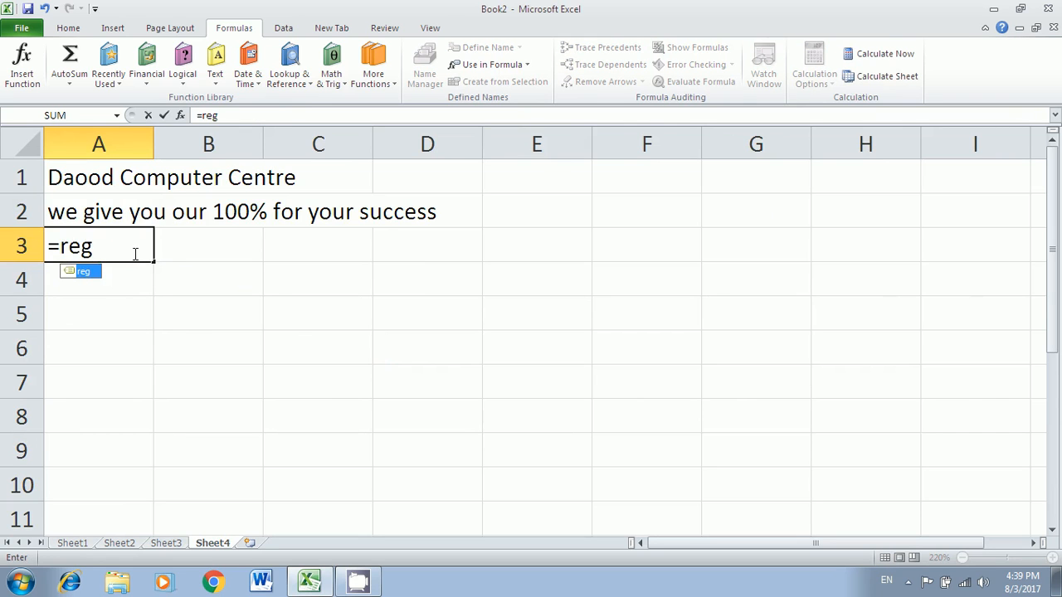
{"action": "key", "text": "Return"}
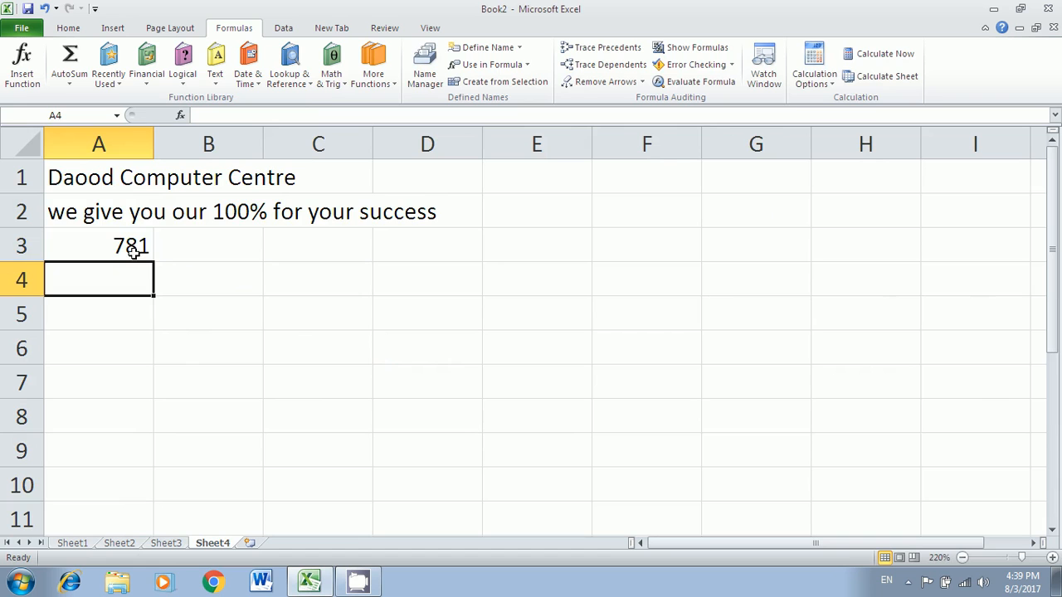
{"action": "left_click", "coordinate": [131, 250]}
{"action": "left_click", "coordinate": [285, 249]}
{"action": "left_click", "coordinate": [406, 252]}
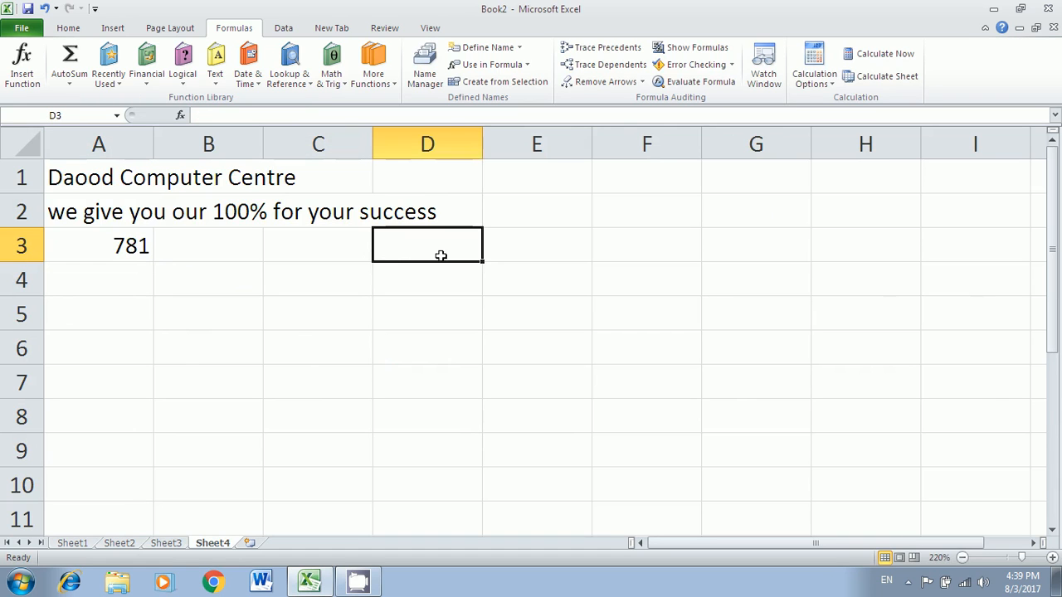
{"action": "type", "text": "=cont"}
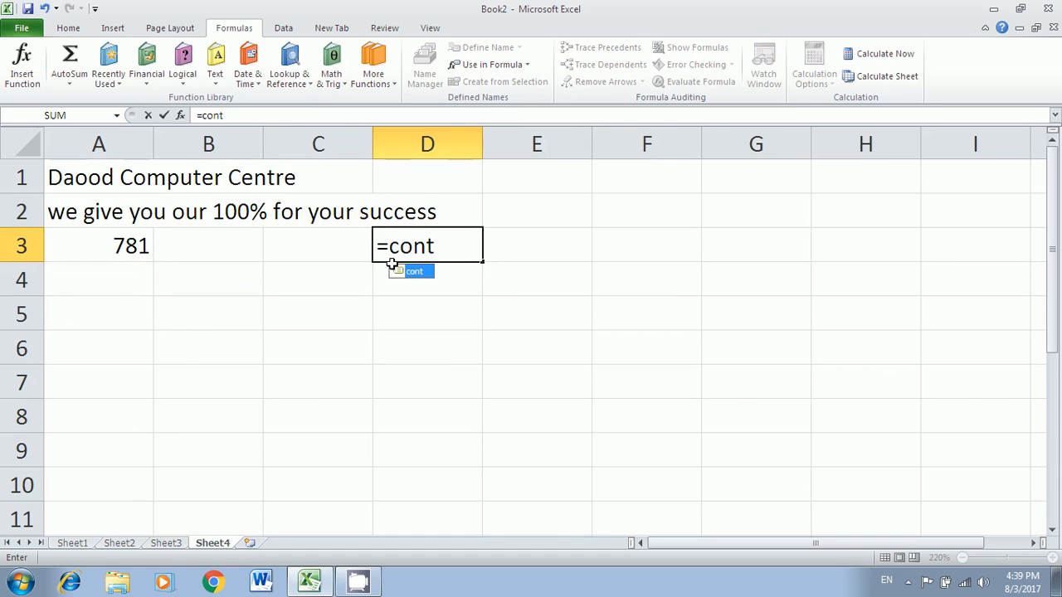
{"action": "key", "text": "Return"}
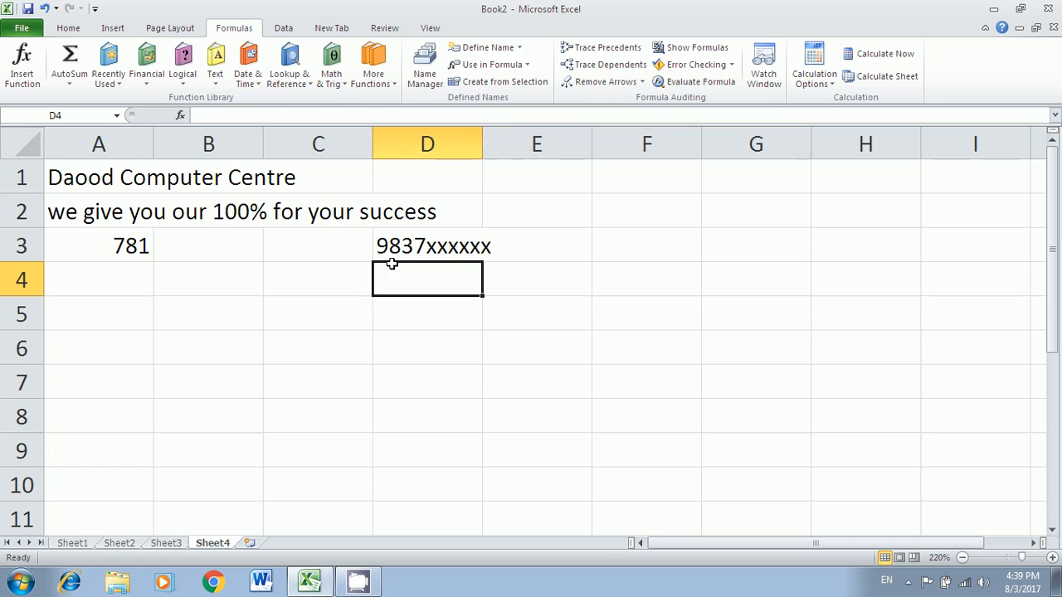
- Enter =LOWER(email) in A4 and =LOWER(website) in A5
{"action": "left_click", "coordinate": [108, 282]}
{"action": "type", "text": "="}
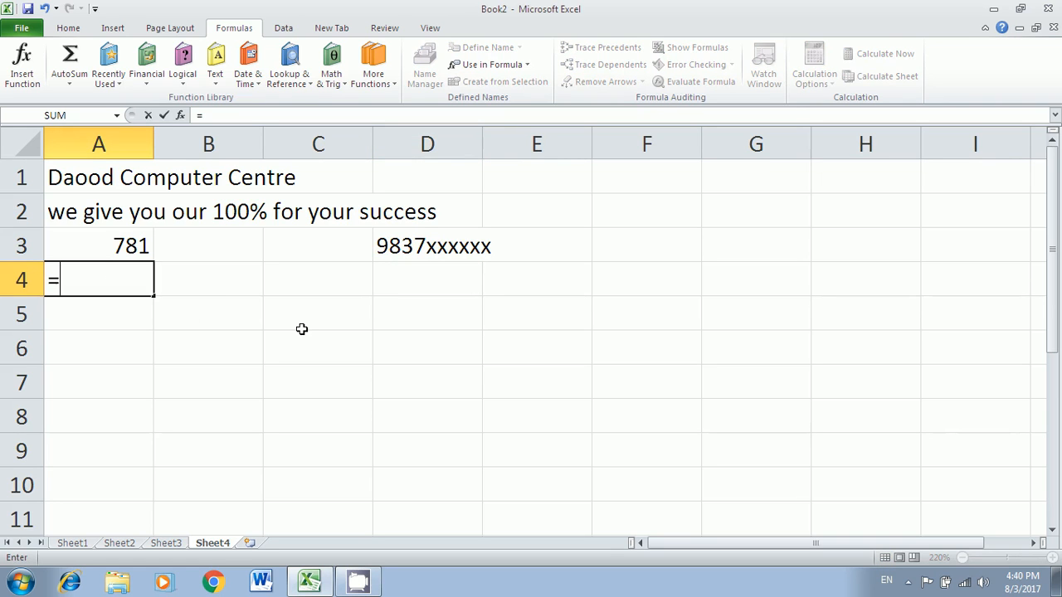
{"action": "type", "text": "lower"}
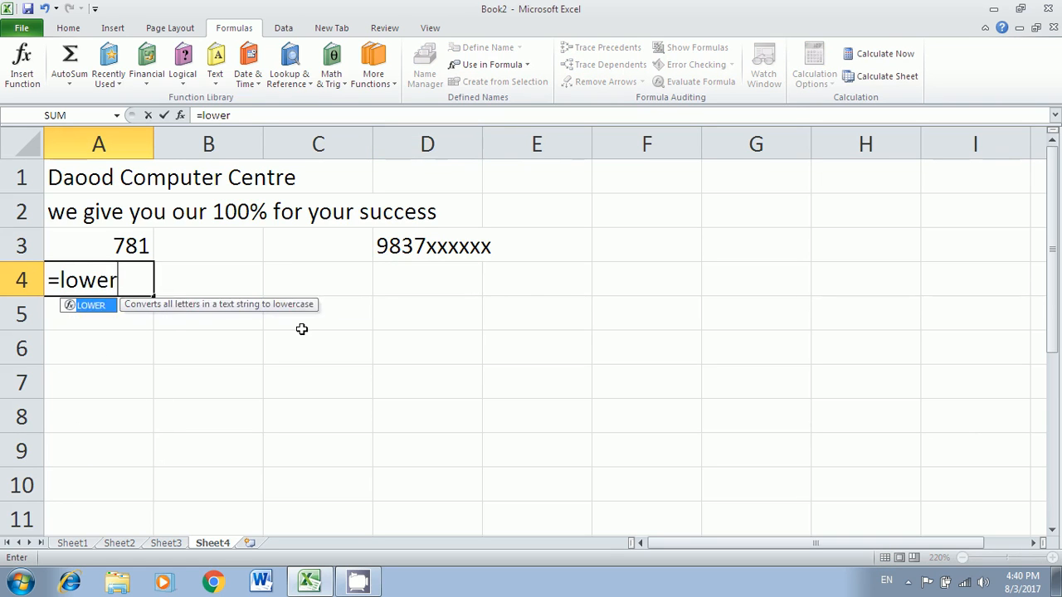
{"action": "type", "text": "(emai"}
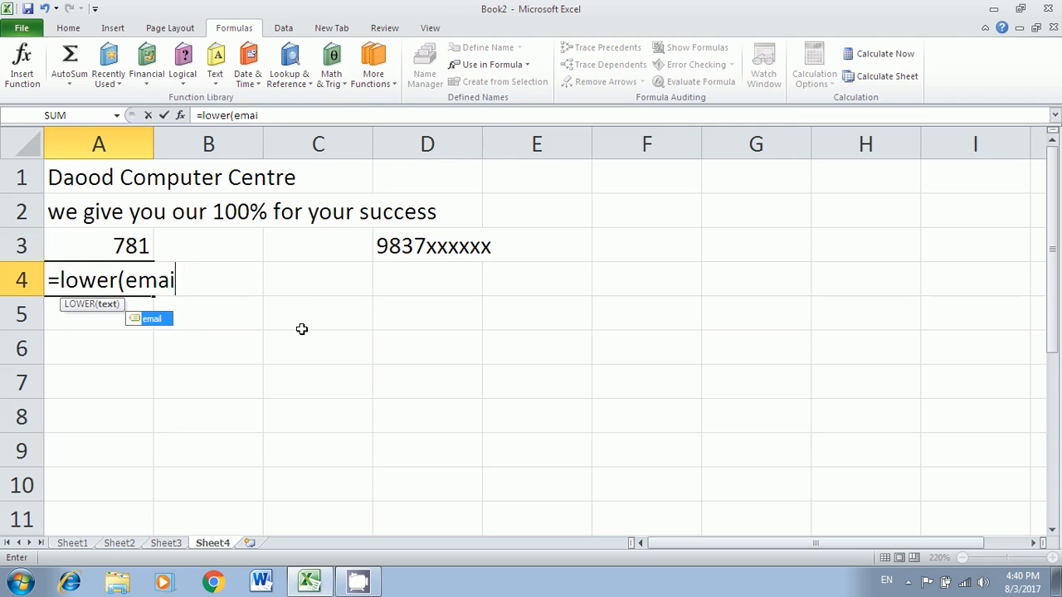
{"action": "type", "text": "l"}
{"action": "key", "text": "Return"}
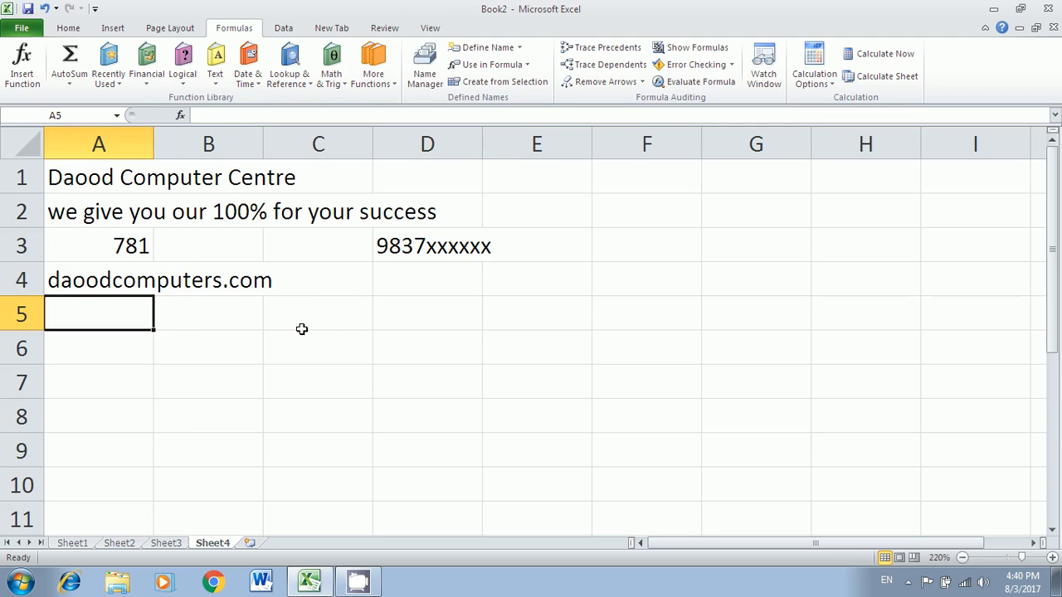
{"action": "type", "text": "="}
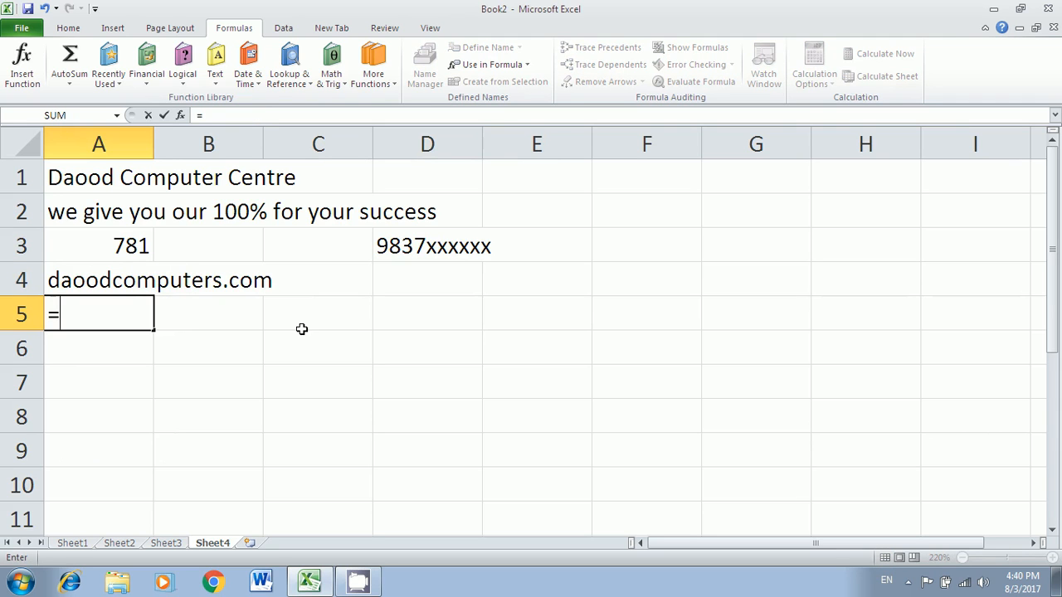
{"action": "type", "text": "lower("}
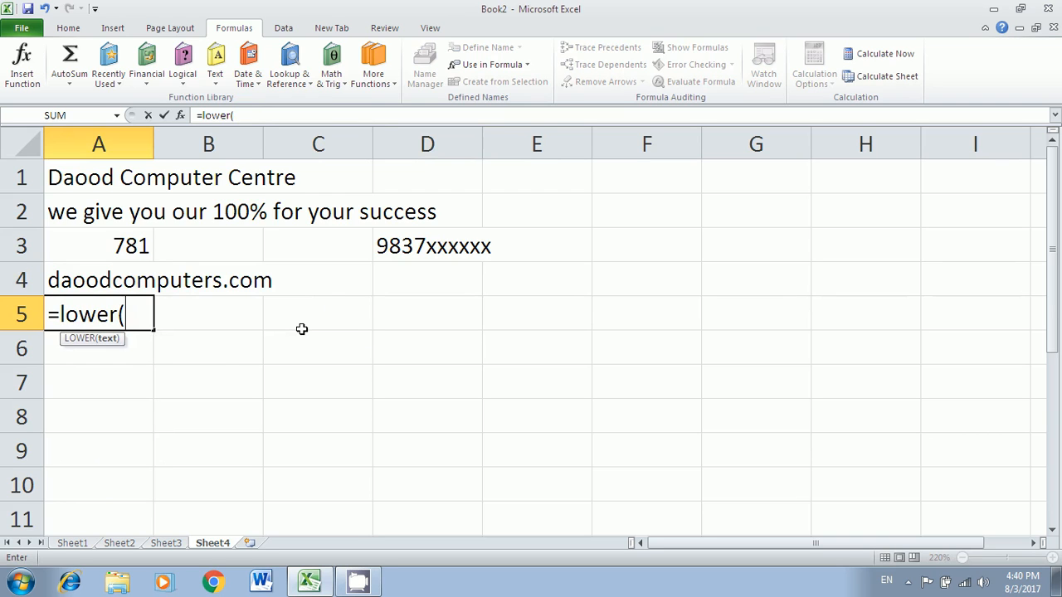
{"action": "type", "text": "website"}
{"action": "key", "text": "Return"}
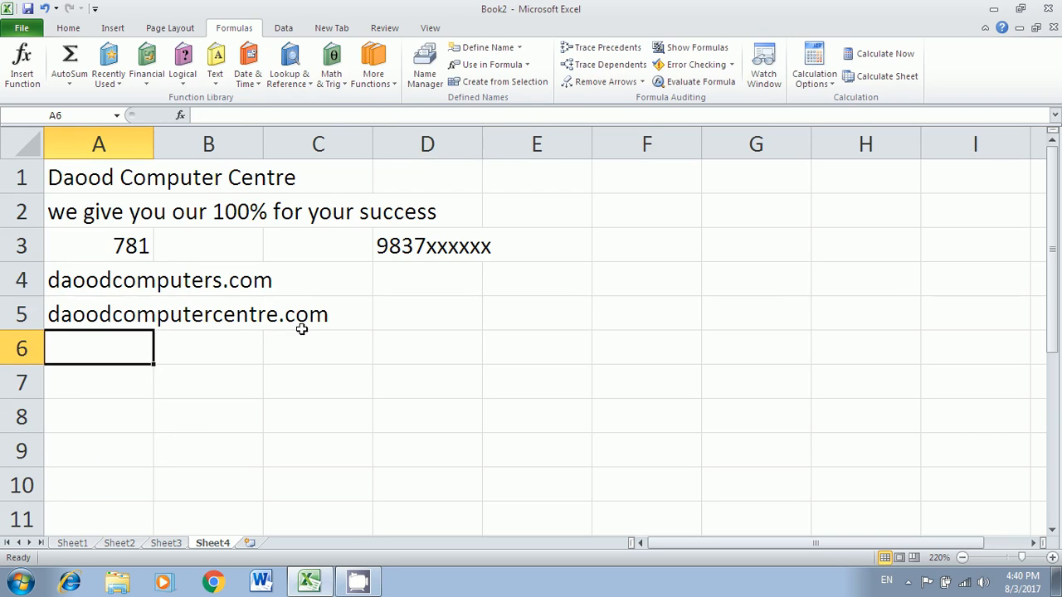
- Review the text formulas in column A, then go back to Sheet3
{"action": "left_click", "coordinate": [141, 316]}
{"action": "left_click", "coordinate": [128, 290]}
{"action": "left_click", "coordinate": [124, 249]}
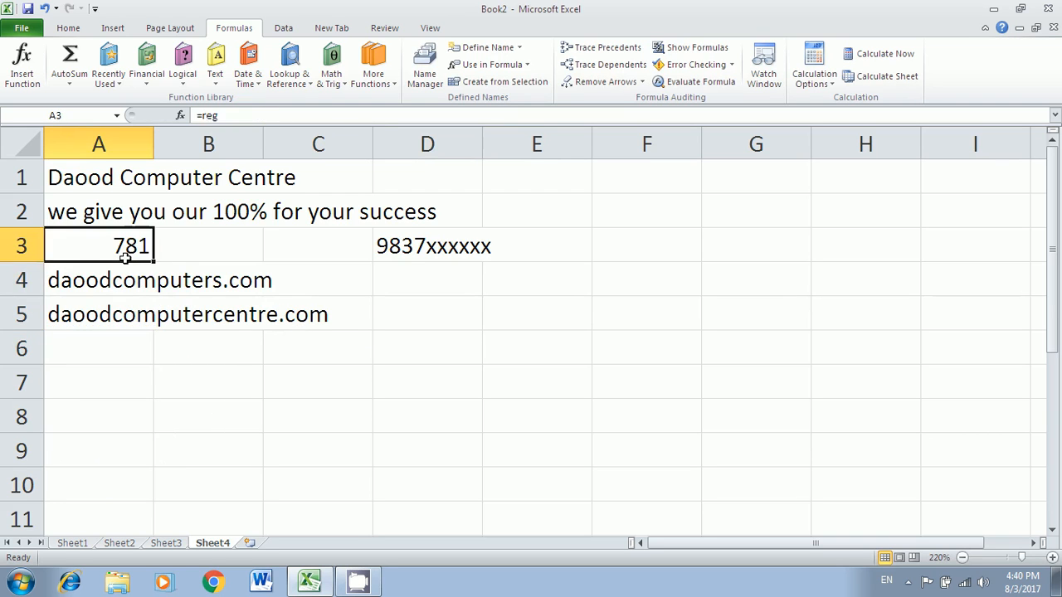
{"action": "left_click", "coordinate": [113, 217]}
{"action": "left_click", "coordinate": [112, 180]}
{"action": "left_click", "coordinate": [125, 249]}
{"action": "left_click", "coordinate": [128, 280]}
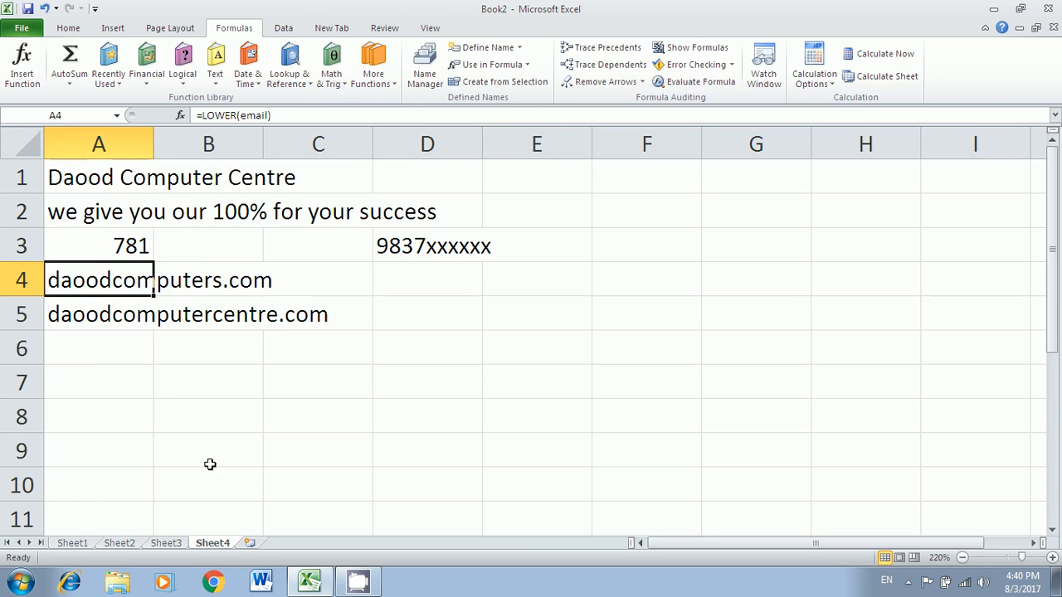
{"action": "left_click", "coordinate": [170, 543]}
- Enter Capital ABC in H5 beside the upper label on Sheet3
{"action": "left_click", "coordinate": [210, 545]}
{"action": "left_click", "coordinate": [169, 543]}
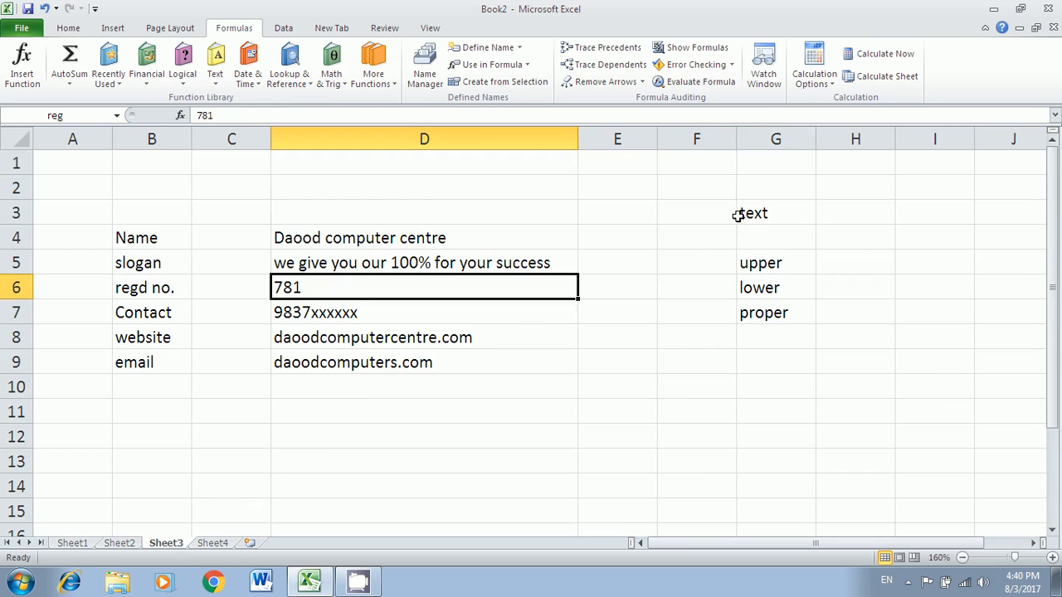
{"action": "left_click", "coordinate": [735, 212]}
{"action": "left_click", "coordinate": [769, 270]}
{"action": "left_click", "coordinate": [829, 263]}
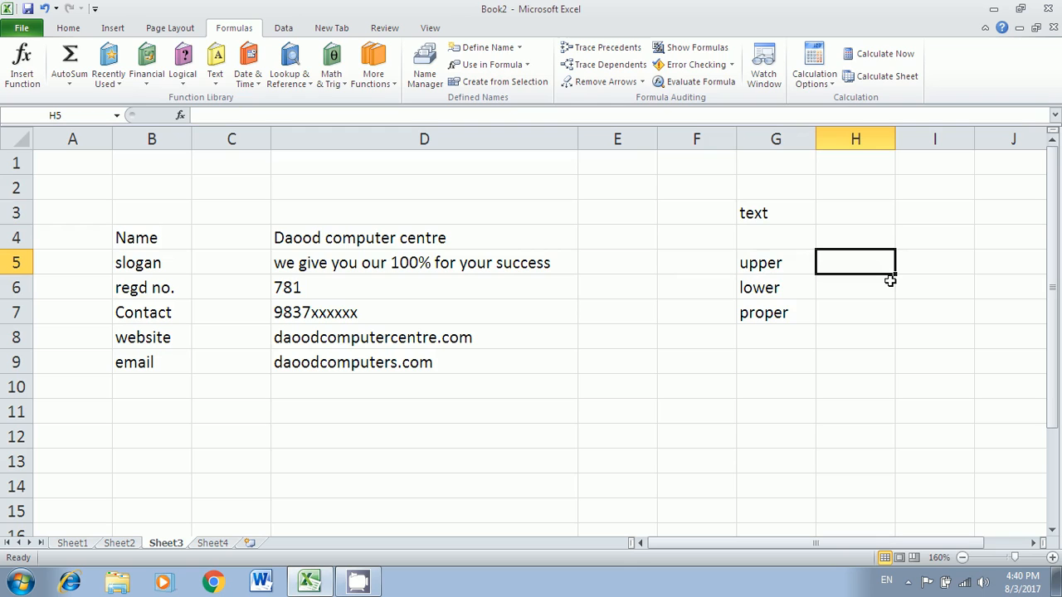
{"action": "type", "text": "Capital A"}
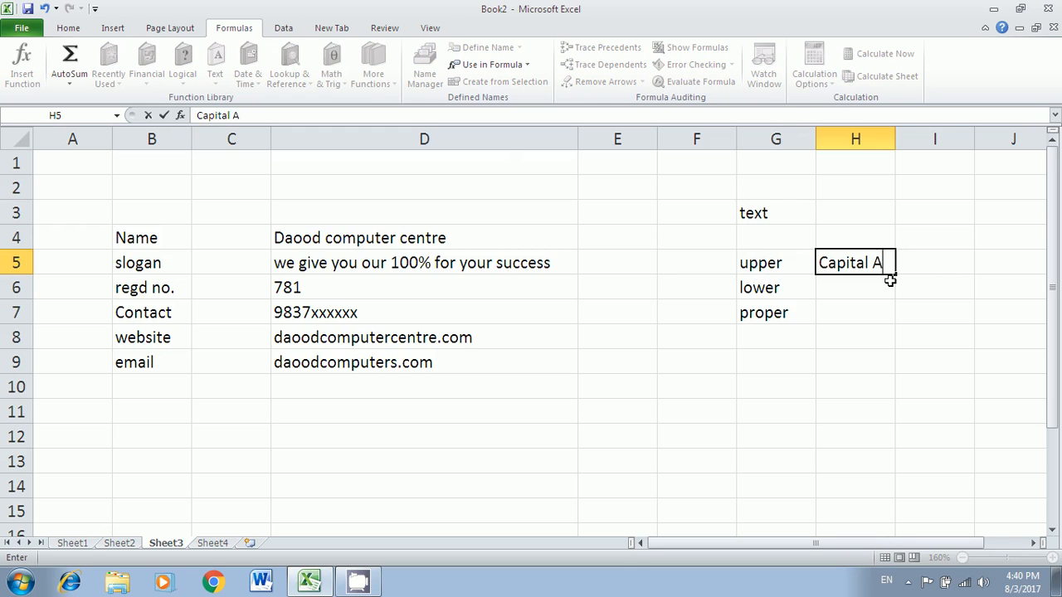
{"action": "key", "text": "BackSpace"}
{"action": "type", "text": "ABC"}
{"action": "key", "text": "Return"}
- Enter abc in H6 and Abc Xyz in H7
{"action": "type", "text": "abc"}
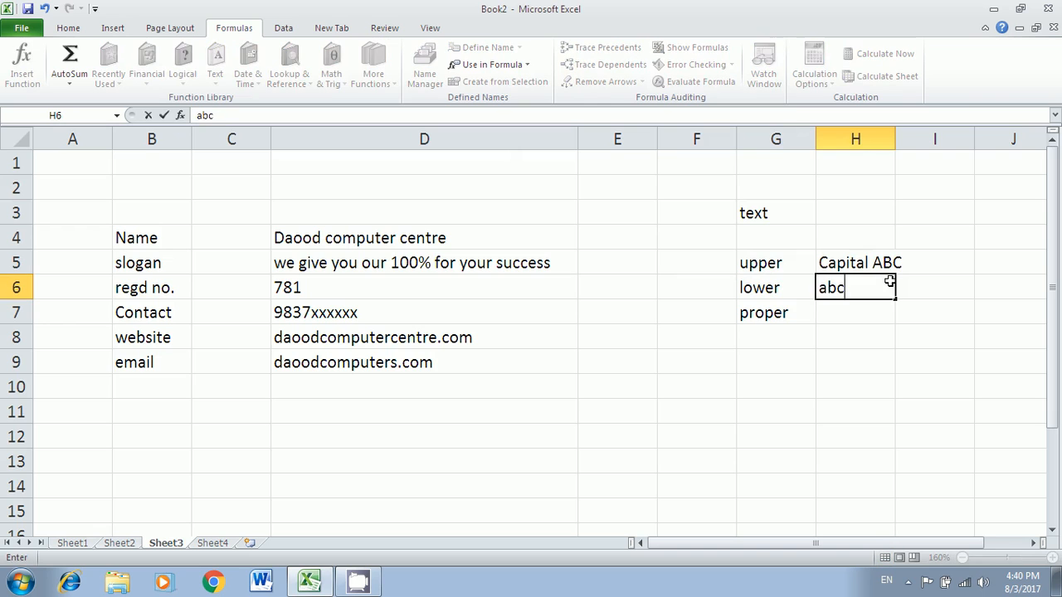
{"action": "key", "text": "Return"}
{"action": "type", "text": "Abc"}
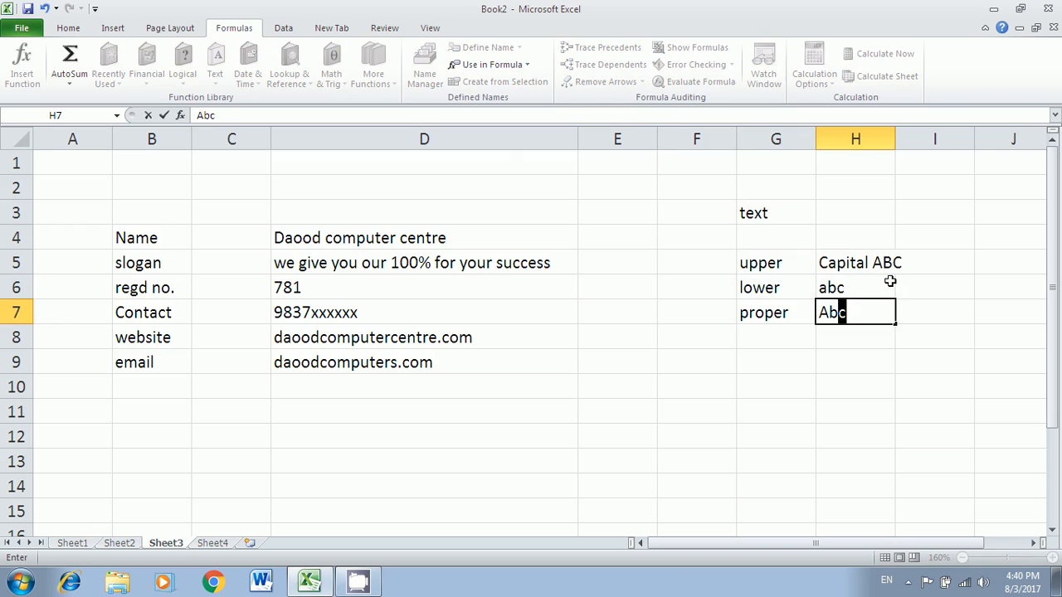
{"action": "type", "text": " Xyz"}
{"action": "key", "text": "Return"}
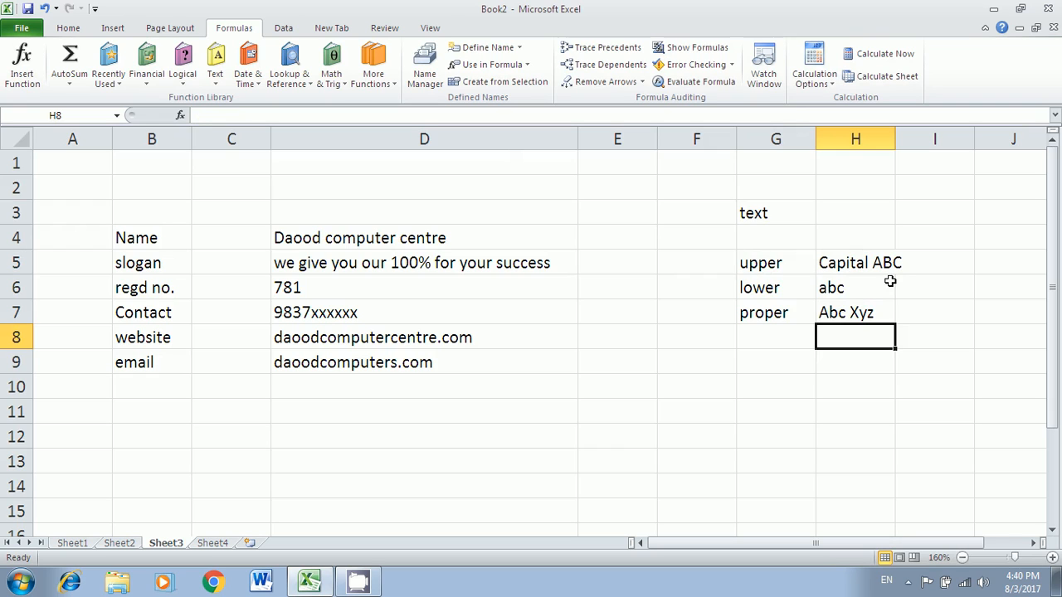
{"action": "key", "text": "Left"}
{"action": "key", "text": "Left"}
{"action": "key", "text": "Right"}
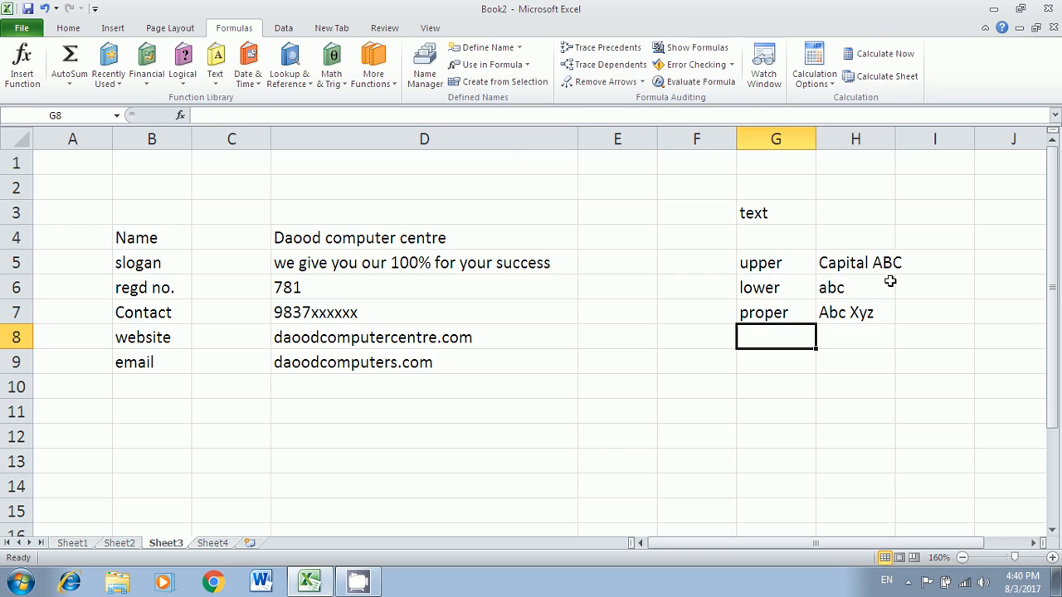
- Enter =TODAY() in E10 on Sheet3, showing 8/3/2017
{"action": "left_click", "coordinate": [209, 547]}
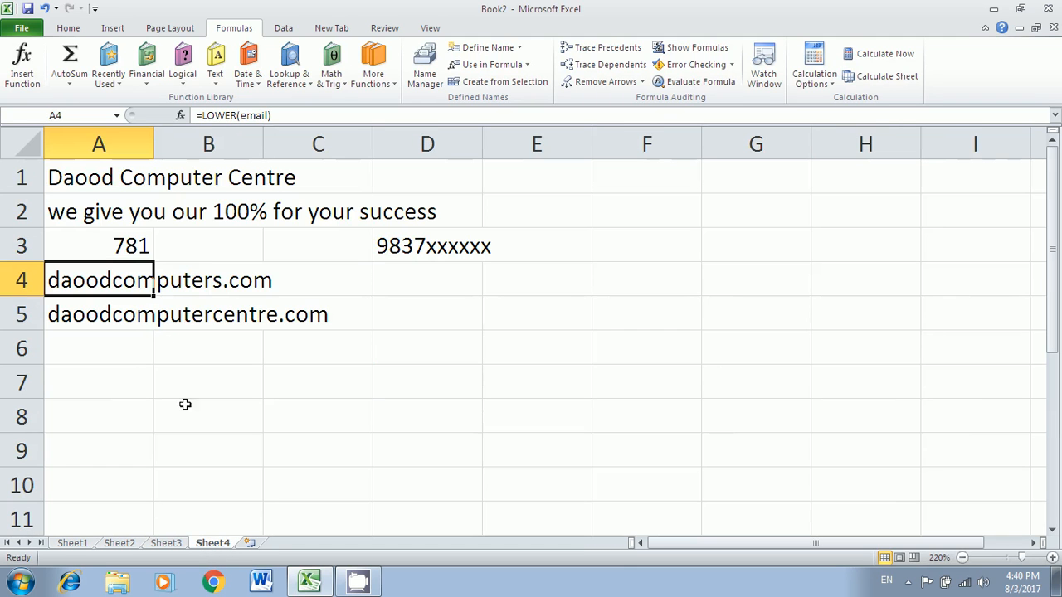
{"action": "left_click", "coordinate": [166, 543]}
{"action": "left_click", "coordinate": [119, 542]}
{"action": "left_click", "coordinate": [72, 543]}
{"action": "left_click", "coordinate": [118, 543]}
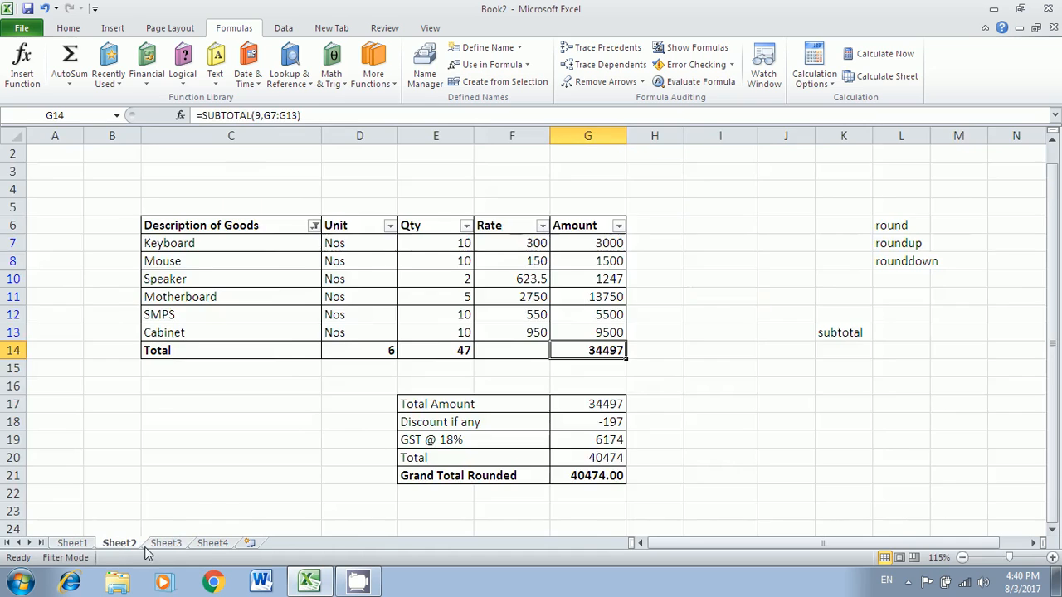
{"action": "left_click", "coordinate": [166, 542]}
{"action": "left_click", "coordinate": [623, 382]}
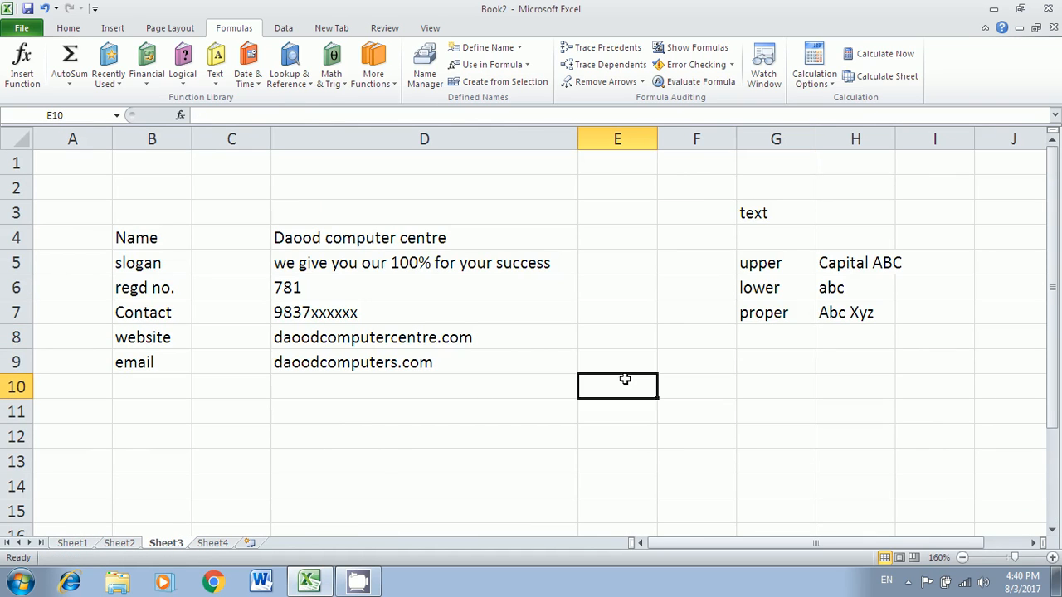
{"action": "type", "text": "="}
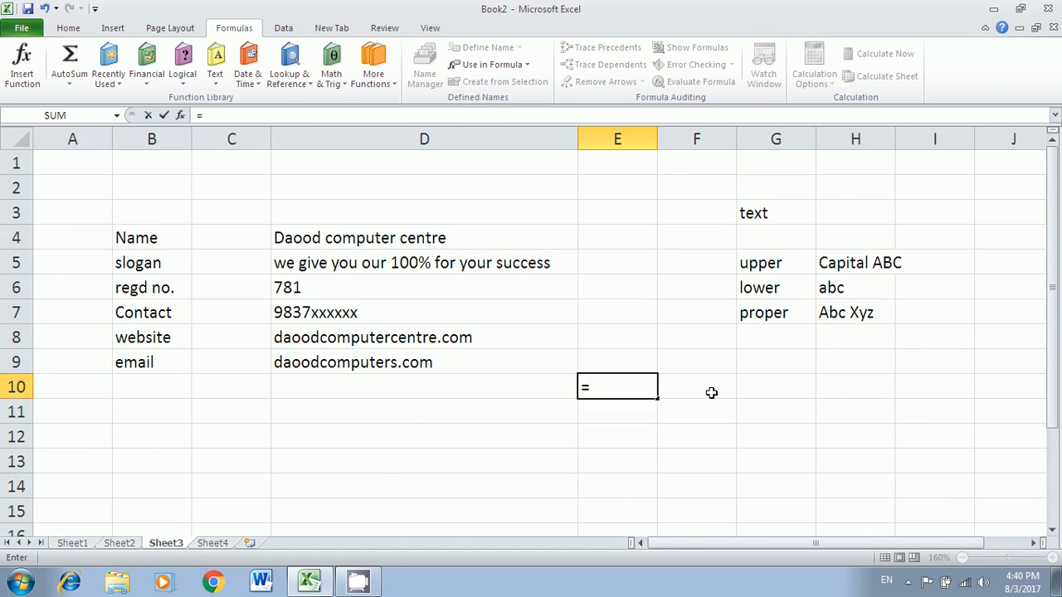
{"action": "type", "text": "today("}
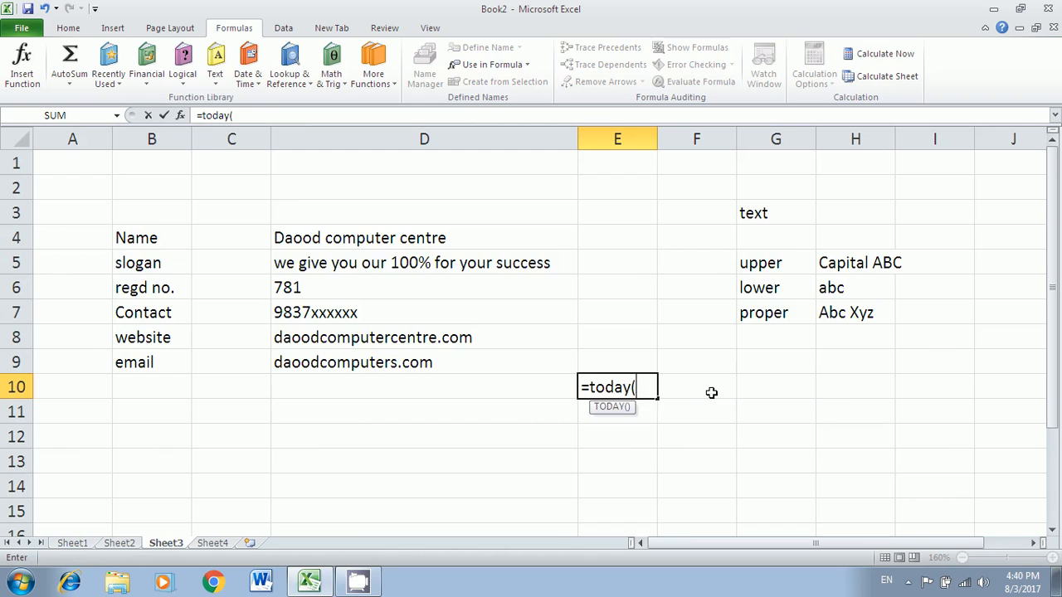
{"action": "key", "text": "Return"}
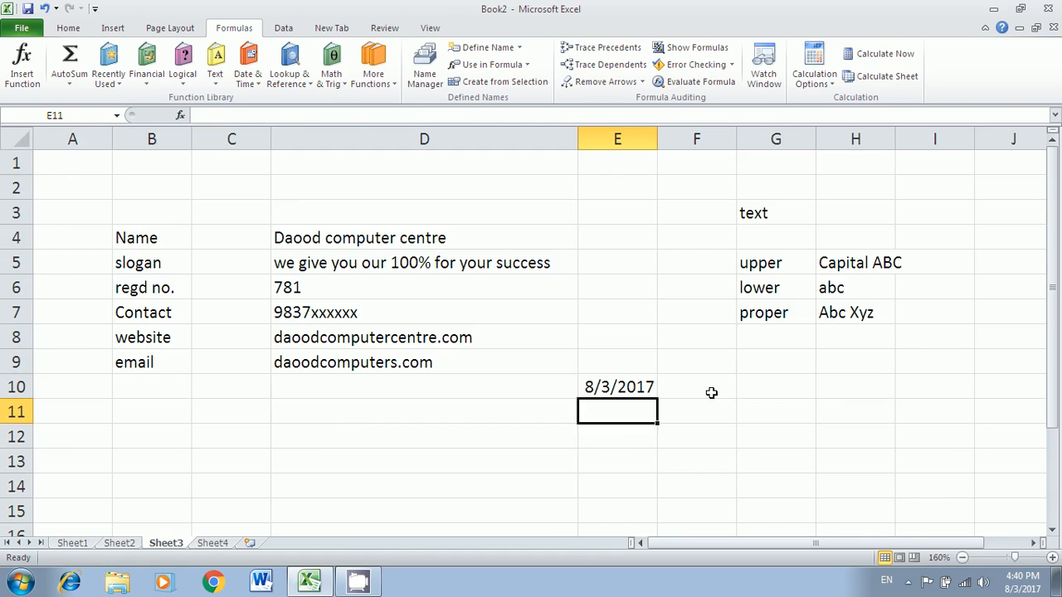
{"action": "left_click", "coordinate": [607, 390]}
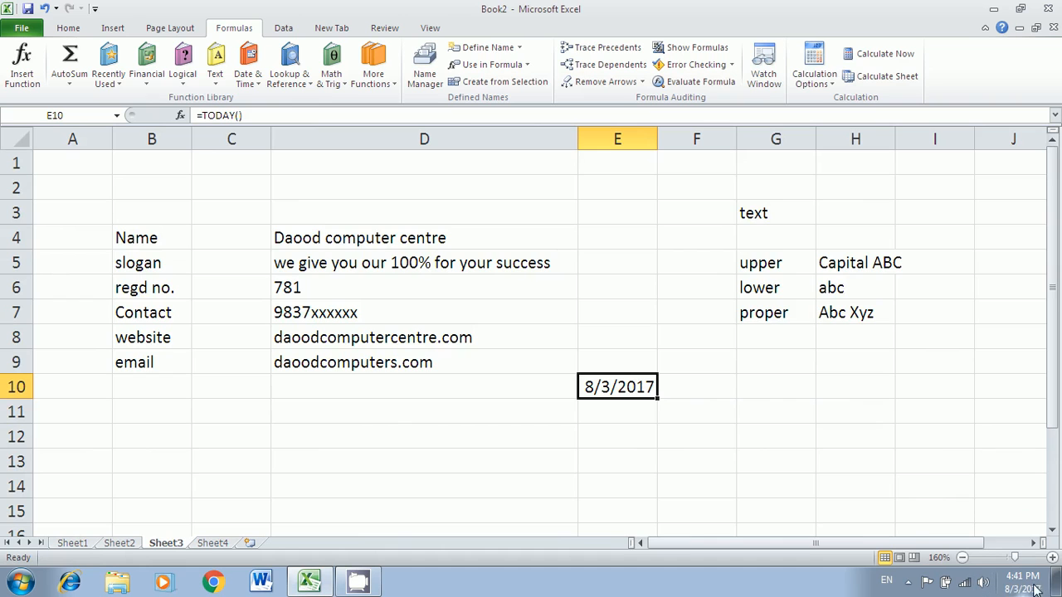
- Enter =NOW() in E12 to show the current date and time
{"action": "mouse_move", "coordinate": [1014, 588]}
{"action": "left_click", "coordinate": [645, 427]}
{"action": "type", "text": "="}
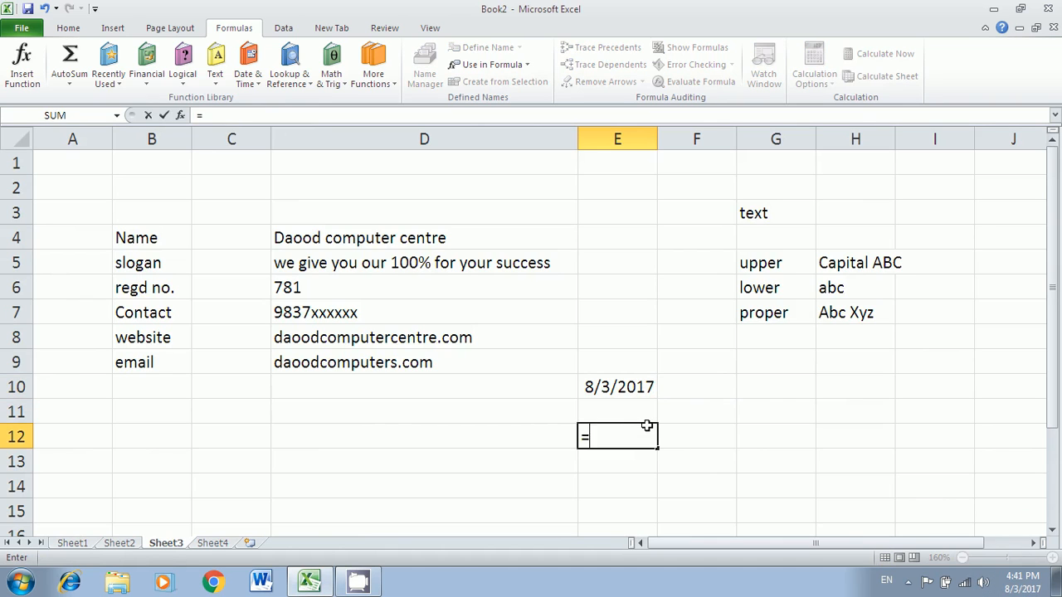
{"action": "type", "text": "now("}
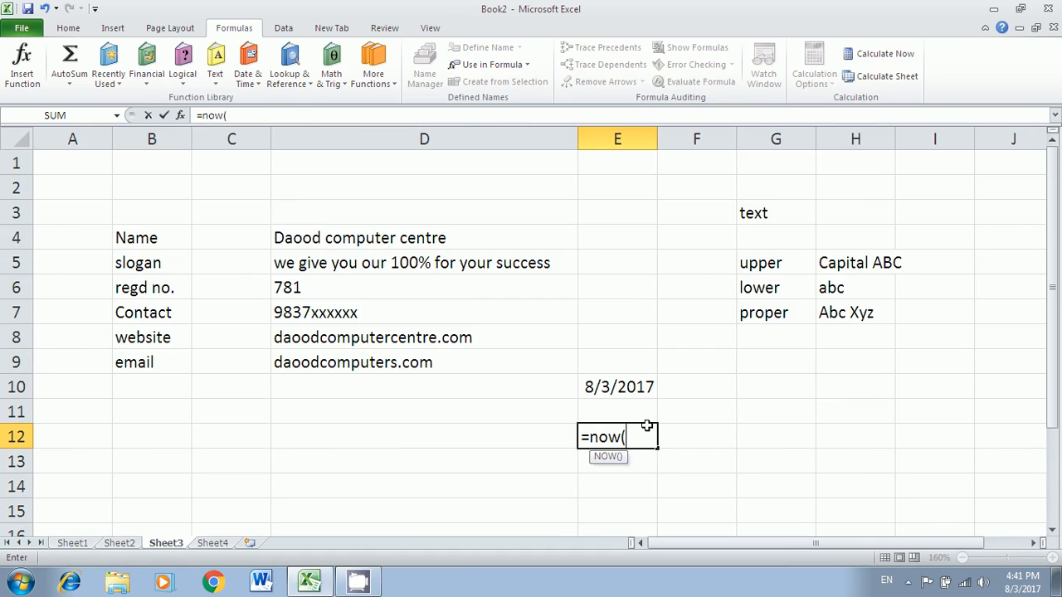
{"action": "type", "text": ")"}
{"action": "key", "text": "Return"}
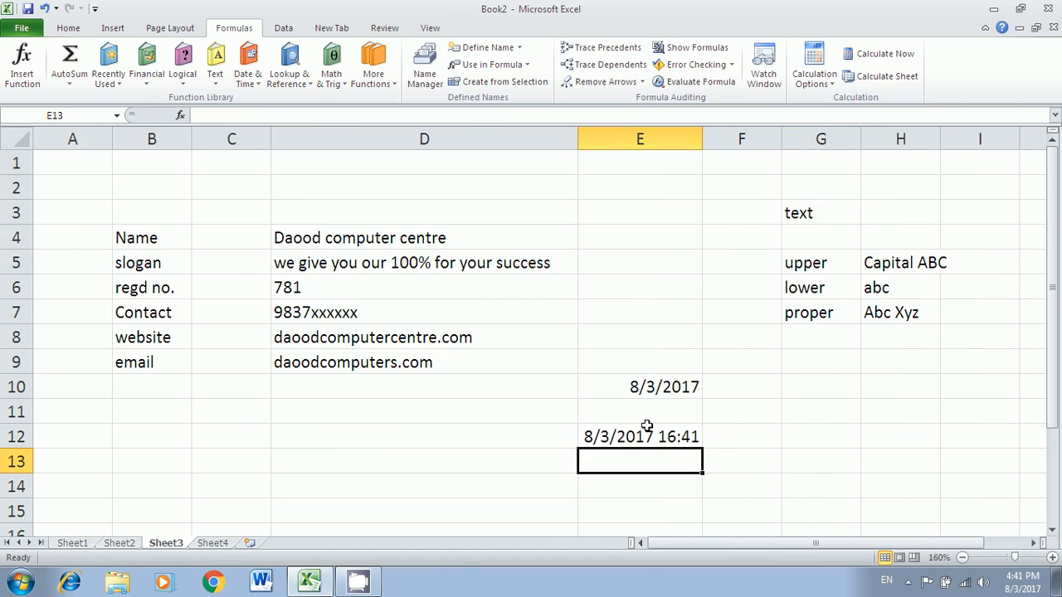
{"action": "left_click", "coordinate": [669, 440]}
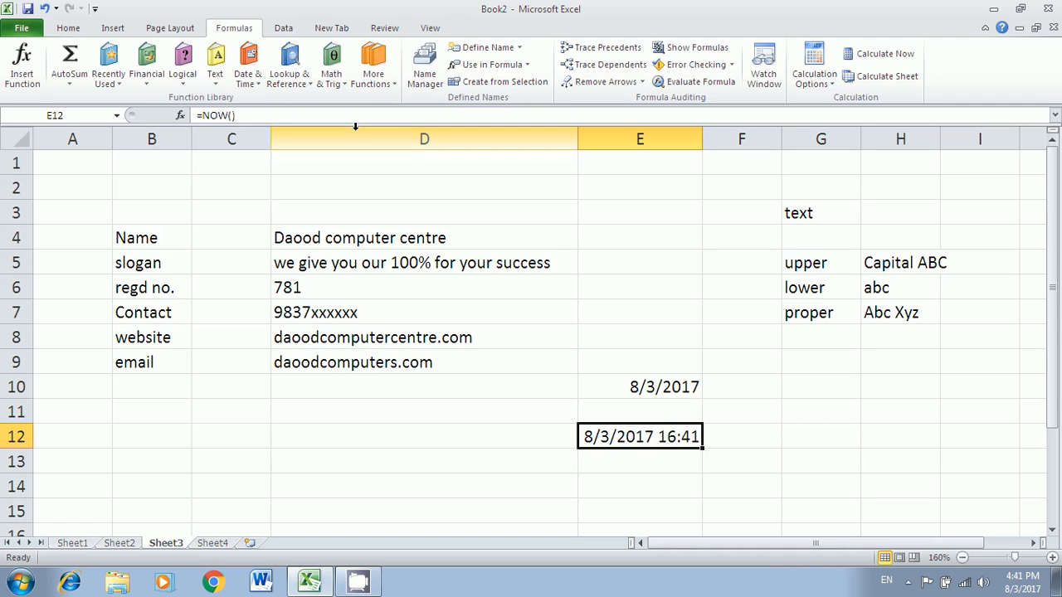
- Apply the Time number format to E12 so it shows 4:41:09 PM
{"action": "left_click", "coordinate": [72, 31]}
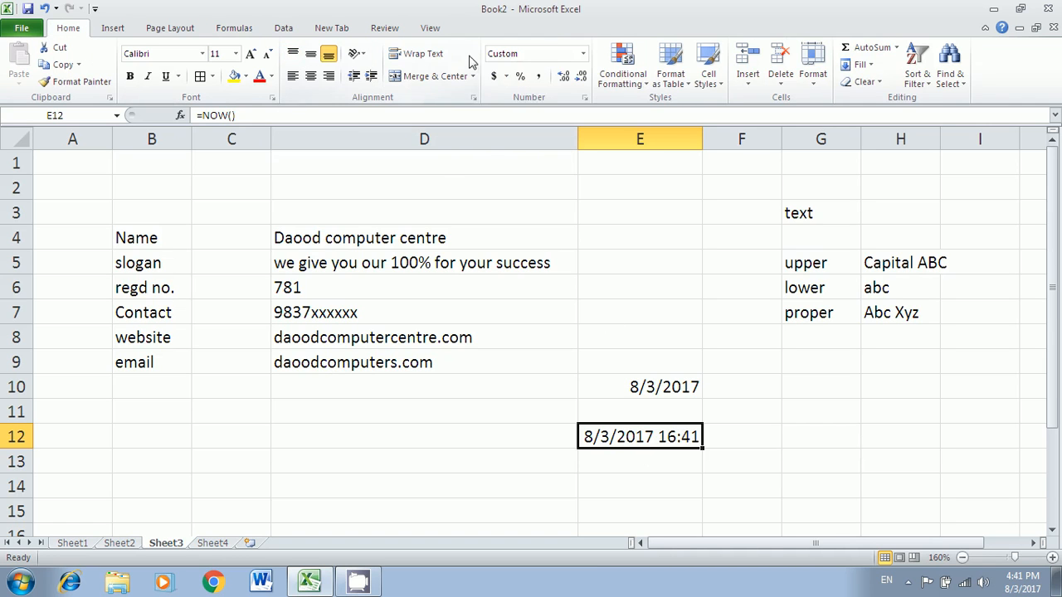
{"action": "left_click", "coordinate": [582, 53]}
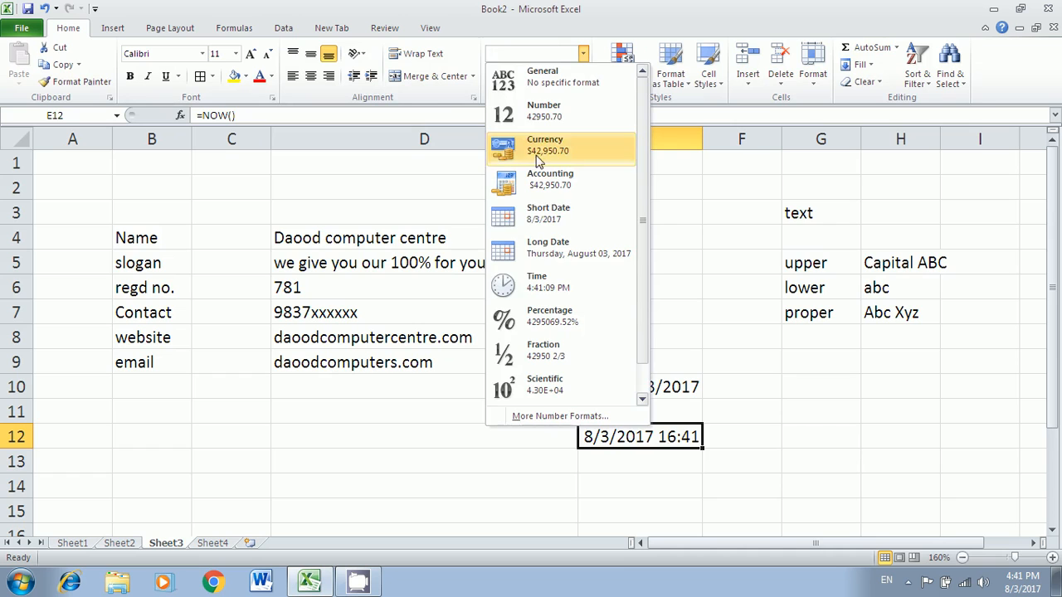
{"action": "left_click", "coordinate": [555, 290]}
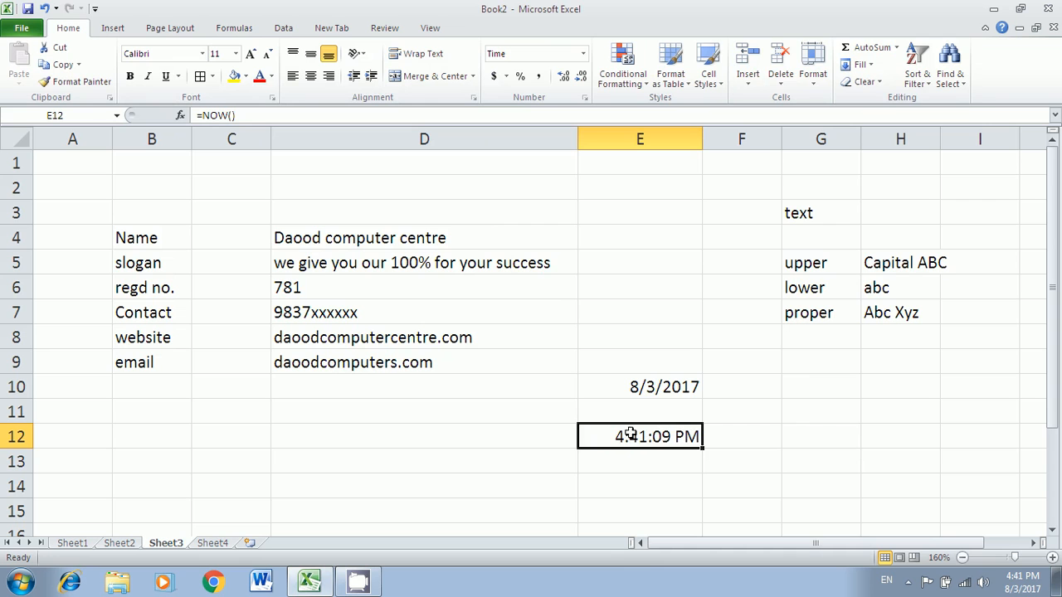
- Flip through Sheet4, Sheet3 and Sheet2, ending on Sheet1's Days and Wages table
{"action": "left_click", "coordinate": [220, 546]}
{"action": "left_click", "coordinate": [178, 545]}
{"action": "left_click", "coordinate": [132, 545]}
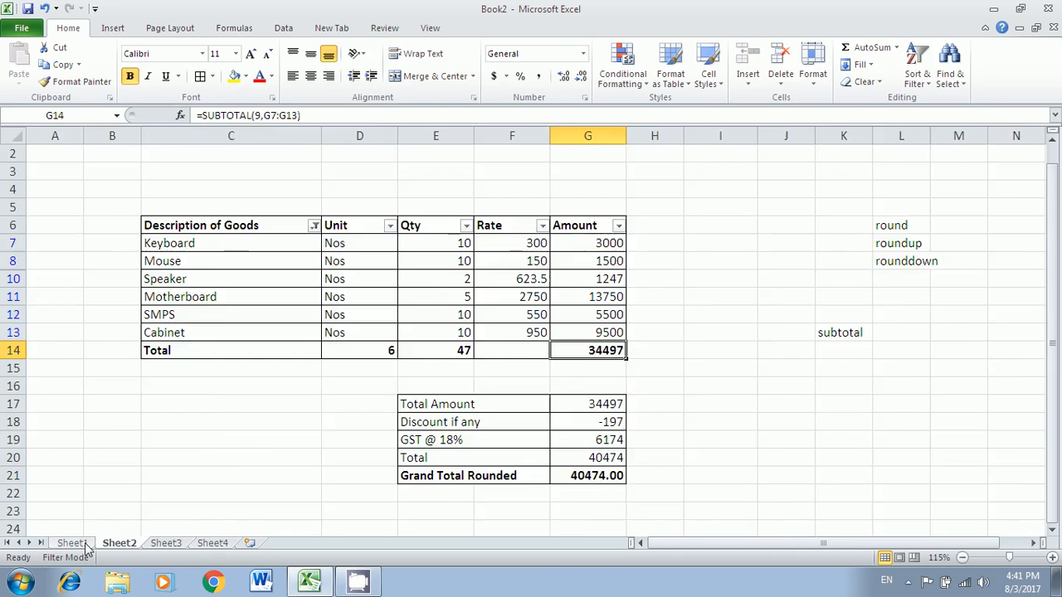
{"action": "left_click", "coordinate": [88, 545]}
{"action": "left_click", "coordinate": [212, 543]}
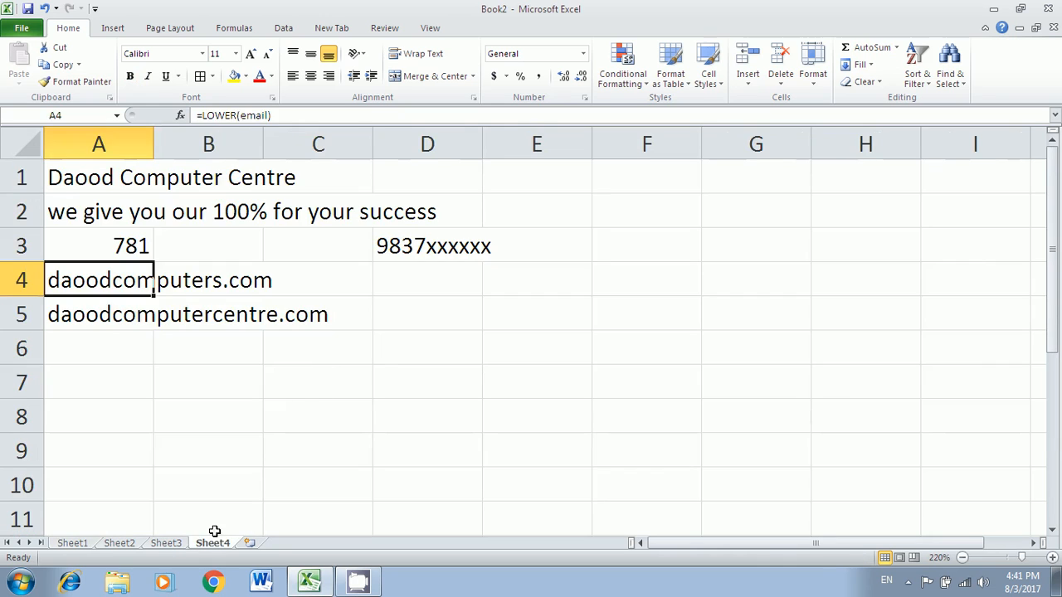
{"action": "left_click", "coordinate": [290, 391]}
{"action": "left_click", "coordinate": [79, 545]}
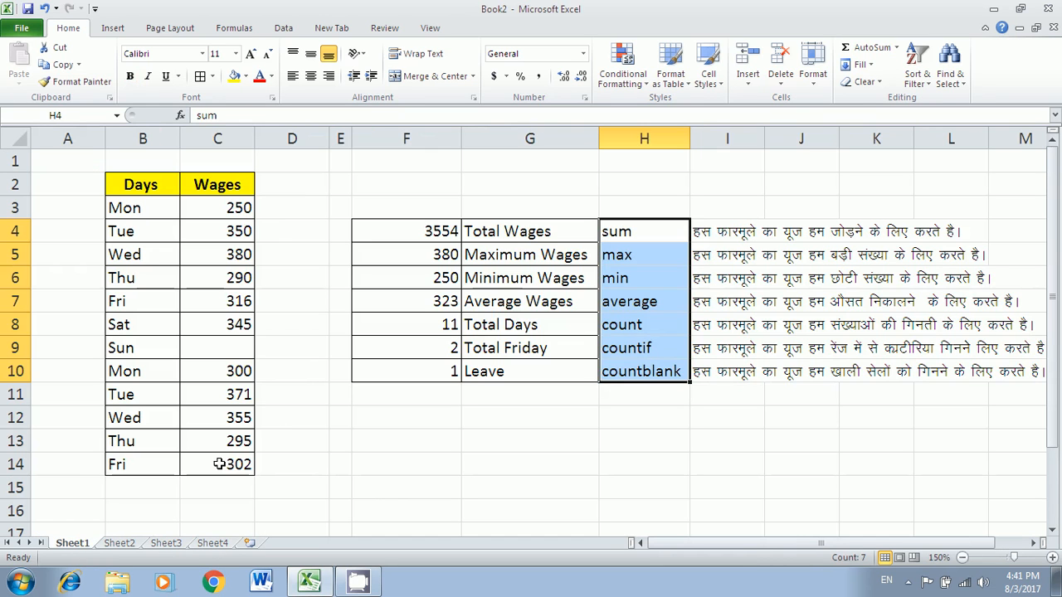
- Cancel Sheet1's Protect Sheet dialog without protecting, then select empty cell F13
{"action": "right_click", "coordinate": [76, 546]}
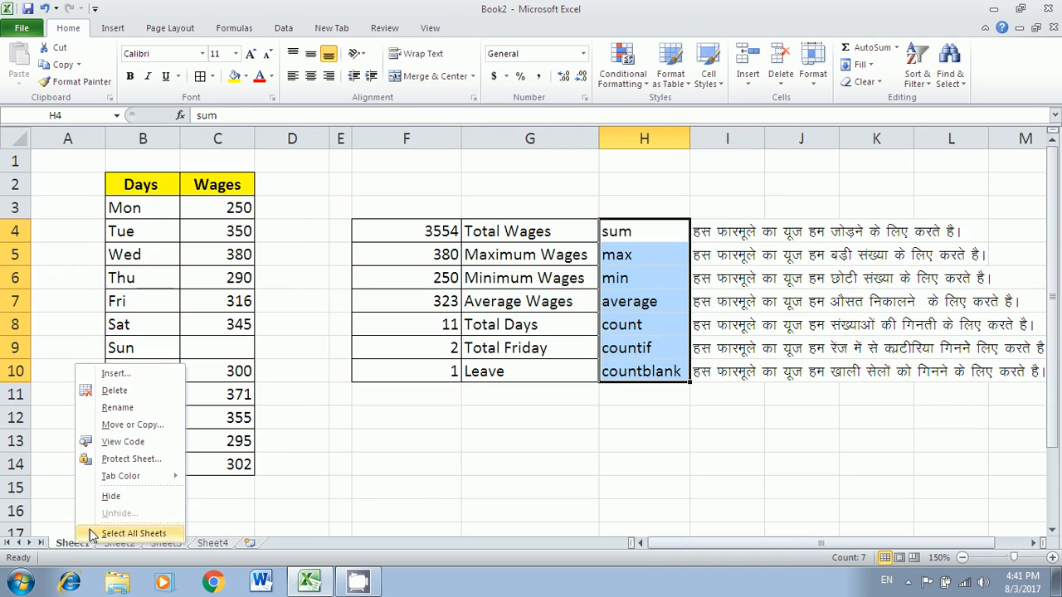
{"action": "left_click", "coordinate": [131, 459]}
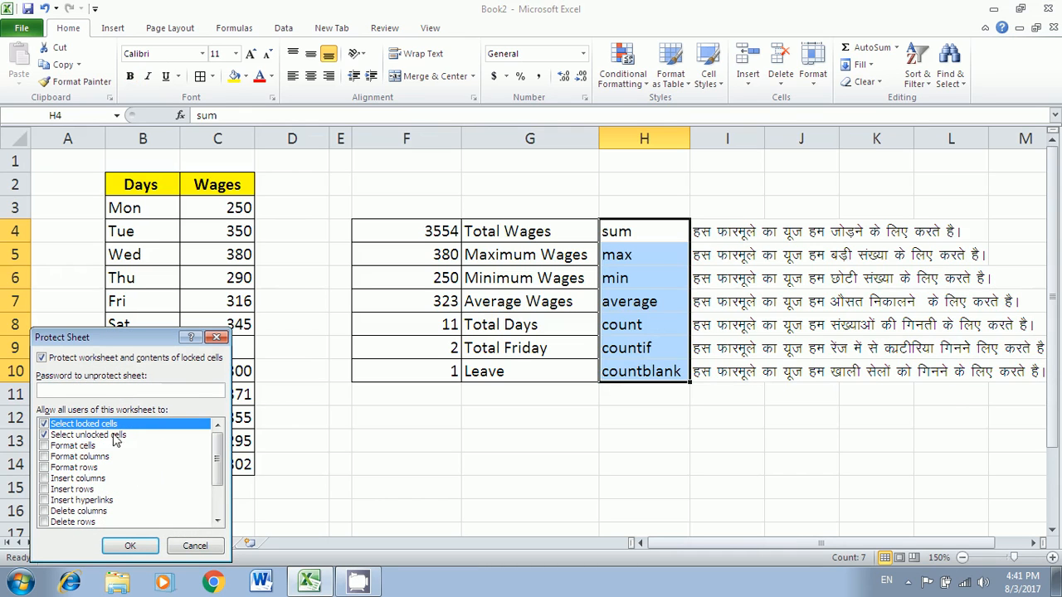
{"action": "left_click", "coordinate": [208, 552]}
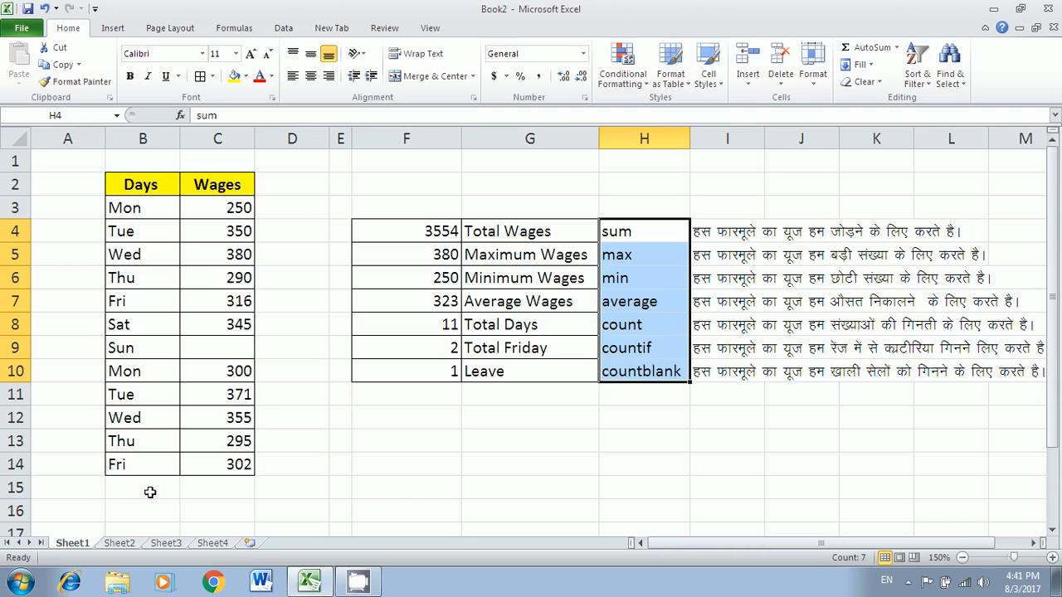
{"action": "left_click", "coordinate": [292, 470]}
{"action": "left_click", "coordinate": [365, 434]}
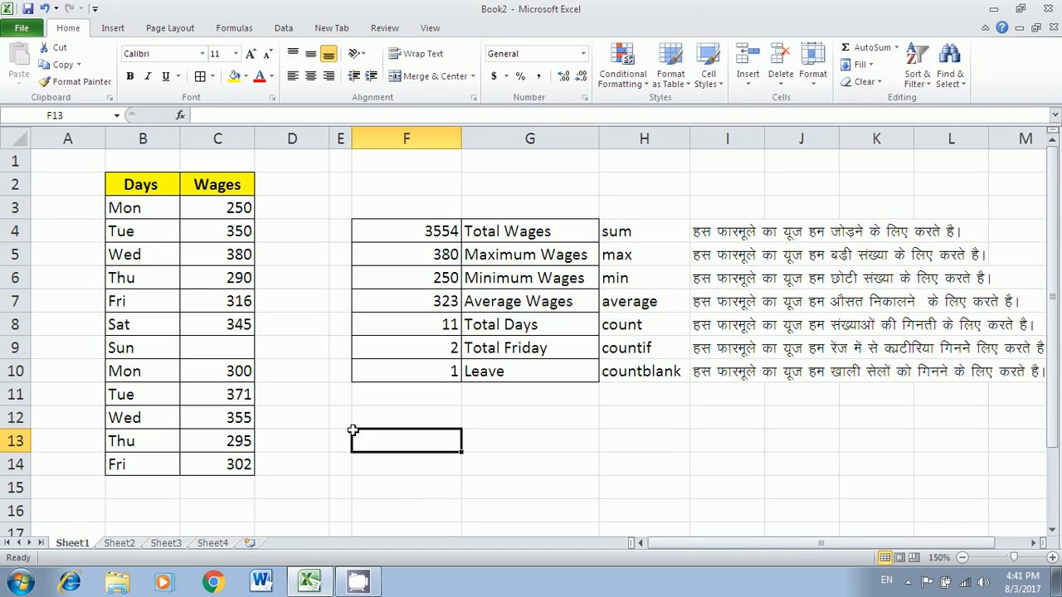
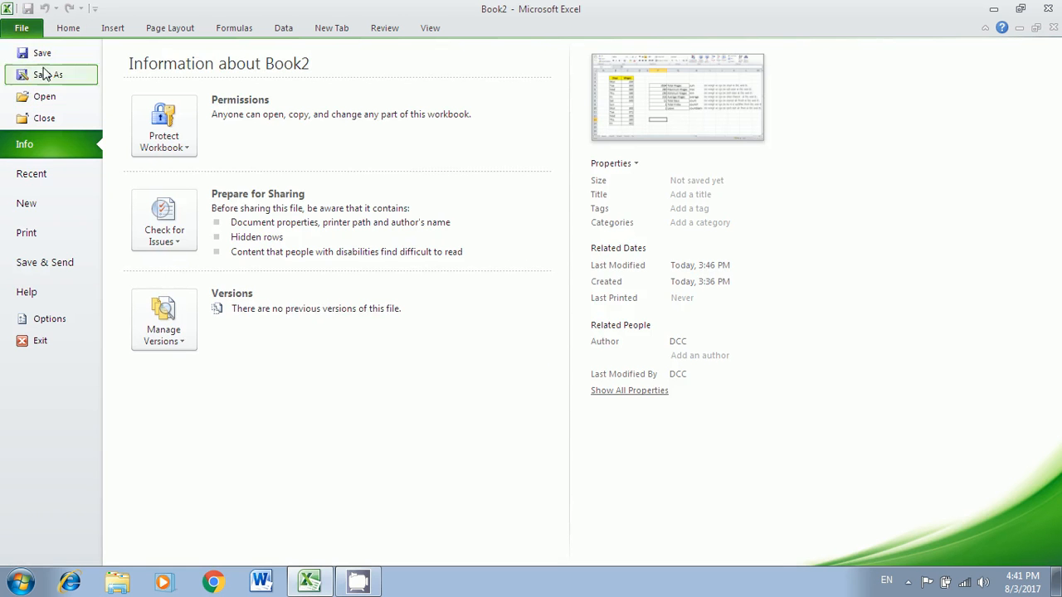
- From Save As, set a password to open the workbook under General Options
{"action": "key", "text": "Escape"}
{"action": "key", "text": "ctrl+s"}
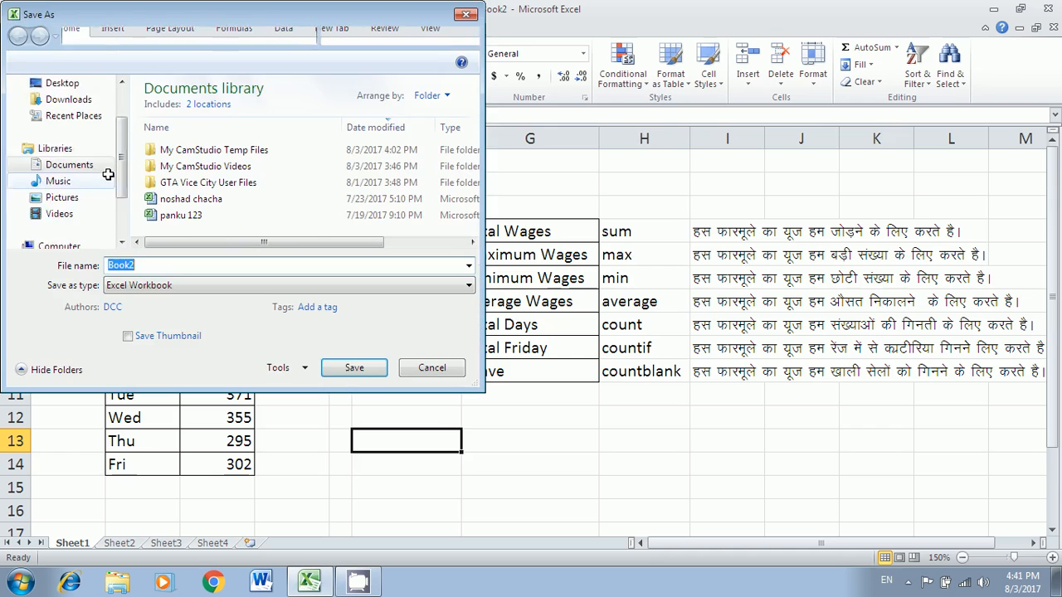
{"action": "left_click_drag", "start_coordinate": [193, 21], "coordinate": [312, 58]}
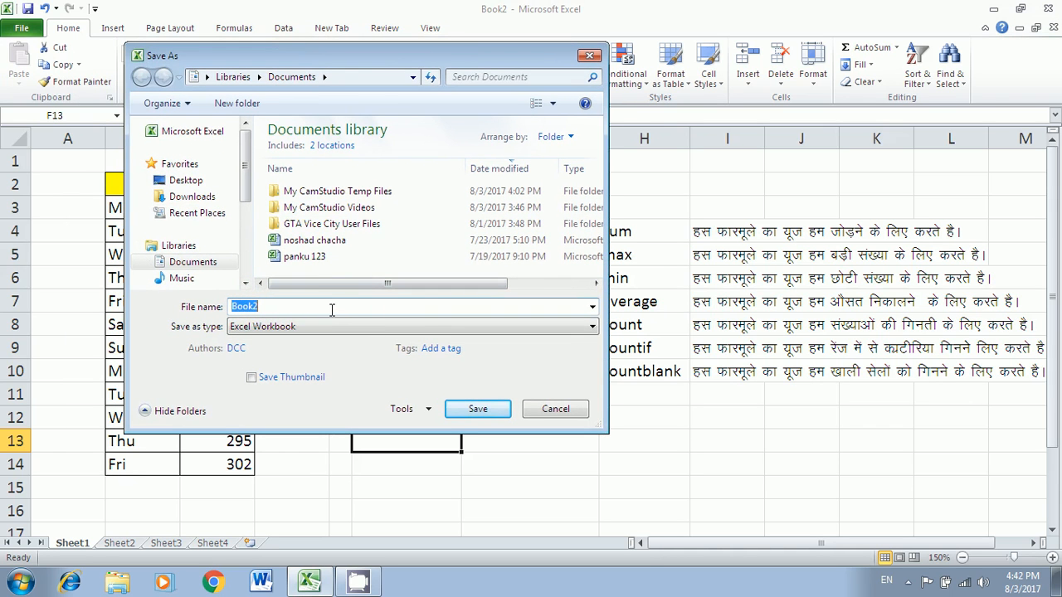
{"action": "left_click", "coordinate": [410, 409]}
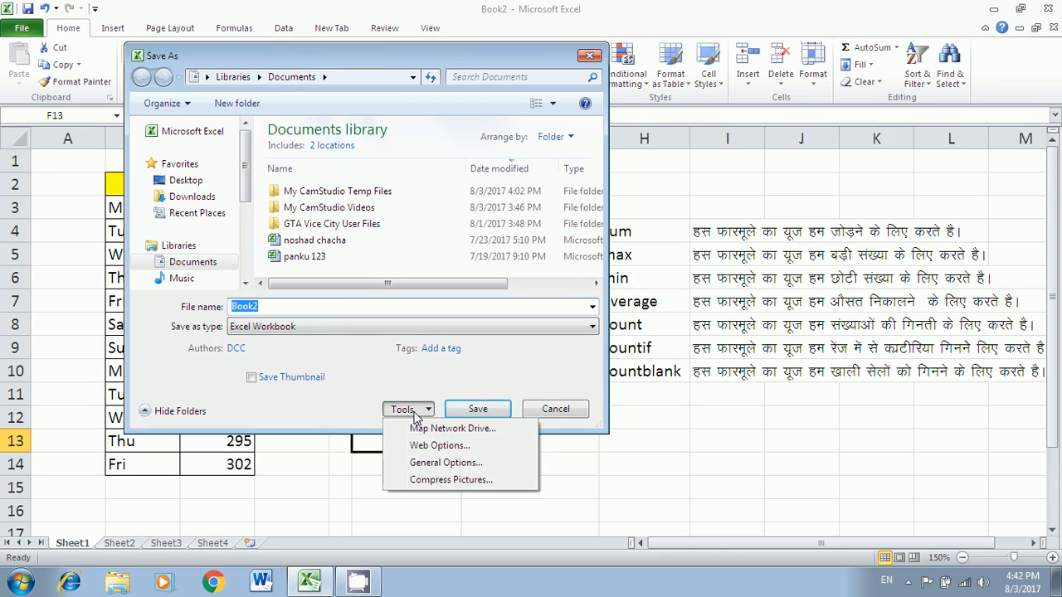
{"action": "left_click", "coordinate": [433, 468]}
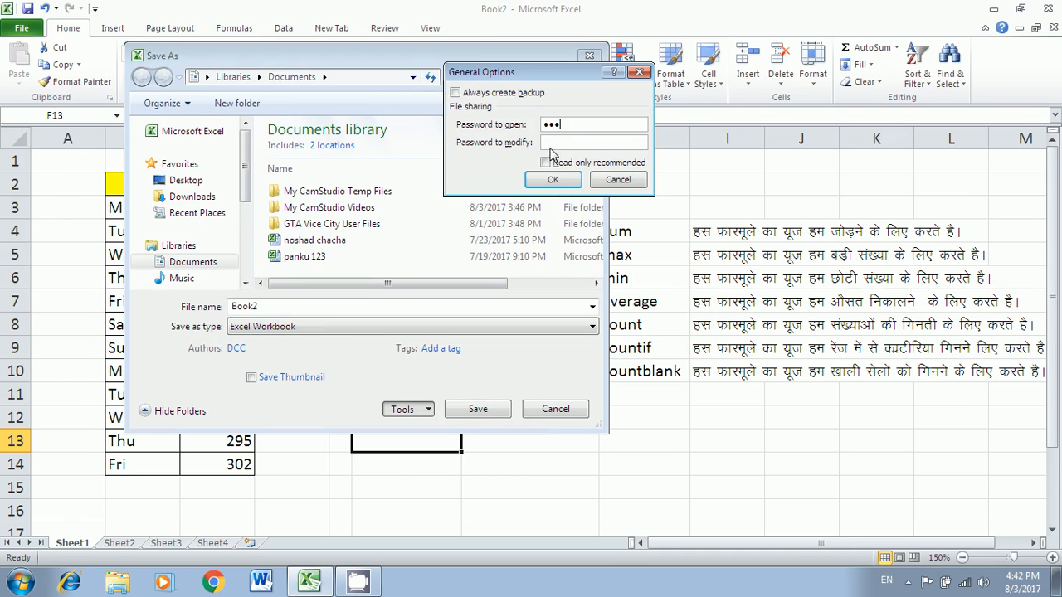
{"action": "left_click", "coordinate": [552, 182]}
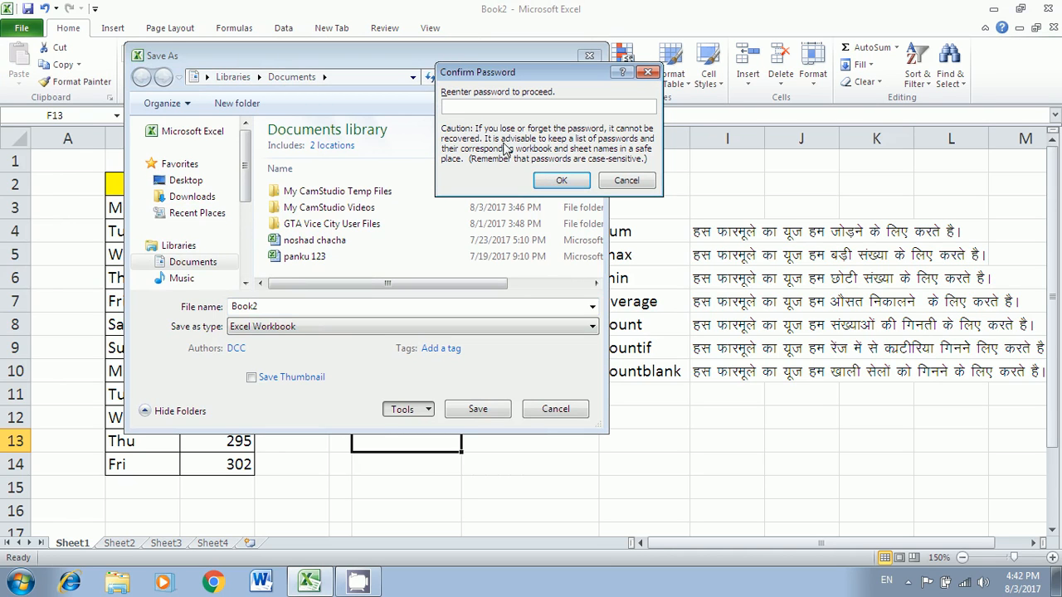
- Confirm the open password and save the workbook as asad in Downloads\Documents
{"action": "type", "text": "•••"}
{"action": "left_click", "coordinate": [545, 182]}
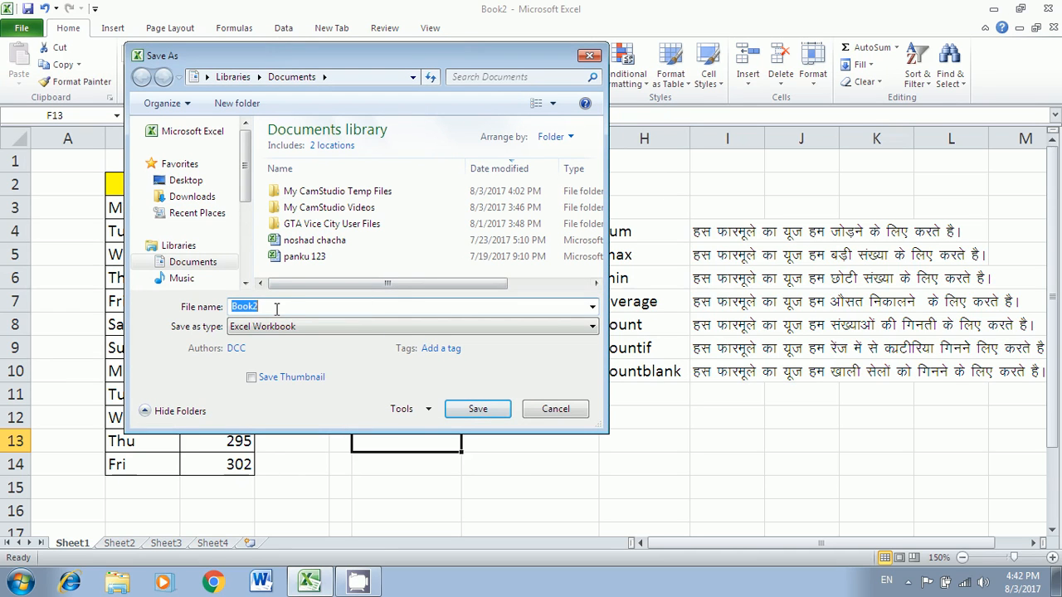
{"action": "type", "text": "asad"}
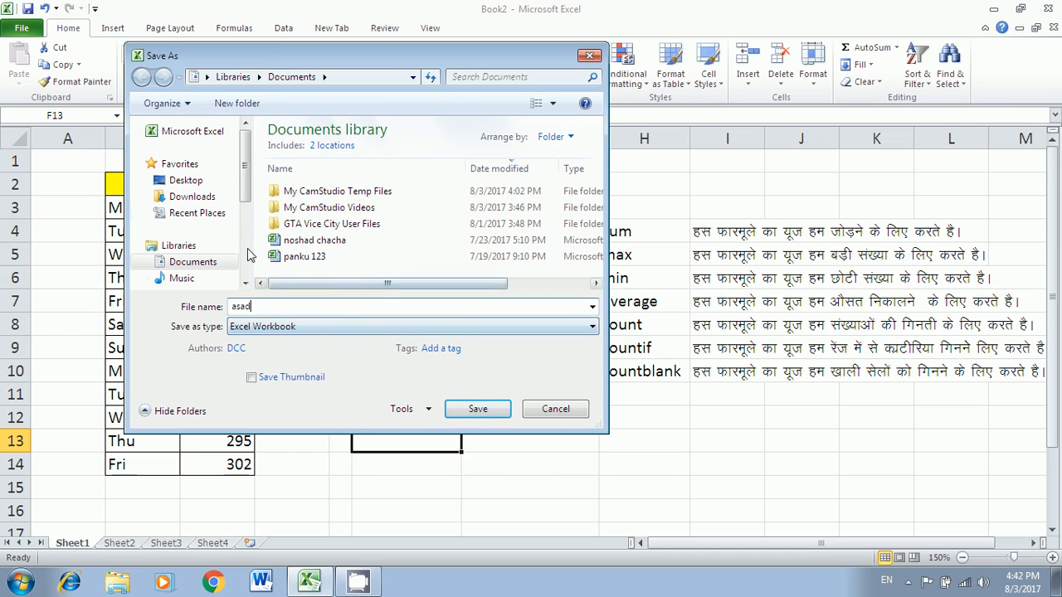
{"action": "left_click", "coordinate": [198, 199]}
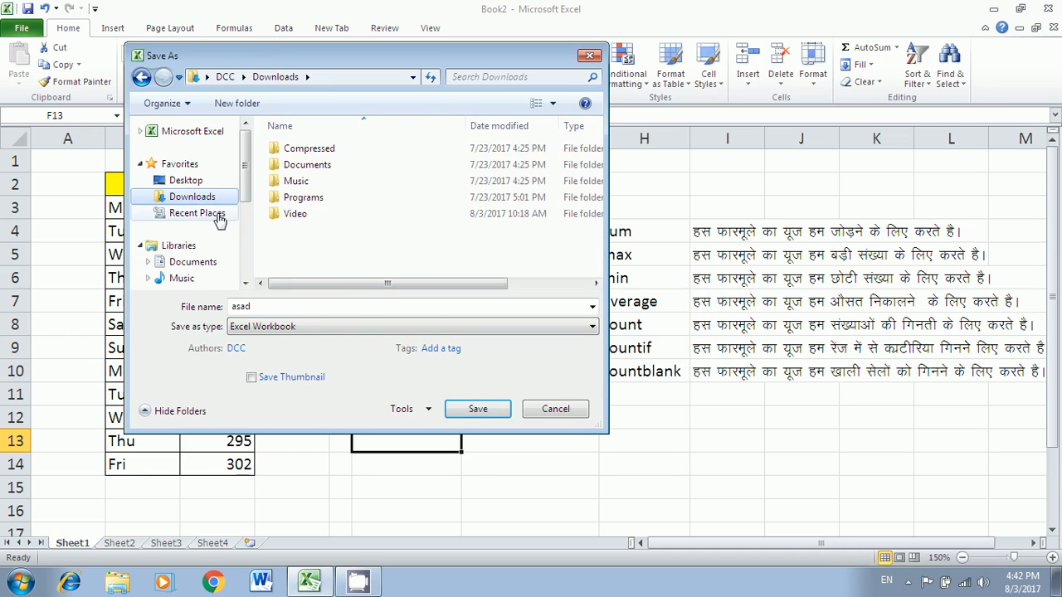
{"action": "double_click", "coordinate": [297, 166]}
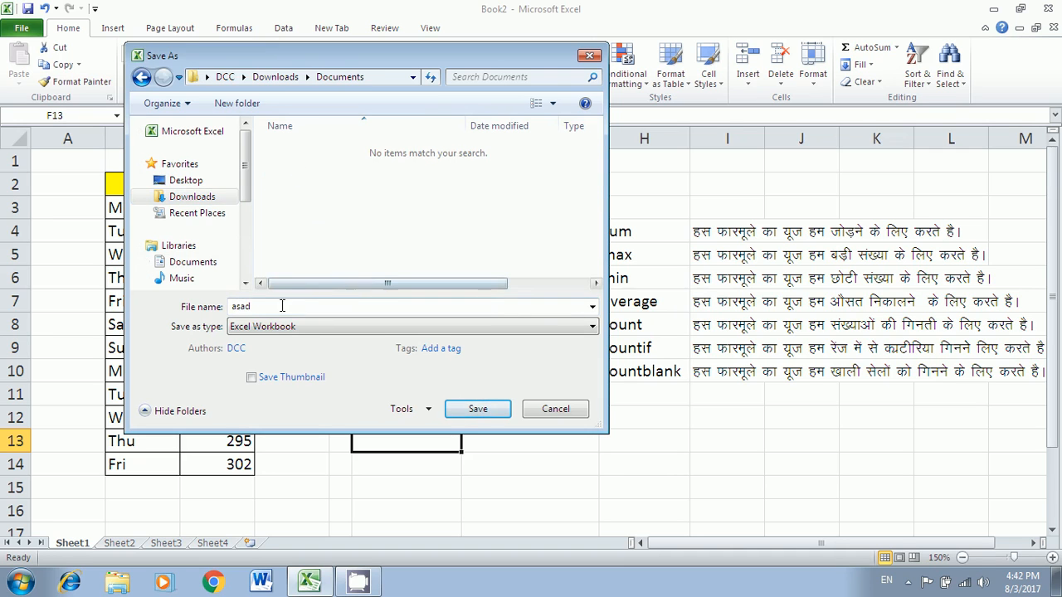
{"action": "left_click", "coordinate": [482, 410]}
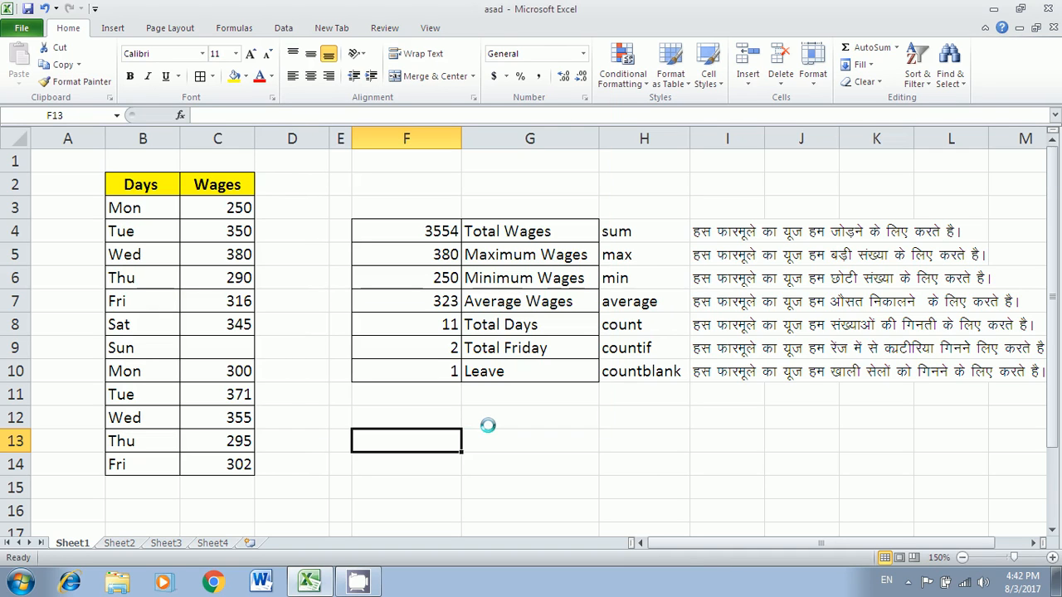
- Close asad, reopen it from the Recent list, and enter its open password
{"action": "left_click", "coordinate": [1050, 27]}
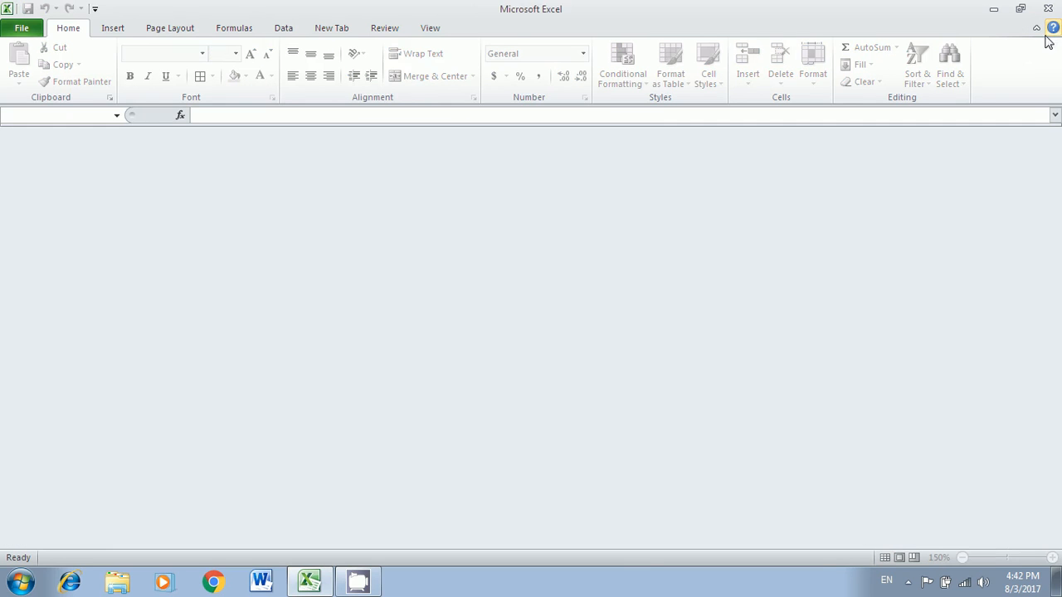
{"action": "left_click", "coordinate": [22, 27]}
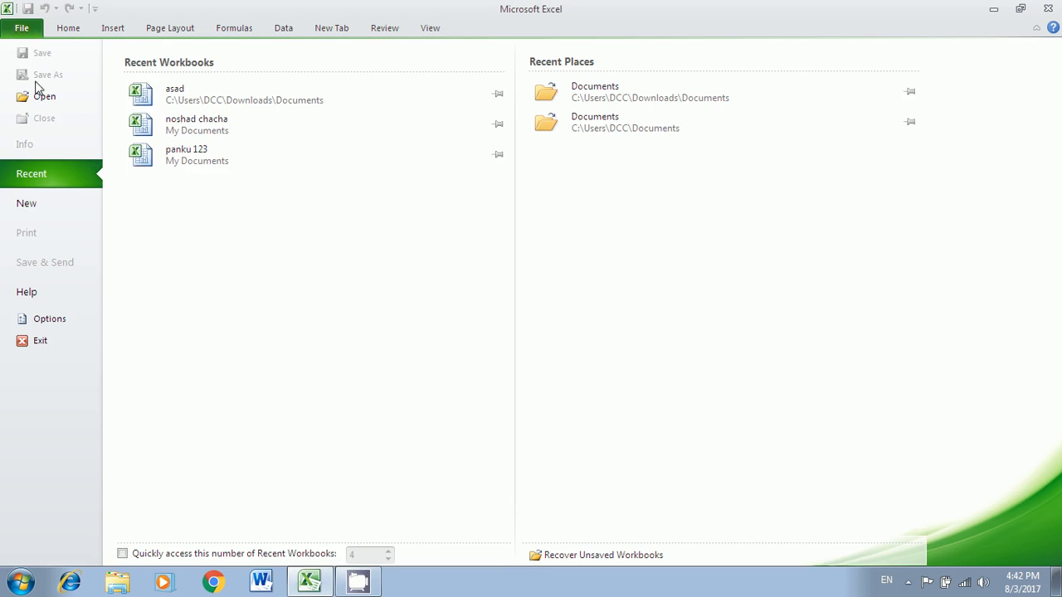
{"action": "left_click", "coordinate": [178, 99]}
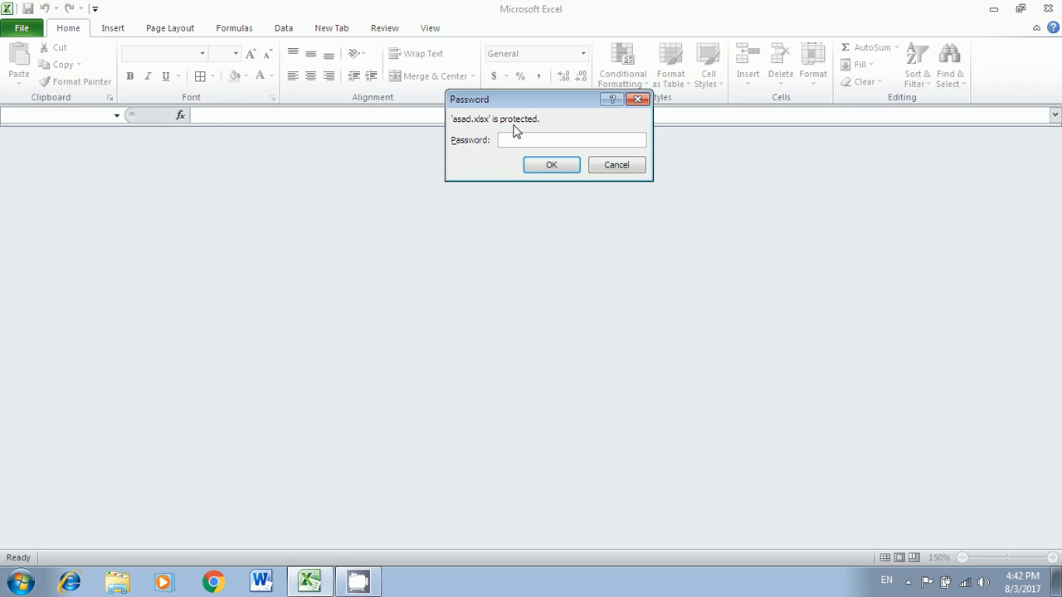
{"action": "type", "text": "3"}
{"action": "key", "text": "Return"}
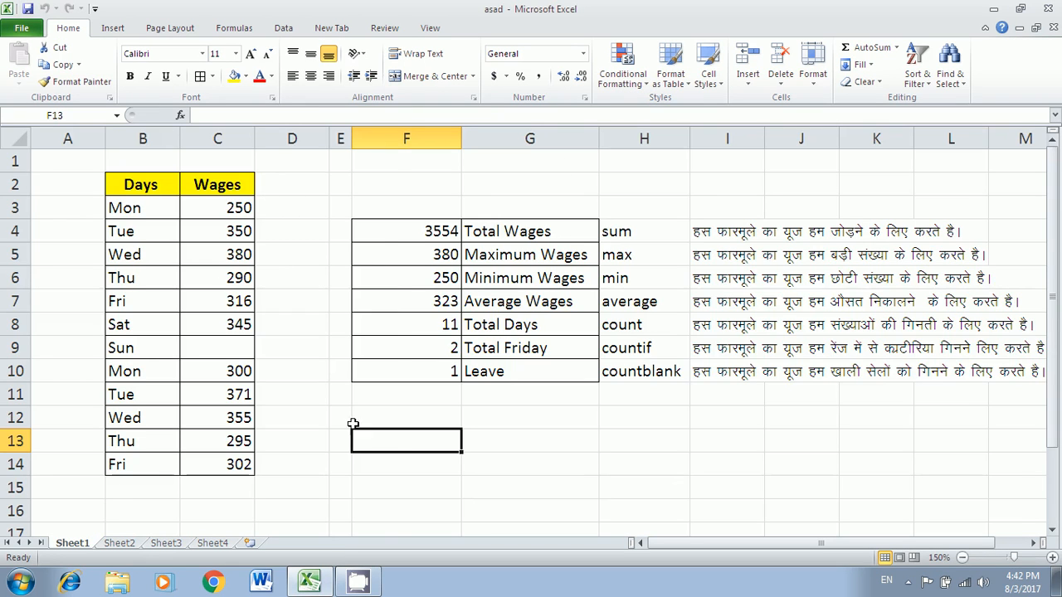
- Flip through Sheet1, Sheet2 and Sheet3, ending on Sheet4's Daood Computer Centre details
{"action": "left_click", "coordinate": [119, 542]}
{"action": "left_click", "coordinate": [166, 543]}
{"action": "left_click", "coordinate": [213, 543]}
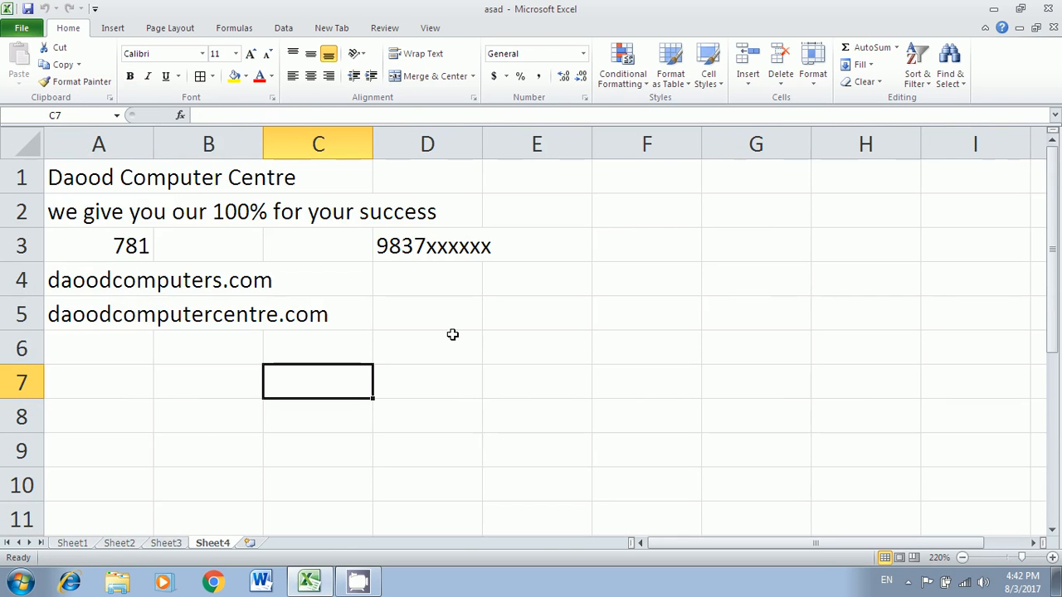
{"action": "left_click", "coordinate": [72, 542]}
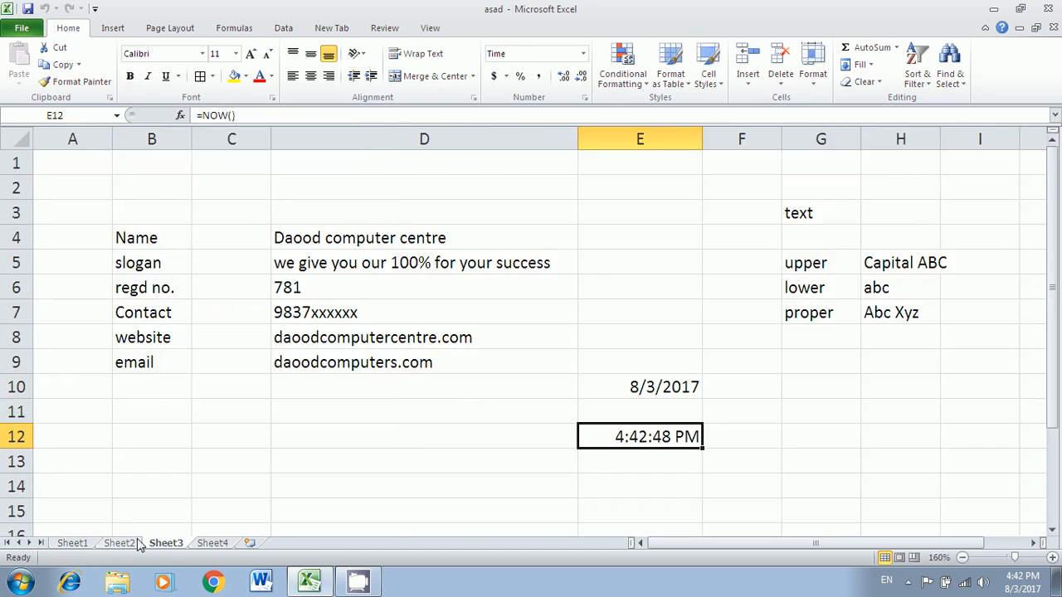
{"action": "left_click", "coordinate": [99, 544]}
{"action": "left_click", "coordinate": [74, 544]}
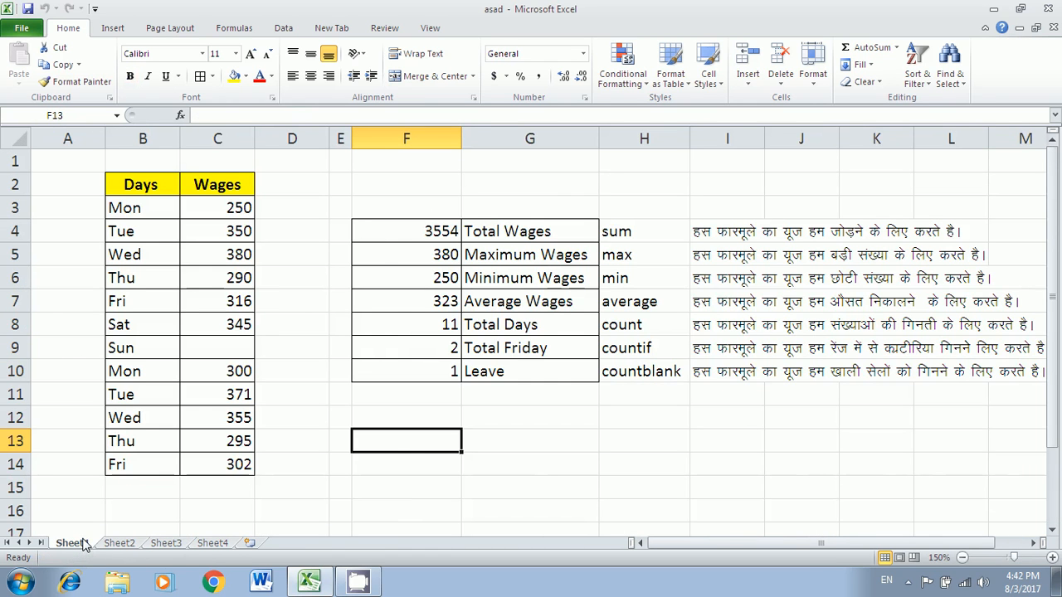
{"action": "left_click", "coordinate": [114, 544]}
{"action": "left_click", "coordinate": [170, 545]}
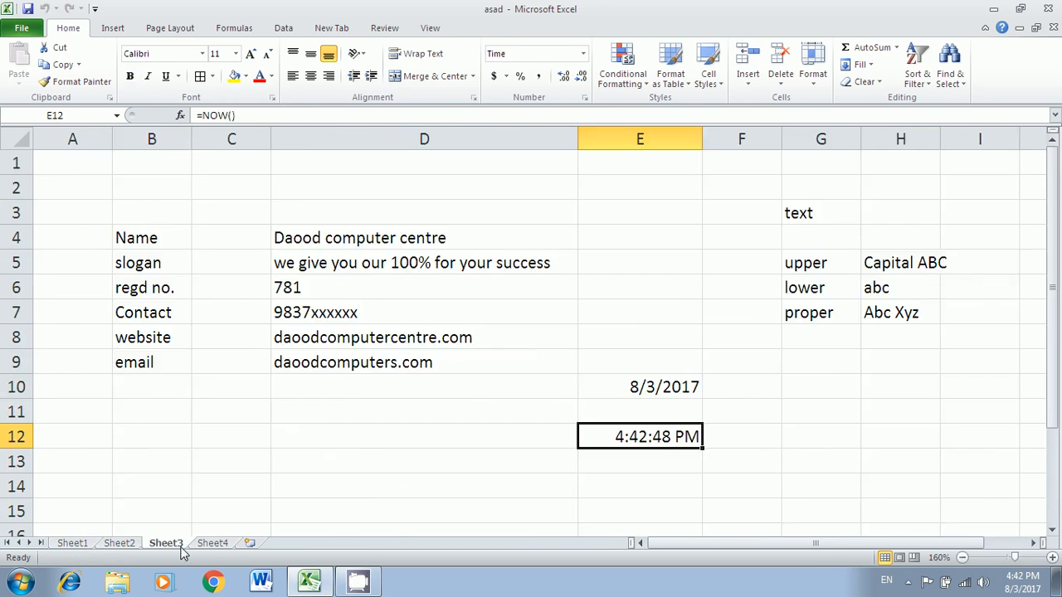
{"action": "left_click", "coordinate": [211, 544]}
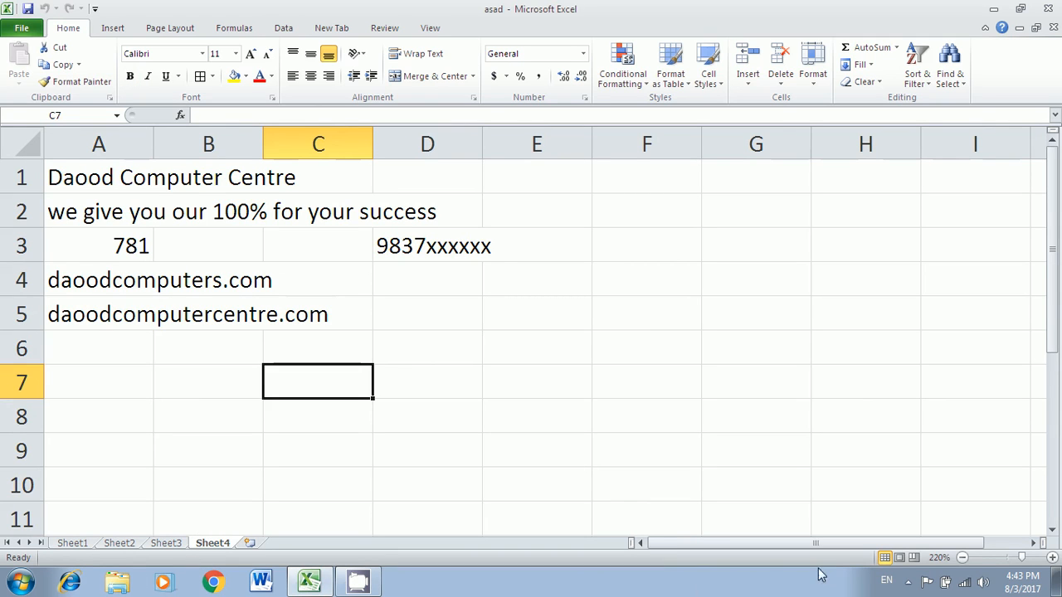
{"action": "left_click", "coordinate": [908, 582]}
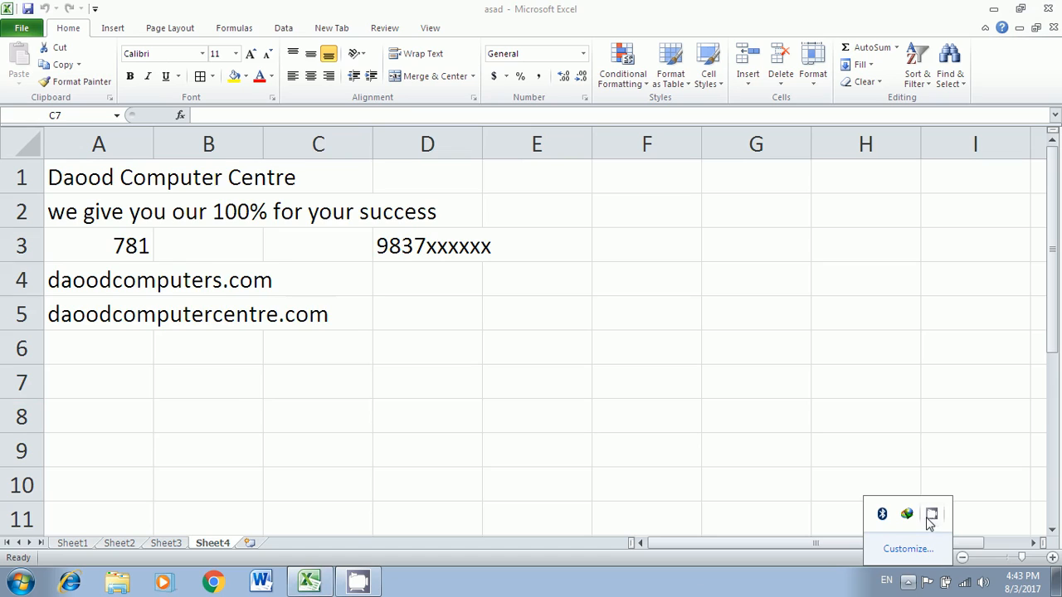